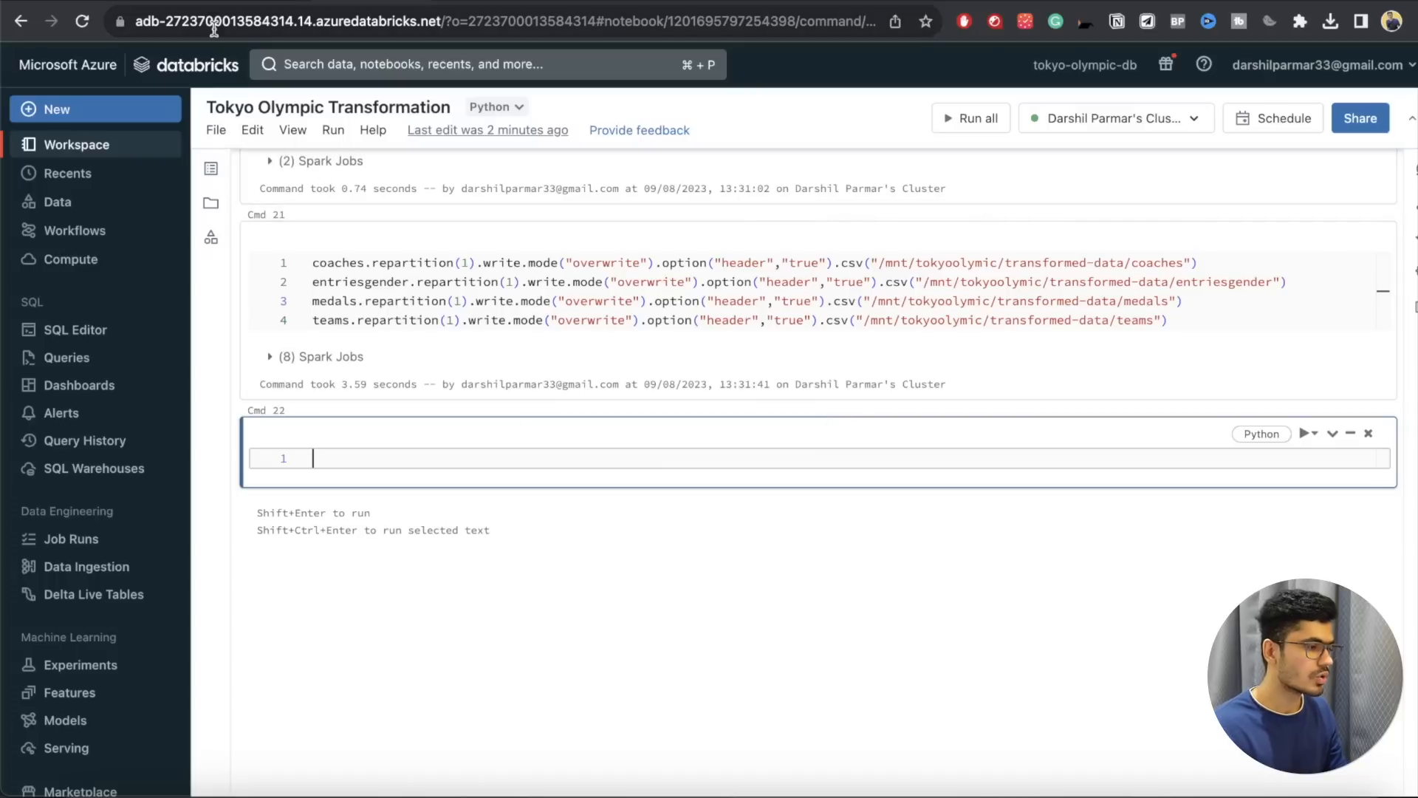
Step: Switch to the Azure portal, find the Azure Synapse Analytics service and start creating a Synapse workspace
left_click(244, 2)
left_click(314, 65)
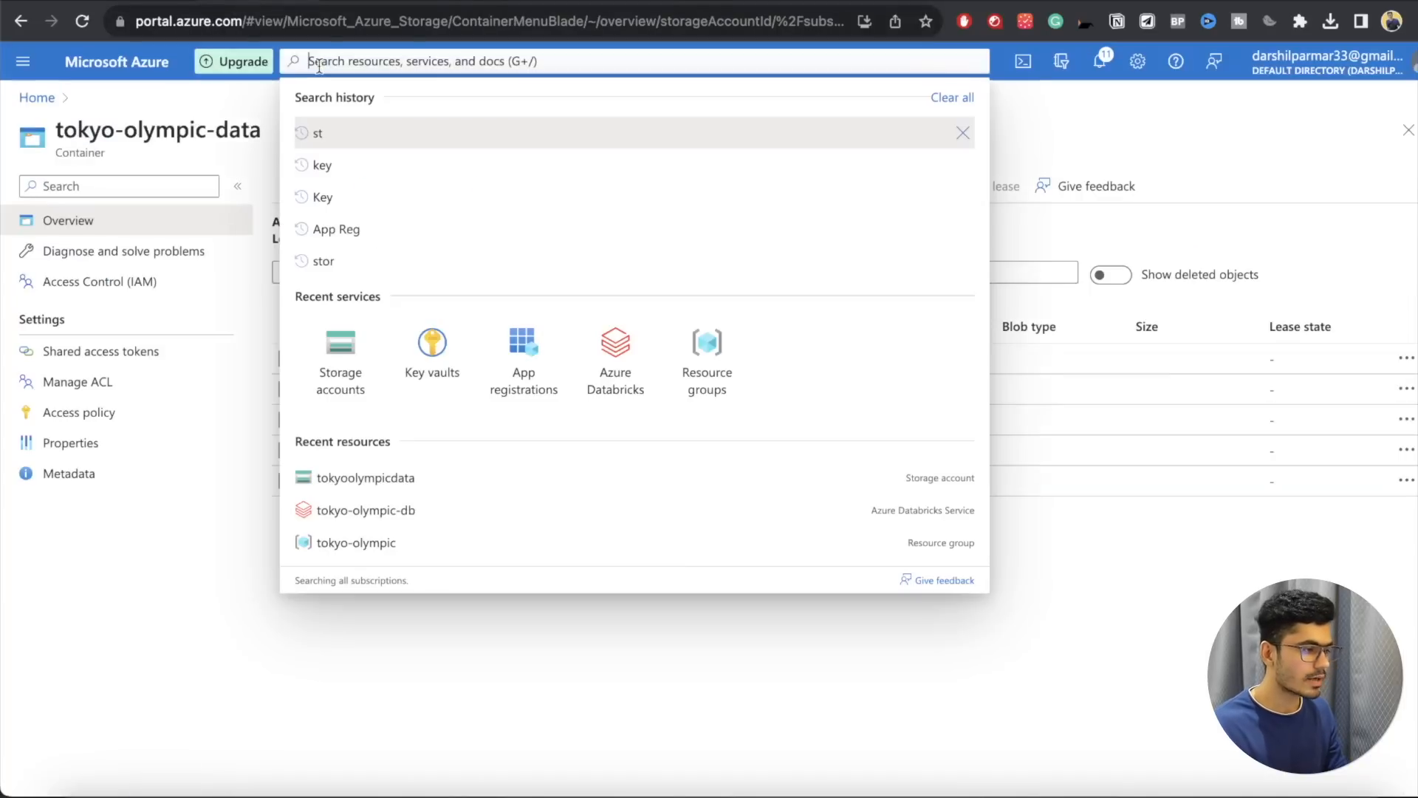
left_click(127, 62)
left_click(371, 60)
type("Syna")
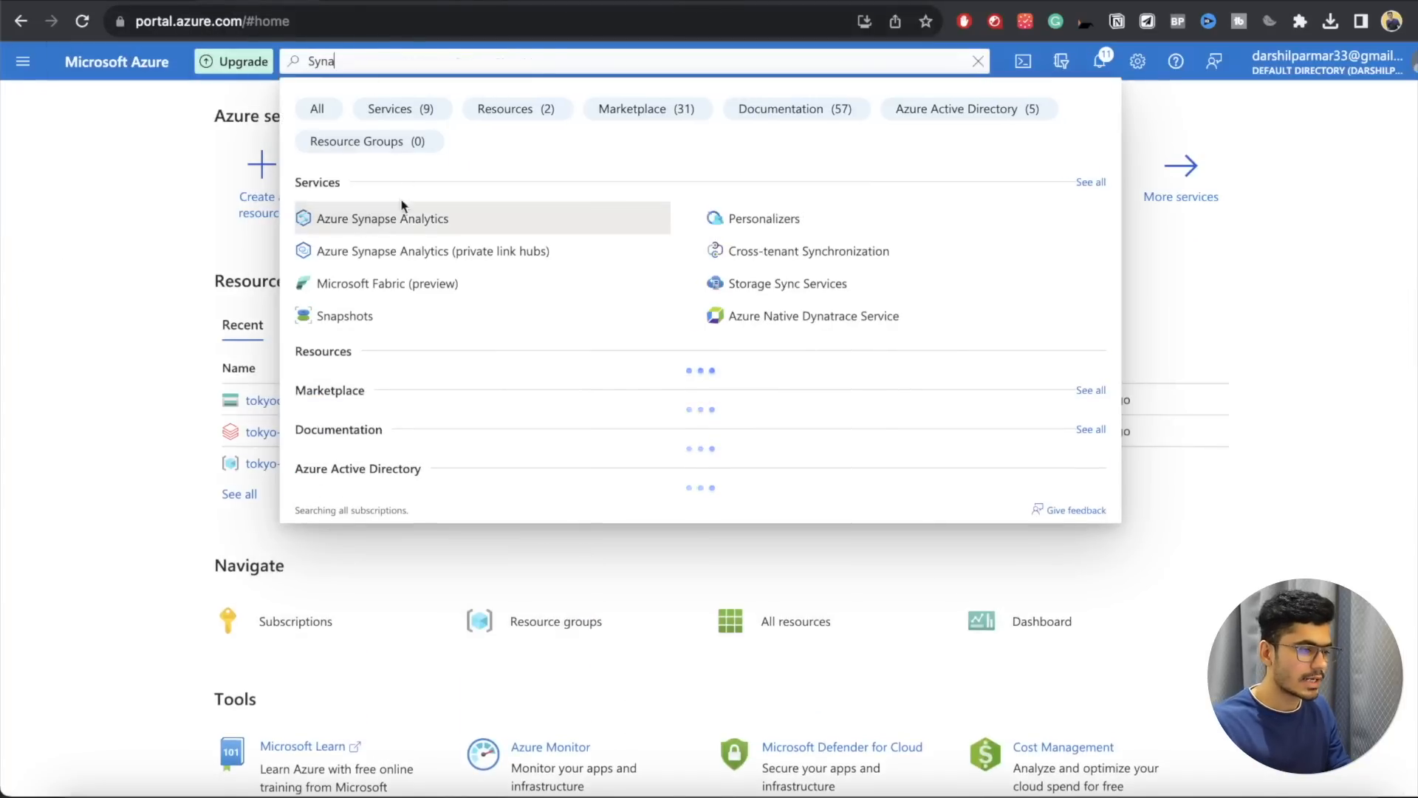
left_click(405, 215)
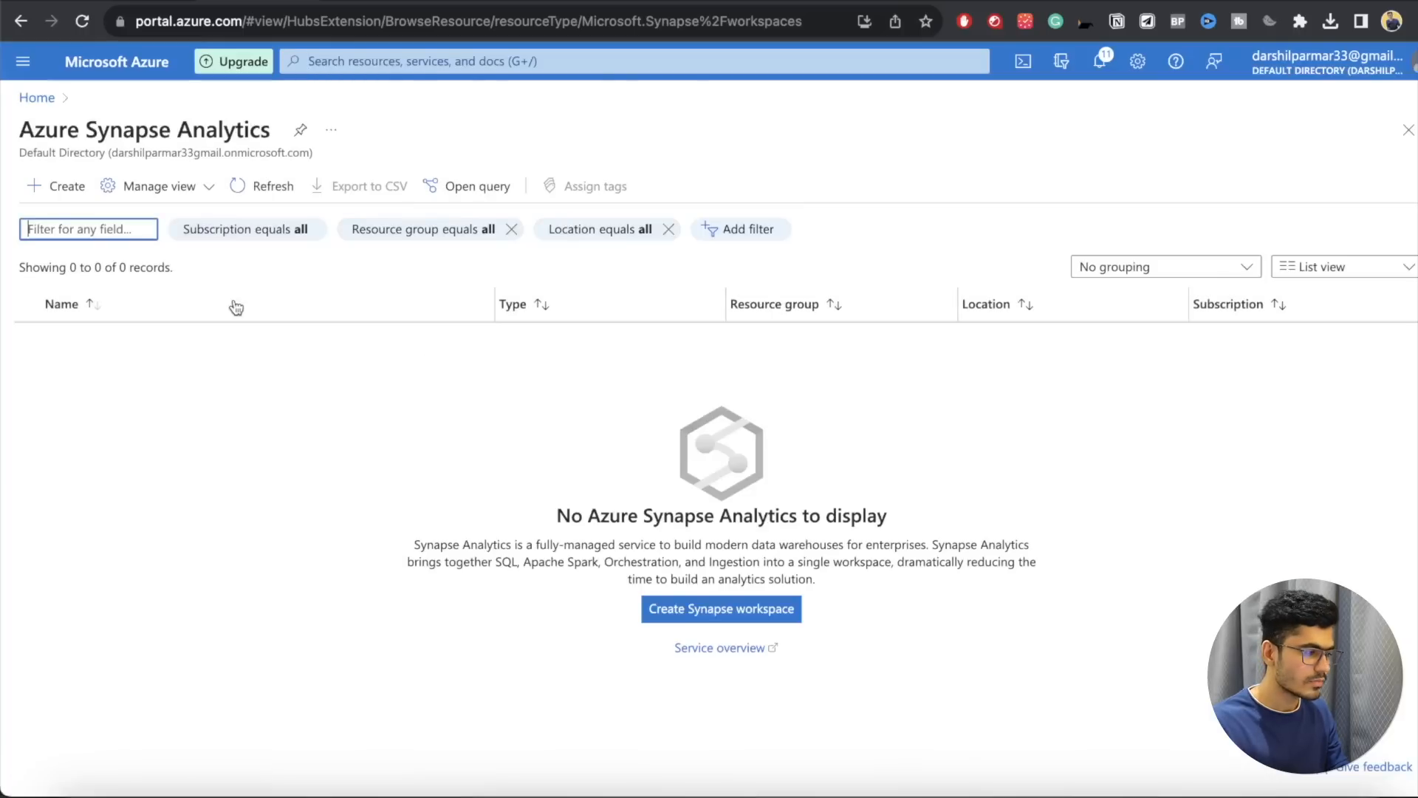
left_click(68, 187)
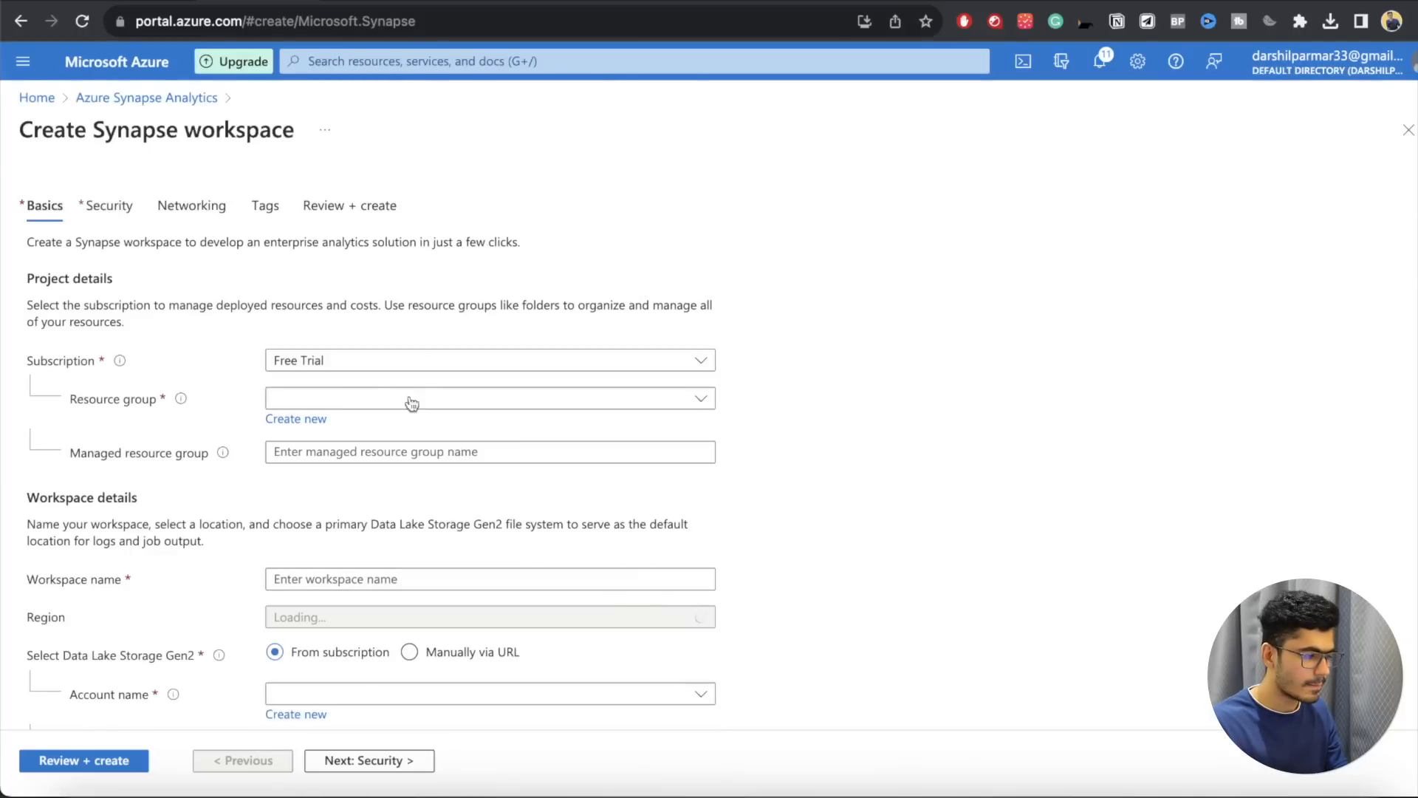
Step: Keep the Free Trial subscription and assign the new workspace to the tokyo-olympic resource group
left_click(340, 362)
left_click(998, 476)
left_click(621, 403)
left_click(414, 532)
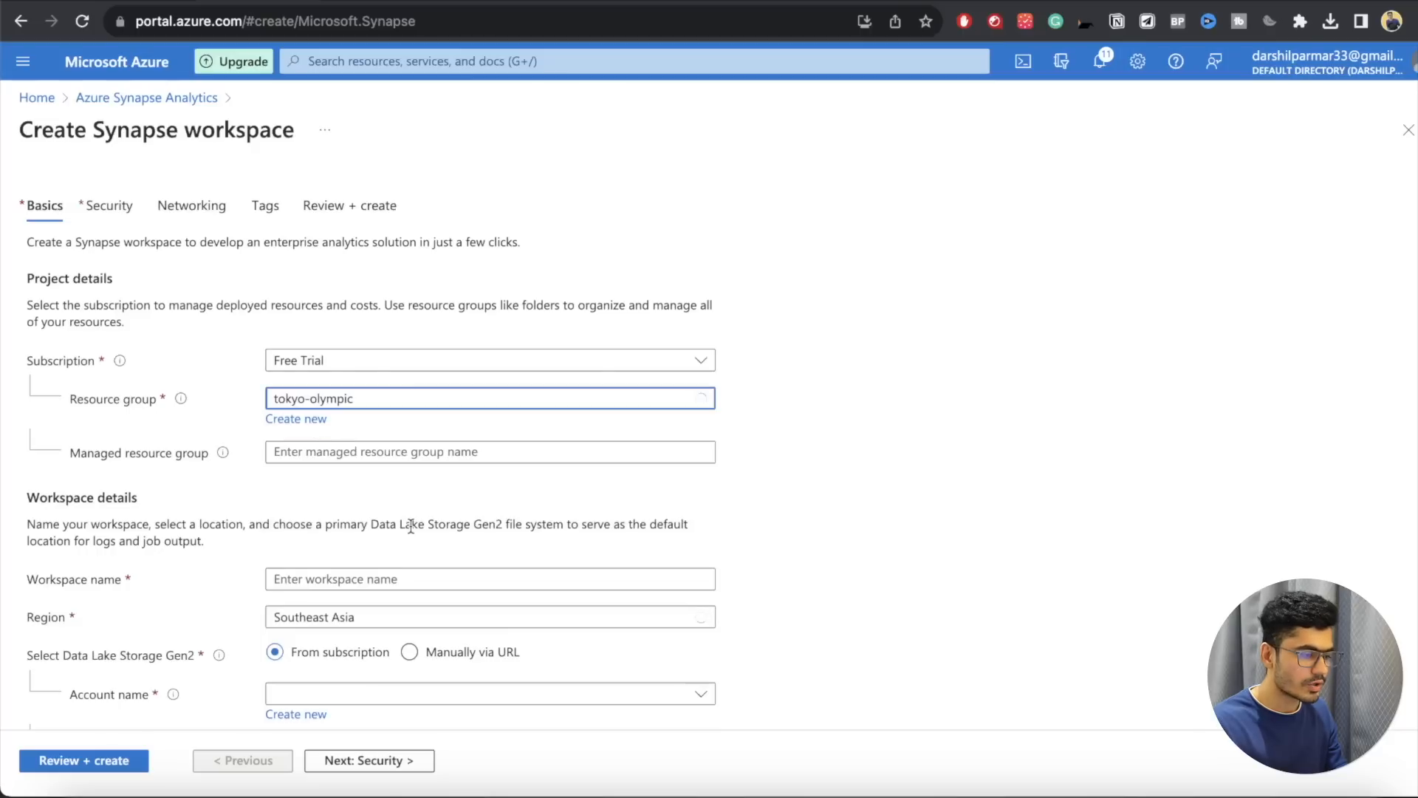
Step: Name the Synapse workspace tokyo-olympic-sa
scroll(360, 533, "down", 2)
left_click(347, 450)
type("to")
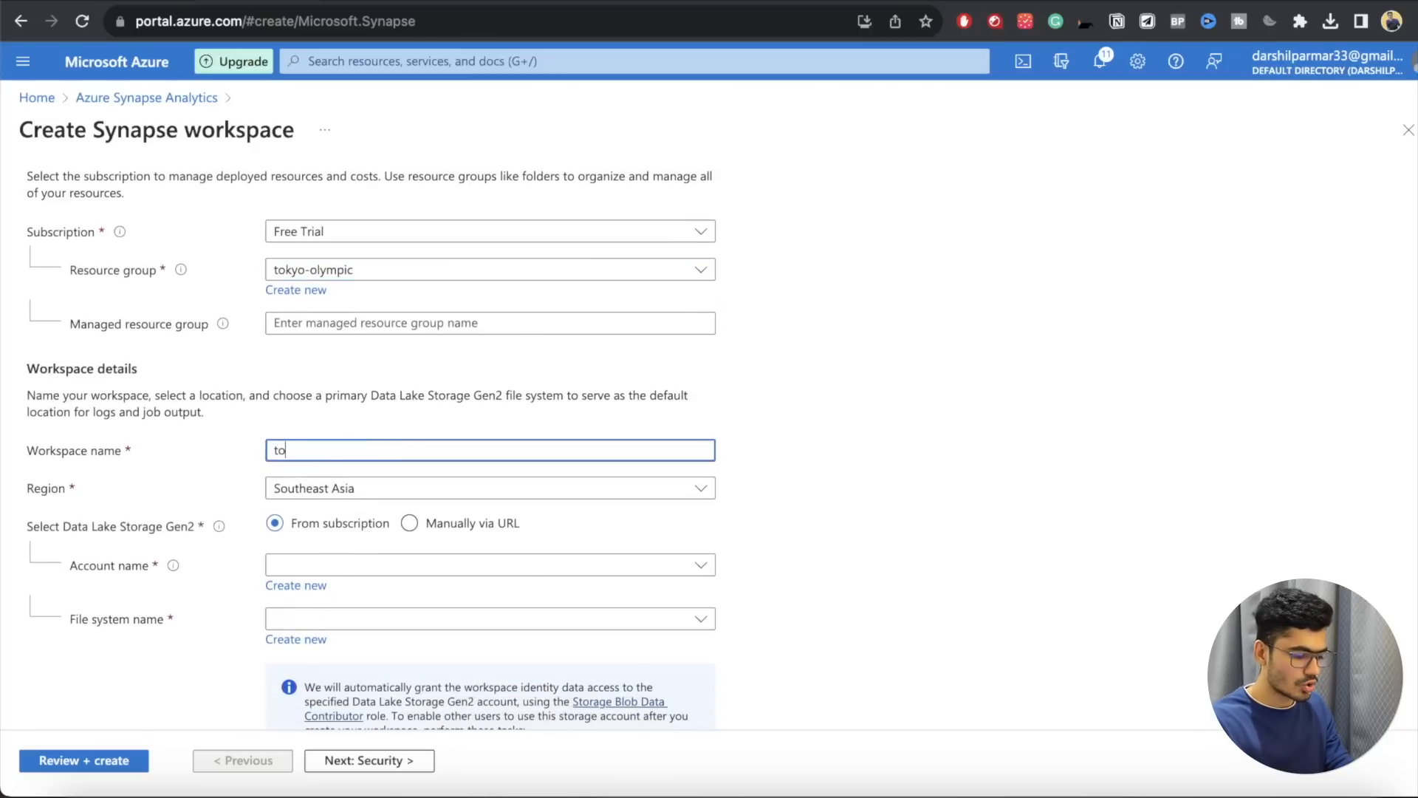
type("kyo-")
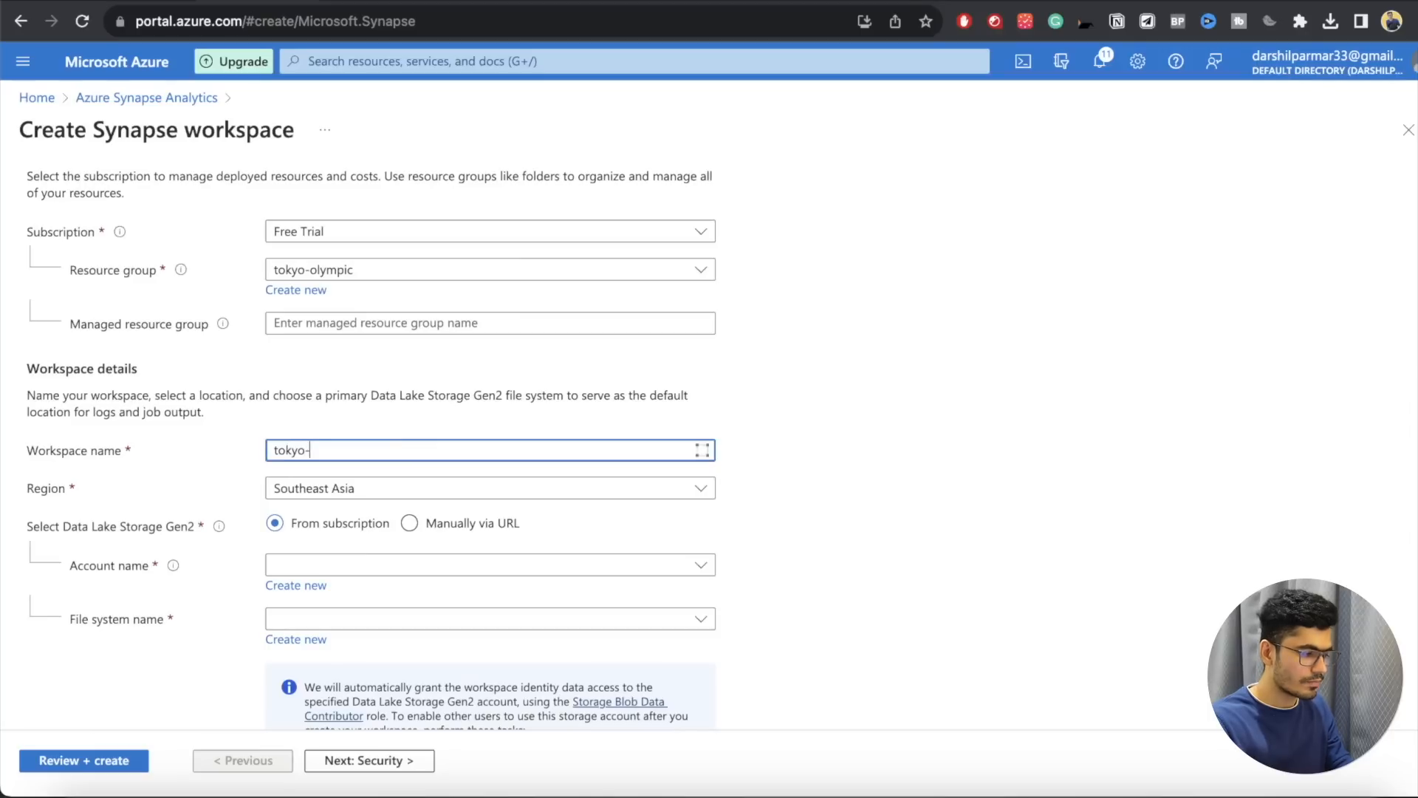
type("o")
type("lym")
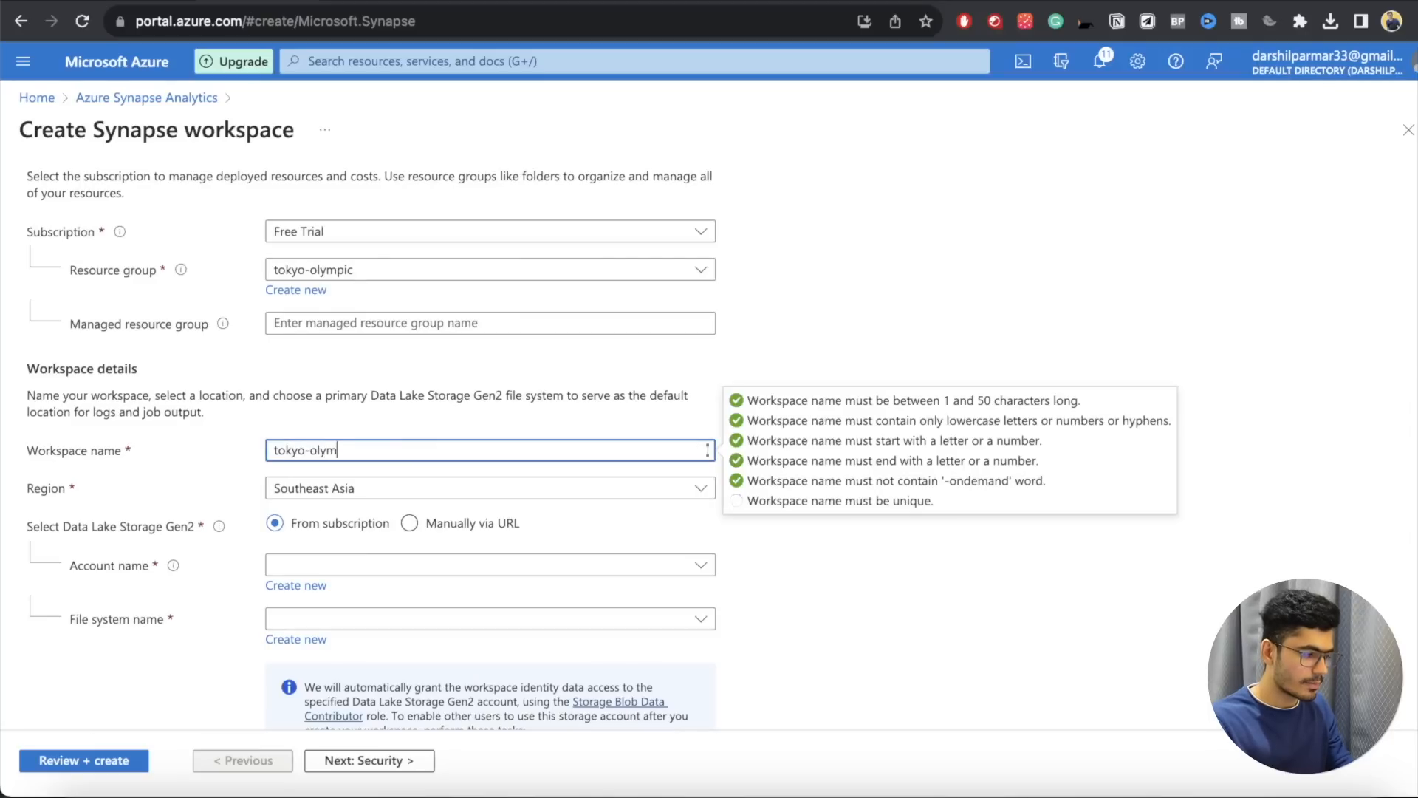
type("pic-sa")
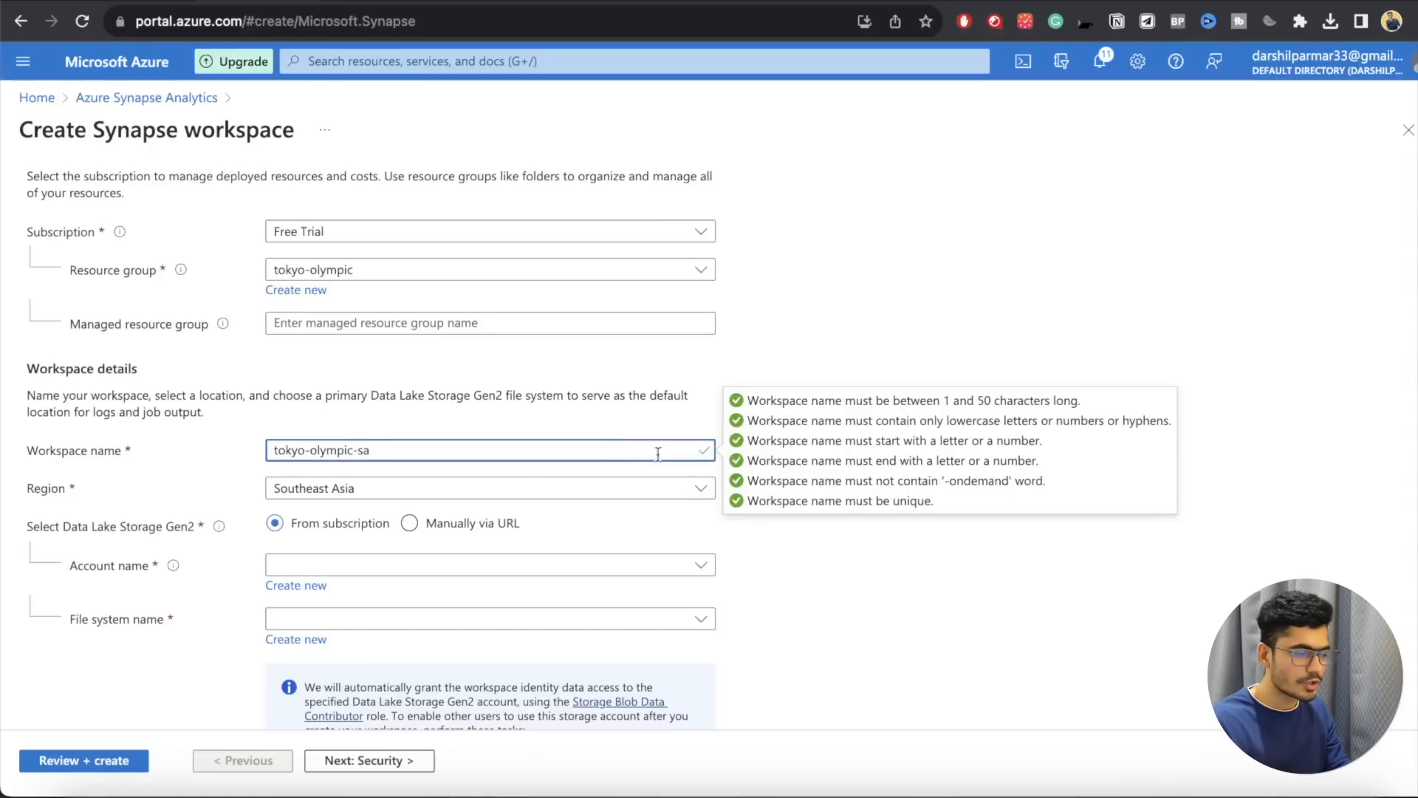
left_click(818, 612)
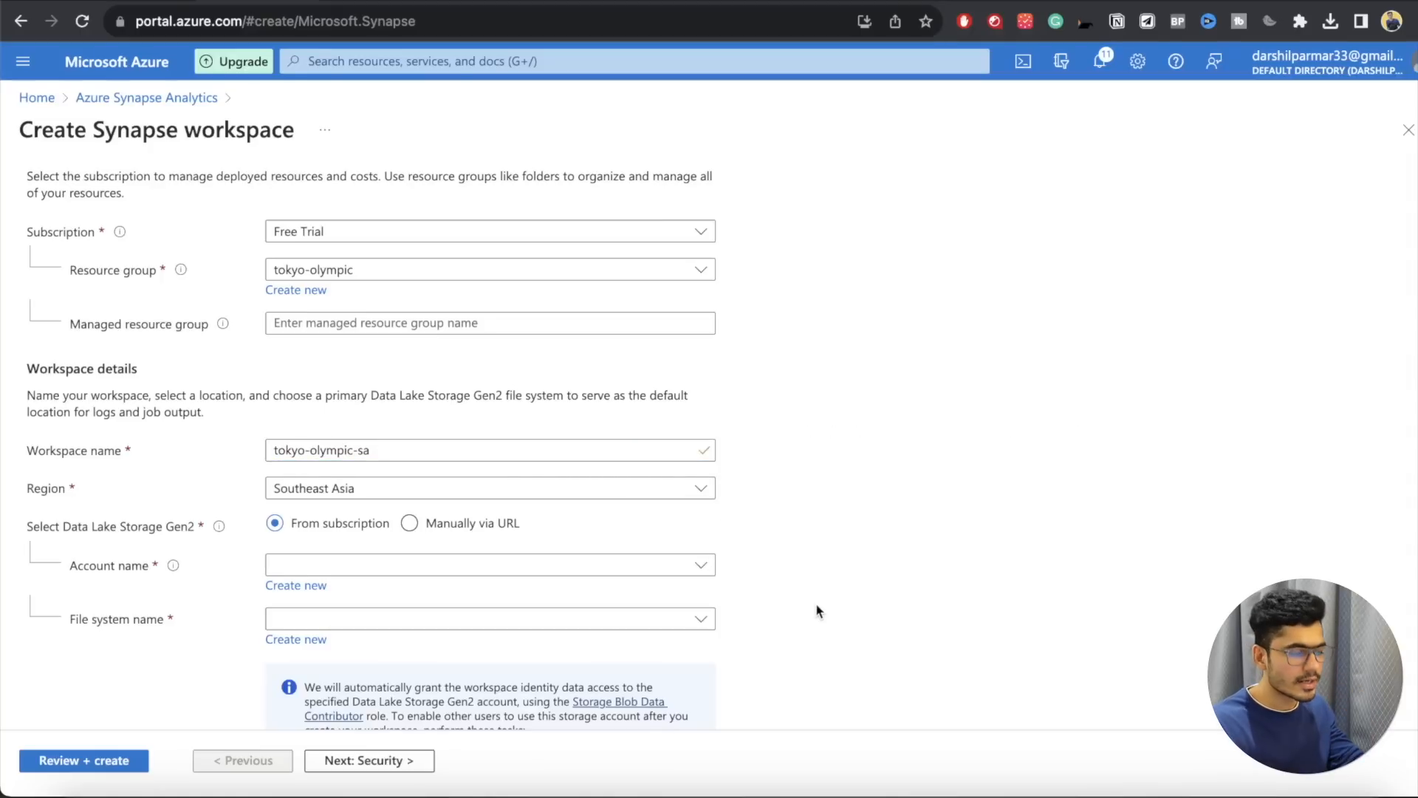
Step: Select tokyoolympicdata as the Data Lake Storage Gen2 account, with tokyo-olympic-data as its file system
scroll(817, 611, "down", 1)
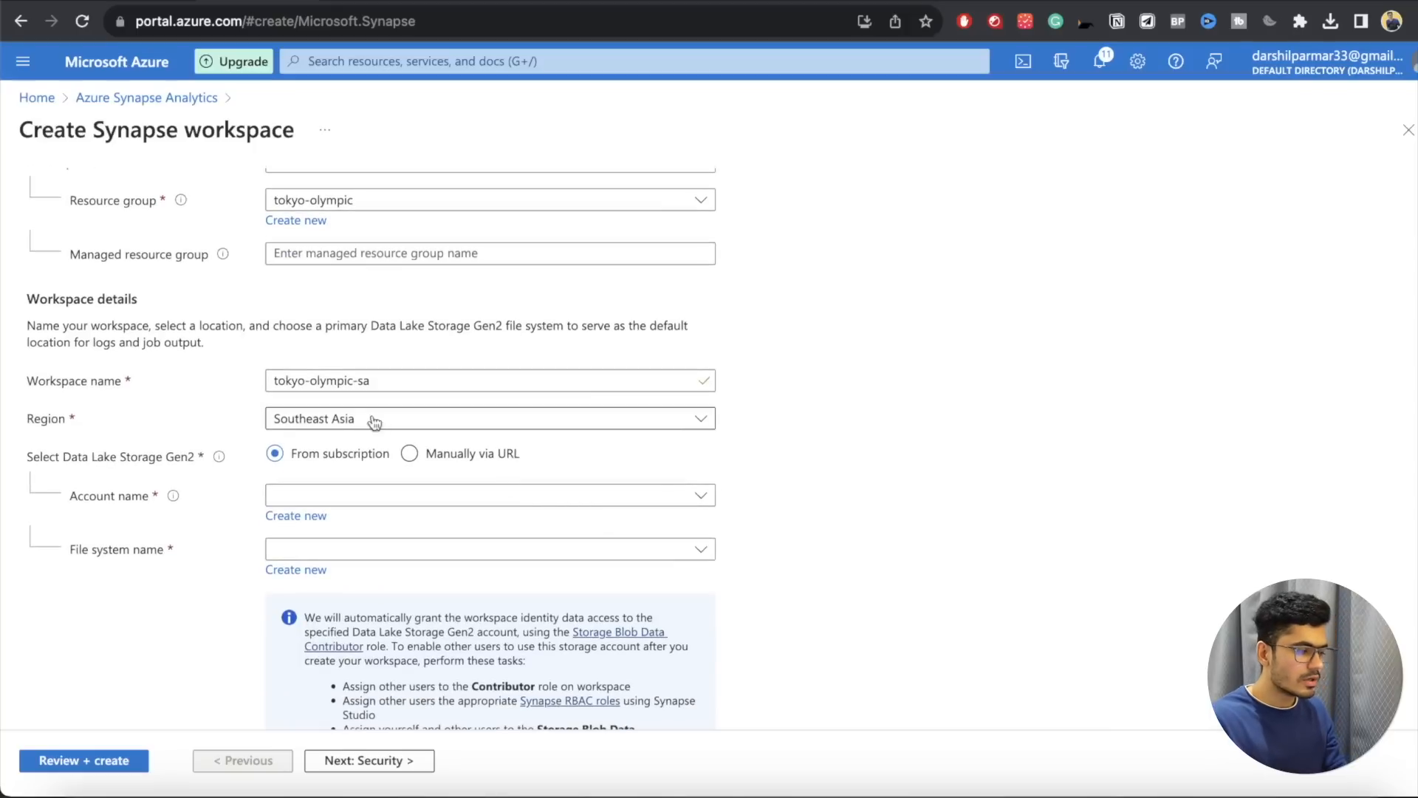
left_click(400, 499)
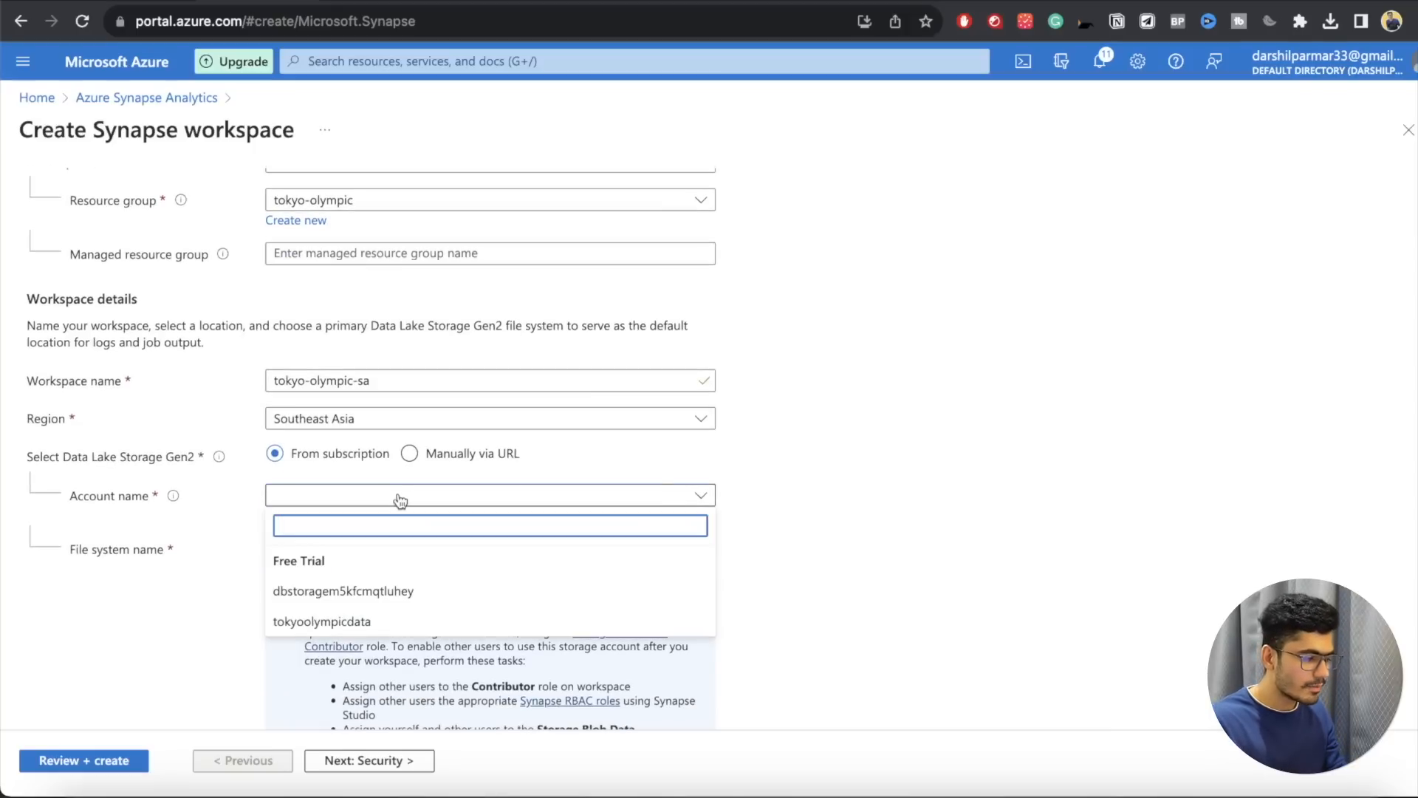
left_click(887, 487)
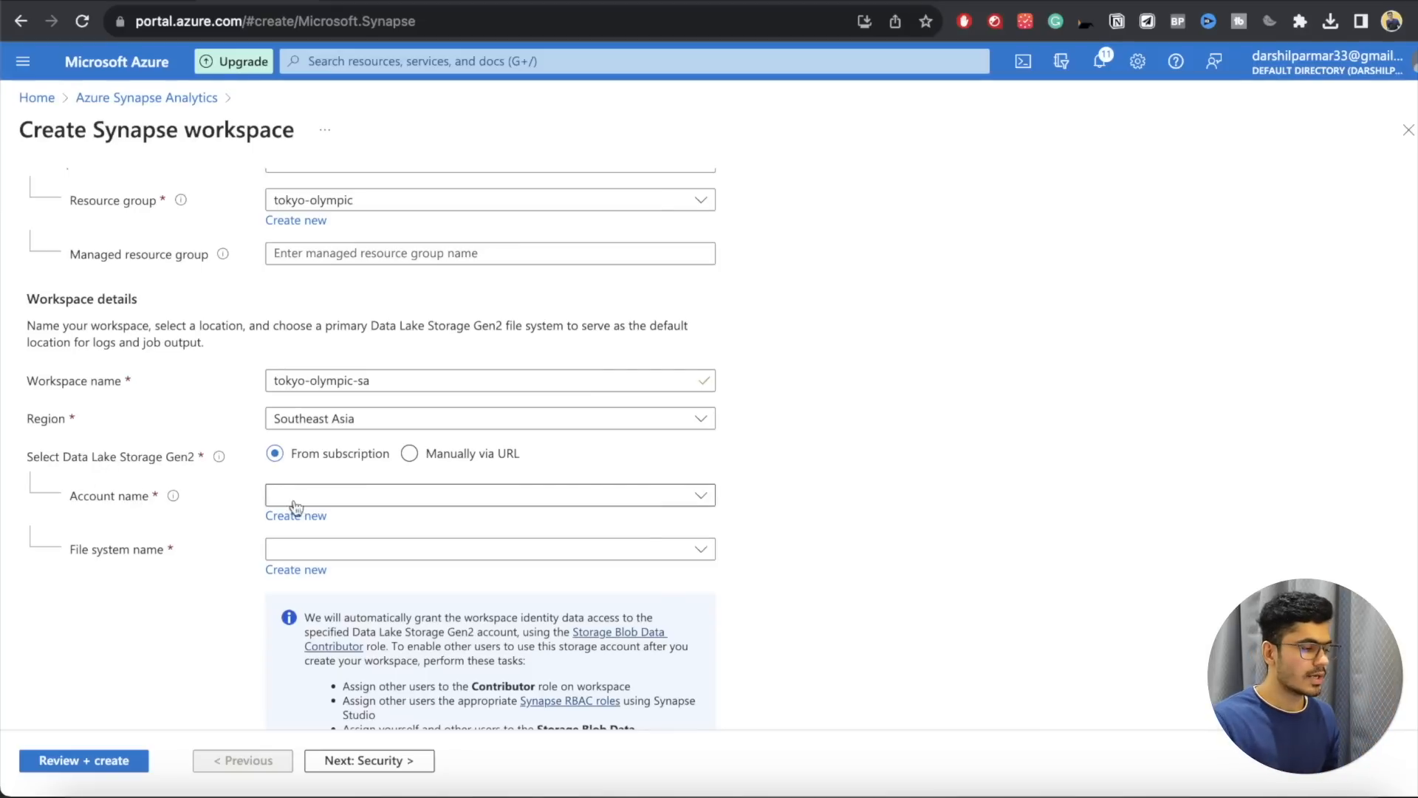
left_click(342, 505)
left_click(356, 629)
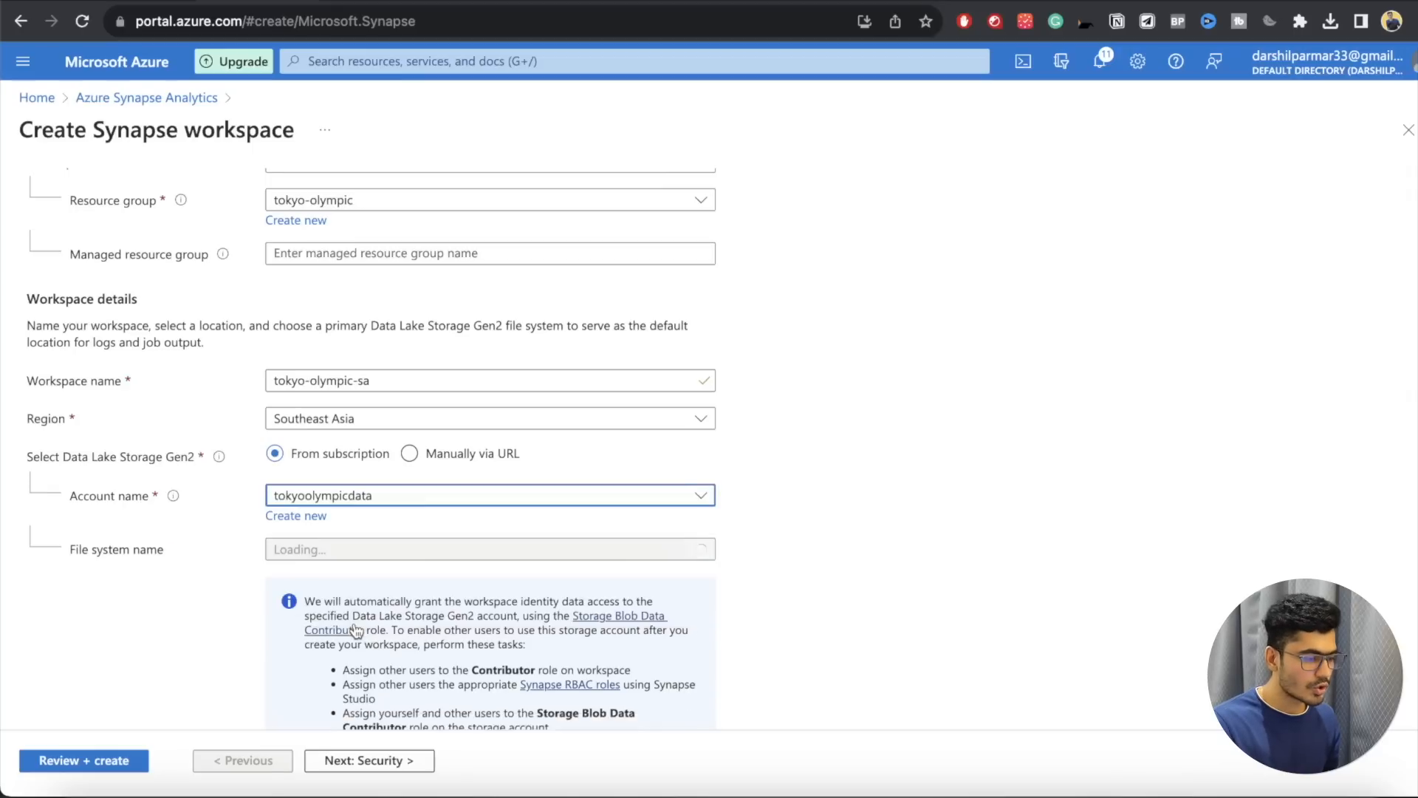
left_click(365, 497)
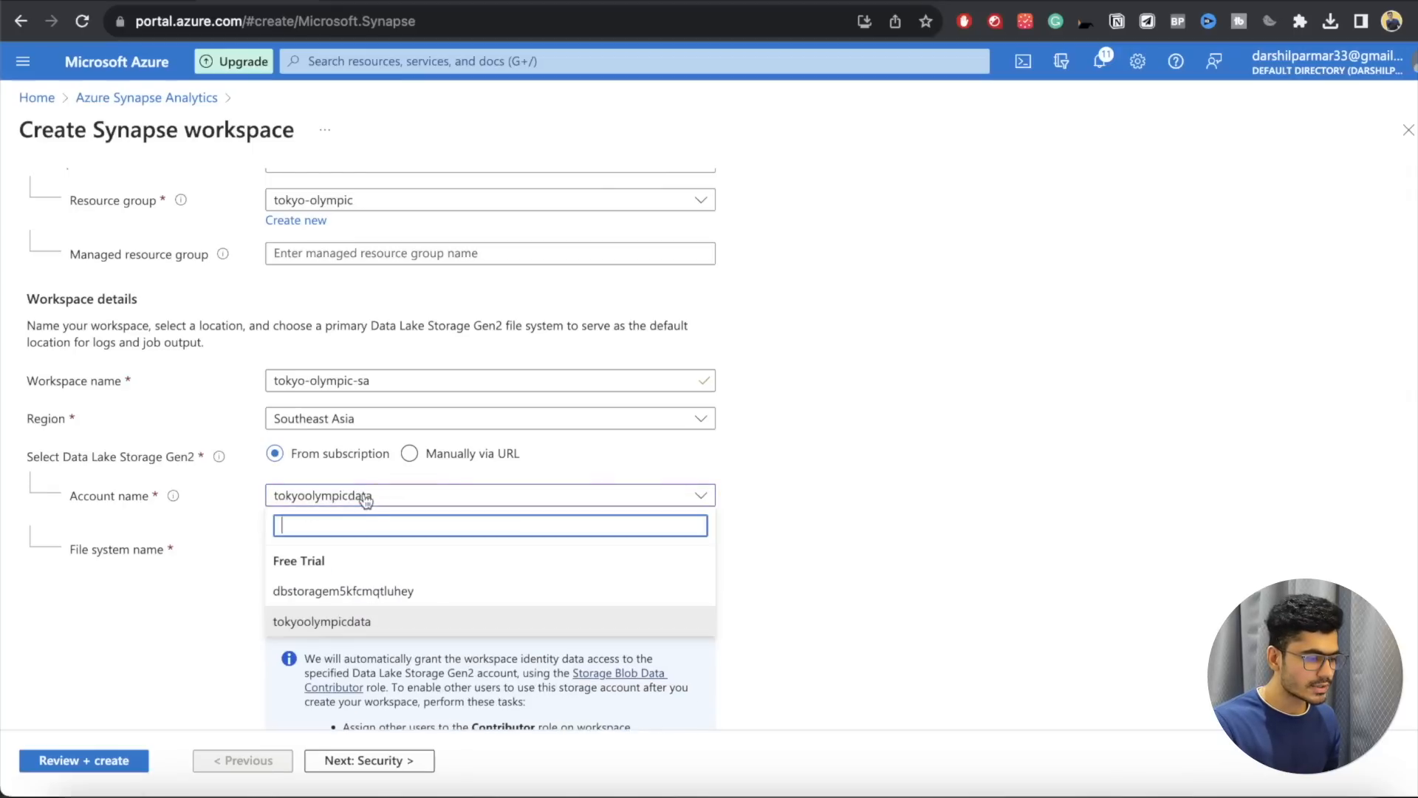
left_click(344, 621)
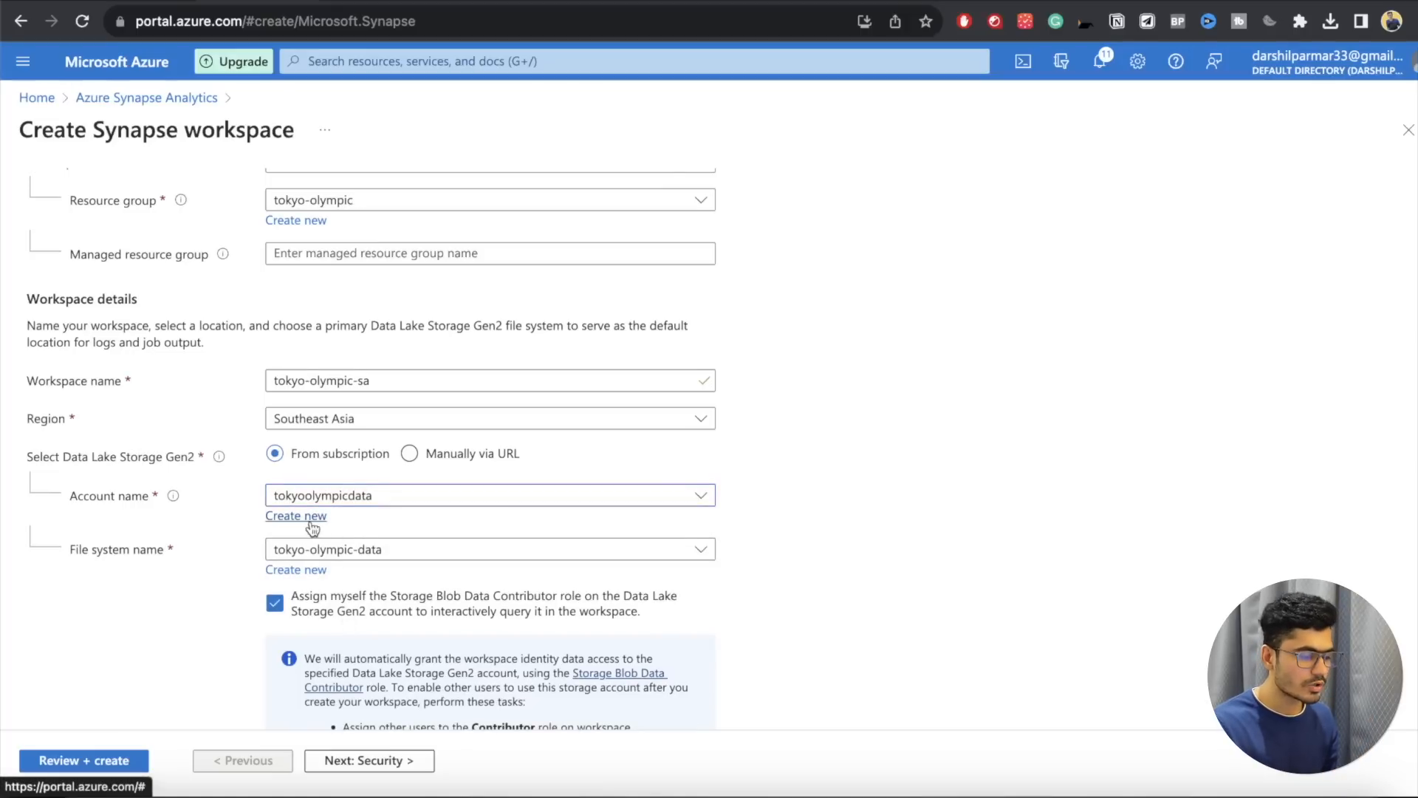
left_click(347, 496)
left_click(222, 606)
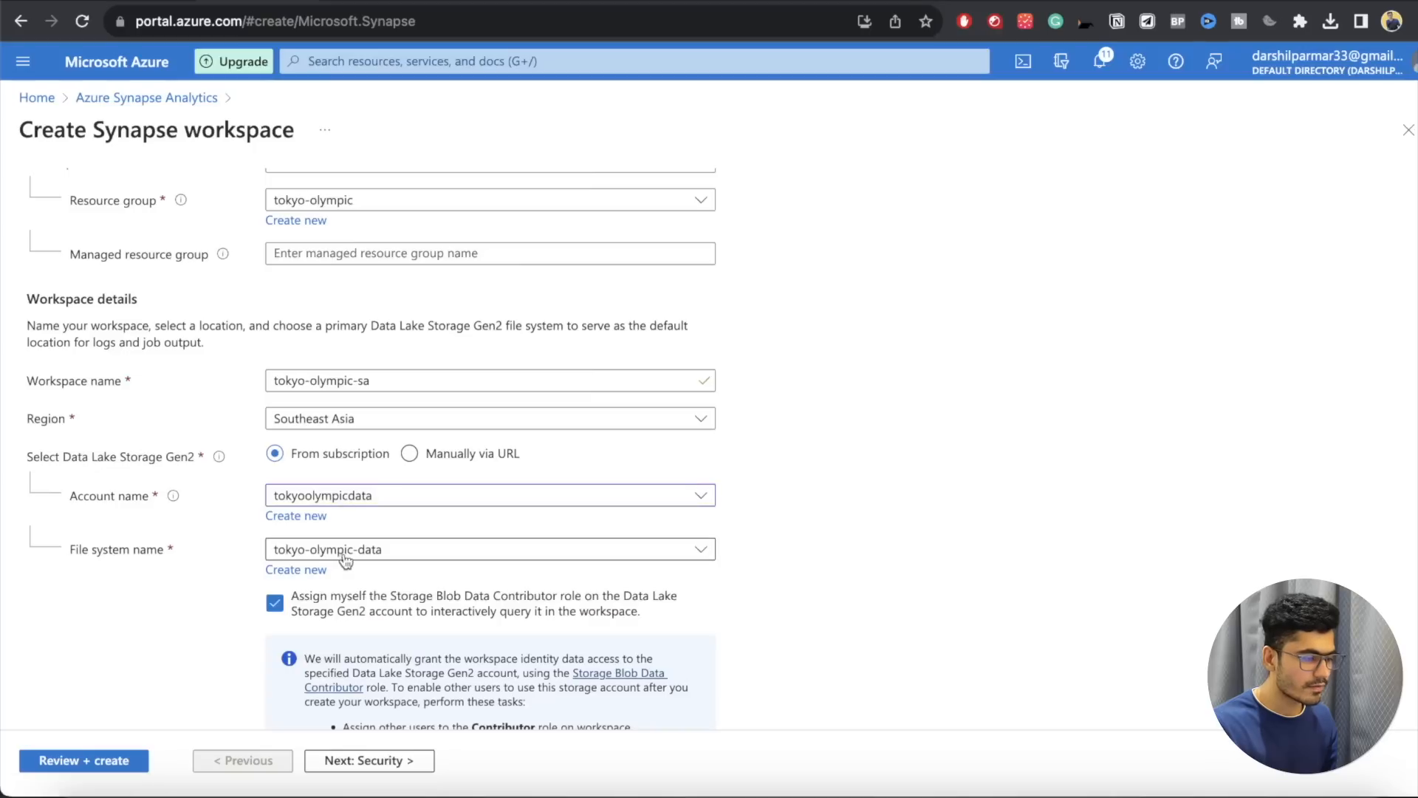
left_click(348, 553)
left_click(222, 604)
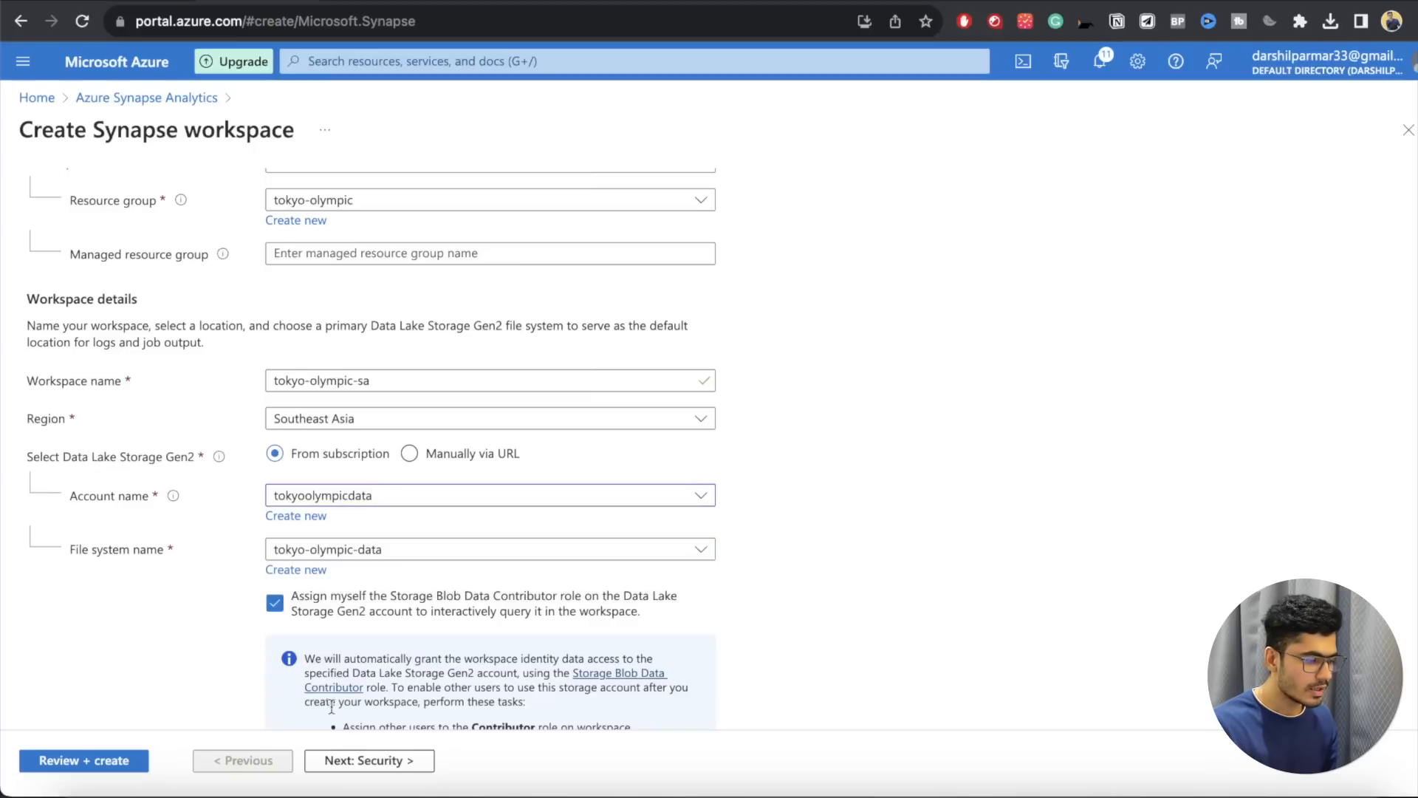
Step: Accept the default security, networking and tag settings and create the Synapse workspace
left_click(364, 761)
scroll(273, 452, "down", 3)
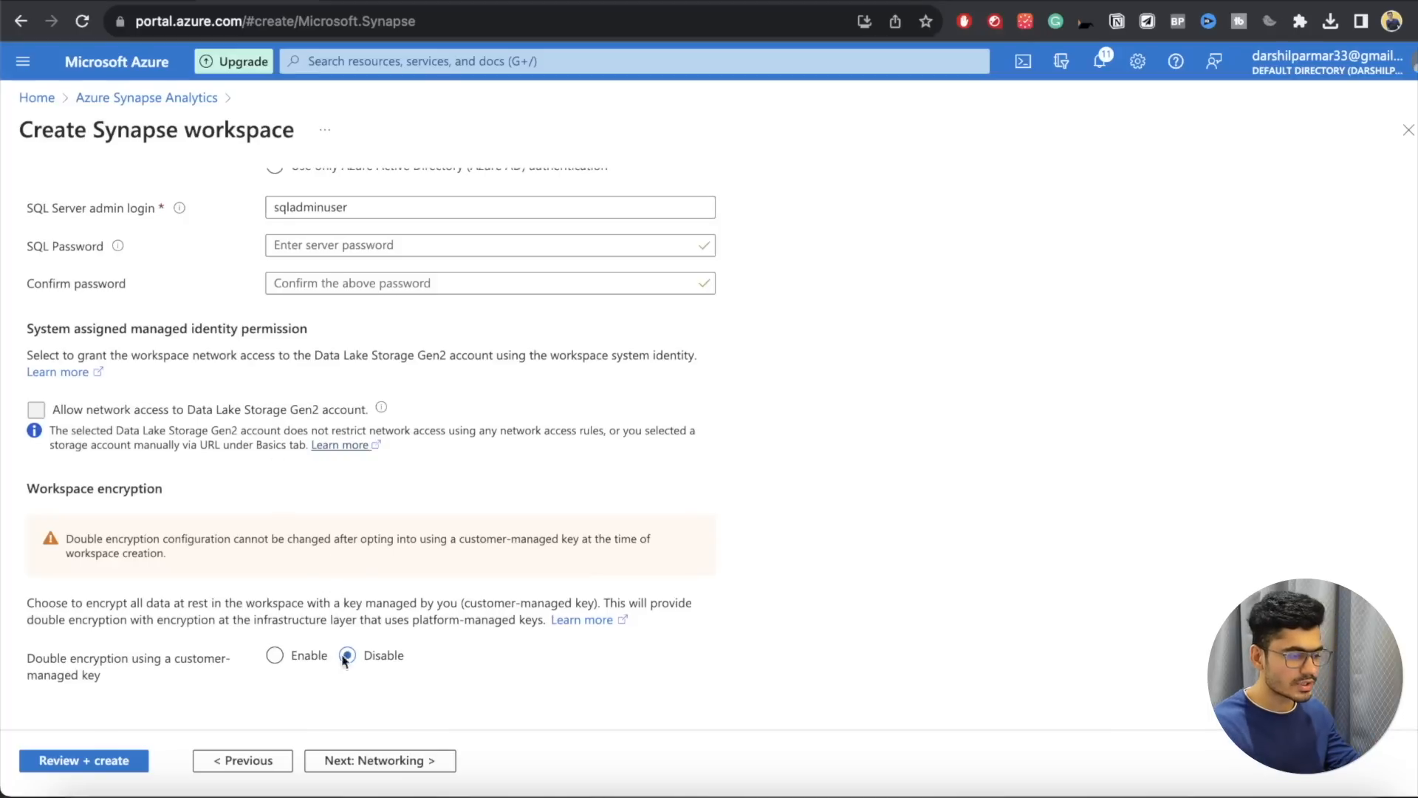
left_click(363, 761)
left_click(364, 761)
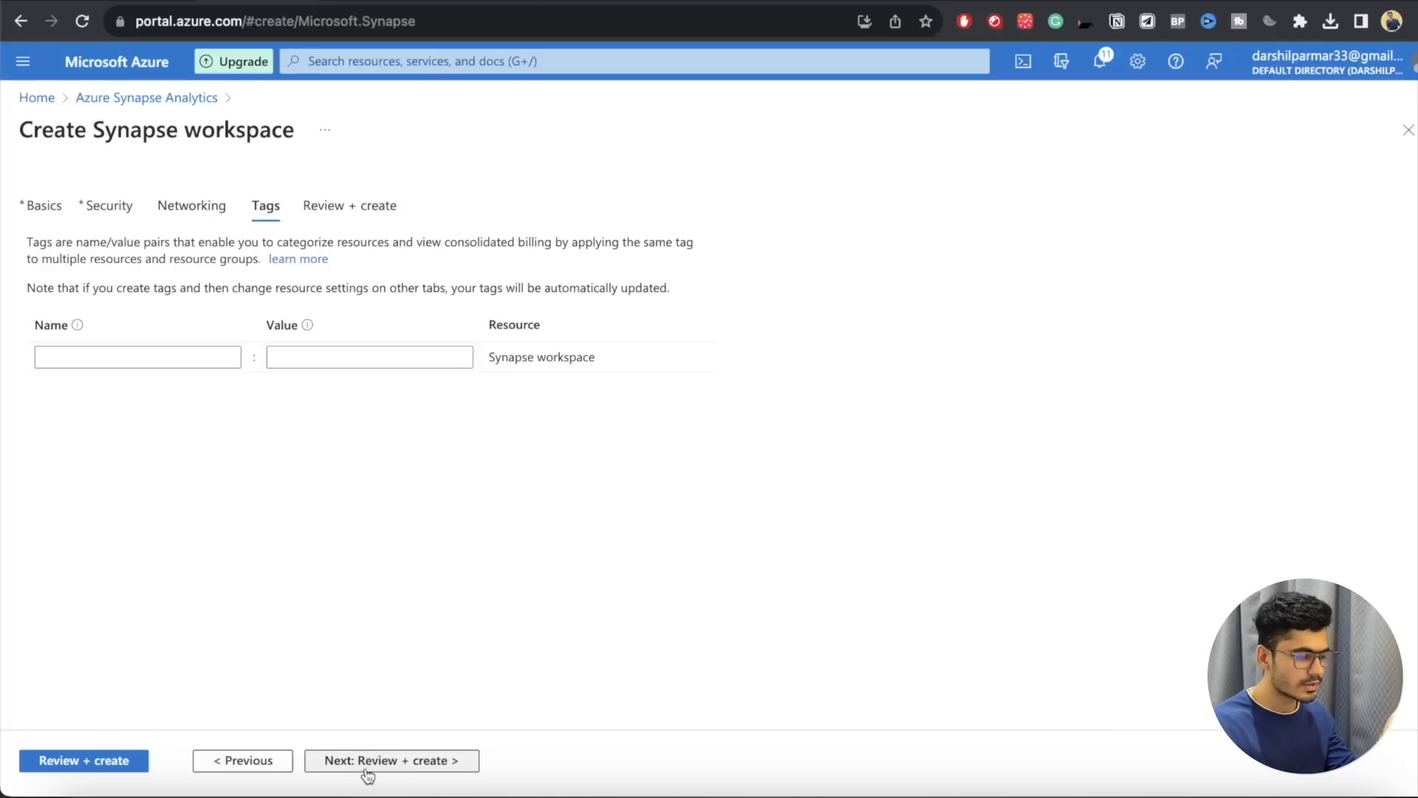
left_click(366, 768)
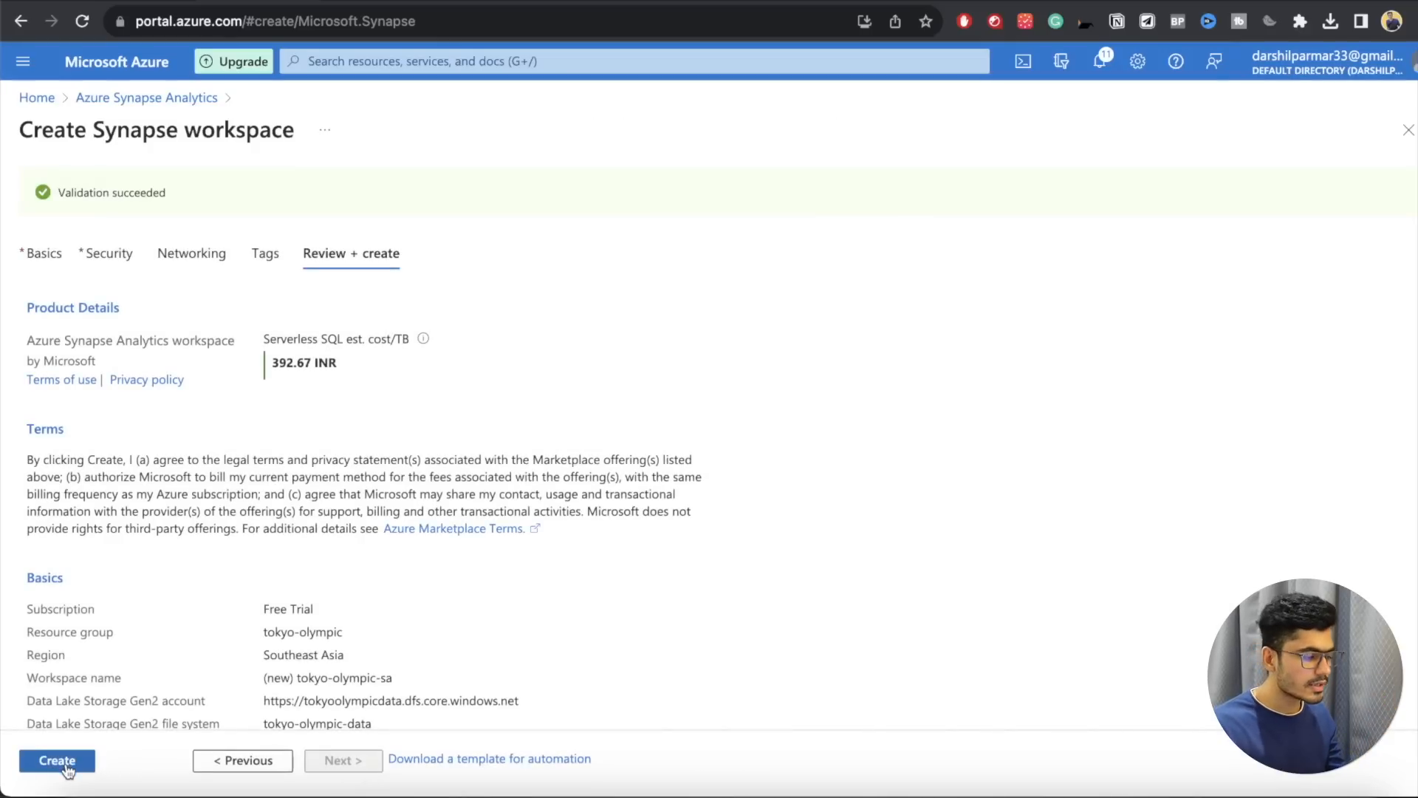
left_click(65, 765)
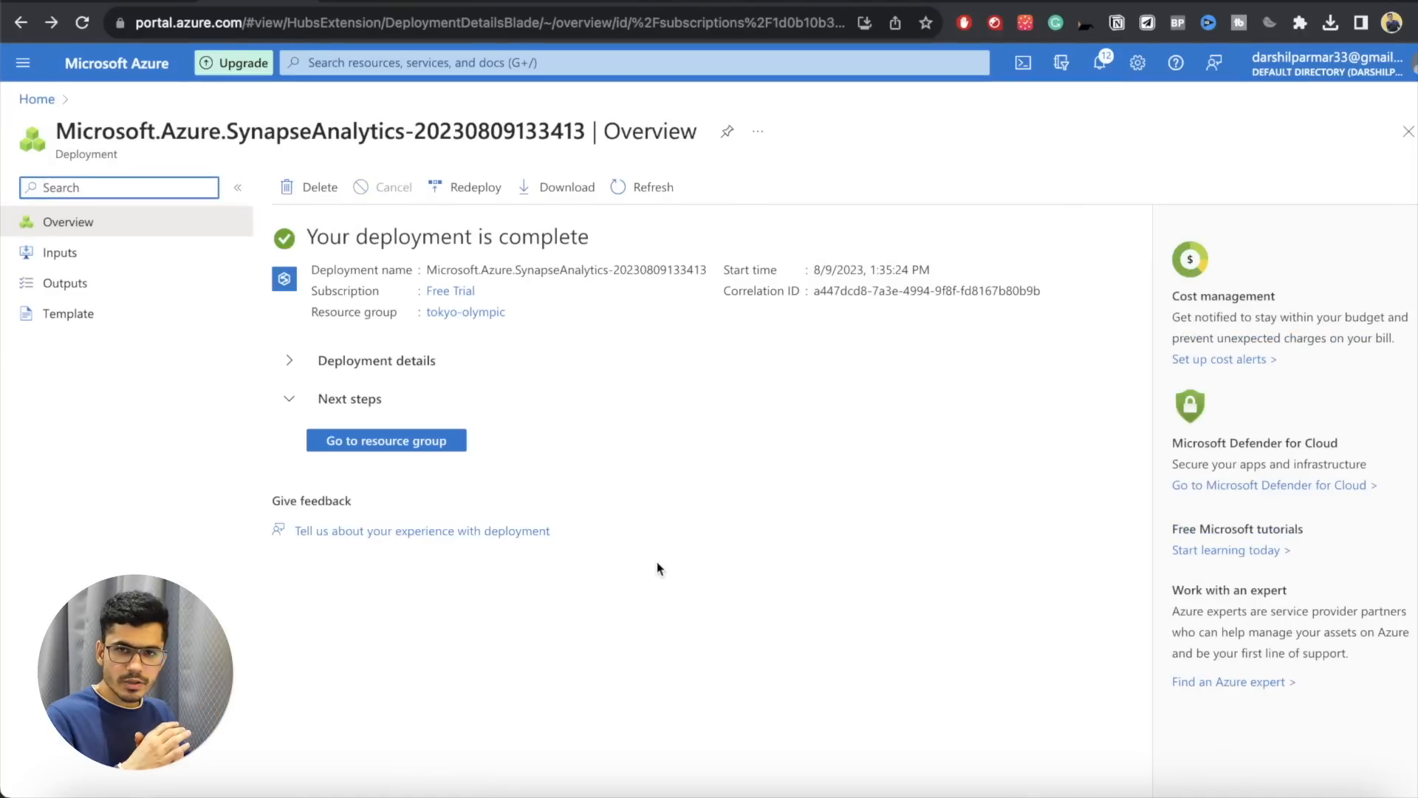
Step: Go to the deployment's tokyo-olympic resource group and look over the types of its resources
left_click(400, 446)
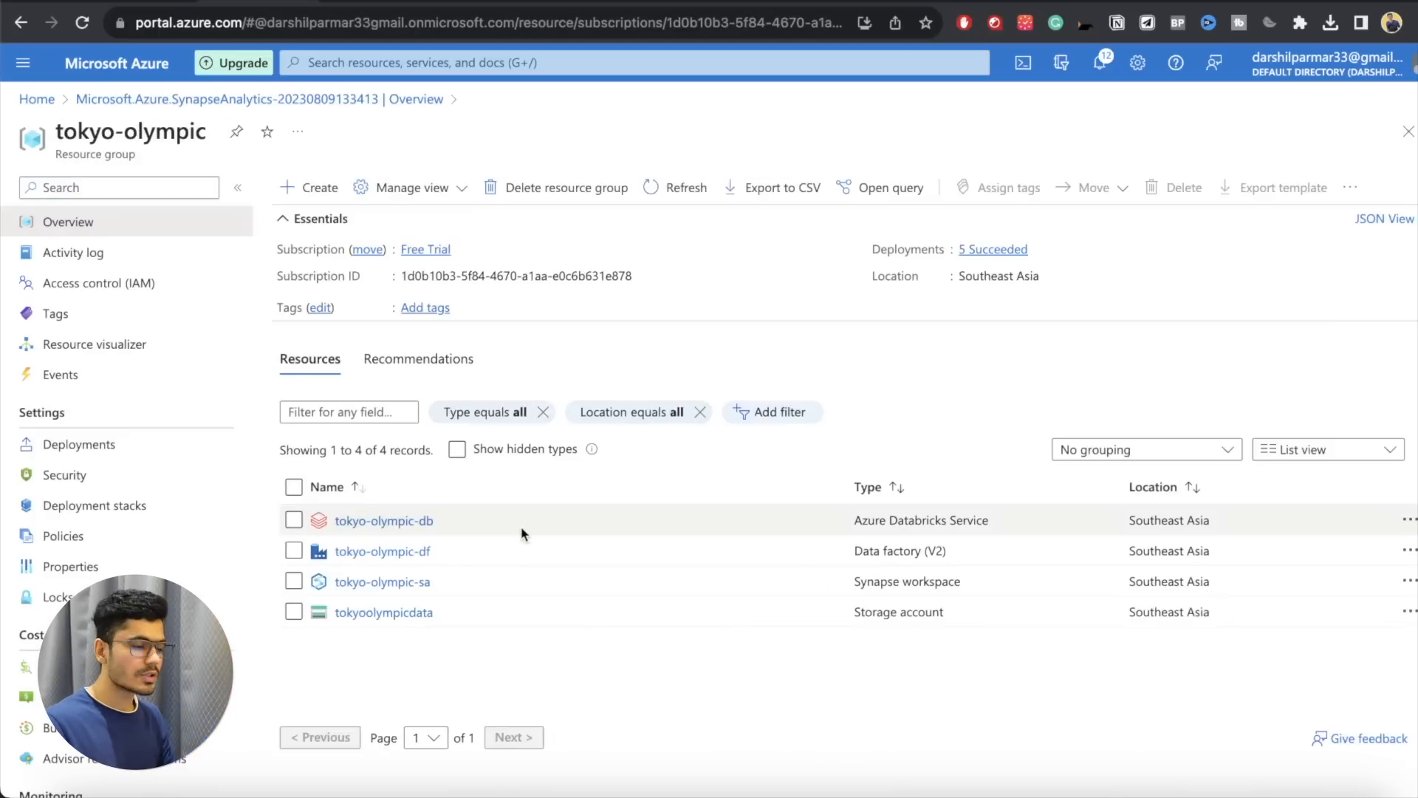
left_click_drag(854, 521, 823, 613)
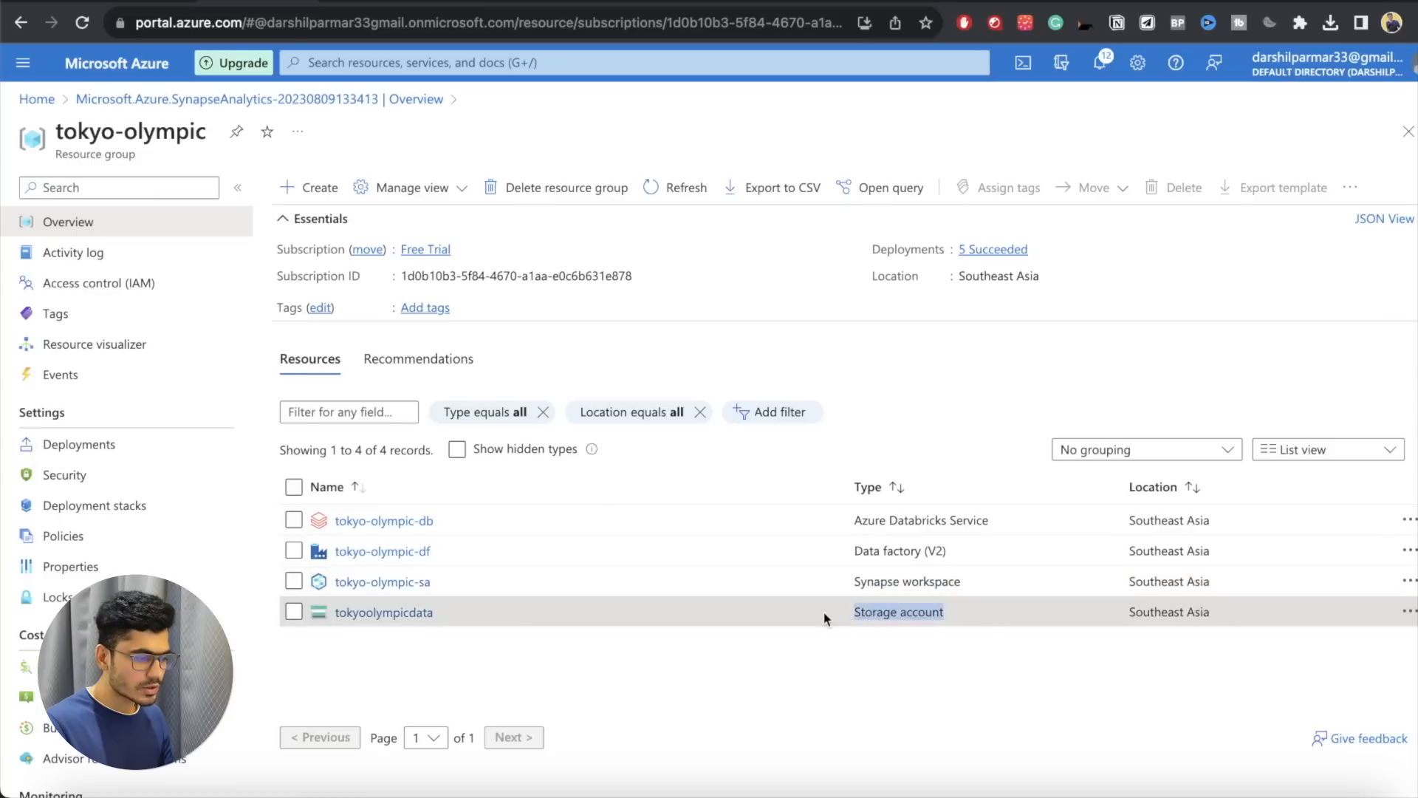
left_click(863, 656)
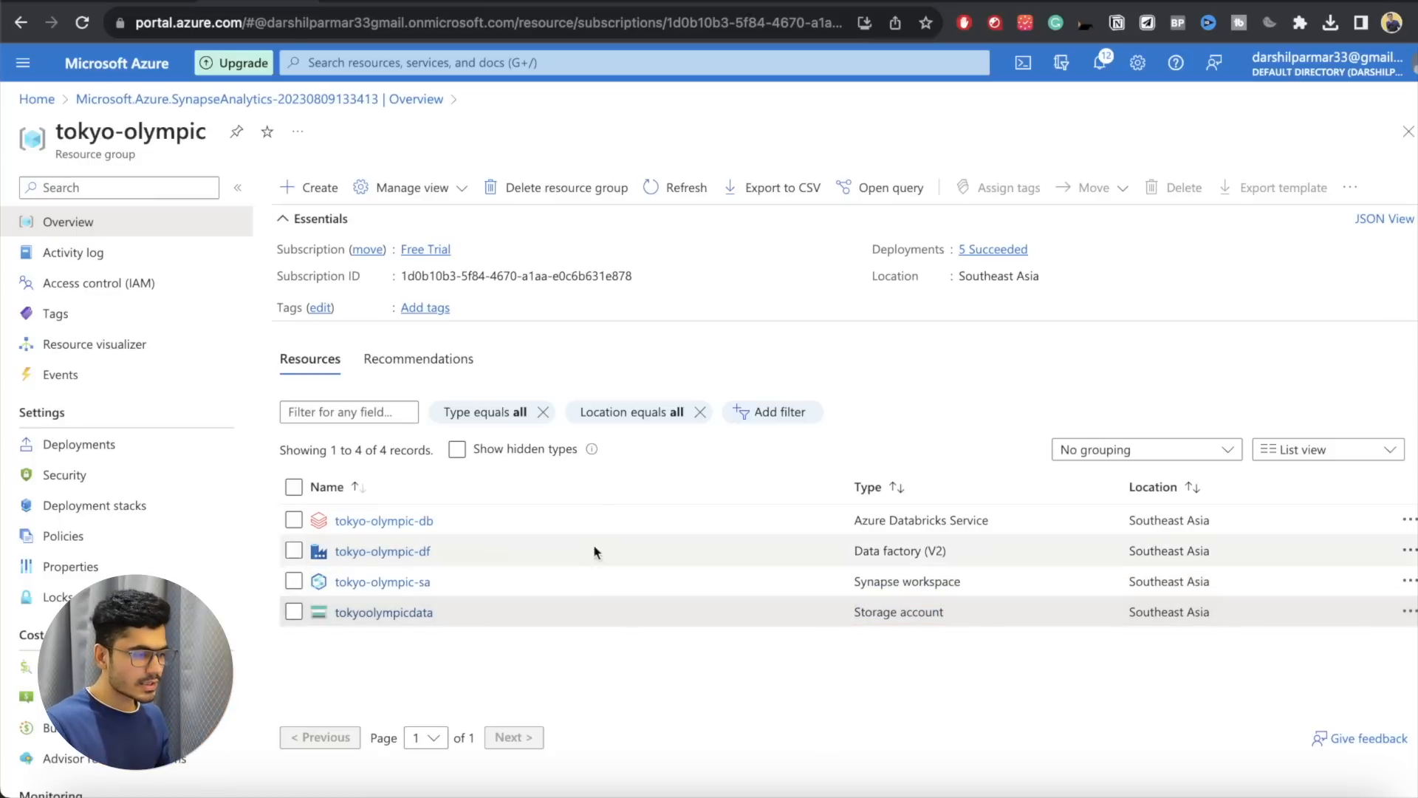
Step: Open the tokyo-olympic-sa Synapse workspace, launch its Synapse Studio and expand the studio's navigation
left_click(373, 583)
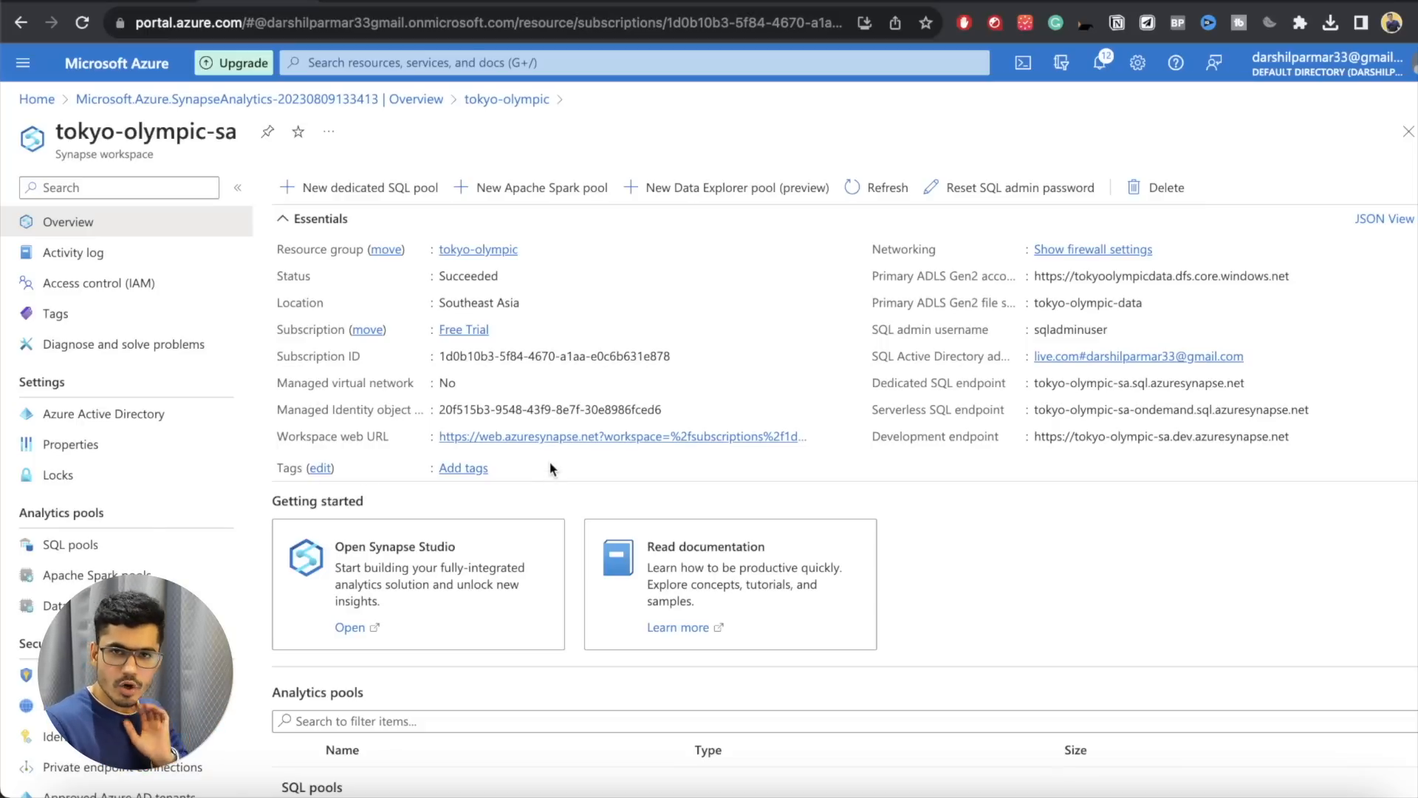
scroll(119, 392, "down", 5)
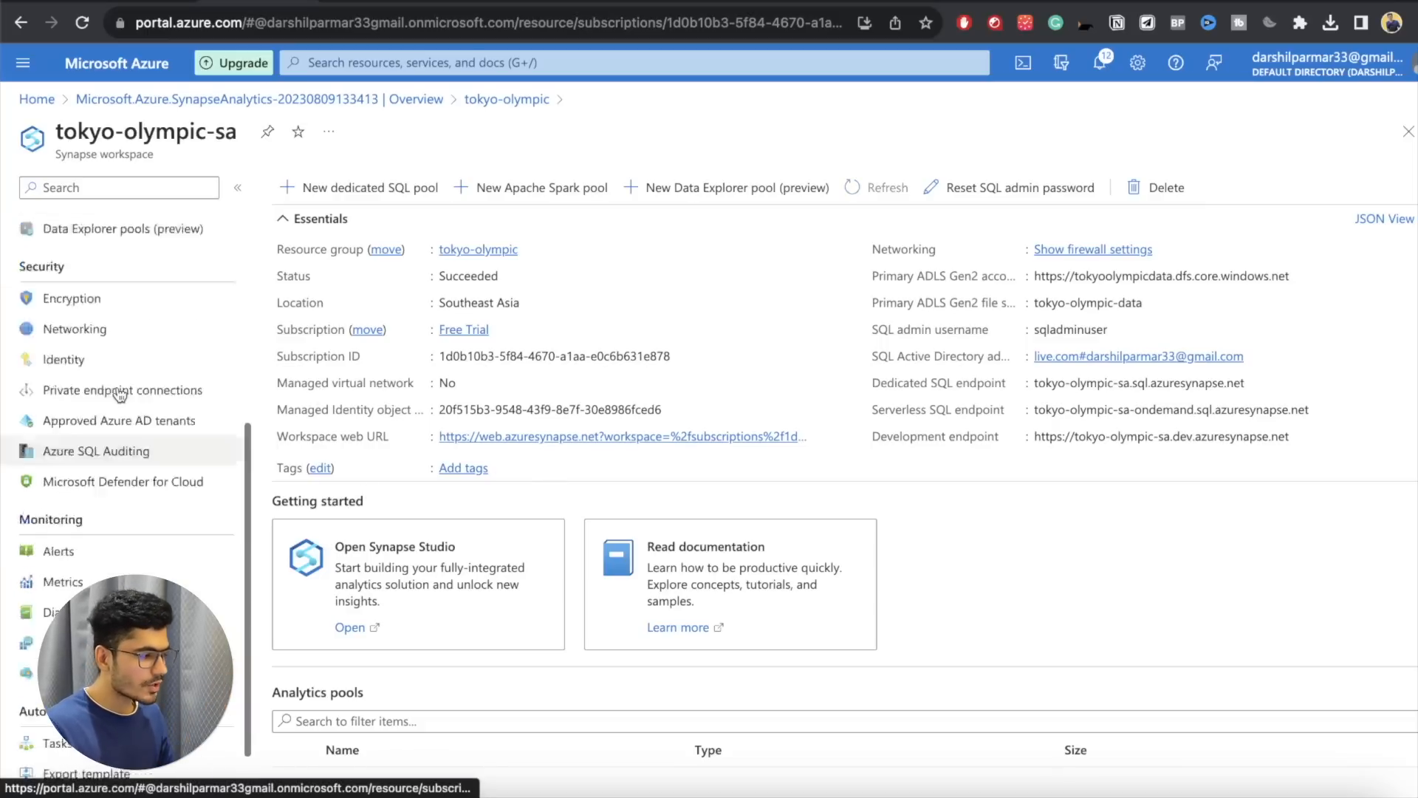
scroll(120, 393, "up", 5)
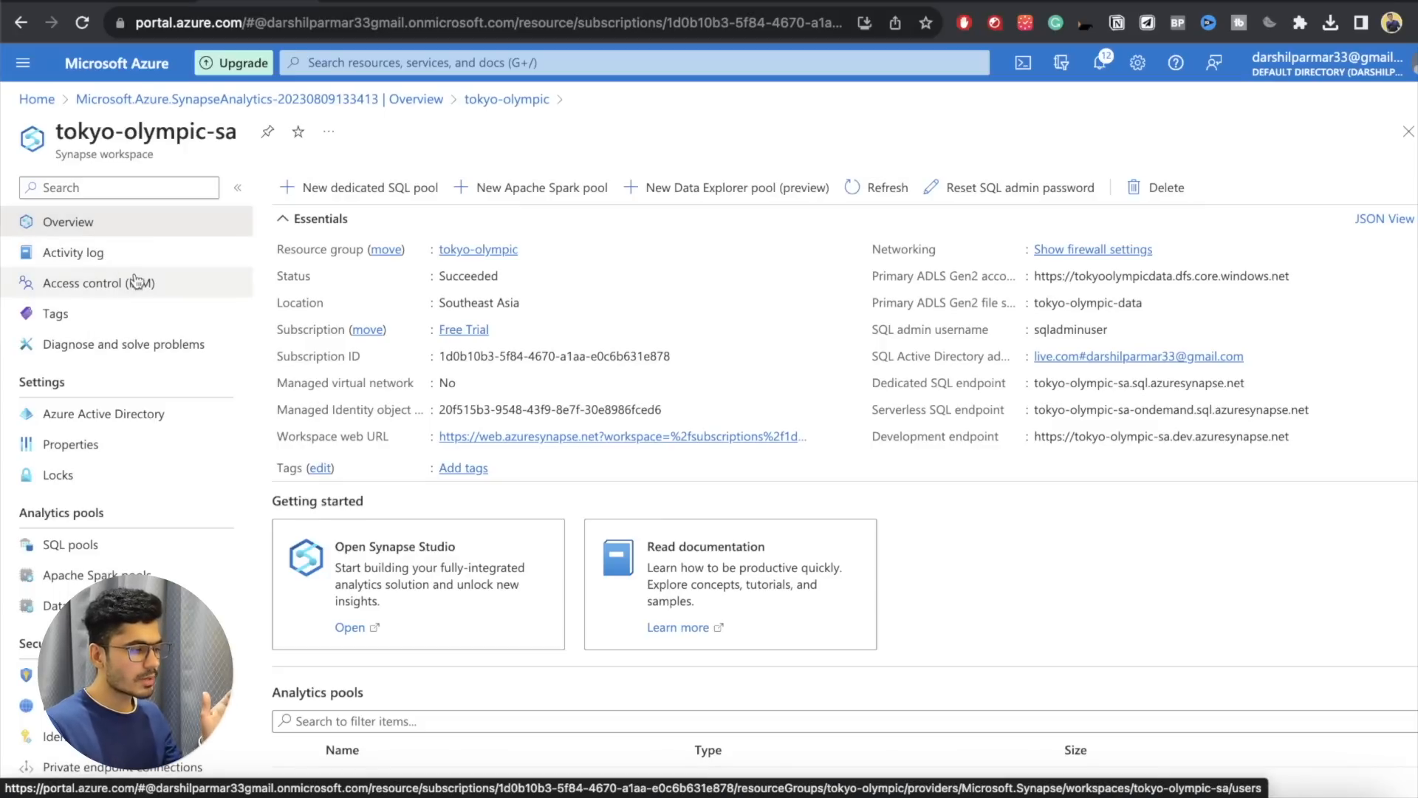
scroll(156, 385, "down", 5)
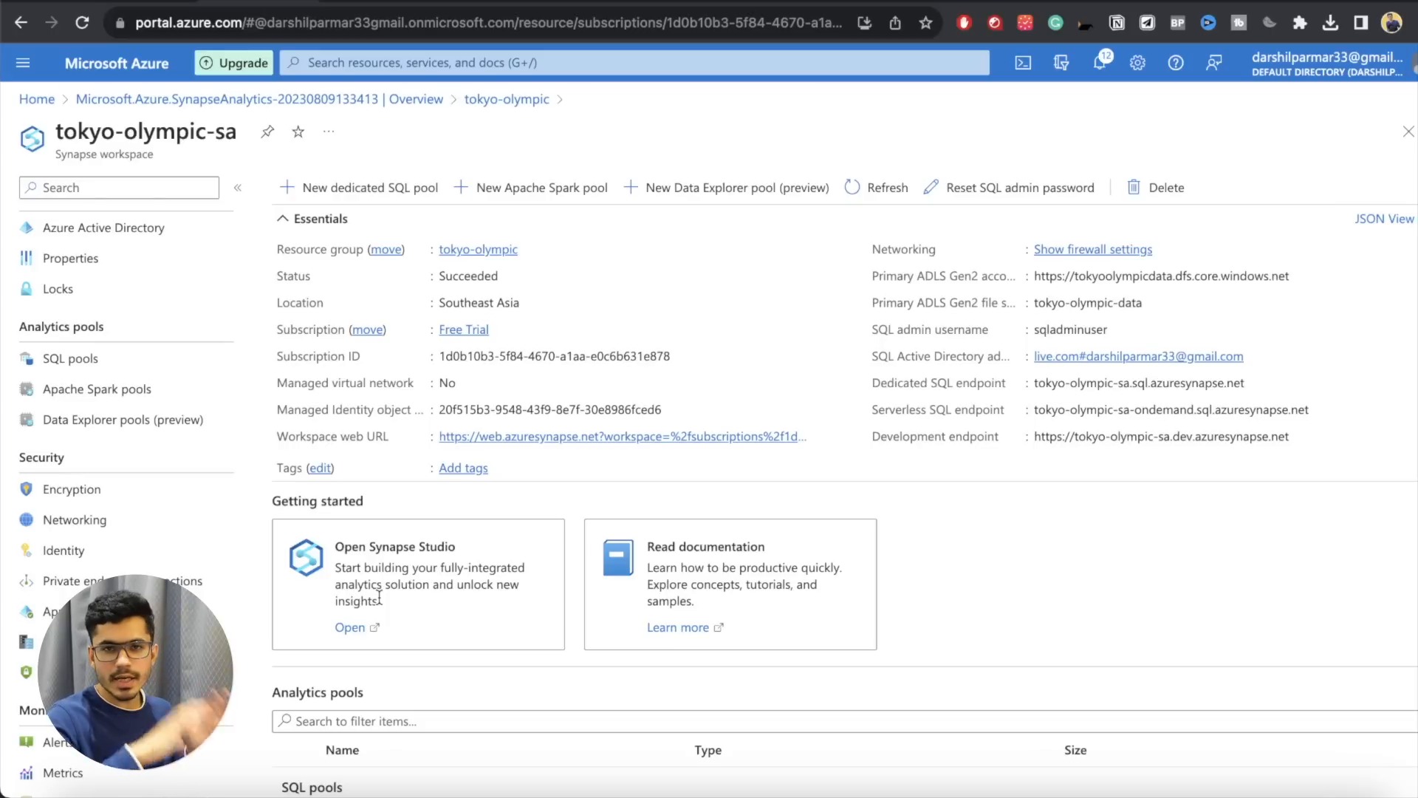
left_click(353, 629)
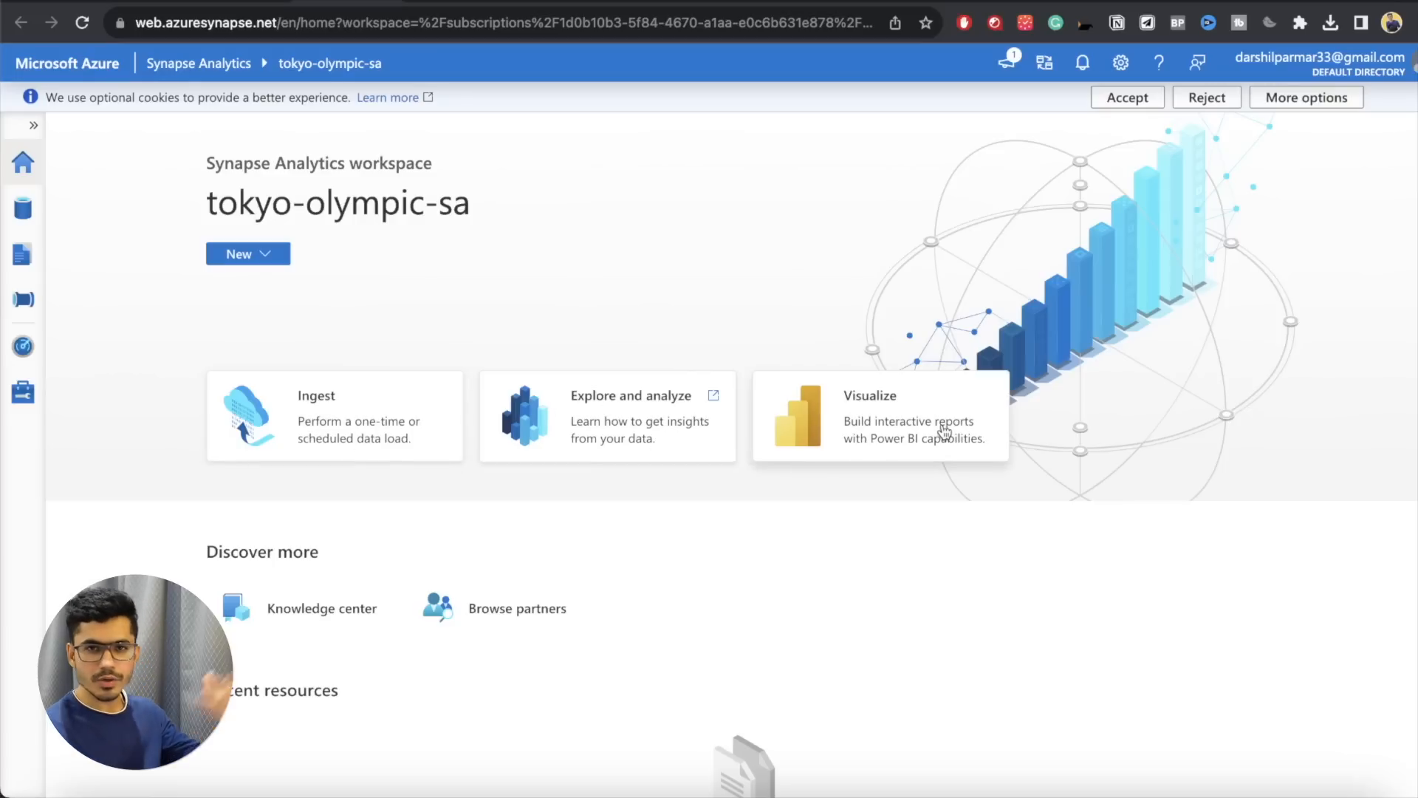
left_click(36, 128)
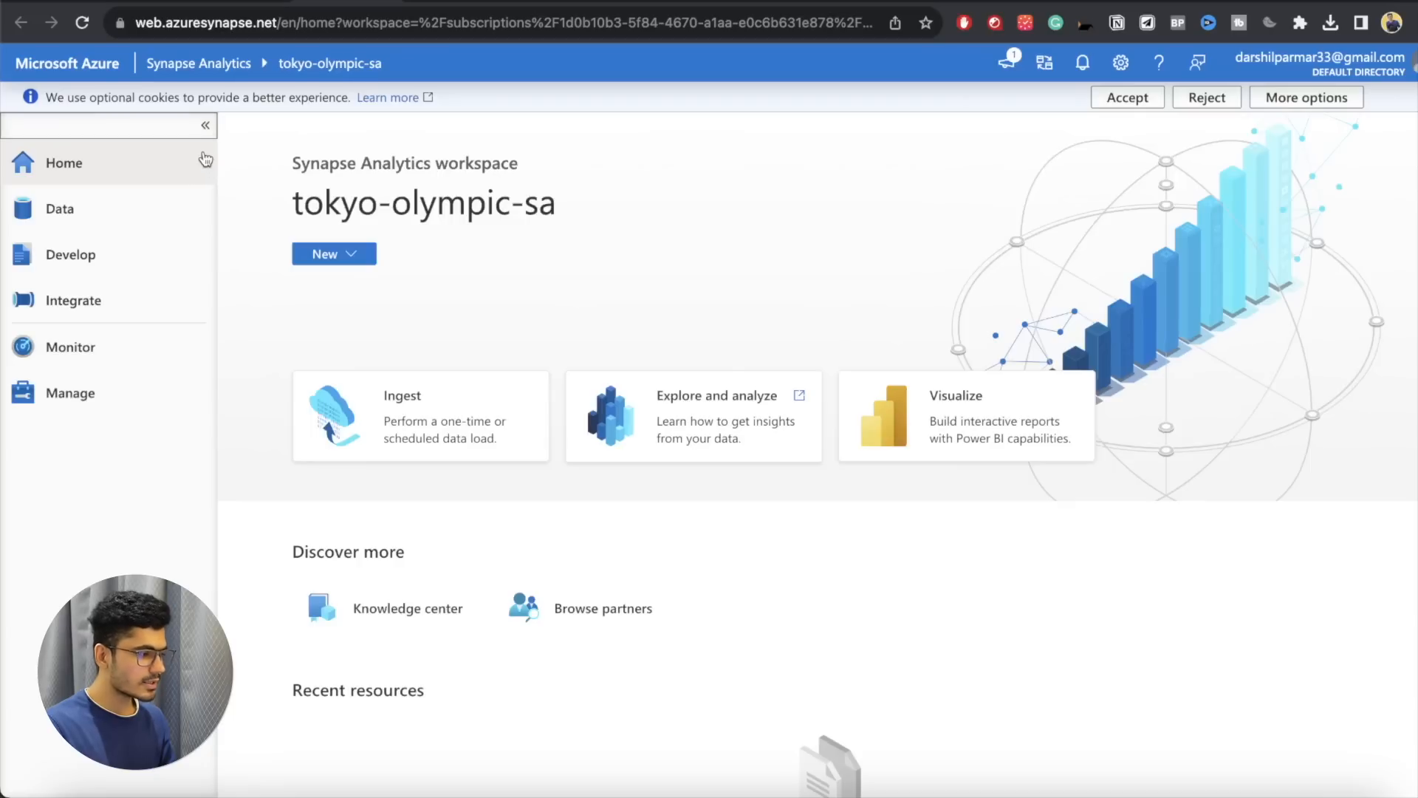
Step: Examine what can be added in the Data hub, without adding anything, and go to the Develop hub
left_click(135, 219)
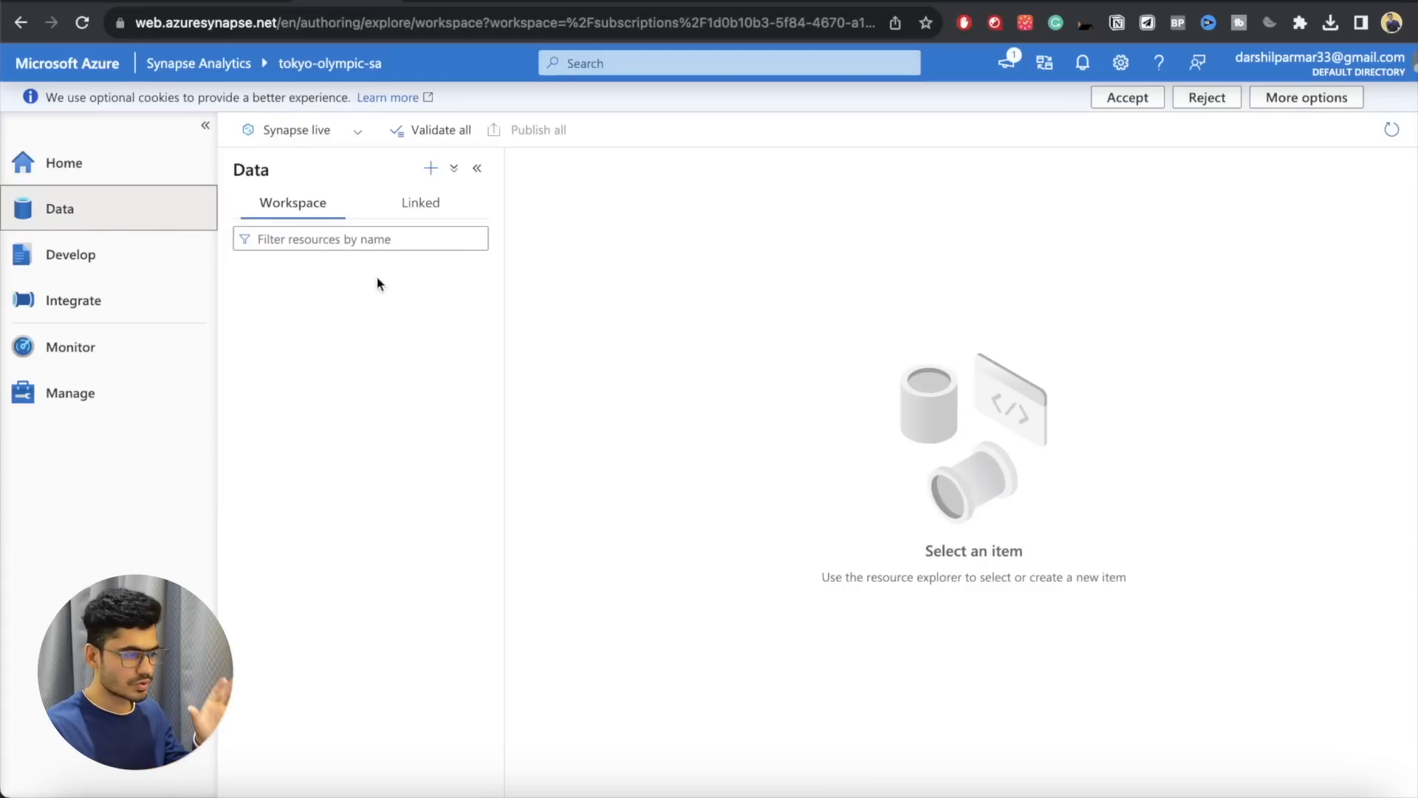
left_click(430, 168)
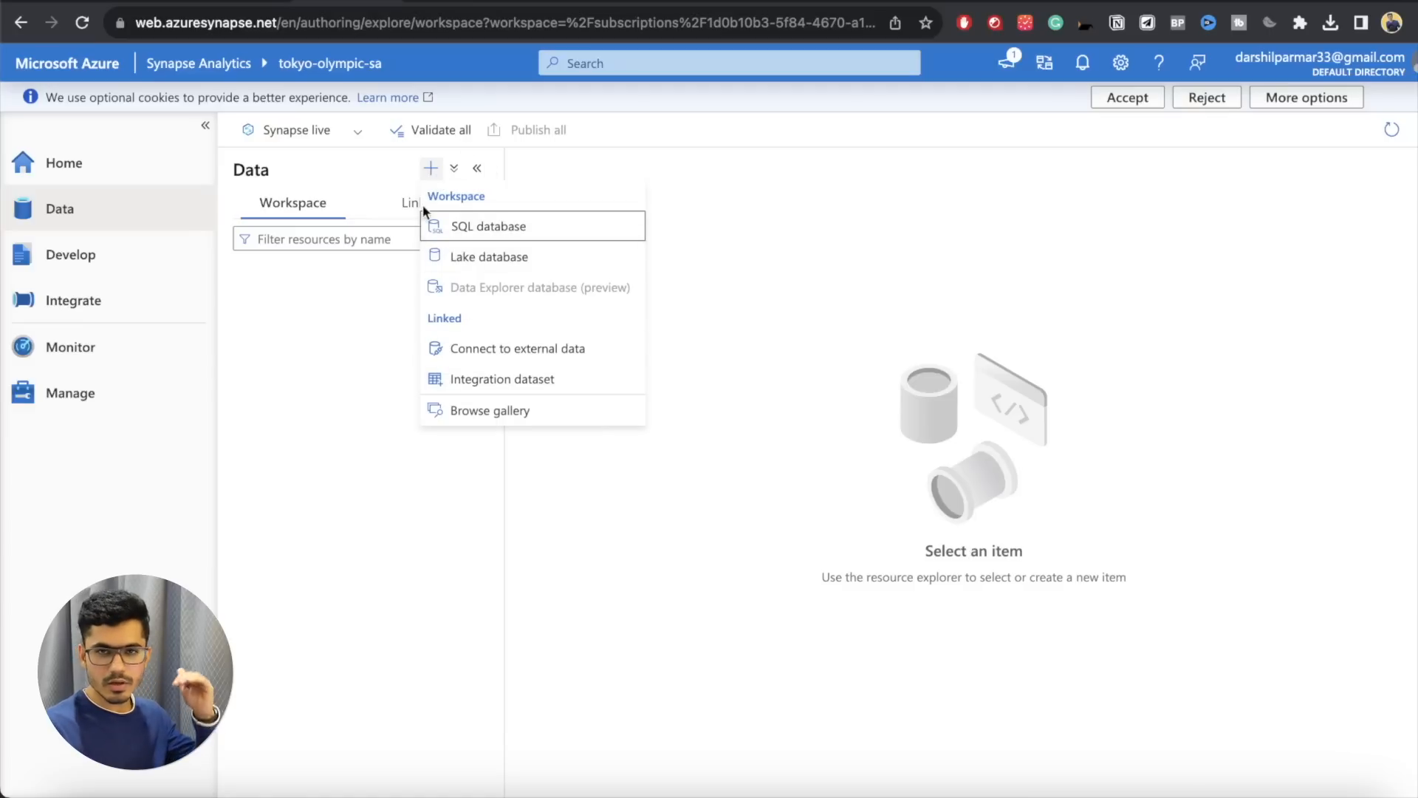
left_click(361, 300)
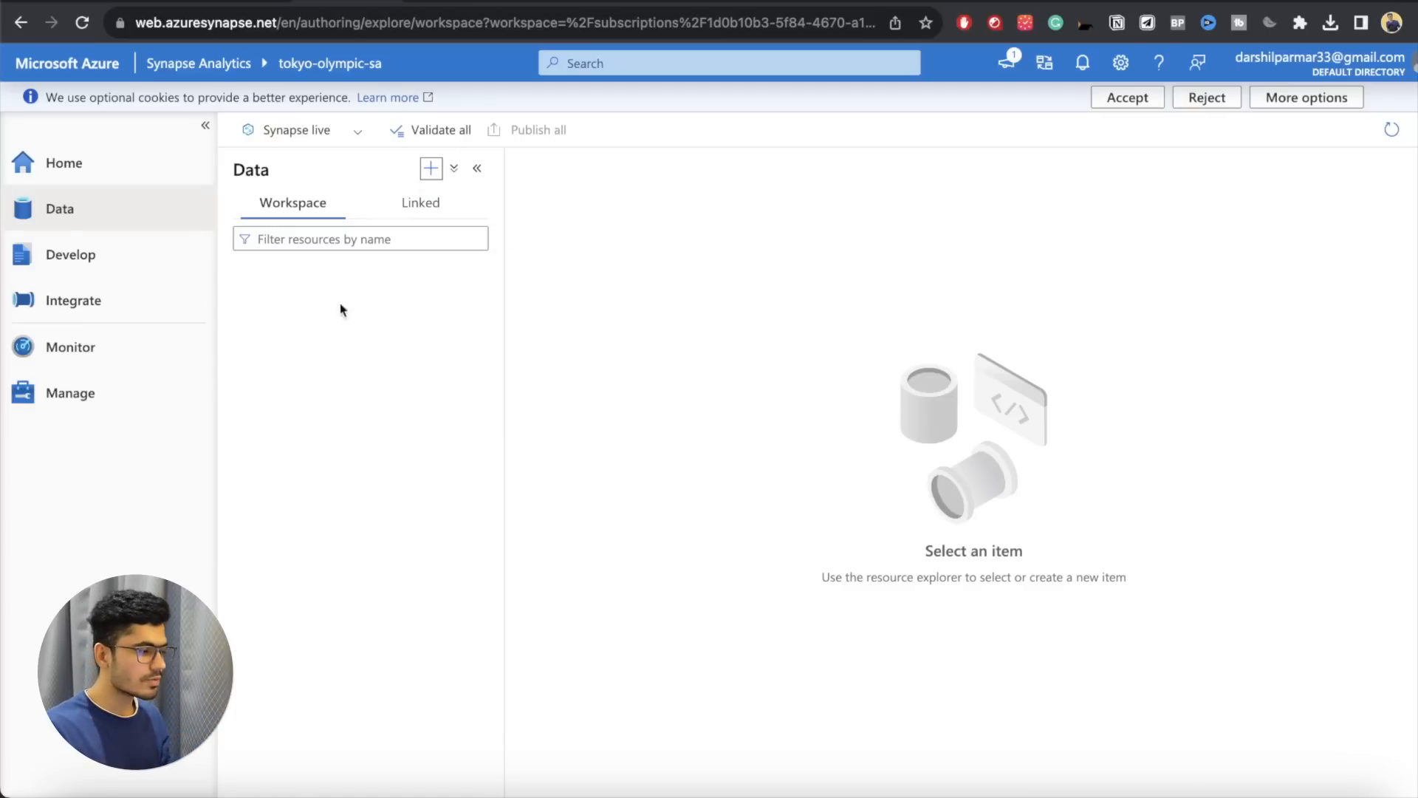
left_click(117, 260)
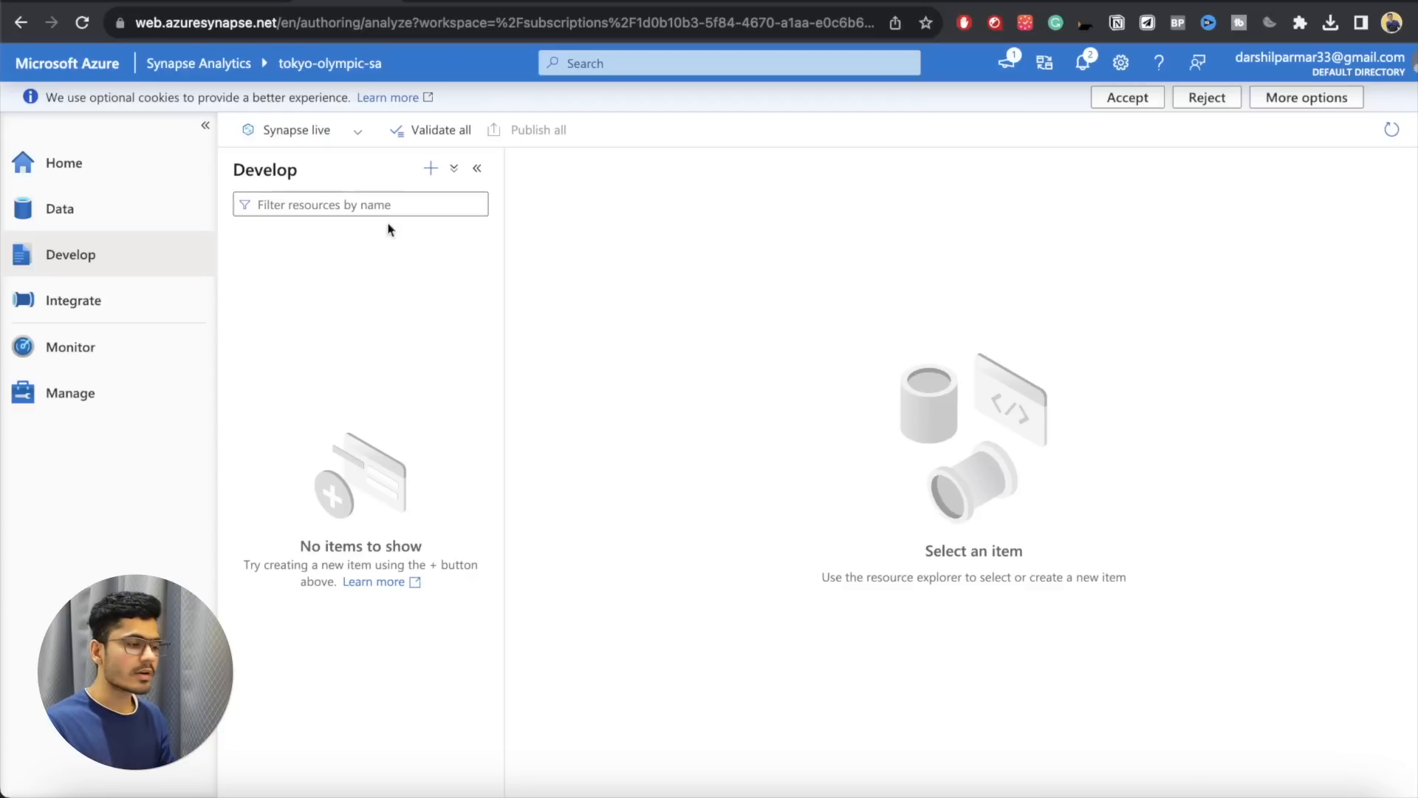
Step: Create a new SQL script in the Develop hub, enter some trial text in it and clear it again
left_click(433, 170)
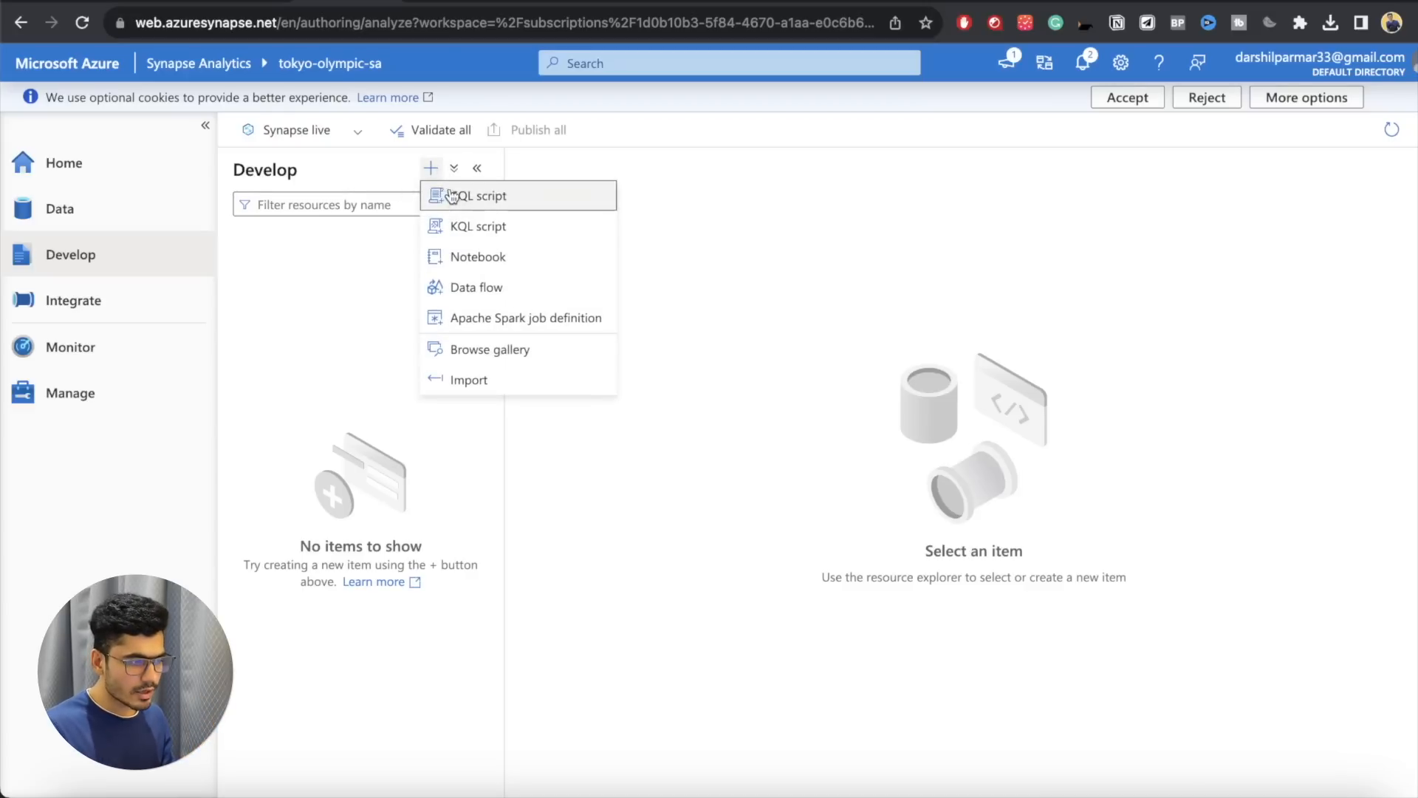
left_click(453, 197)
type("asdasd")
key("Return")
type("ANSI_PADDINGasd")
key("Return")
type("as")
key("Return")
key("BackSpace")
key("super+a")
key("BackSpace")
Step: Create a new notebook, enter spark in its first cell and check the Apache Spark pool choices without attaching one
left_click(431, 169)
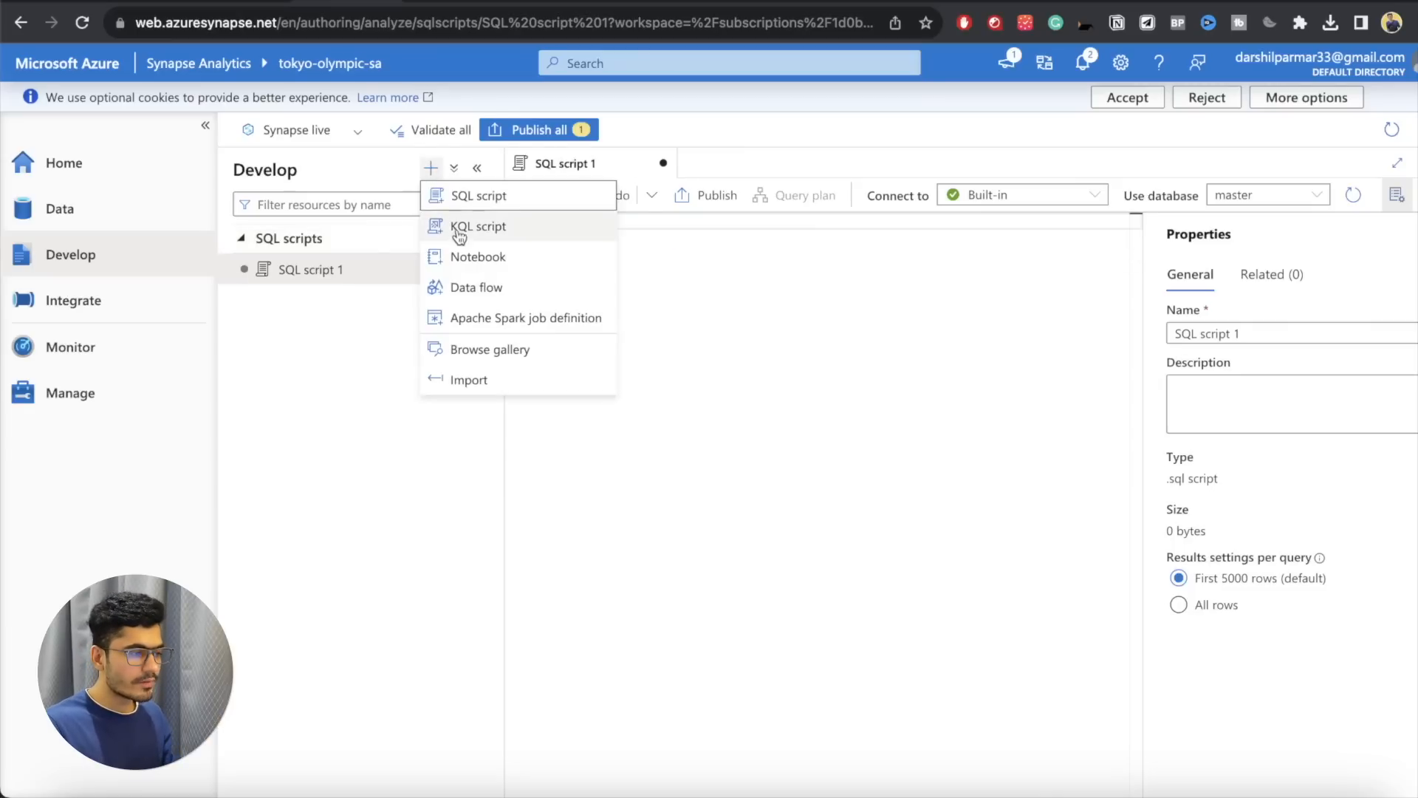
left_click(476, 262)
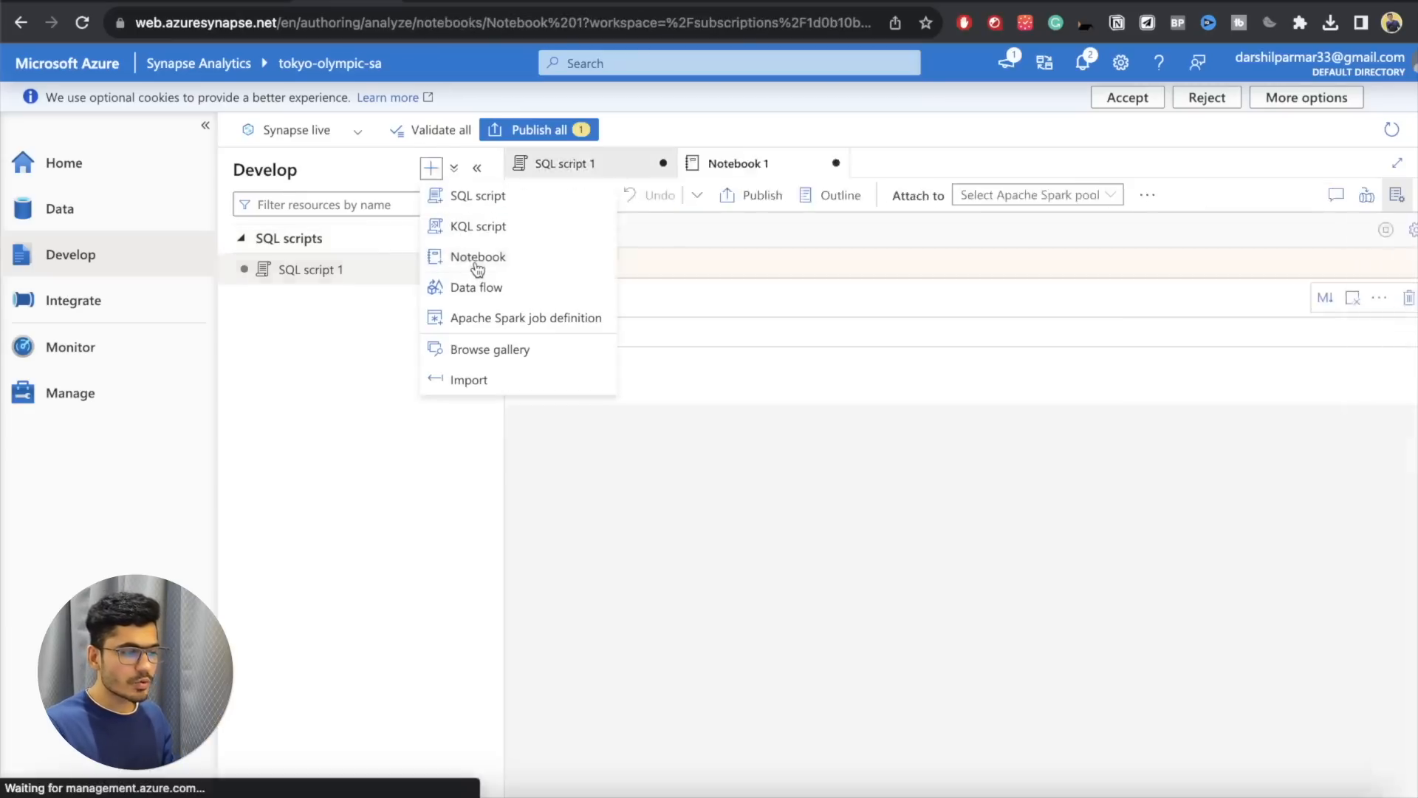
left_click(727, 340)
type("spark")
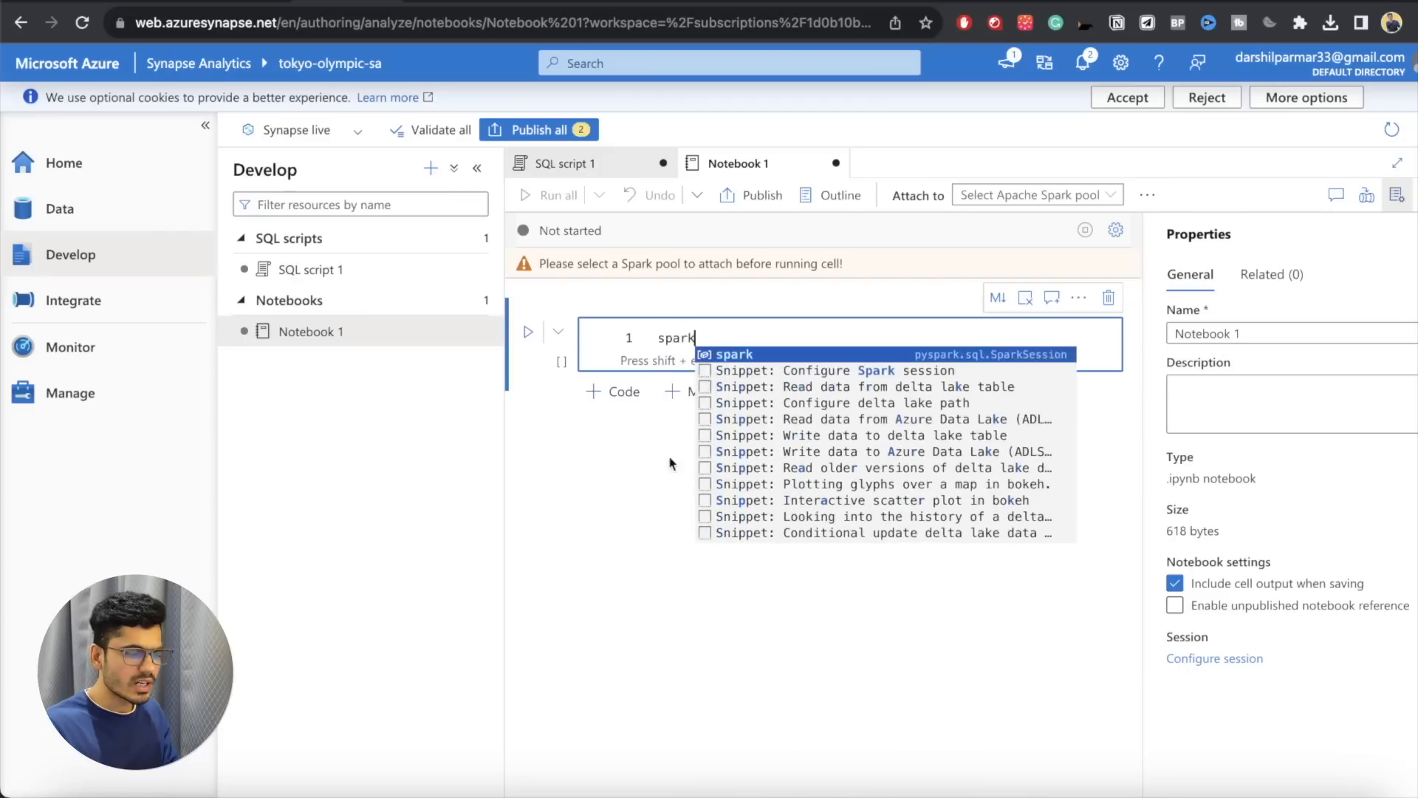
left_click(648, 547)
left_click(1019, 196)
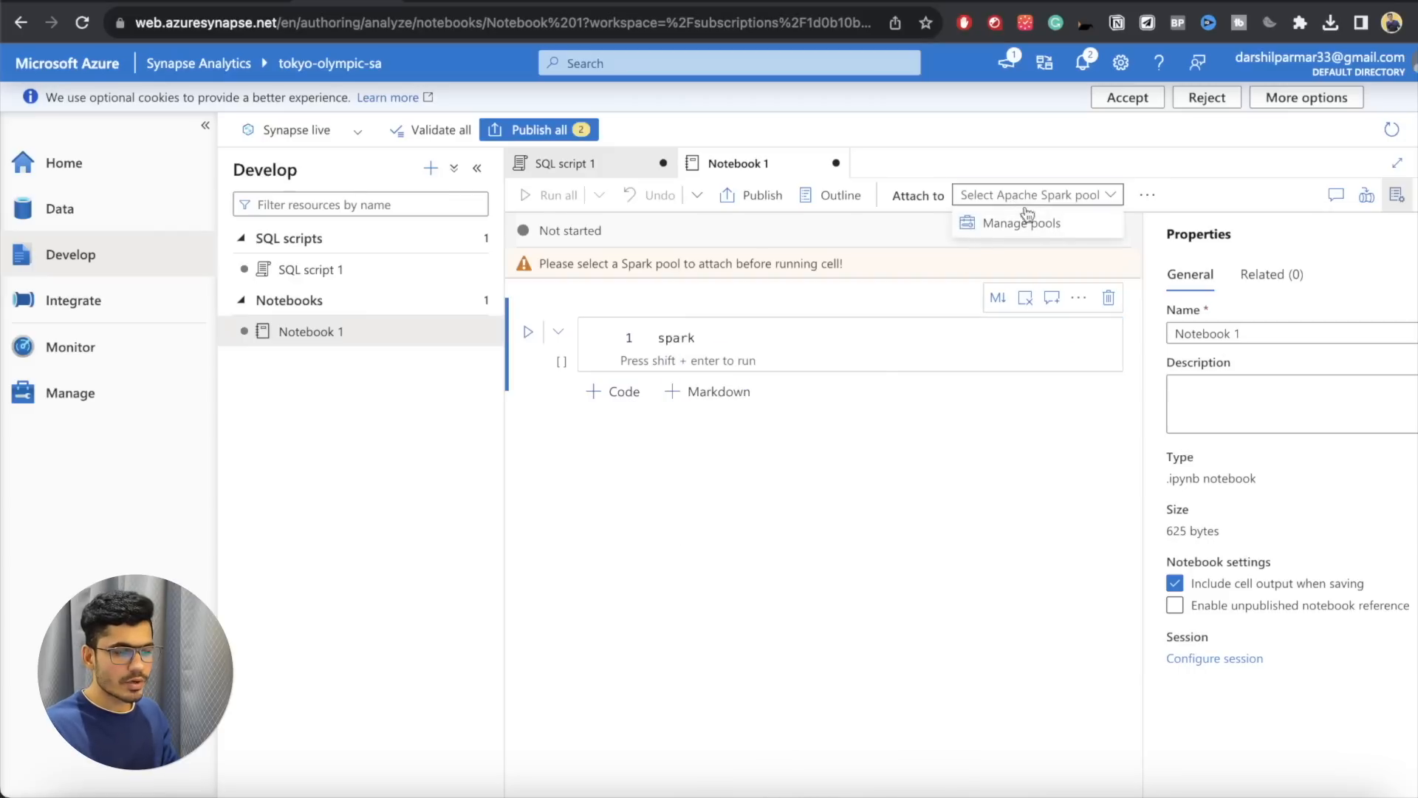
left_click(960, 485)
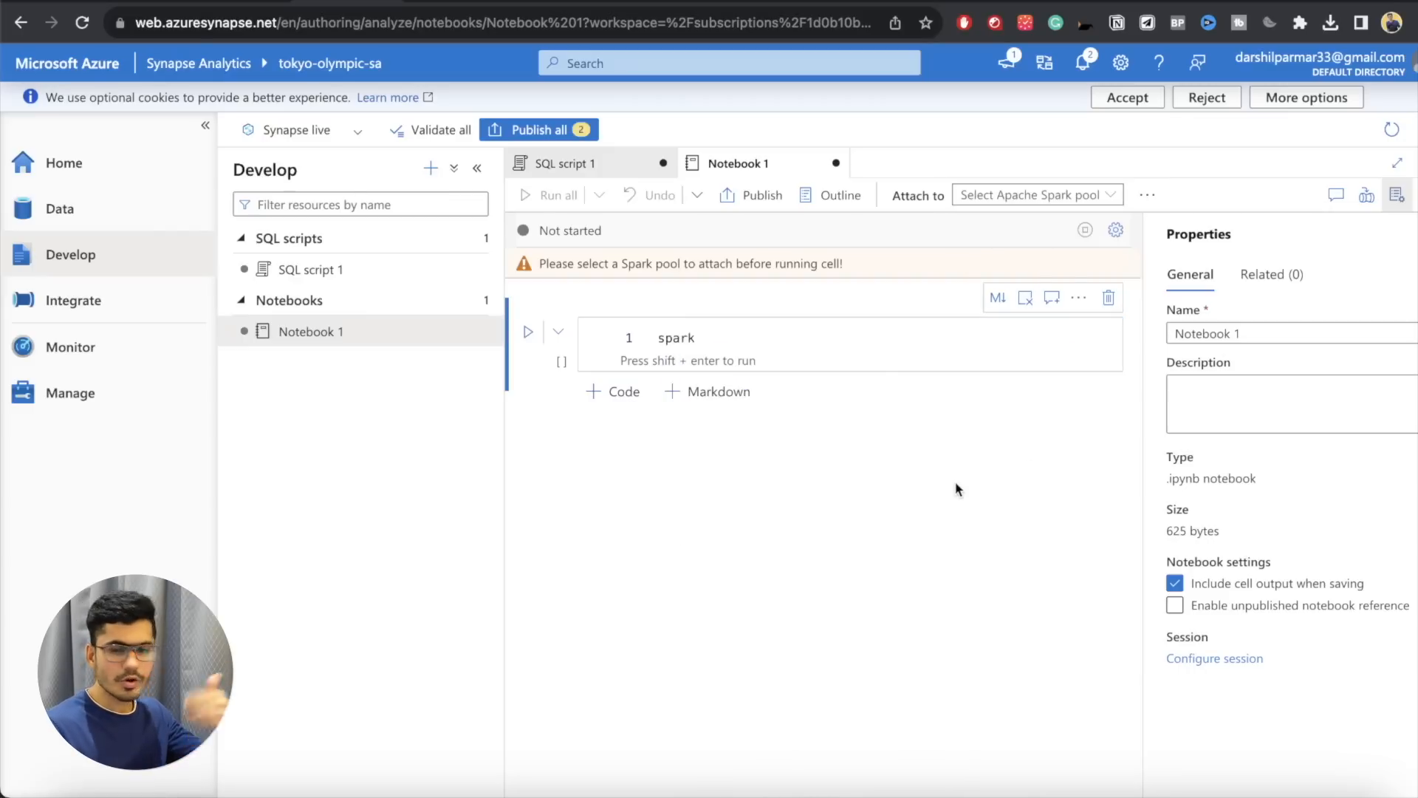
Step: Create a new data flow, add a source to it and look over the source settings
left_click(430, 168)
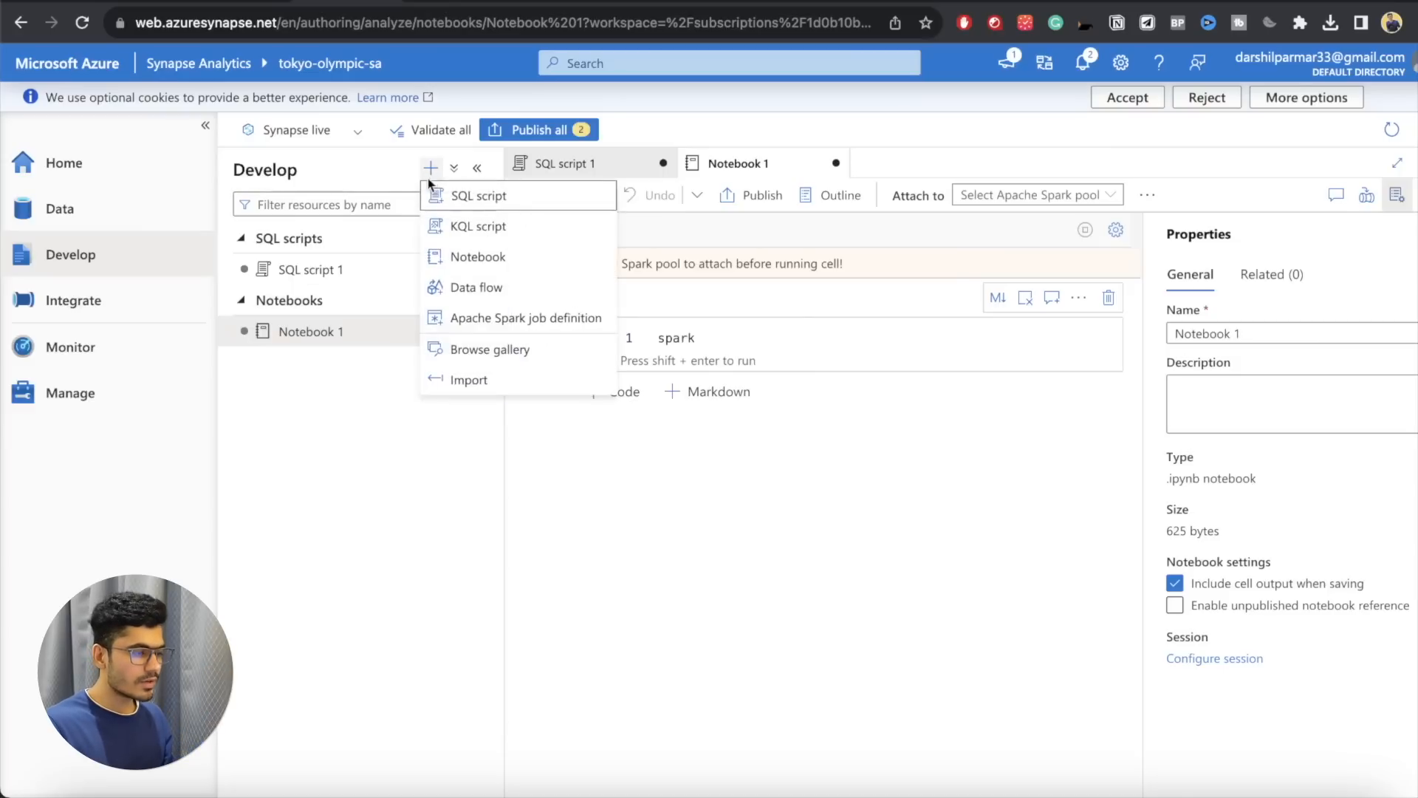
left_click(477, 289)
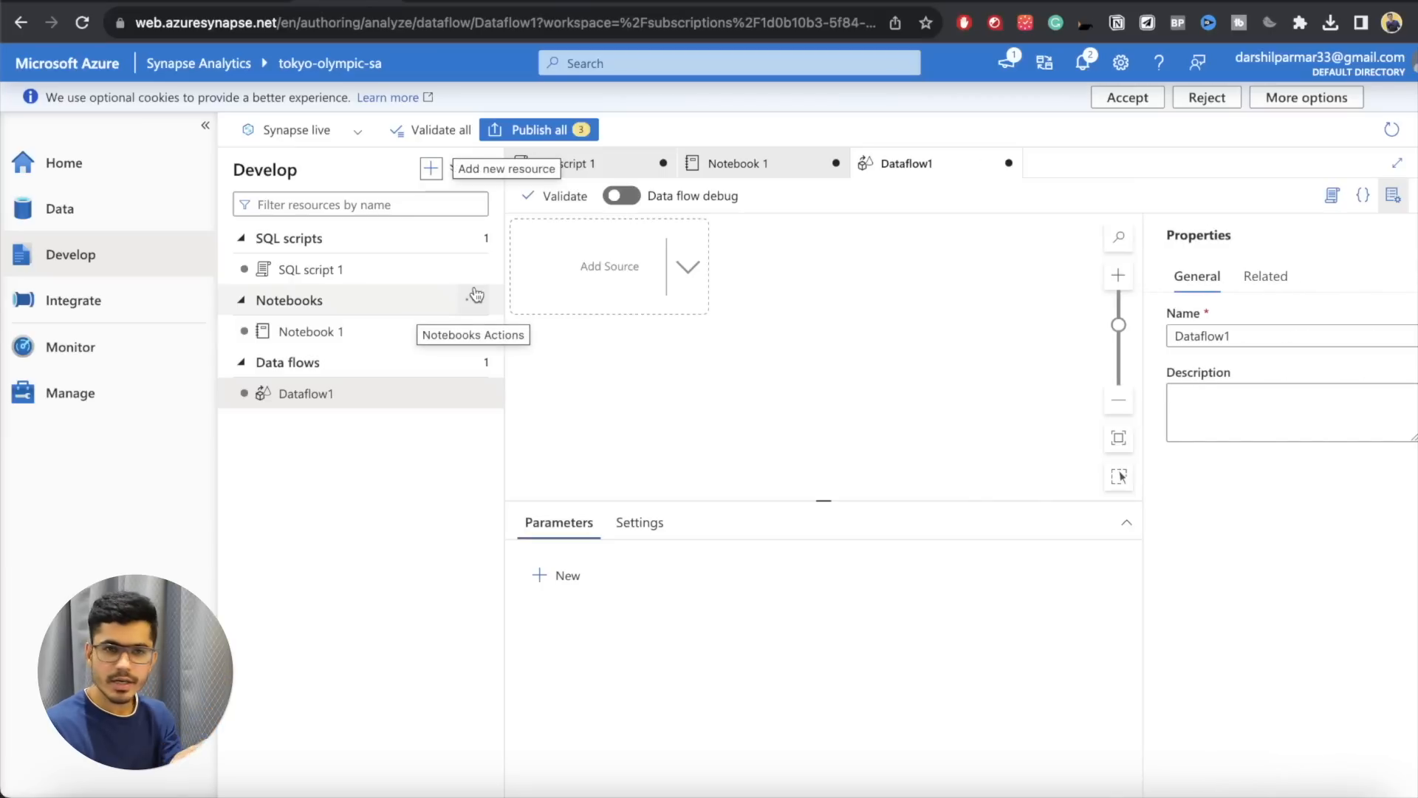
left_click(643, 273)
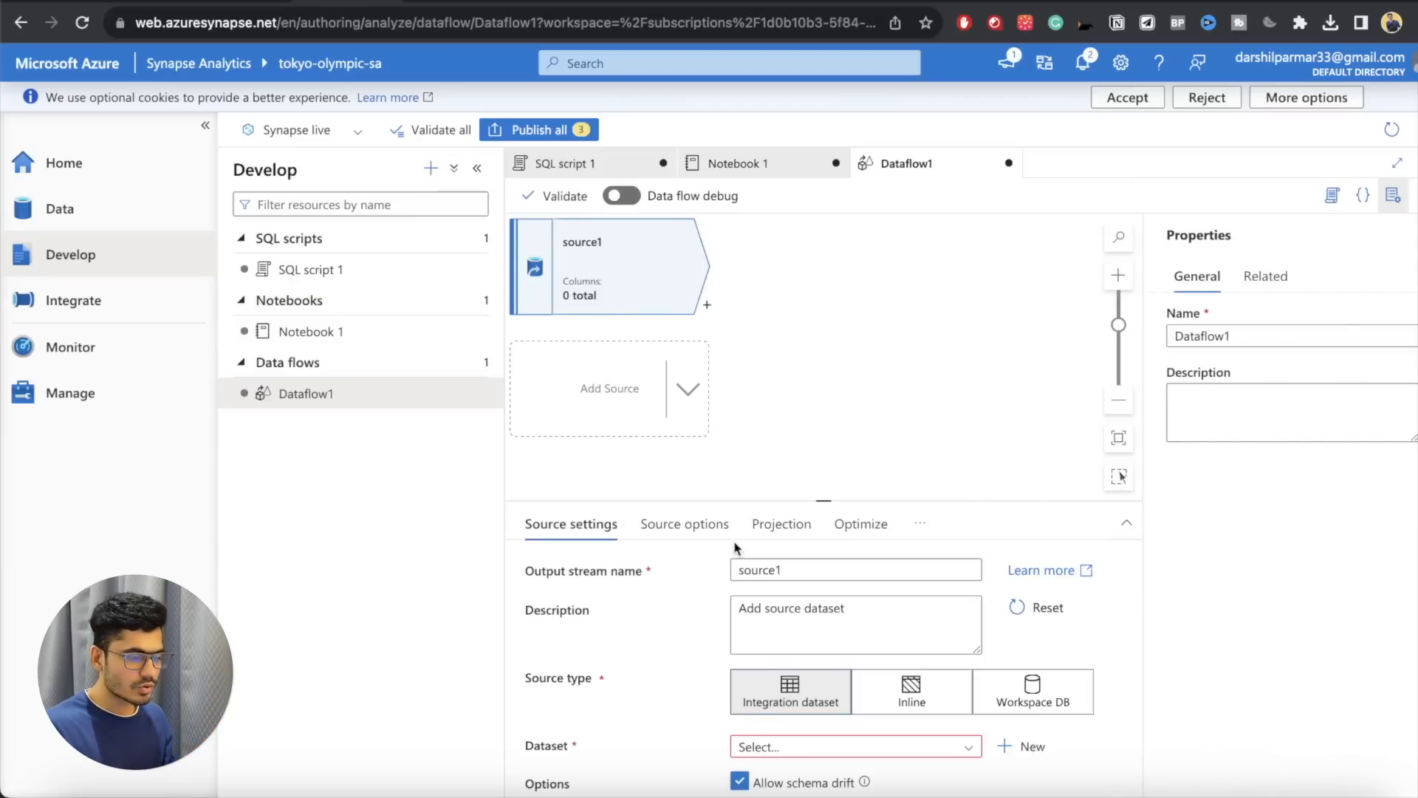
scroll(816, 690, "down", 2)
scroll(887, 687, "up", 2)
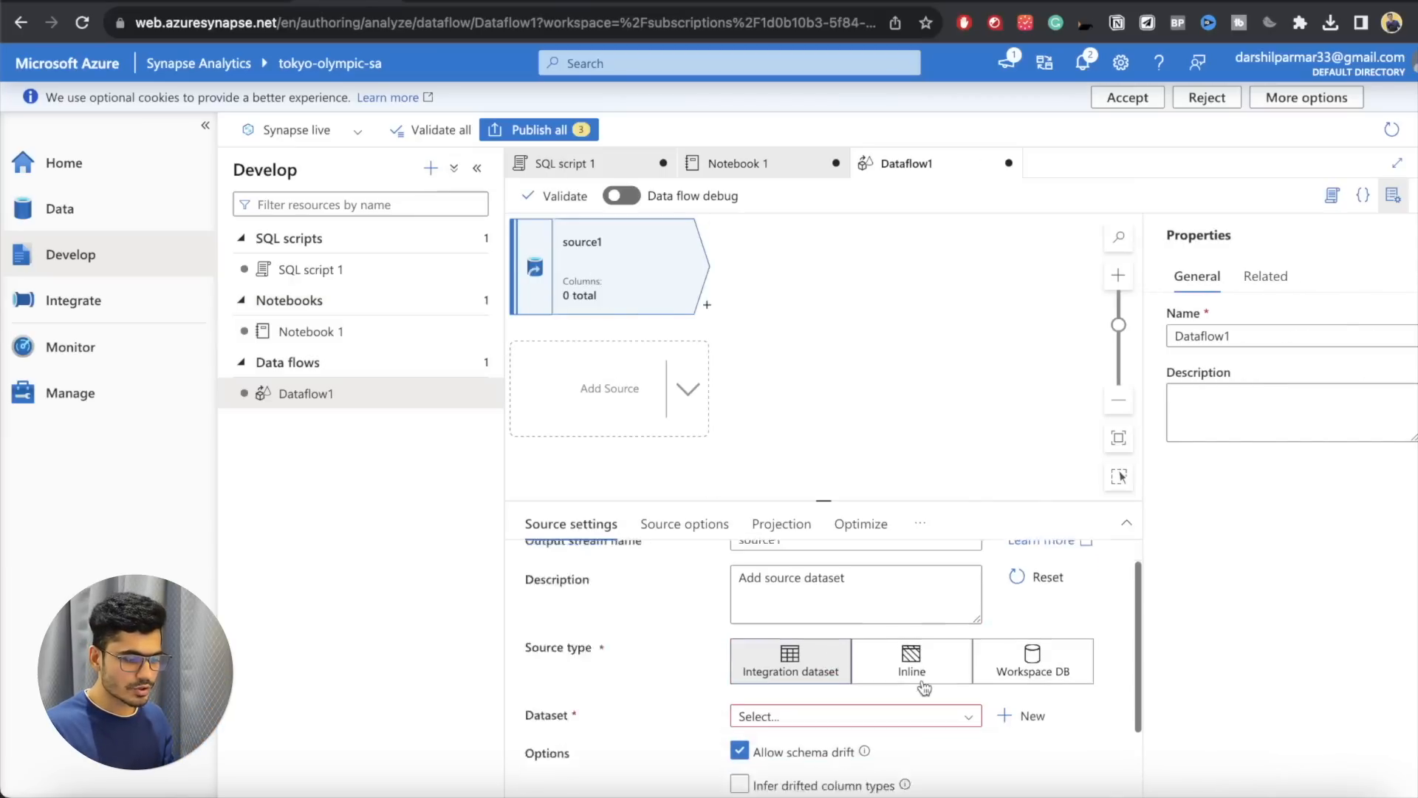
Step: Start a new integration dataset for the source using Azure Data Lake Storage Gen2, and cancel it at the format selection
scroll(923, 687, "down", 2)
left_click(857, 667)
left_click(1027, 667)
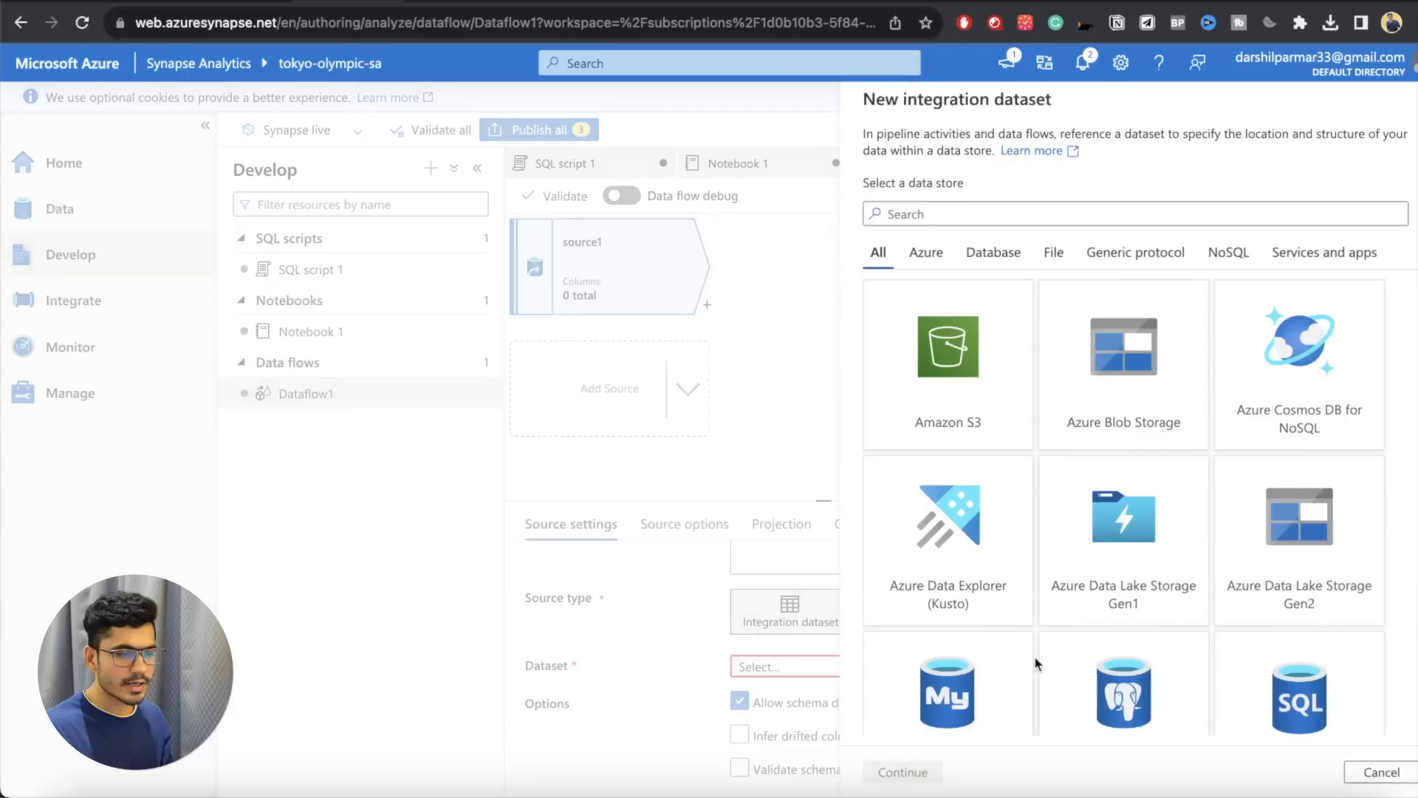
double_click(1244, 570)
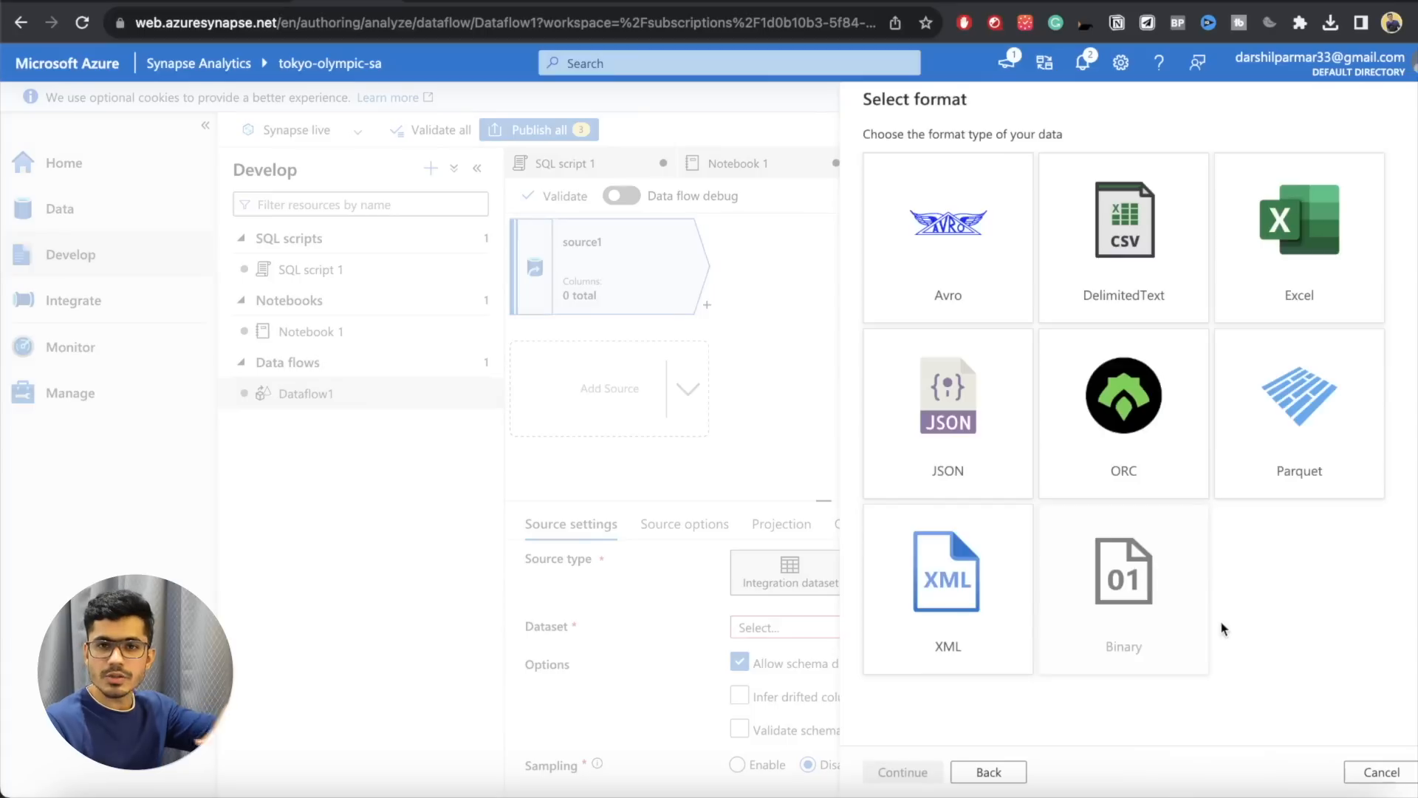
left_click(1380, 772)
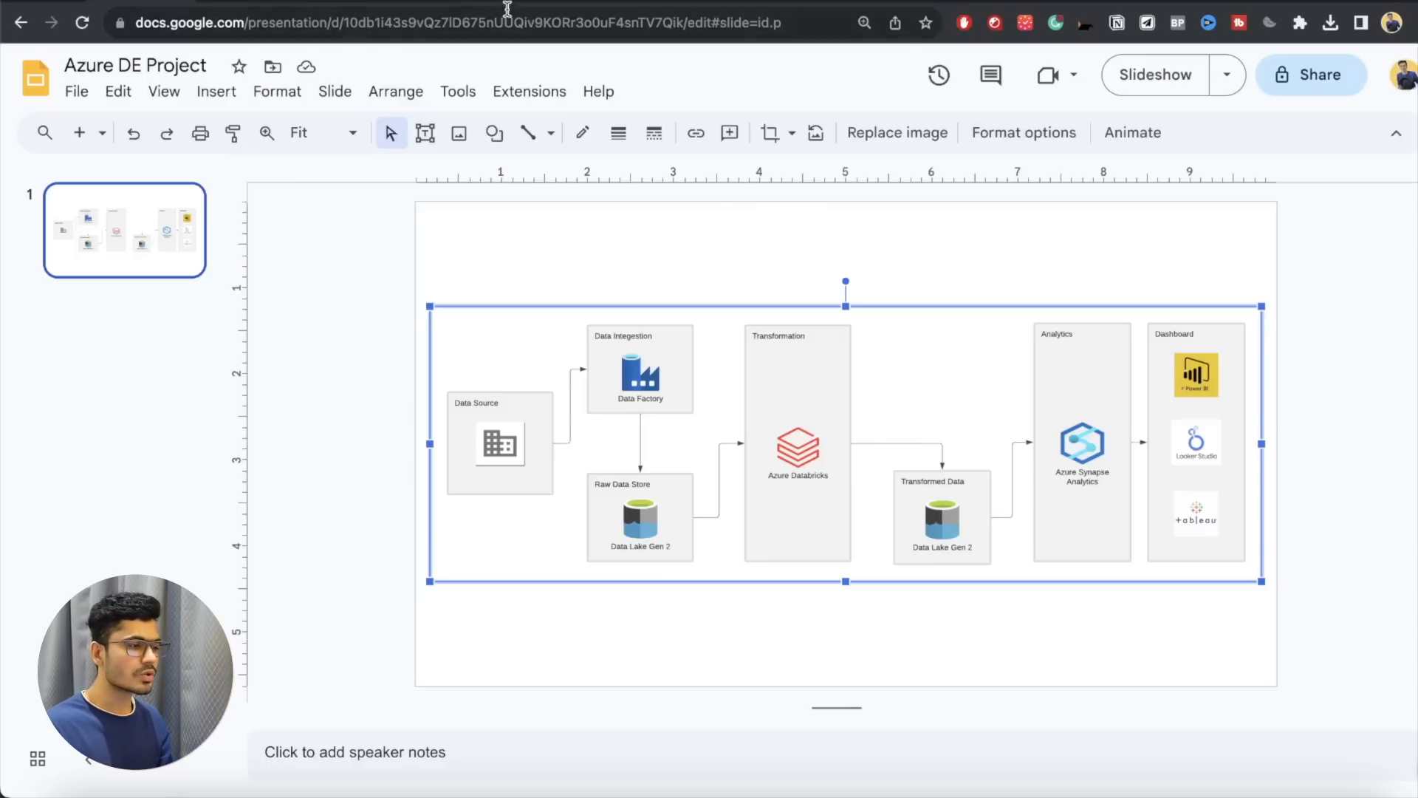
Step: Return from the architecture slide to Synapse Studio and look over the resource types the Develop hub can add
left_click(551, 2)
left_click(349, 2)
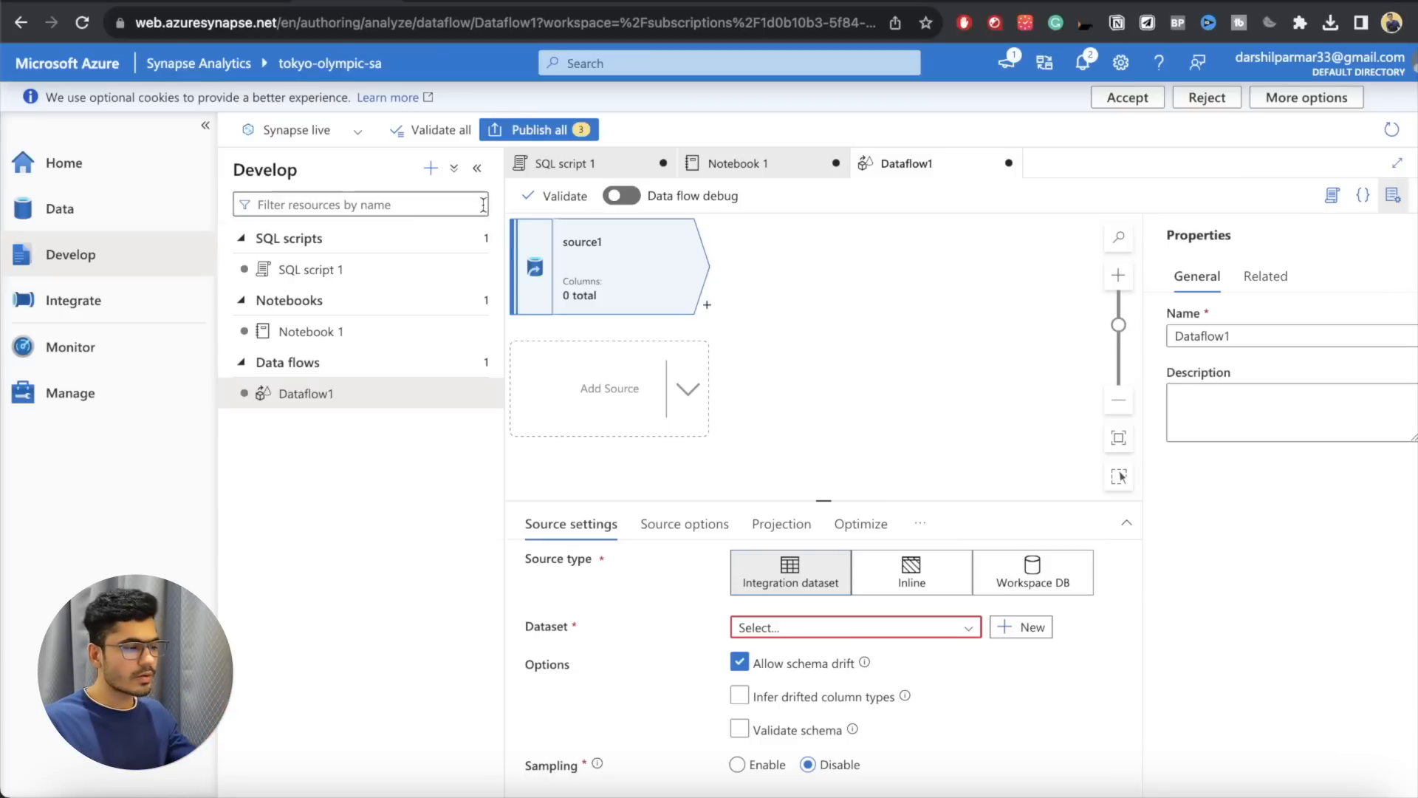
left_click(431, 167)
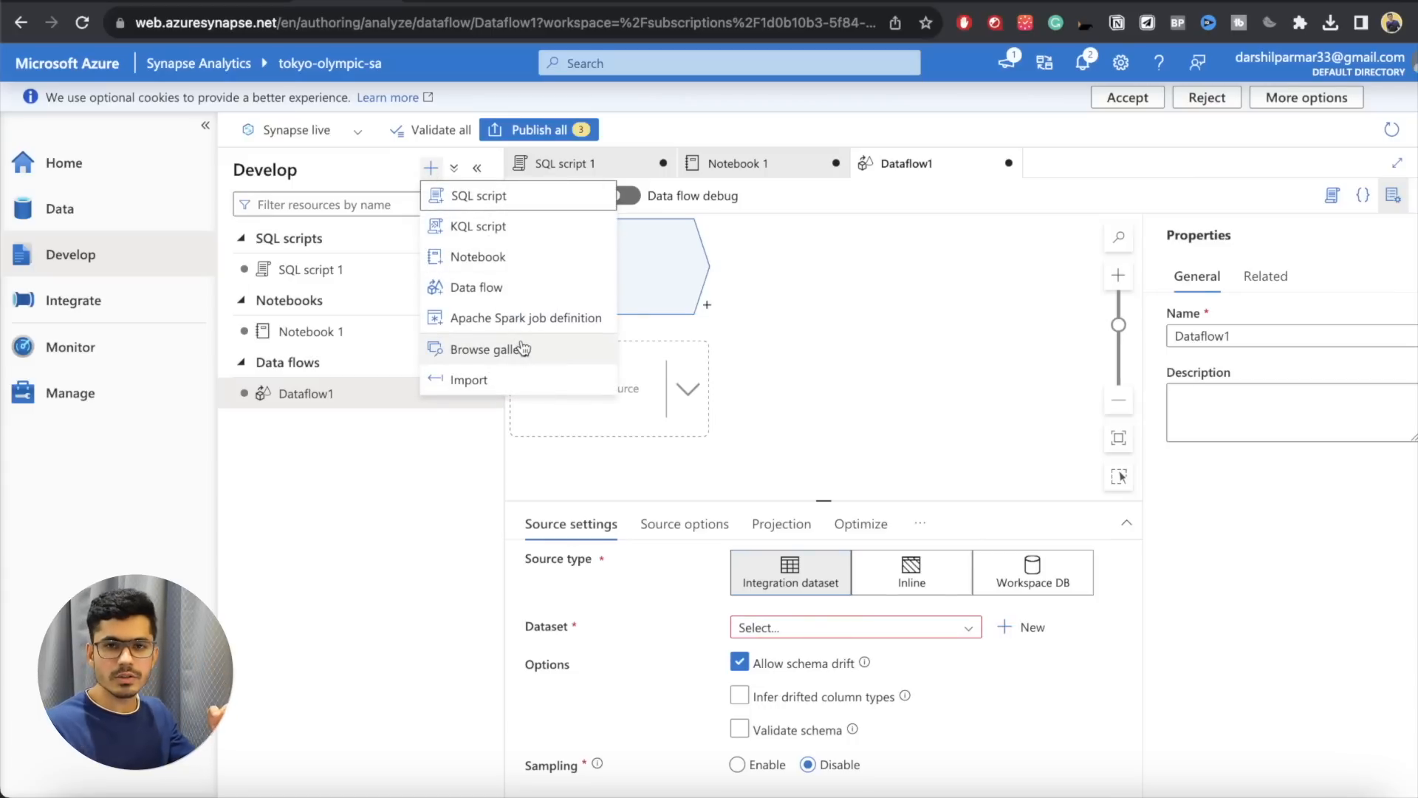
left_click(806, 335)
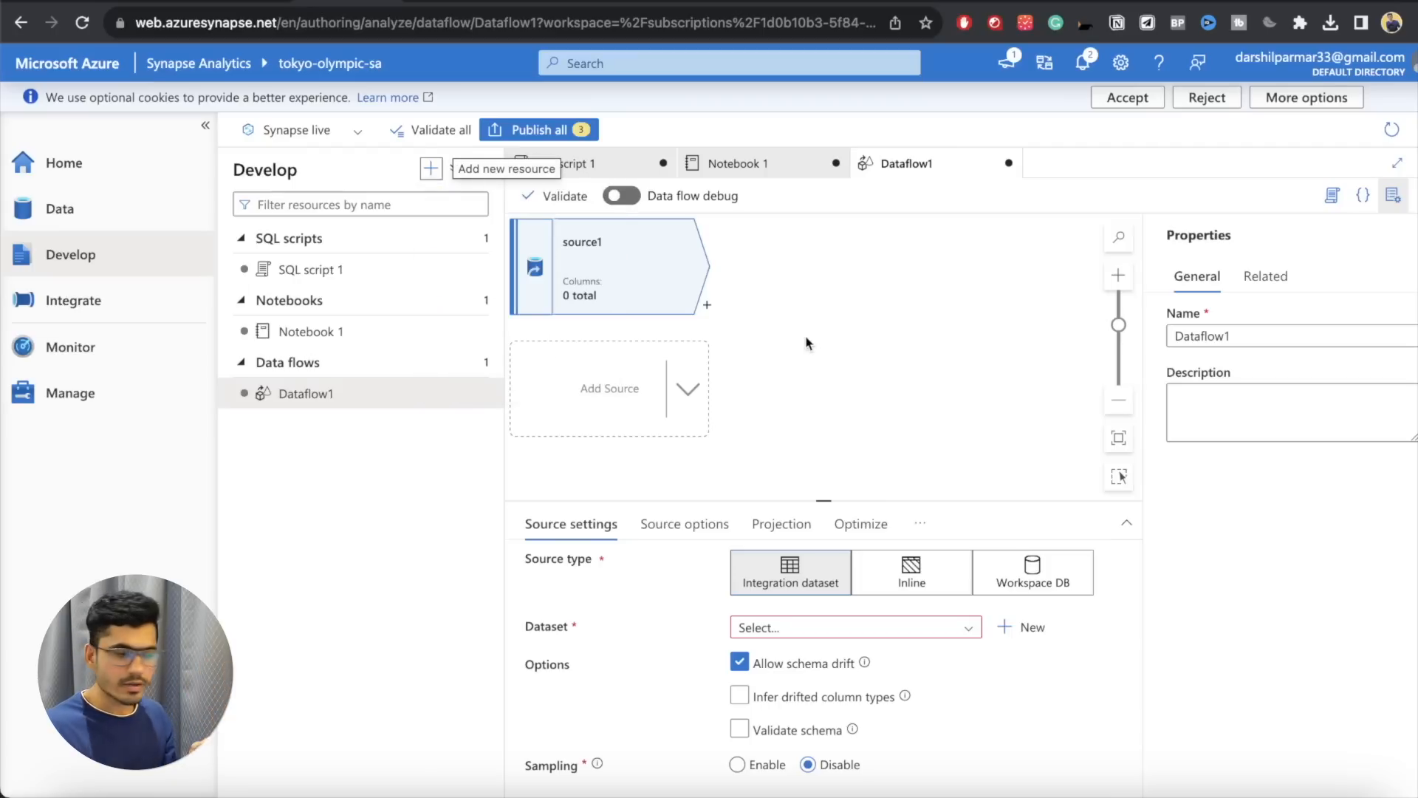
Step: Delete SQL script 1 from the Develop hub
left_click(489, 275)
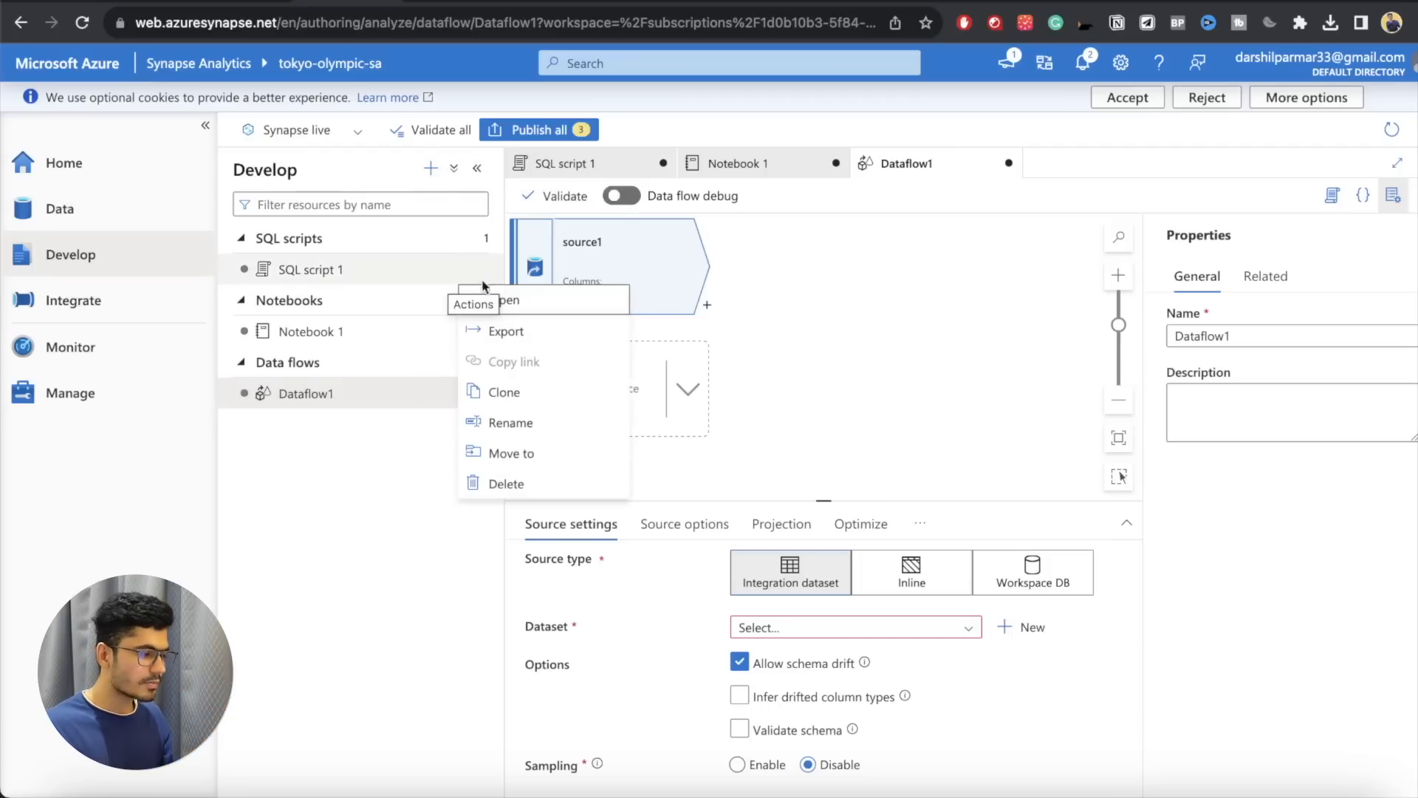
left_click(505, 482)
left_click(594, 499)
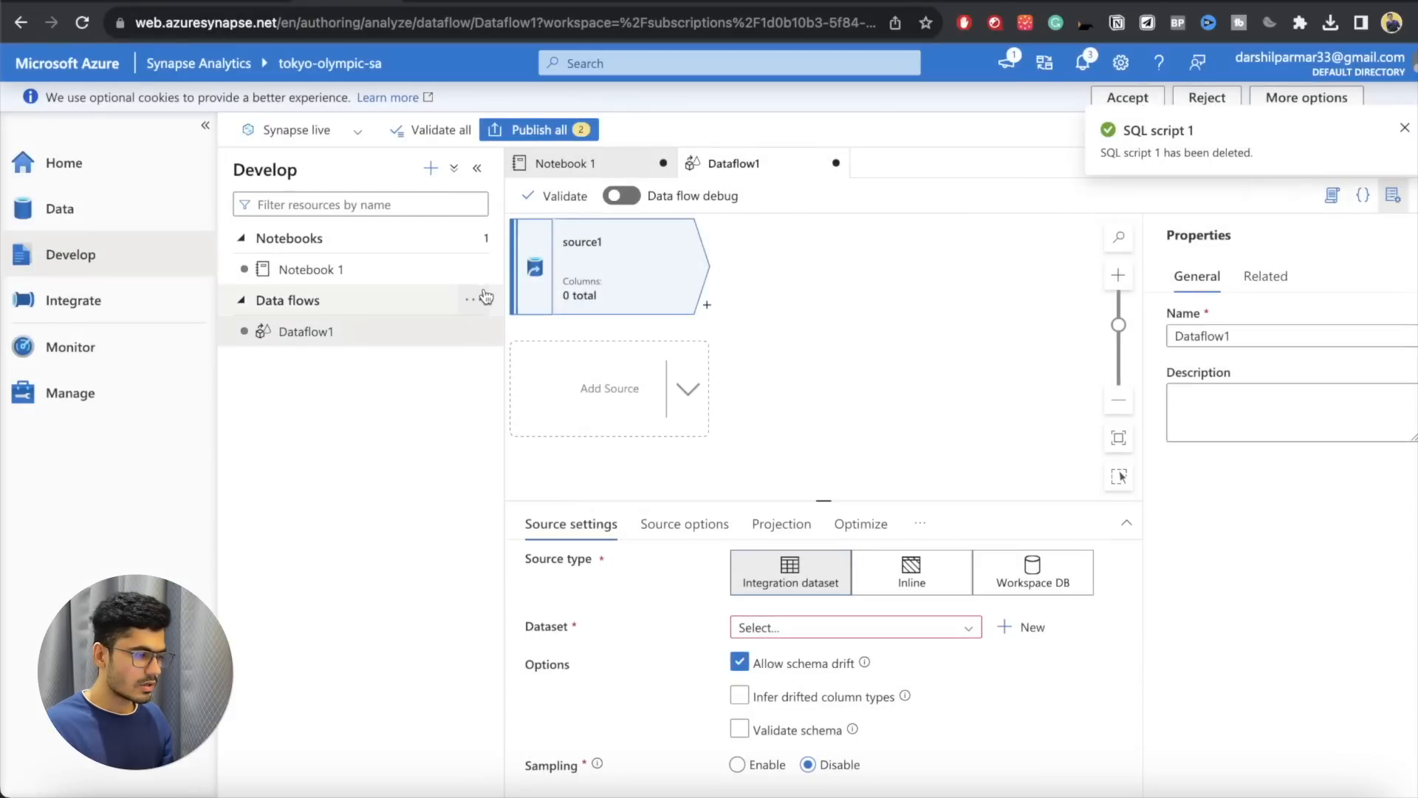
Step: Add a new folder under Data flows with its default name
left_click(485, 299)
left_click(515, 390)
left_click(601, 464)
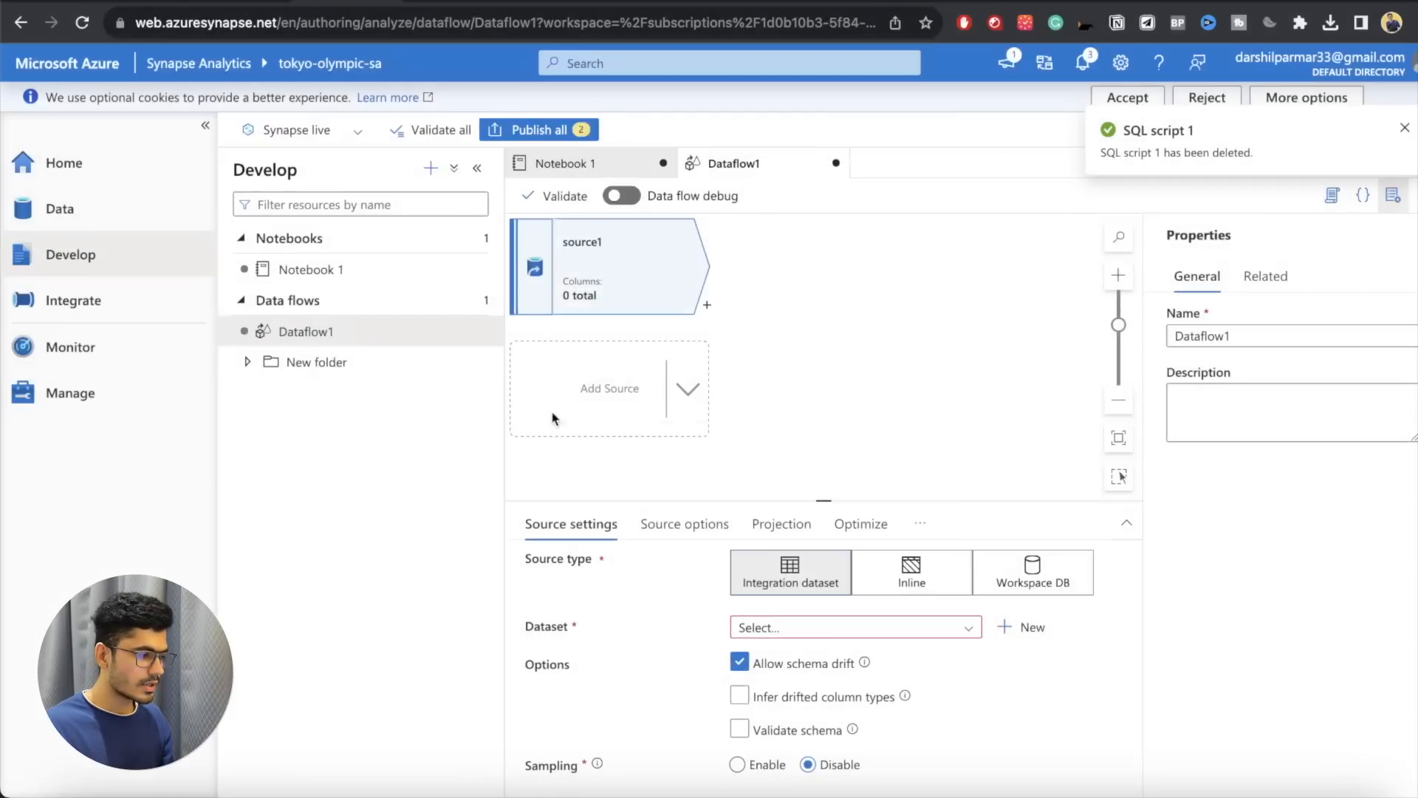
Step: Delete Notebook 1 from the Develop hub
left_click(478, 271)
left_click(505, 483)
left_click(601, 500)
Step: Delete the new folder under Data flows
left_click(477, 304)
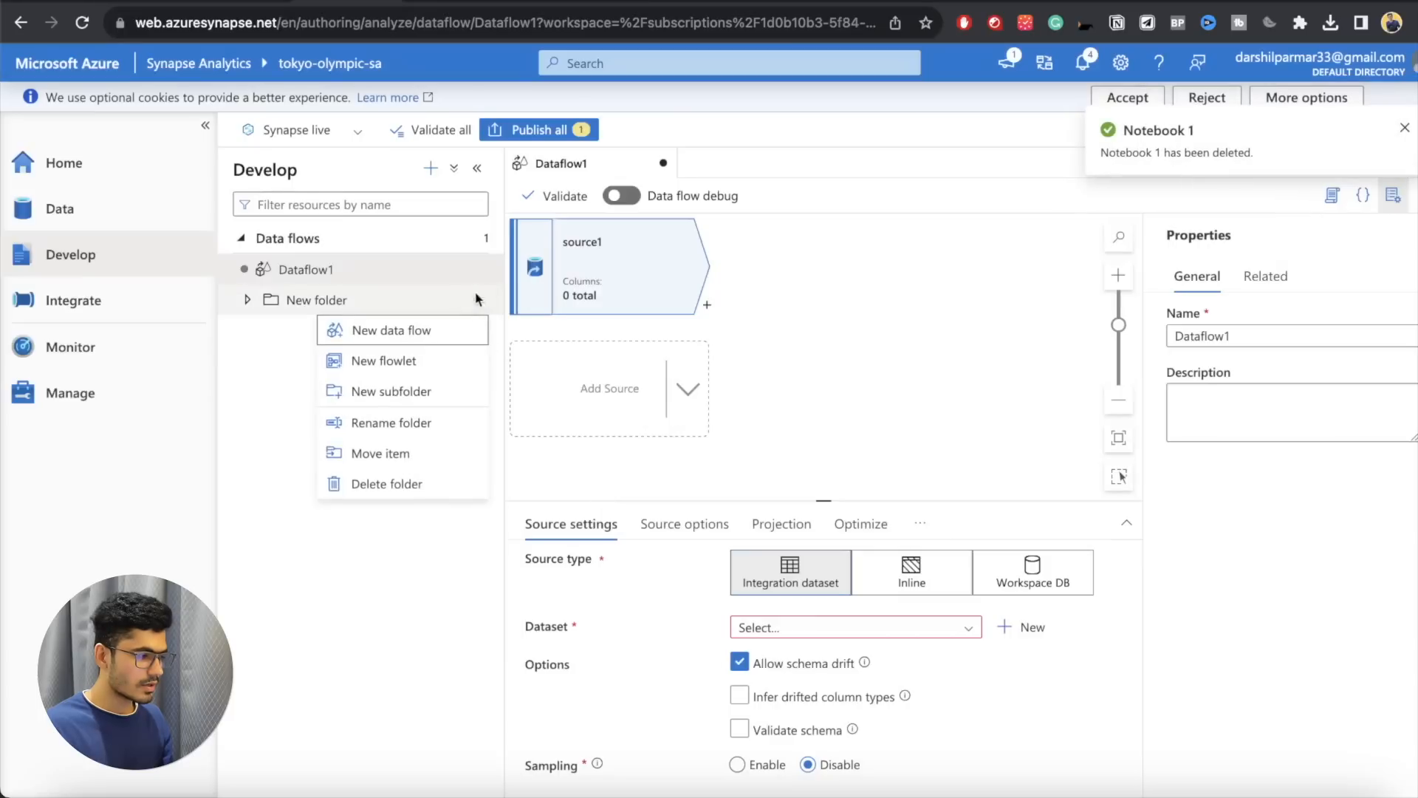
left_click(440, 481)
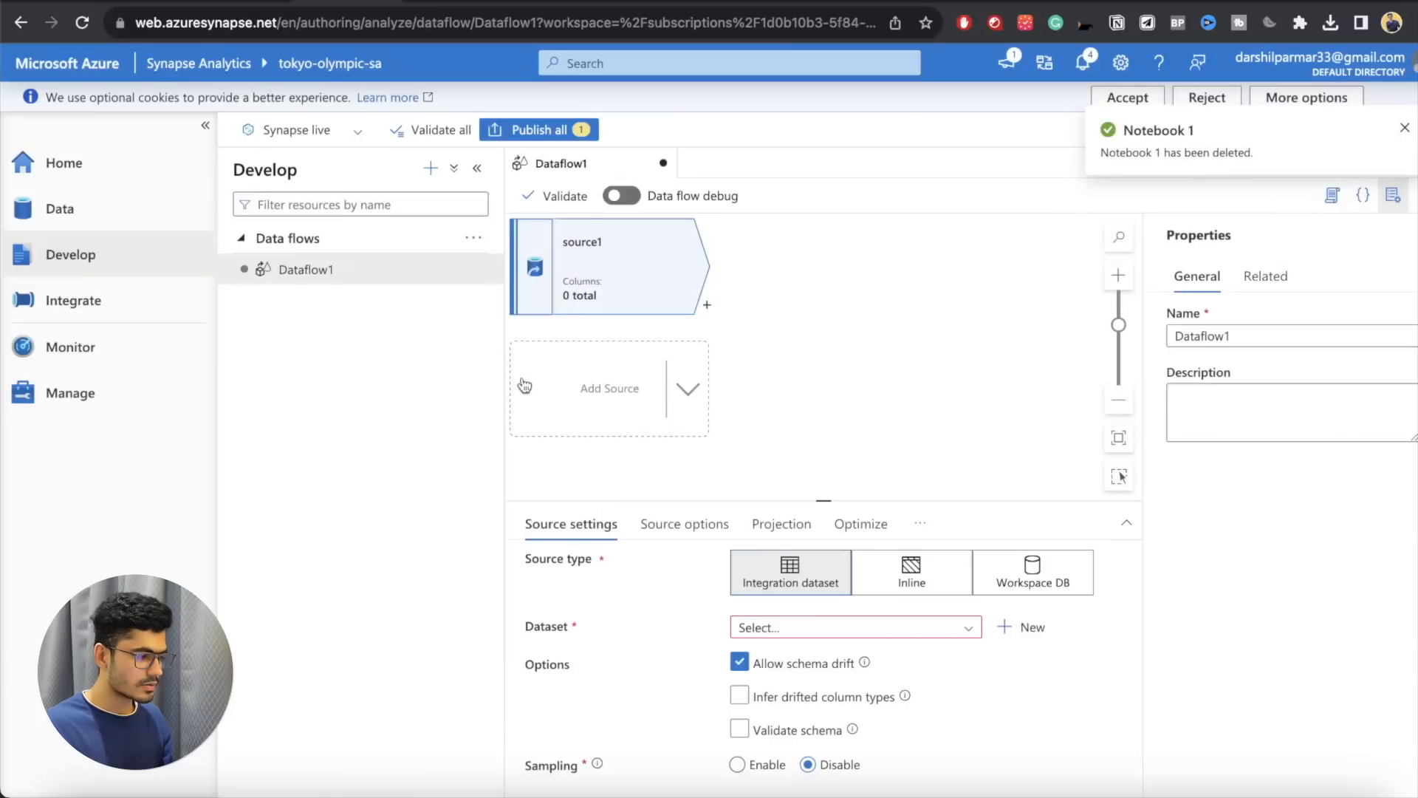
left_click(479, 247)
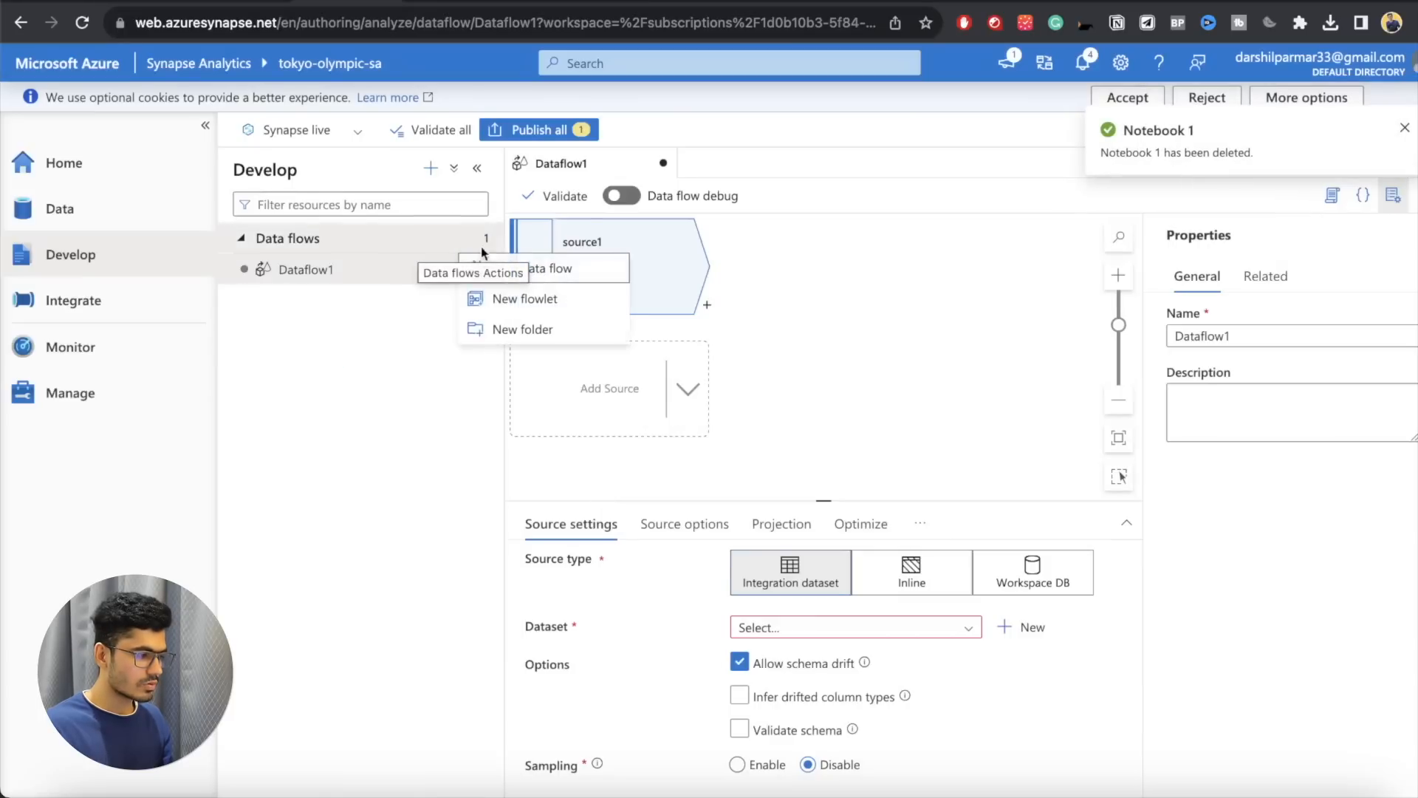
left_click(439, 339)
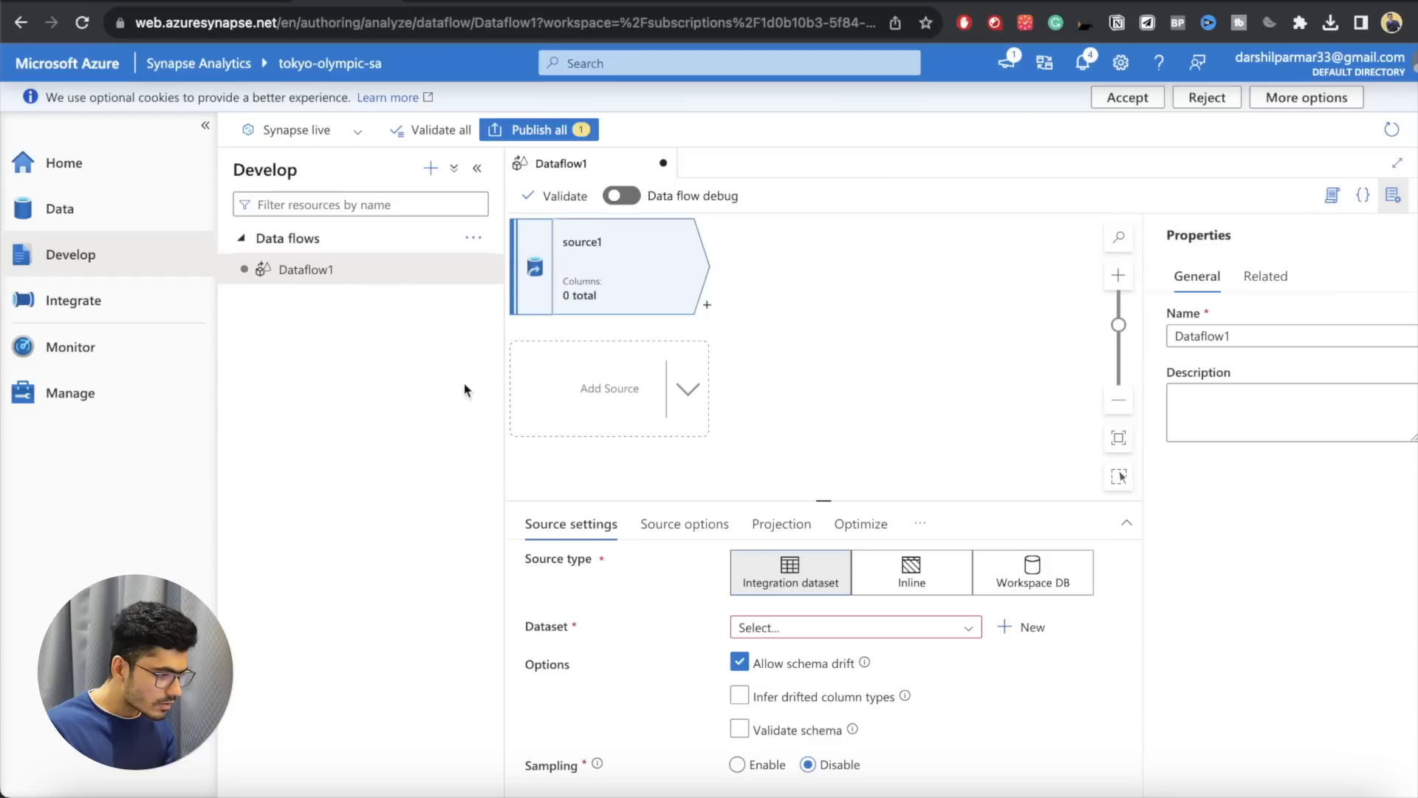
Step: Delete Dataflow1 from the Develop hub and dismiss the notification
left_click(473, 270)
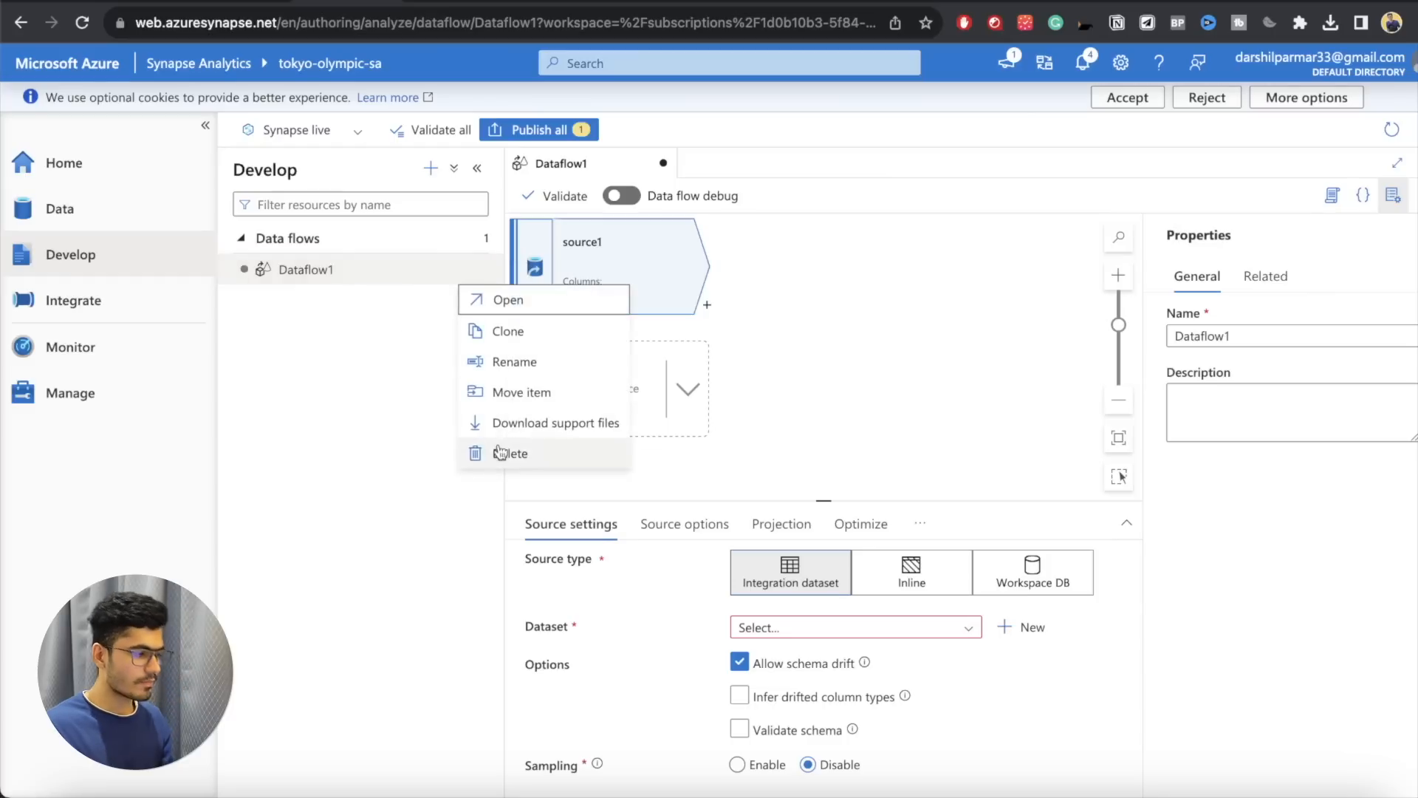
left_click(473, 452)
left_click(605, 476)
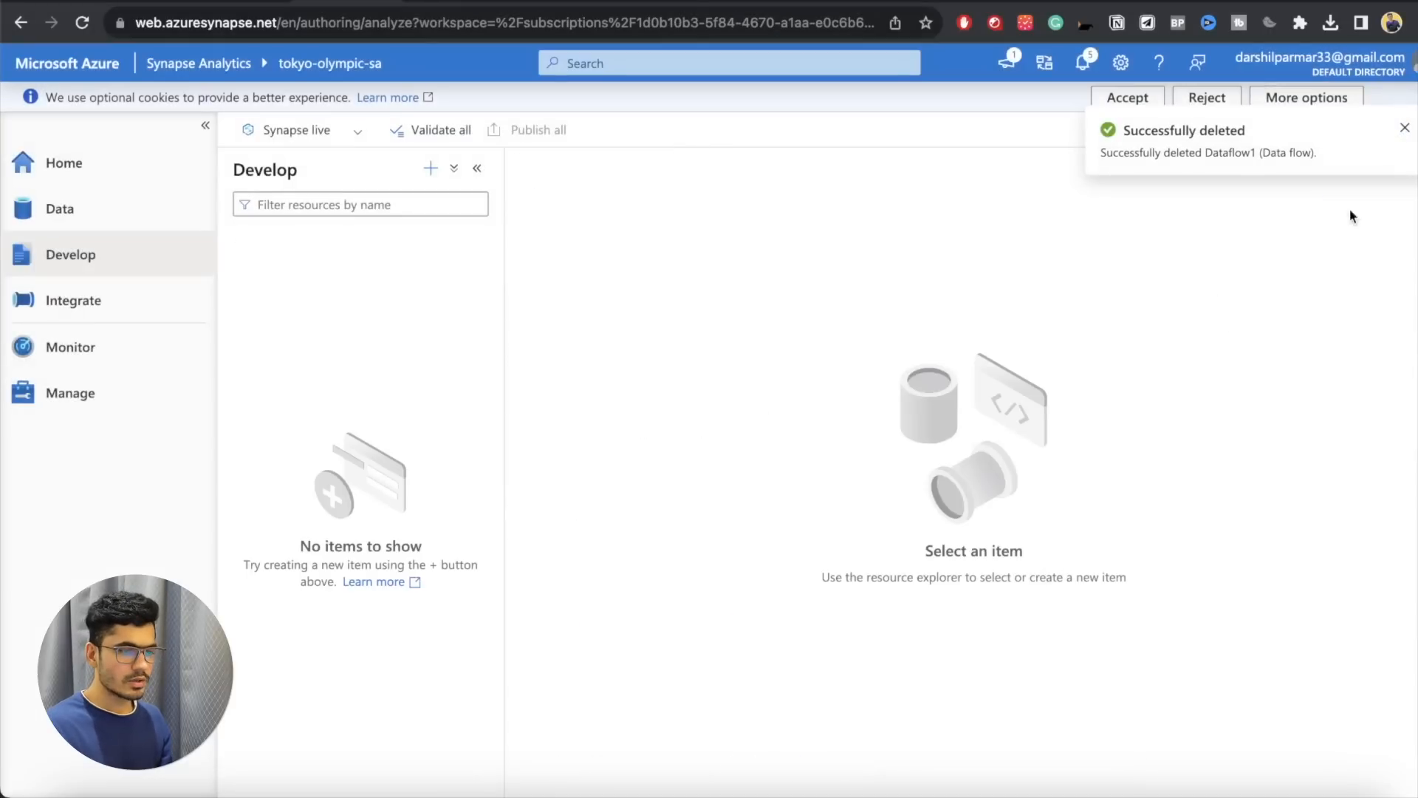
left_click(1402, 133)
Step: Create a new pipeline in the Integrate hub and place a Copy data activity from Move & transform on its canvas
left_click(98, 303)
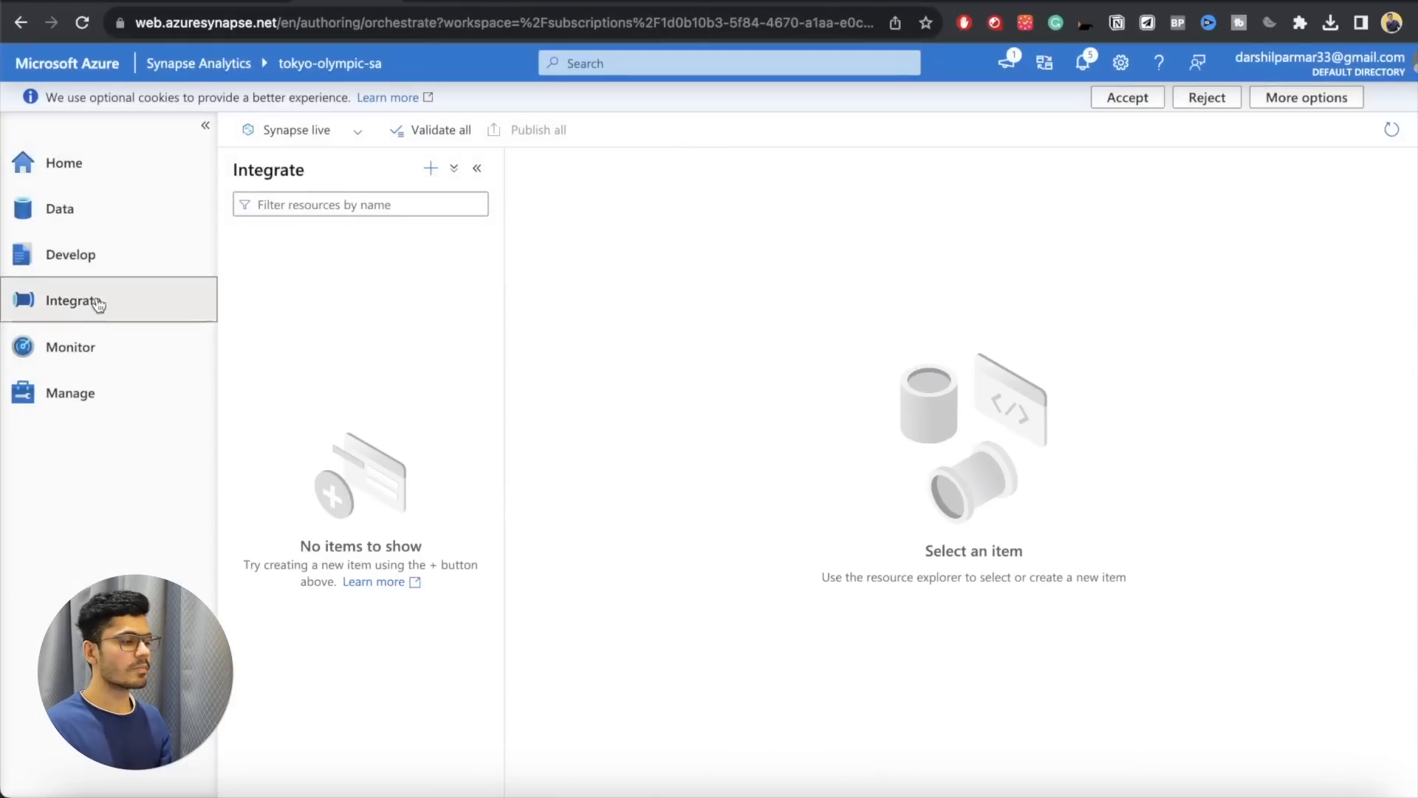
left_click(430, 168)
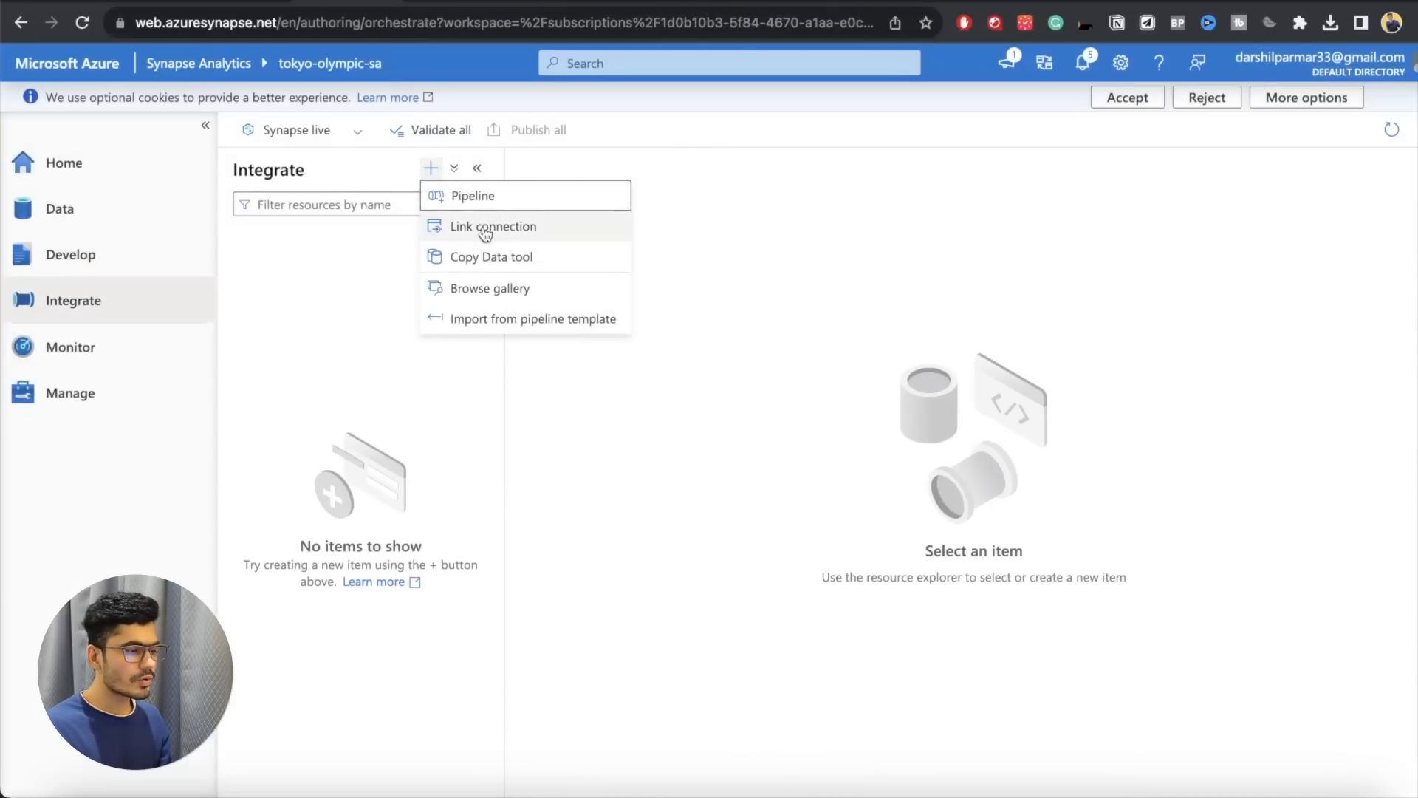
left_click(494, 196)
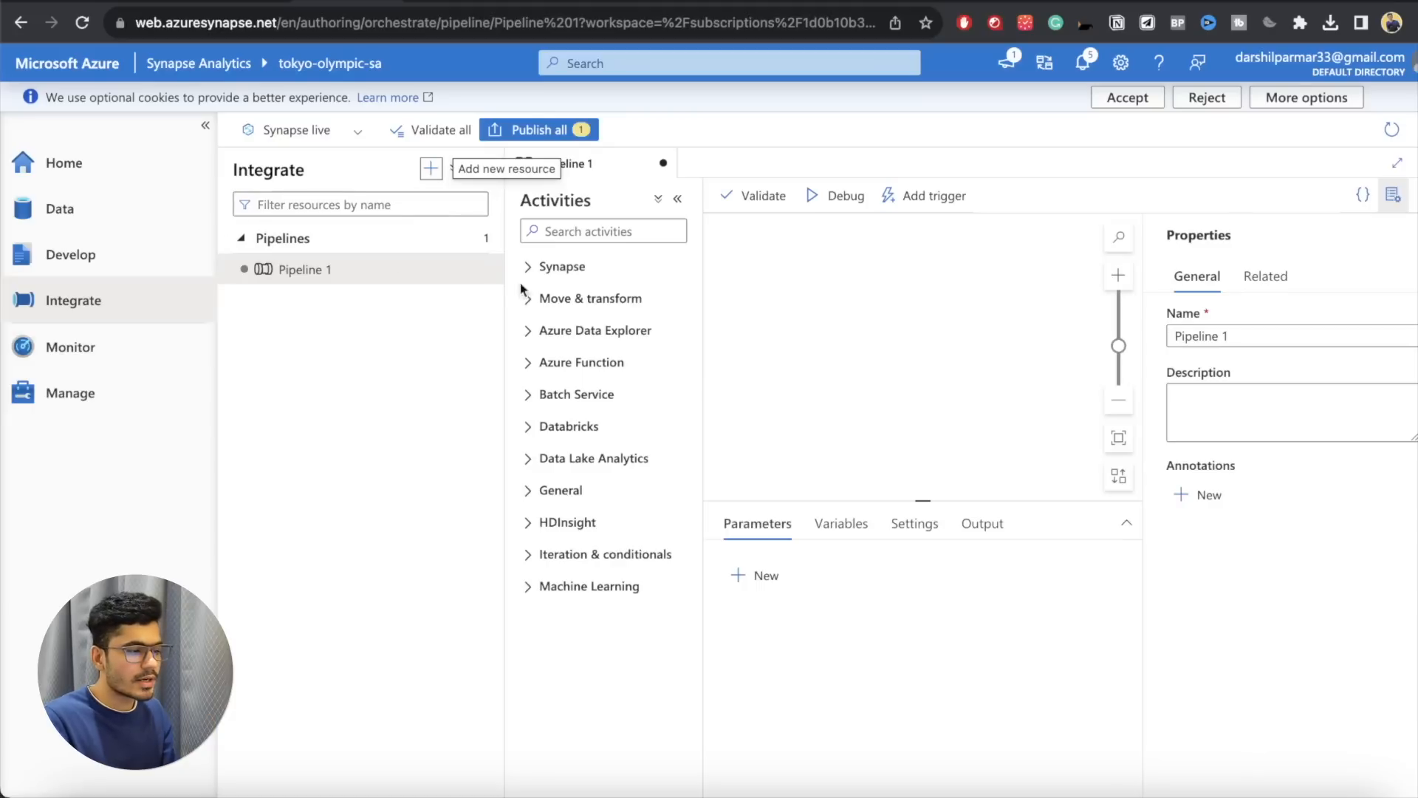
left_click(563, 267)
left_click(561, 267)
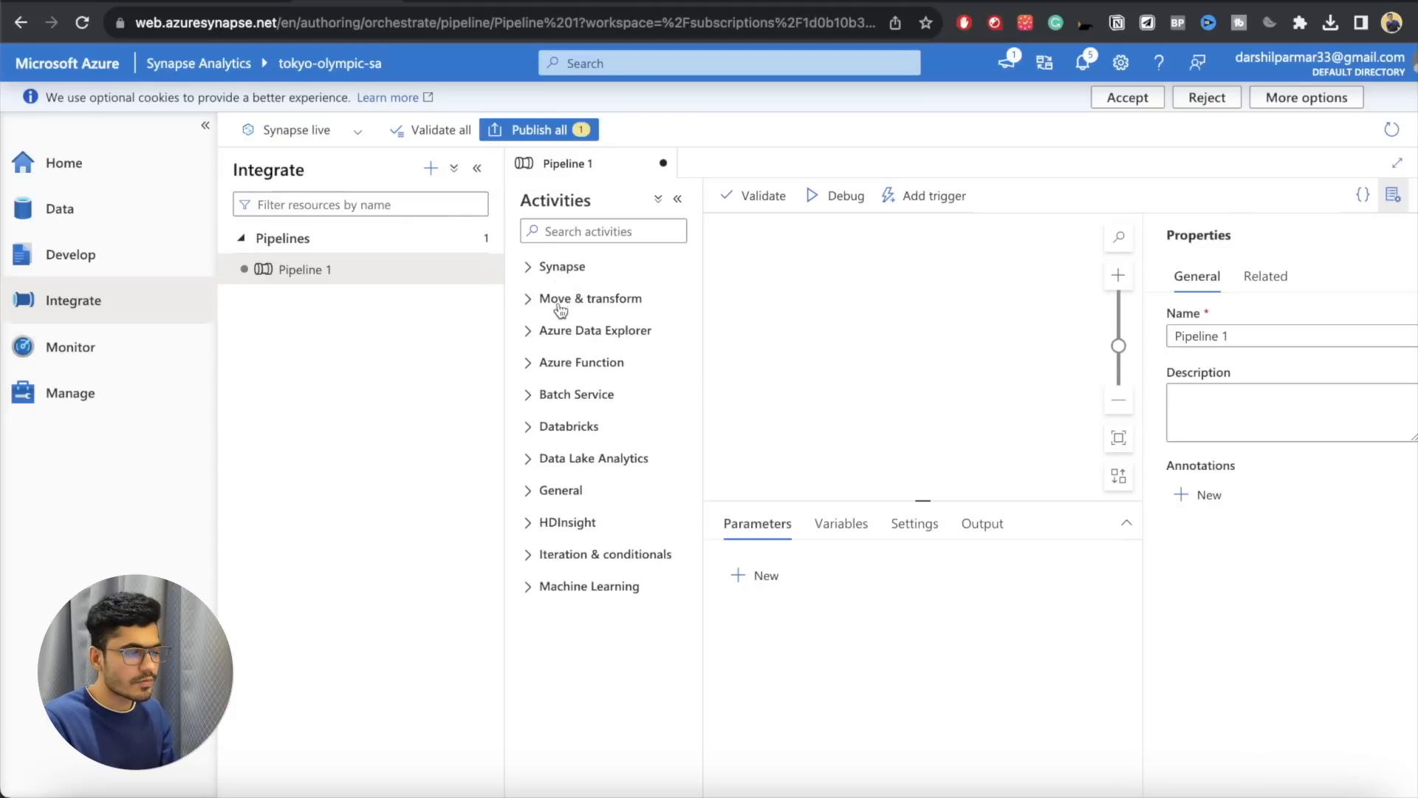
left_click(563, 303)
left_click_drag(575, 336, 837, 340)
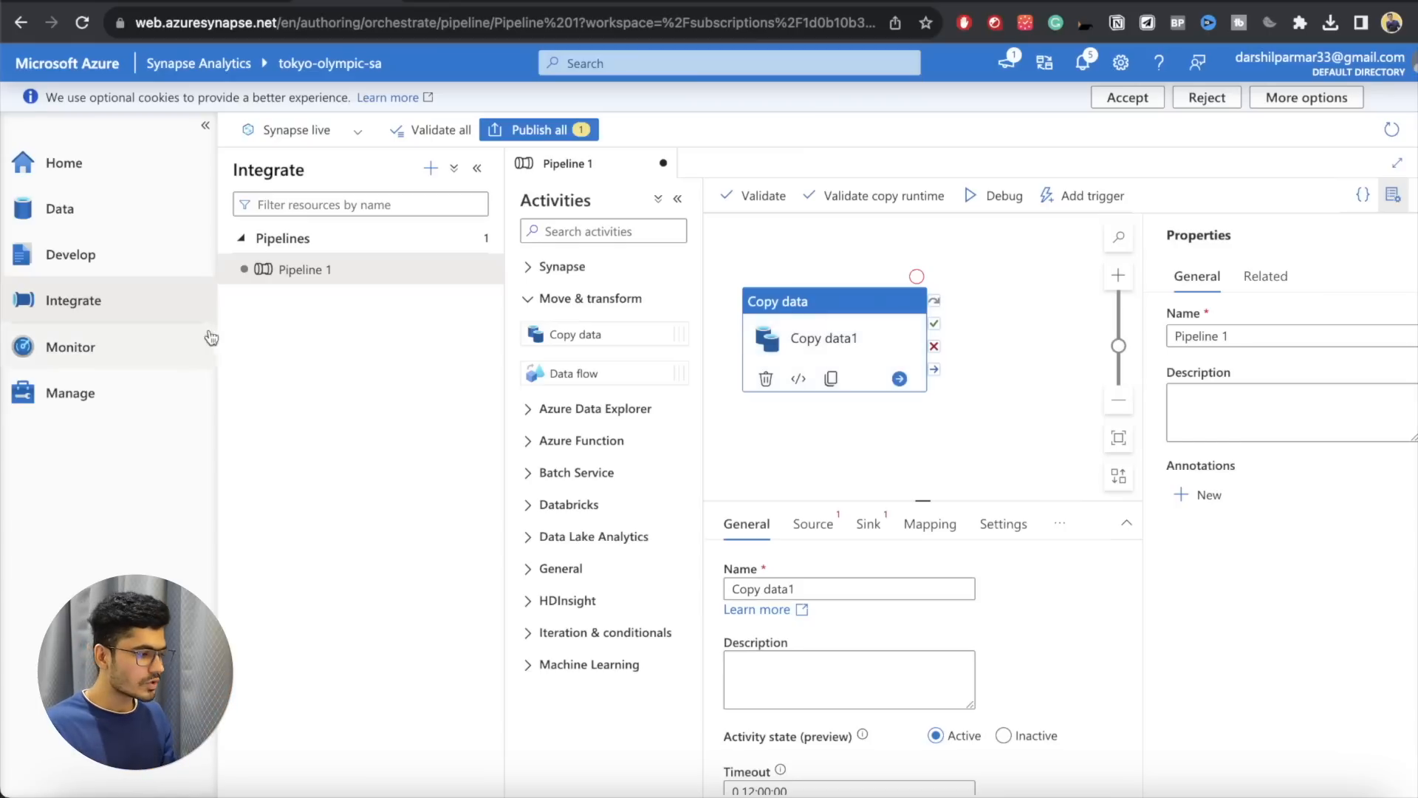
Step: Review the Develop hub's options for adding resources again, without adding anything, and return to the Integrate hub
left_click(41, 260)
left_click(431, 168)
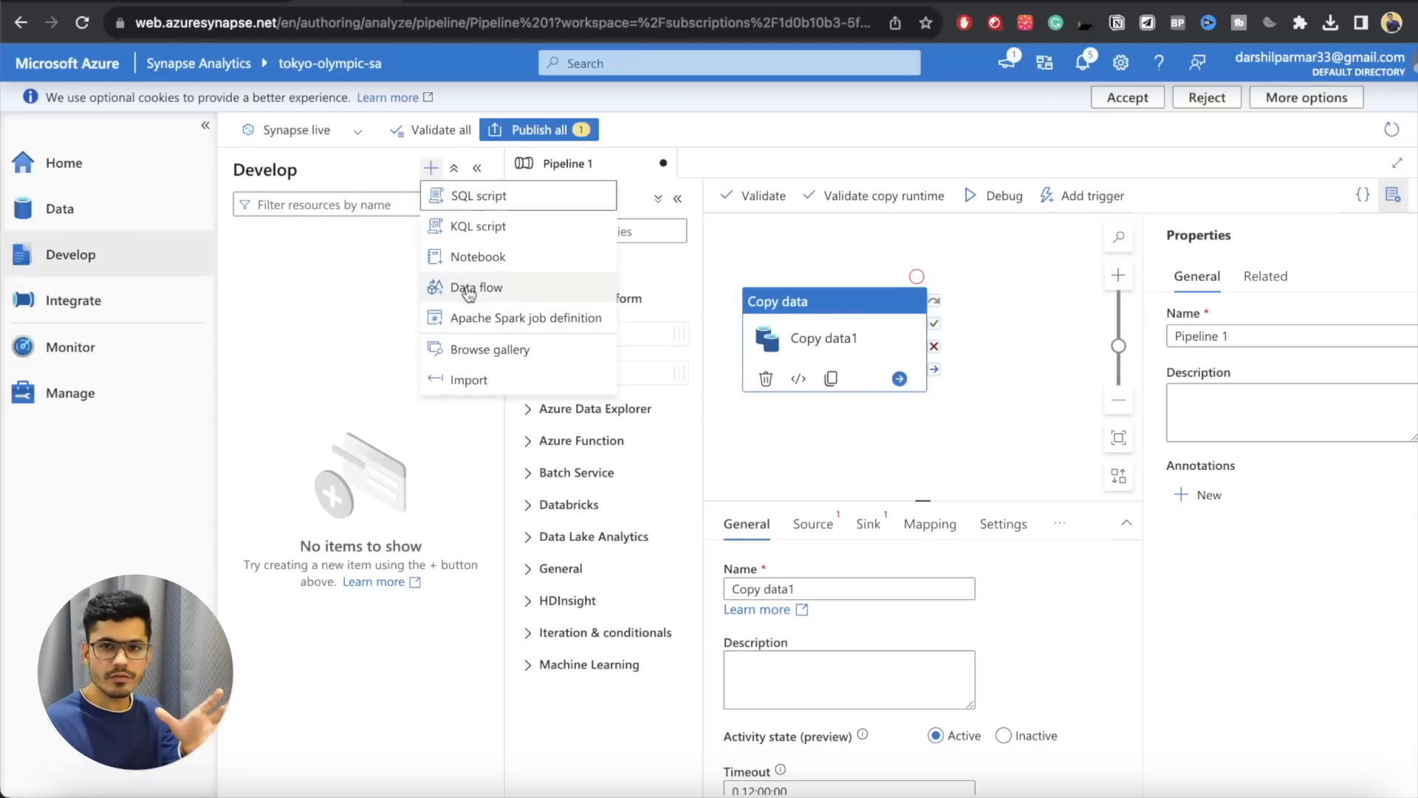
left_click(41, 306)
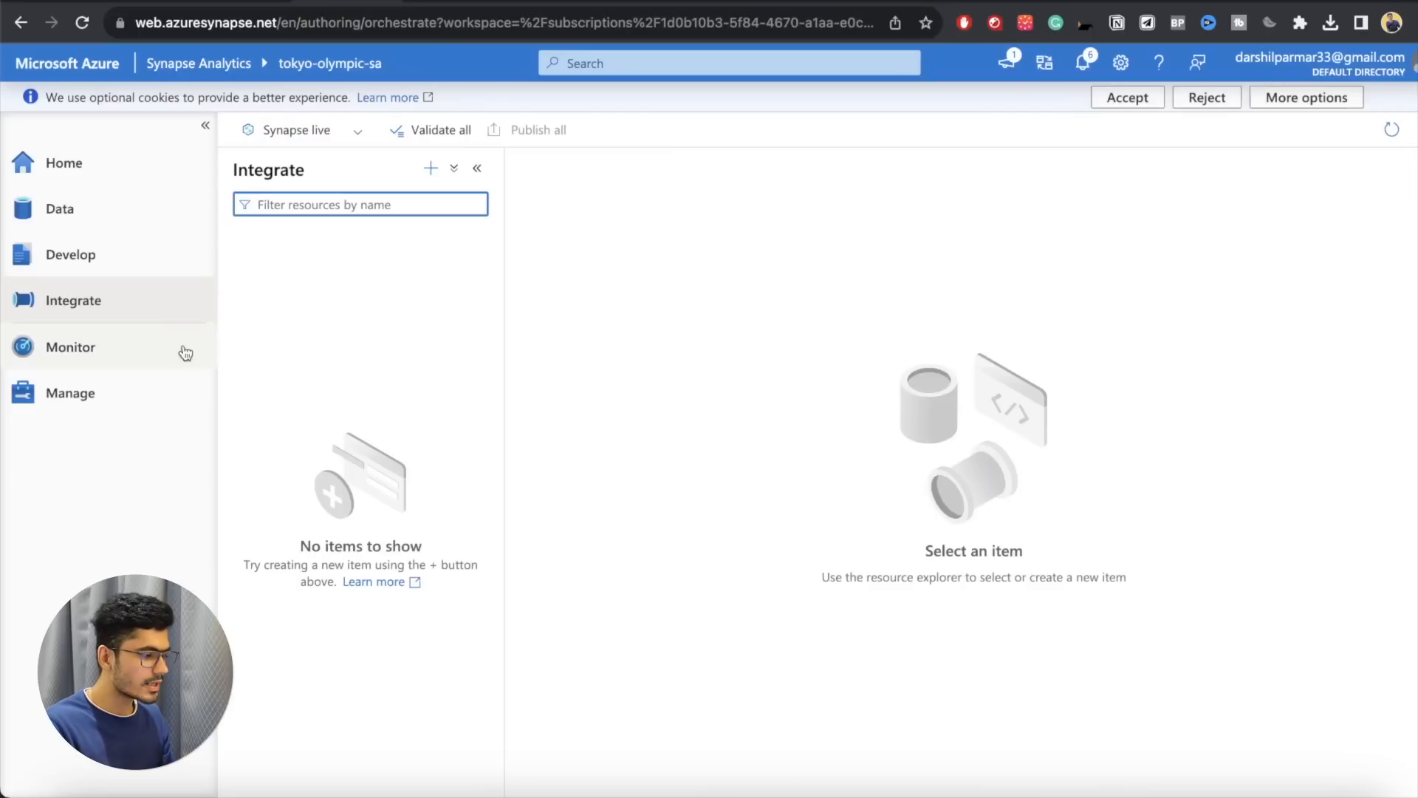
Step: Go to the Monitor hub and view its SQL pools and Apache Spark pools
left_click(148, 348)
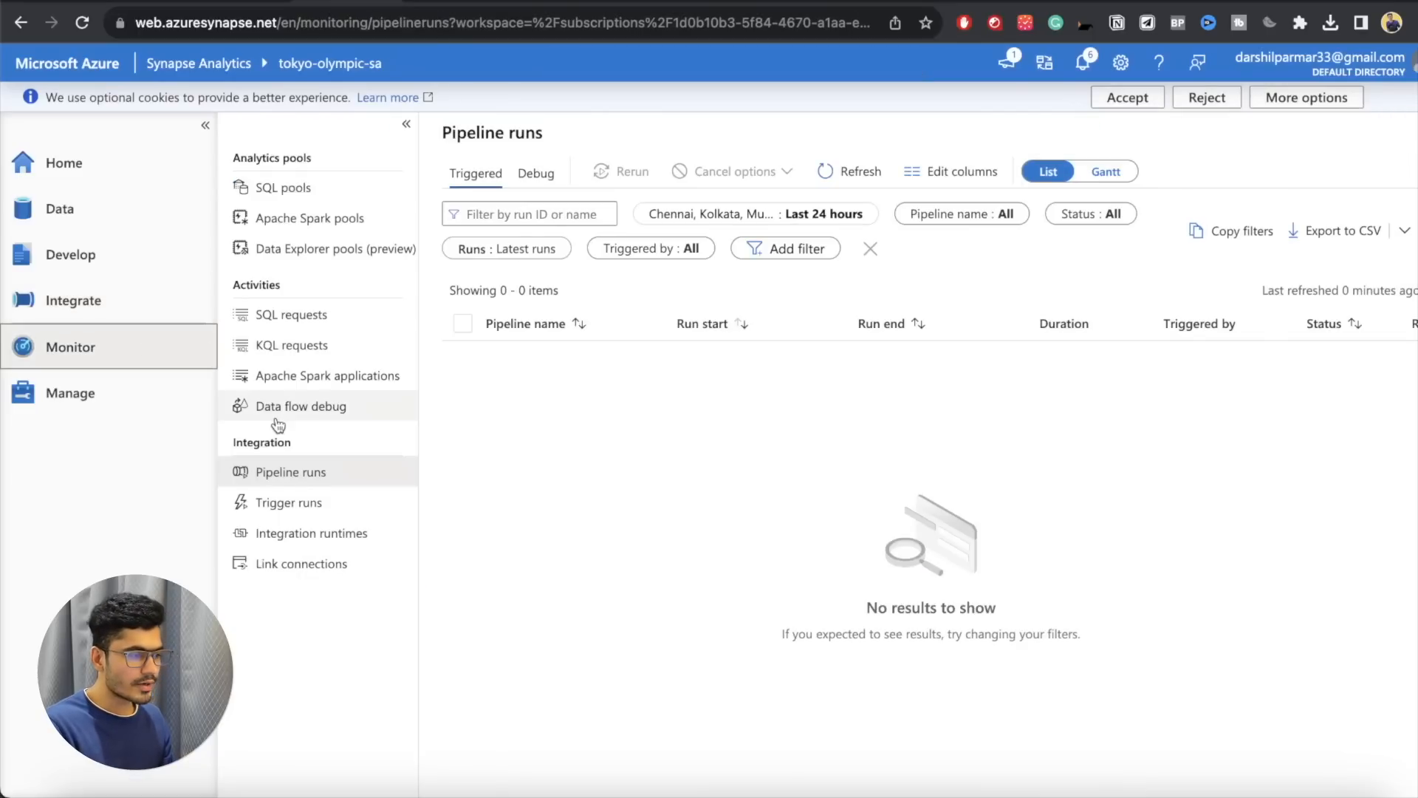
left_click(299, 191)
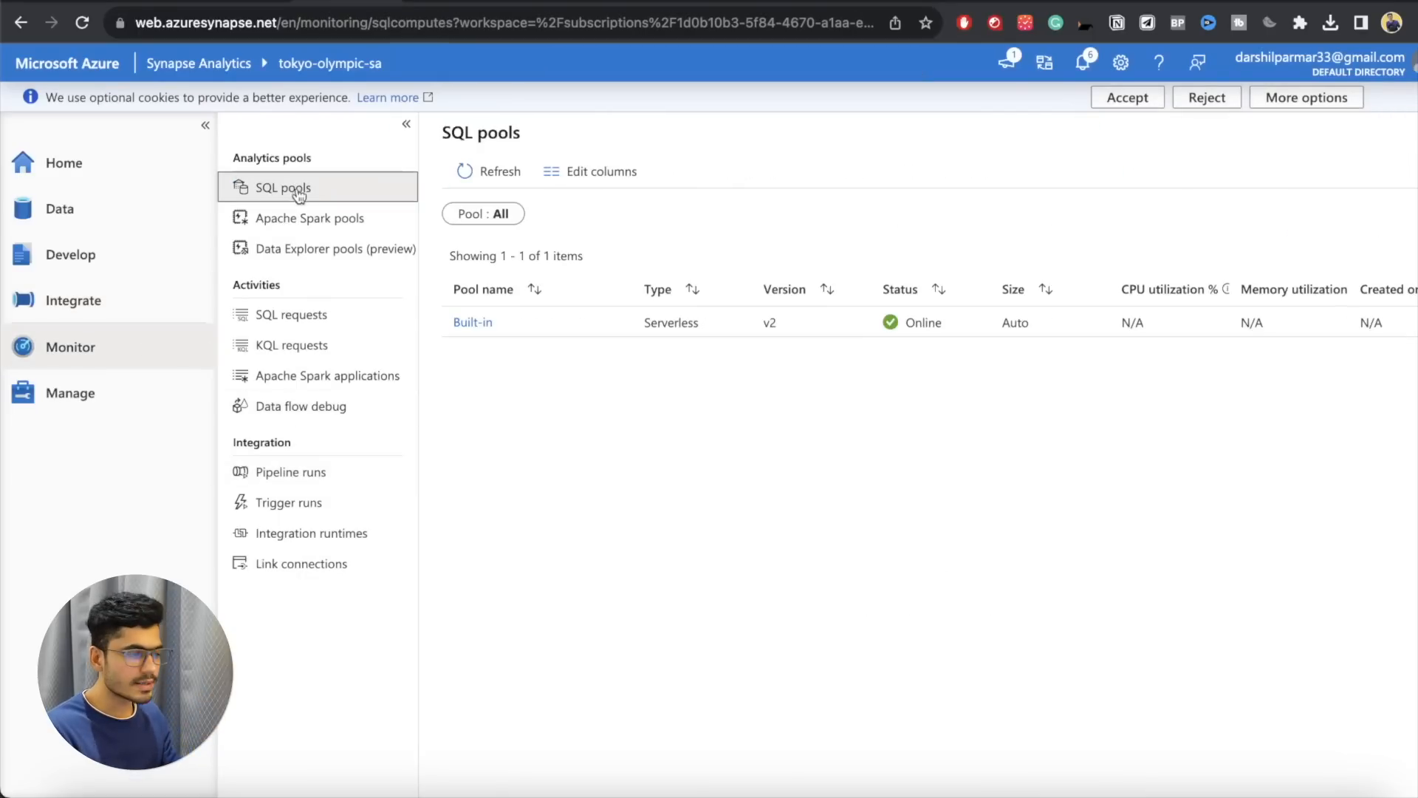
left_click(294, 220)
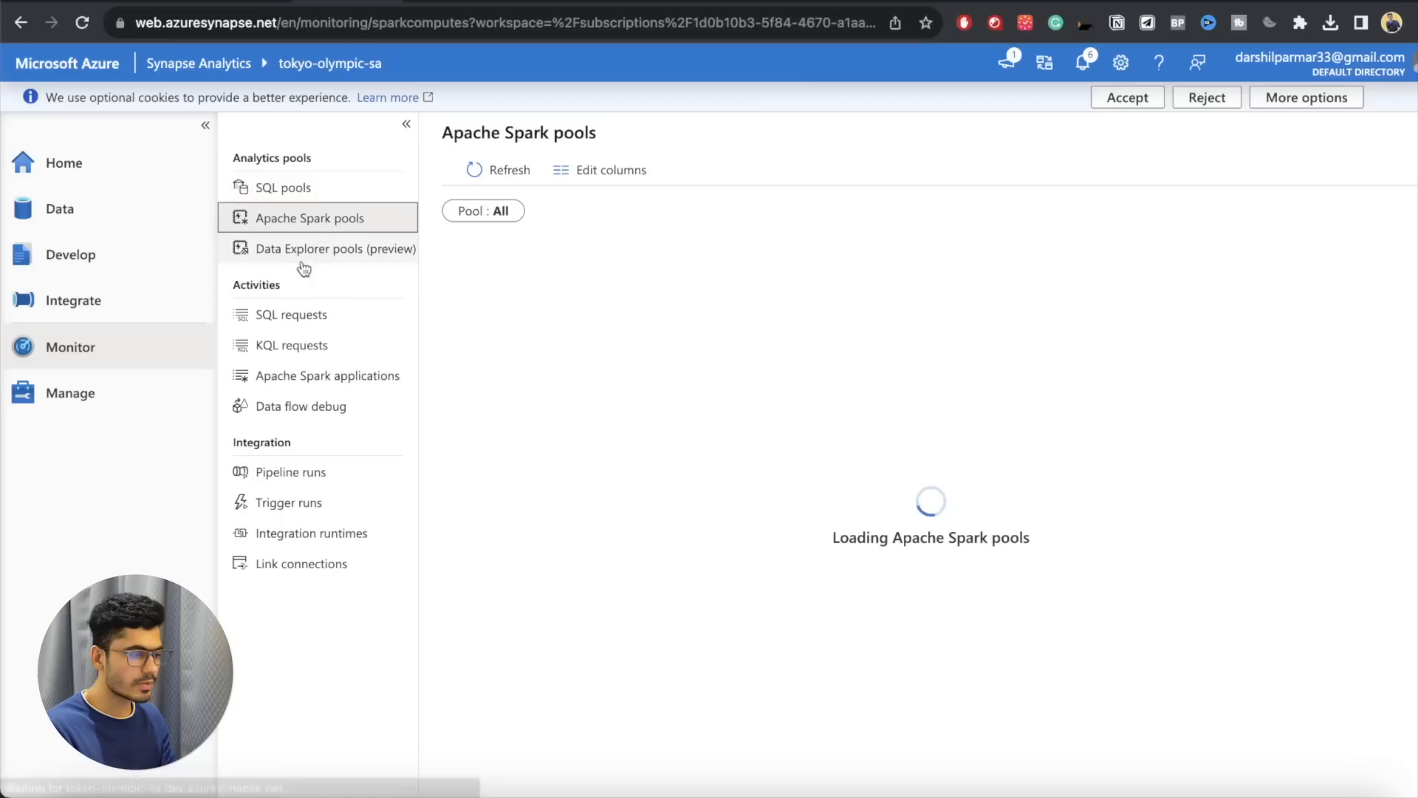
Step: View the SQL requests in the Monitor hub and go to the Apache Spark pools in the Manage hub
left_click(294, 314)
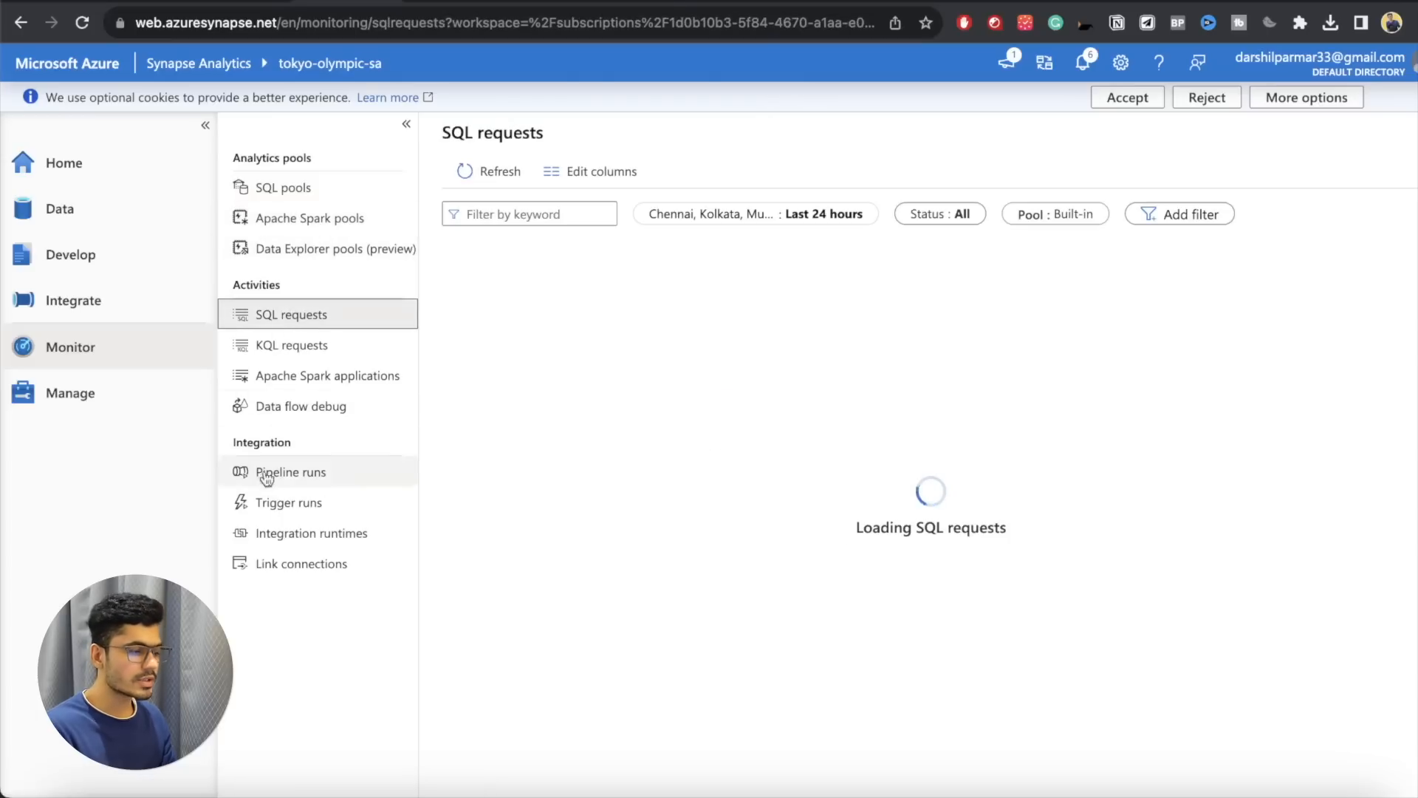
left_click(122, 393)
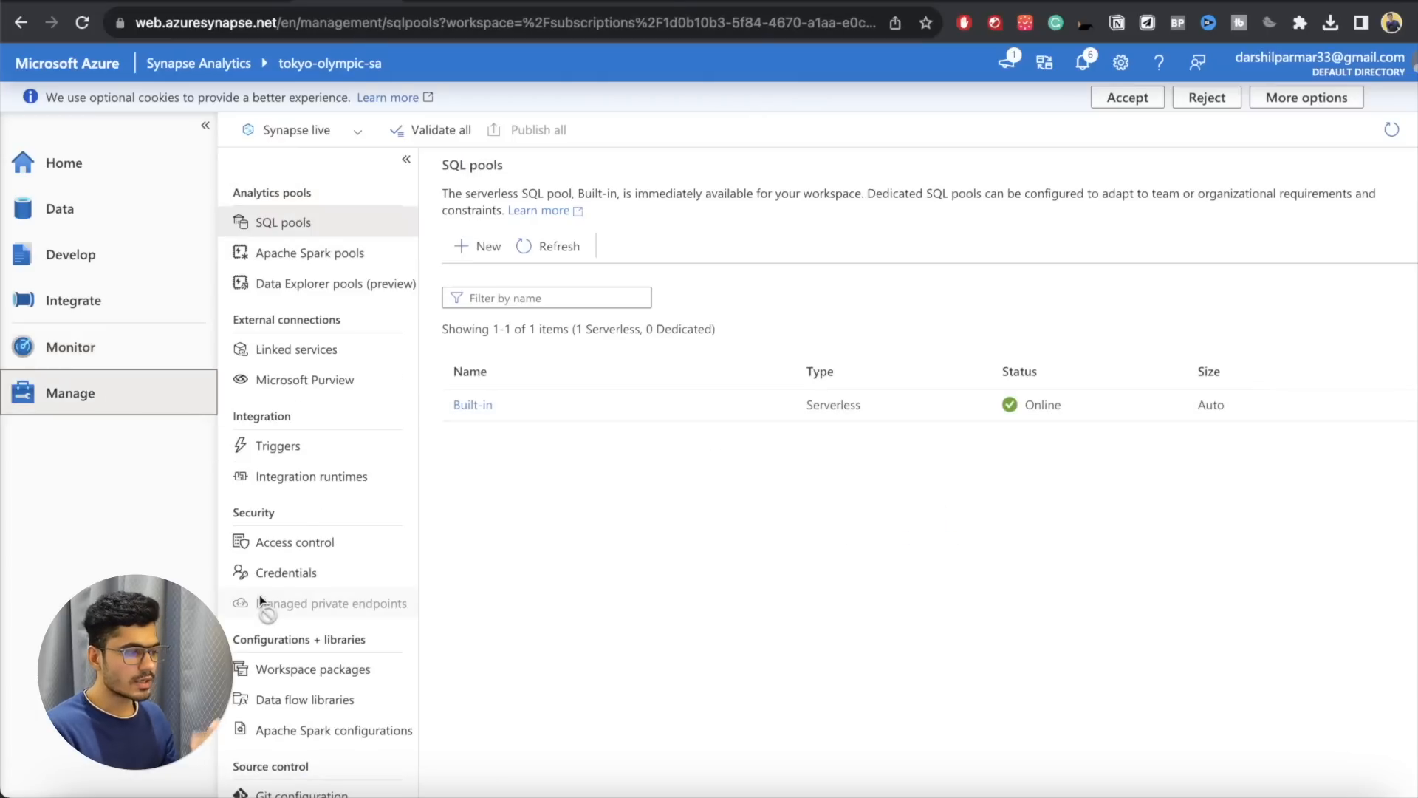
left_click(348, 255)
Step: Draft a new Apache Spark pool named test with Memory Optimized nodes of size Medium (8 vCores / 64 GB), and discard it
left_click(468, 233)
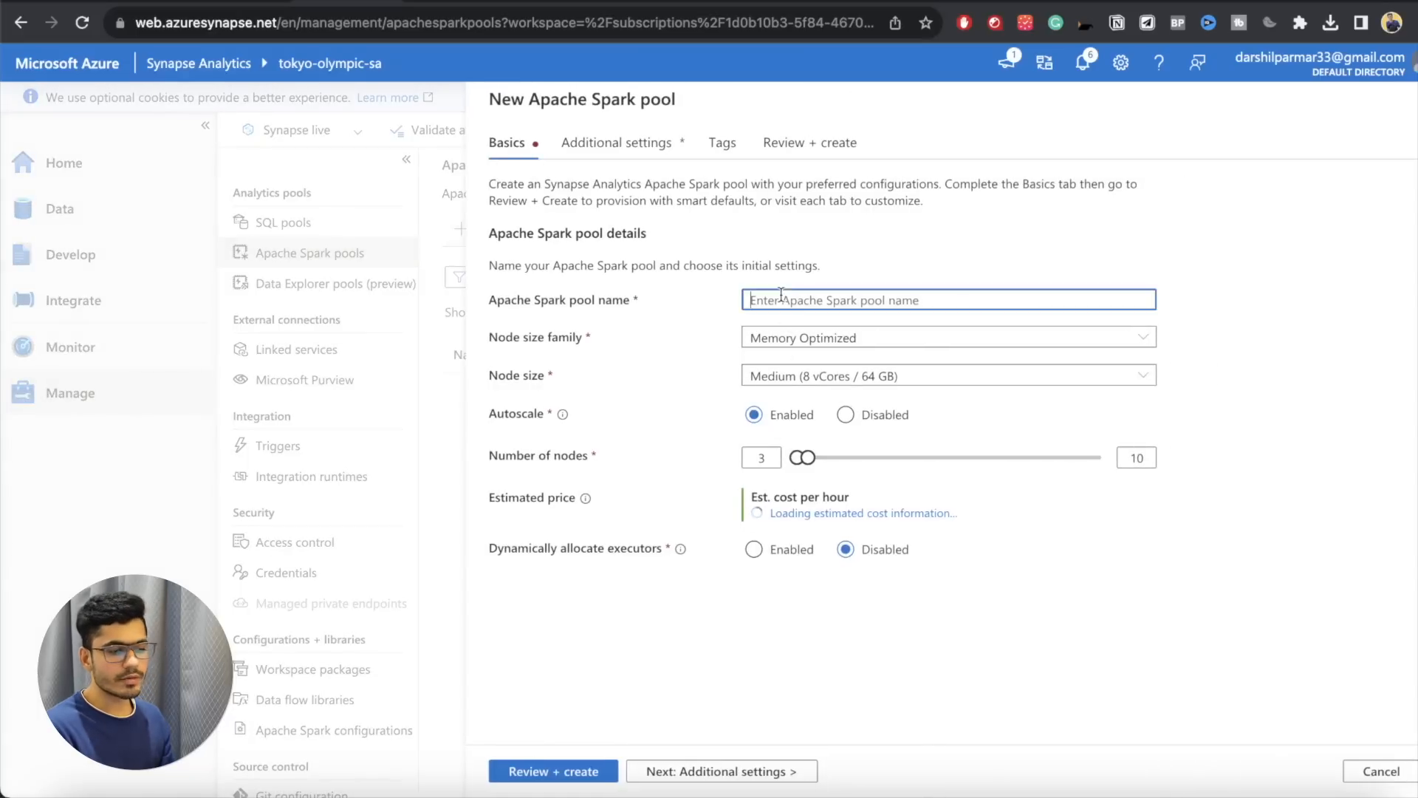
left_click(782, 337)
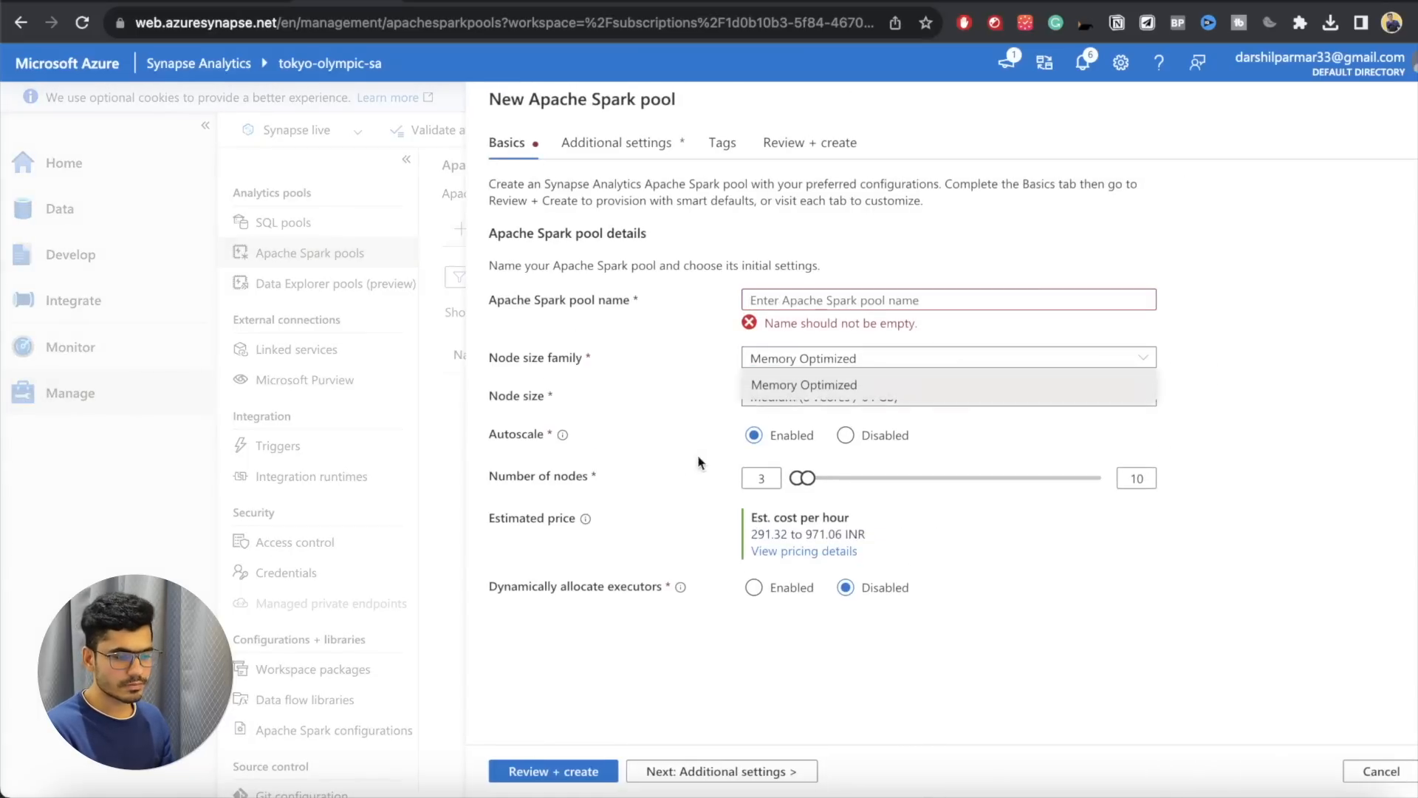
left_click(720, 451)
left_click(782, 304)
type("test")
left_click(783, 340)
left_click(782, 364)
left_click(805, 376)
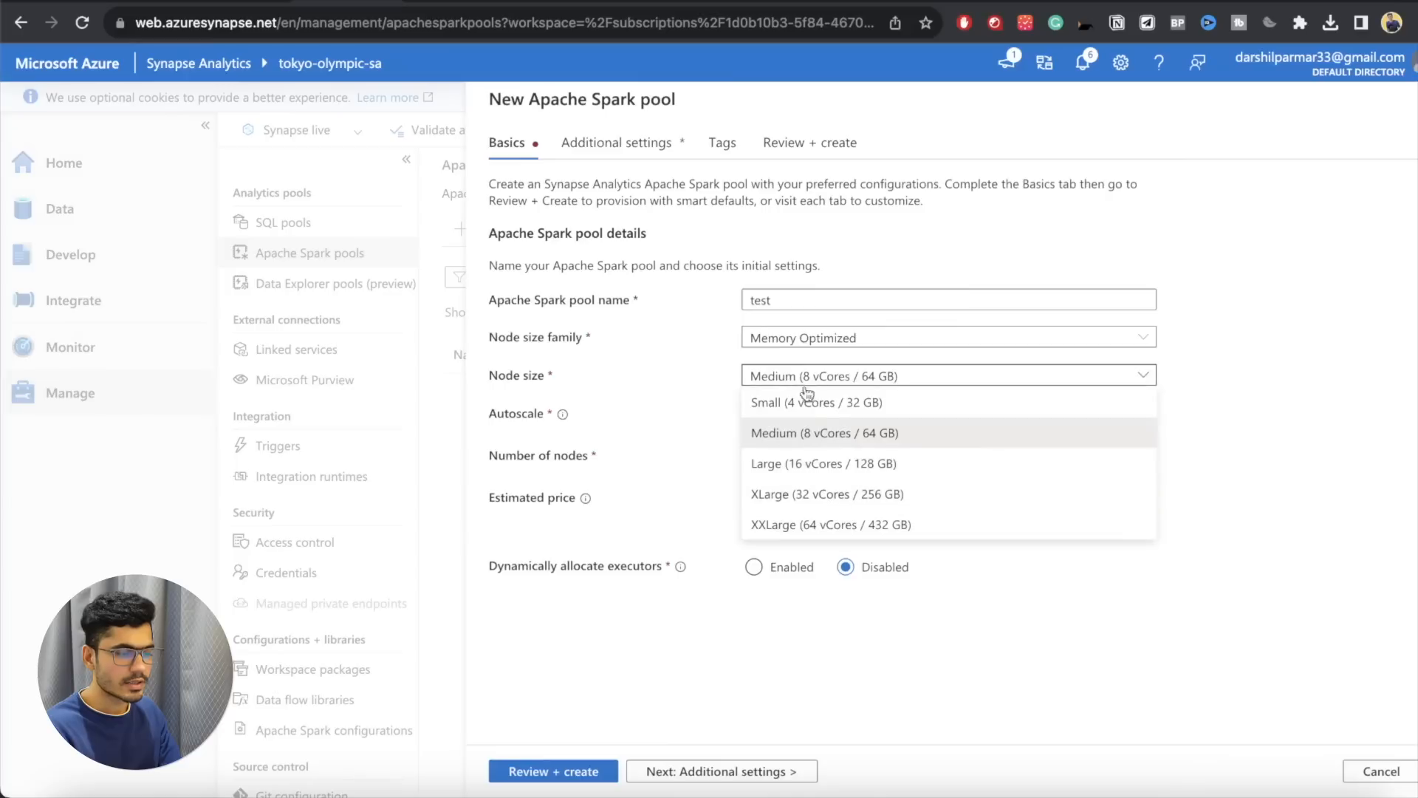
left_click(787, 444)
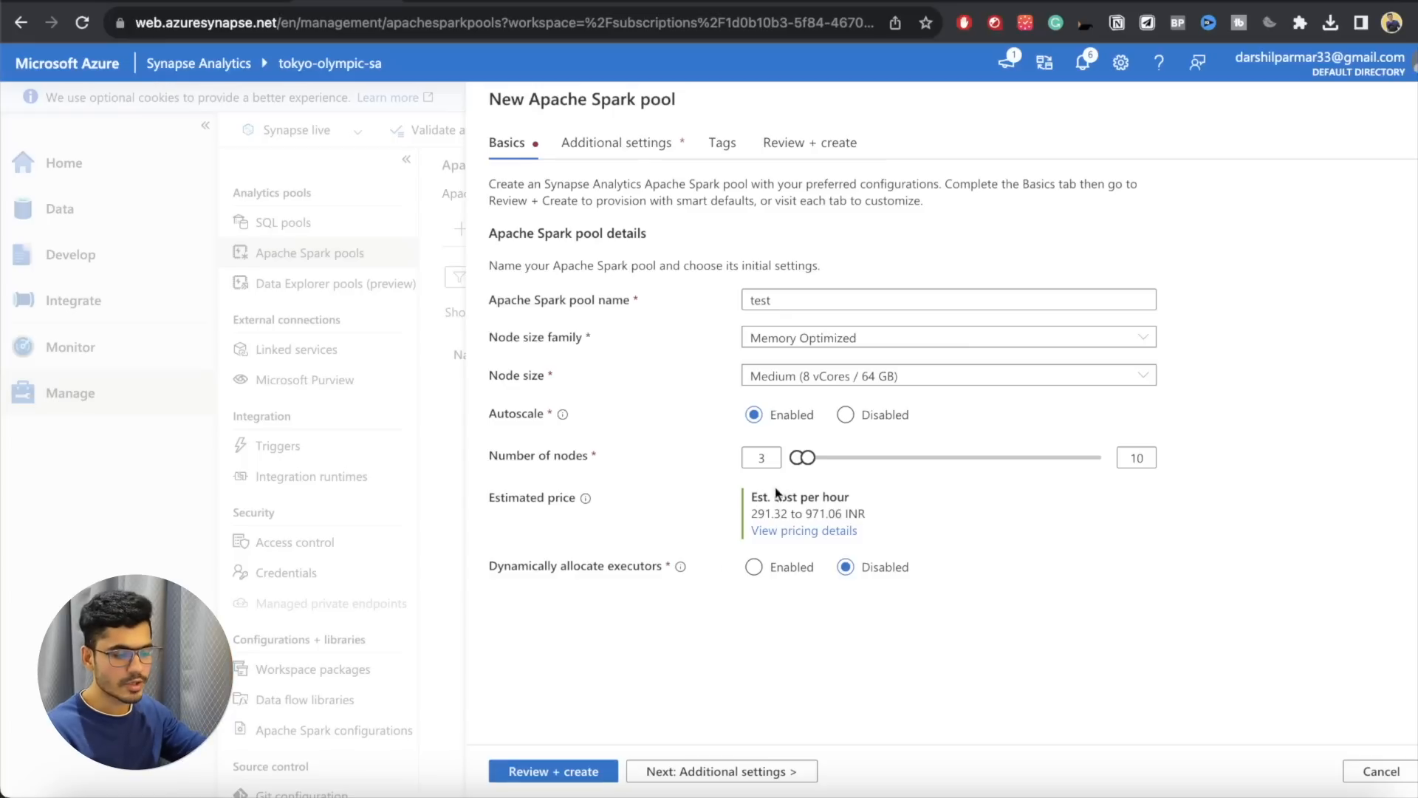
left_click(1355, 768)
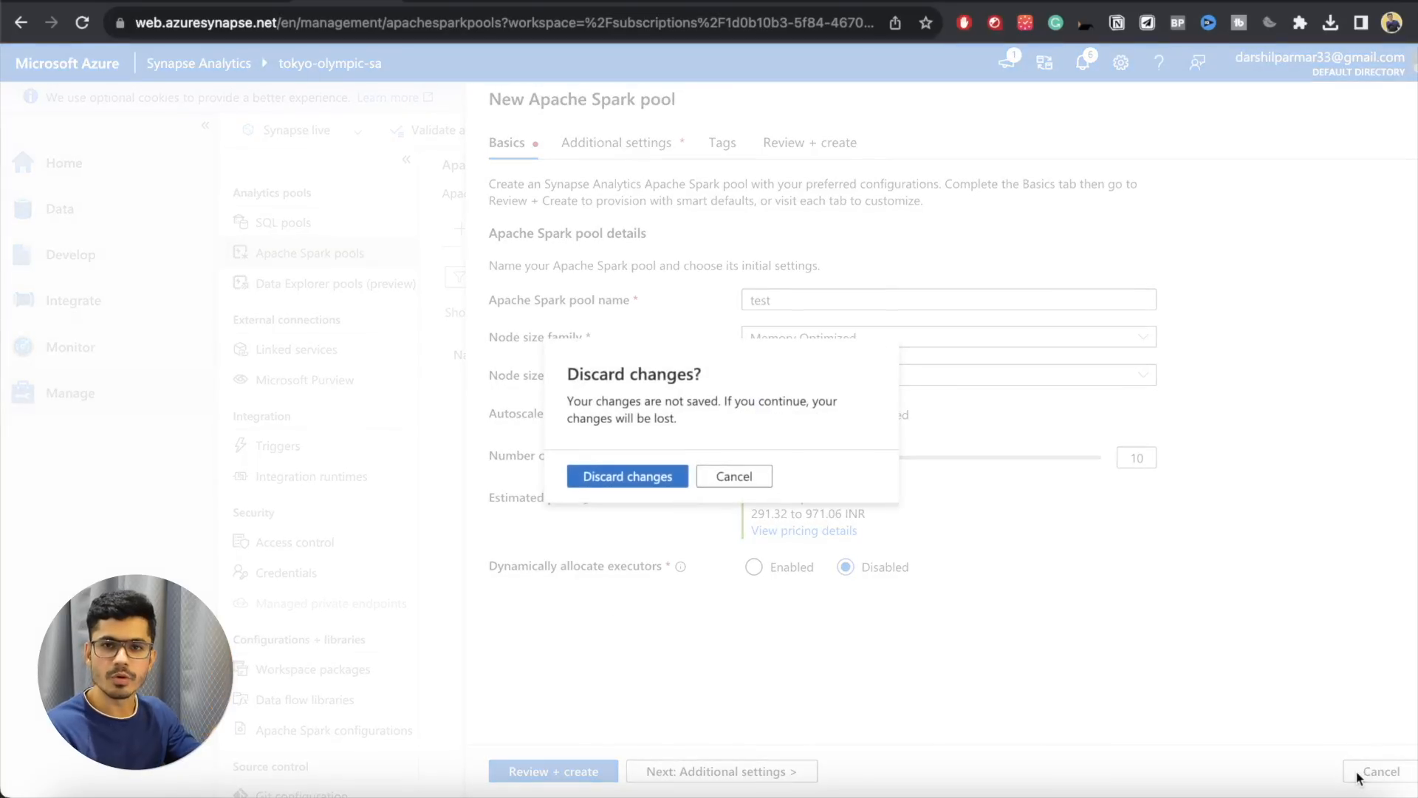
left_click(667, 479)
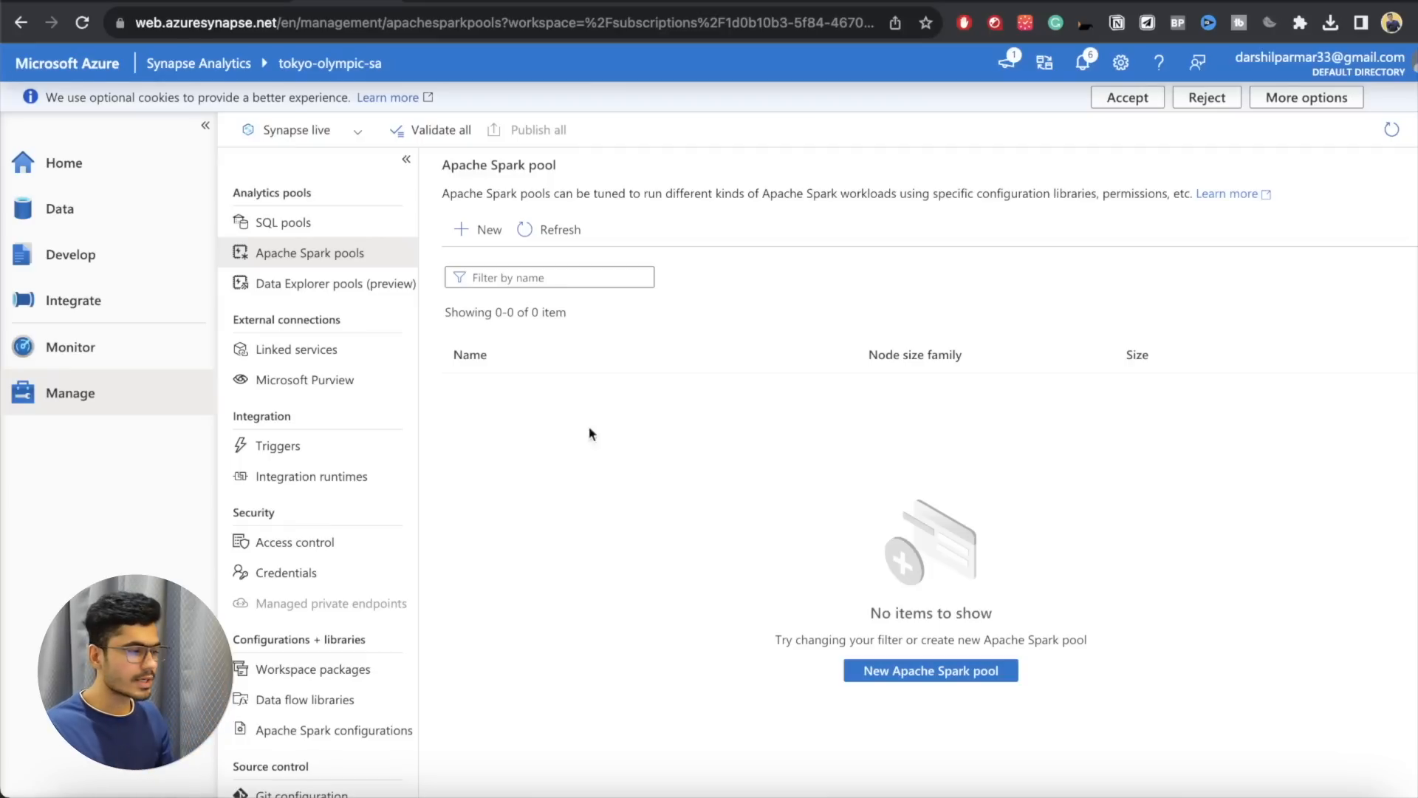
Step: Create a lake database in the Data hub's workspace and accept the database template terms of use
left_click(128, 182)
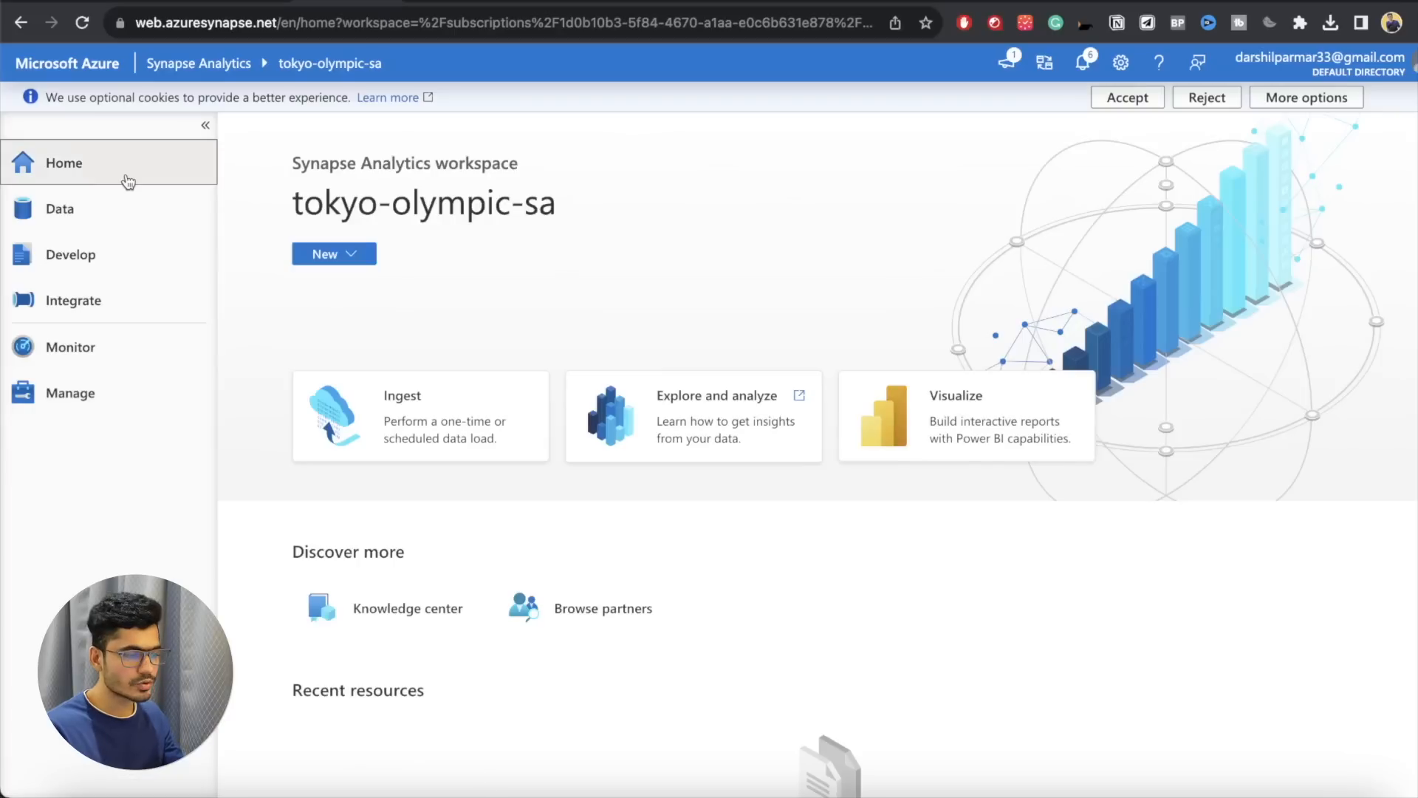
left_click(118, 222)
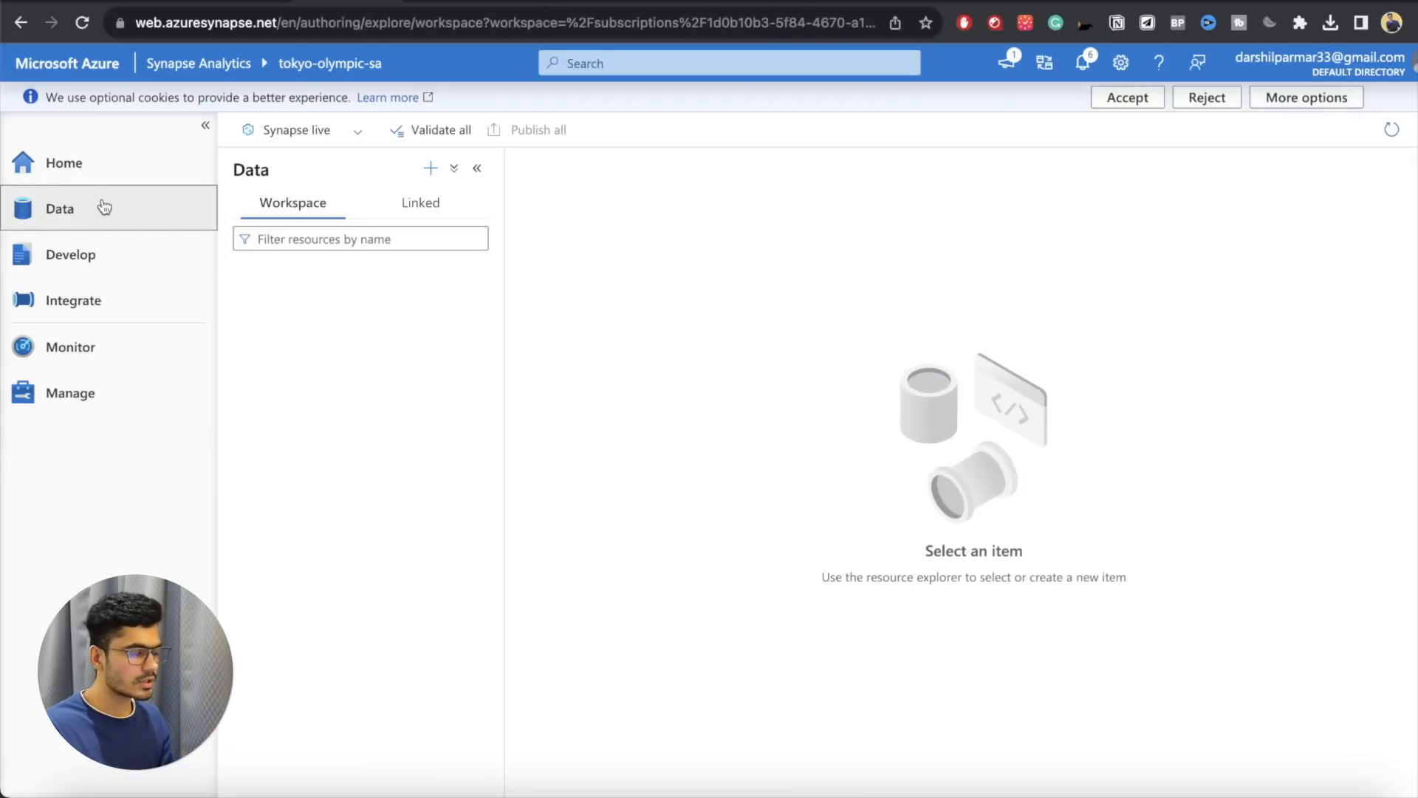
left_click(430, 169)
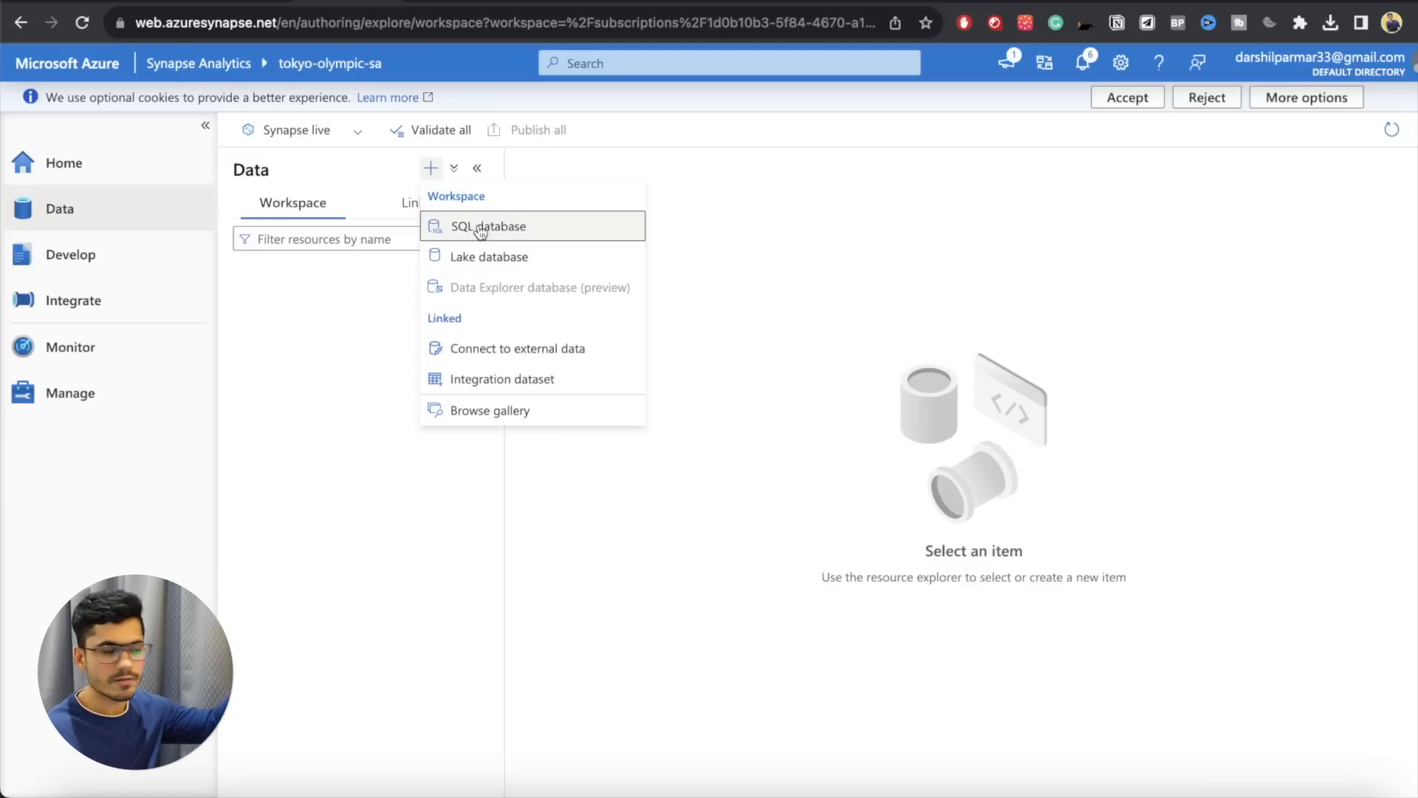
left_click(490, 258)
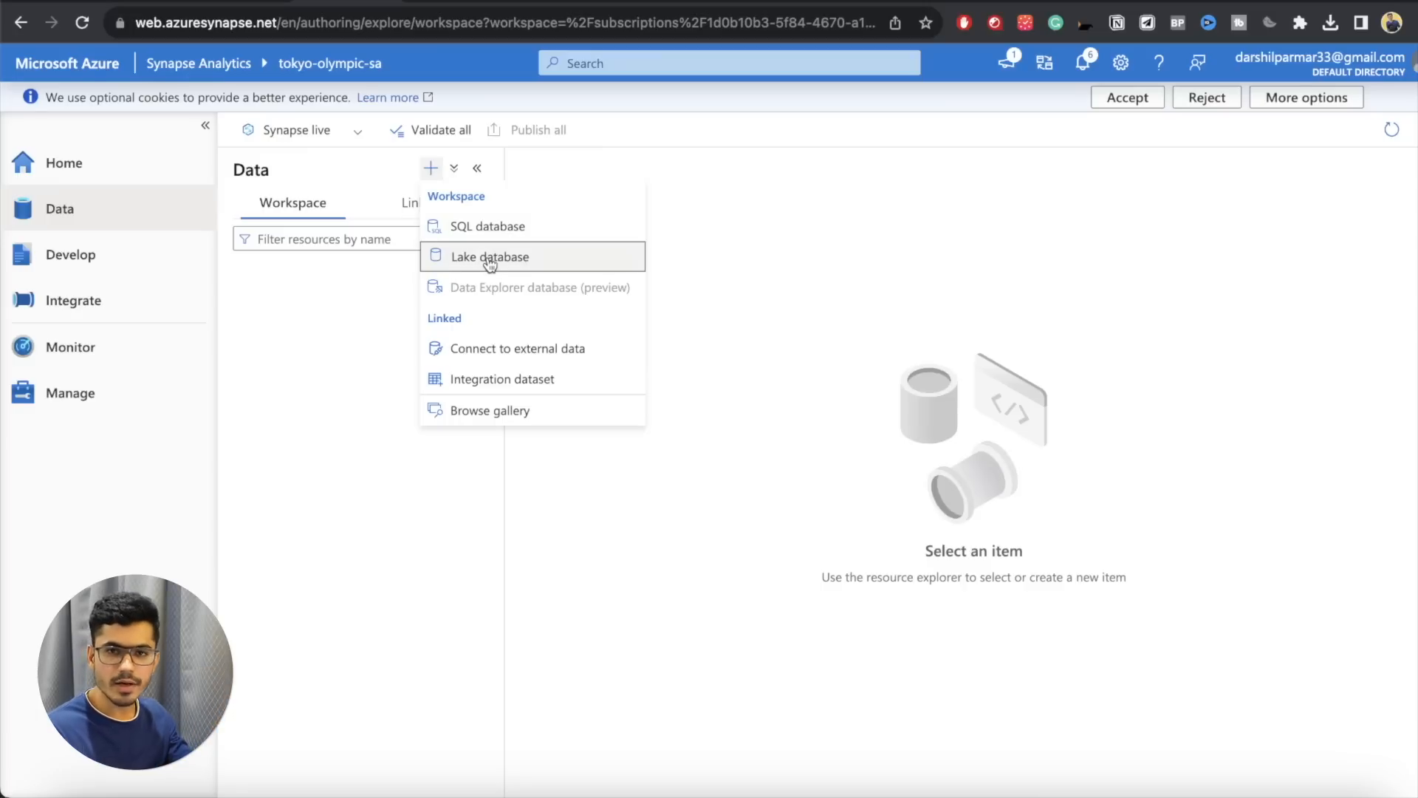
left_click(489, 259)
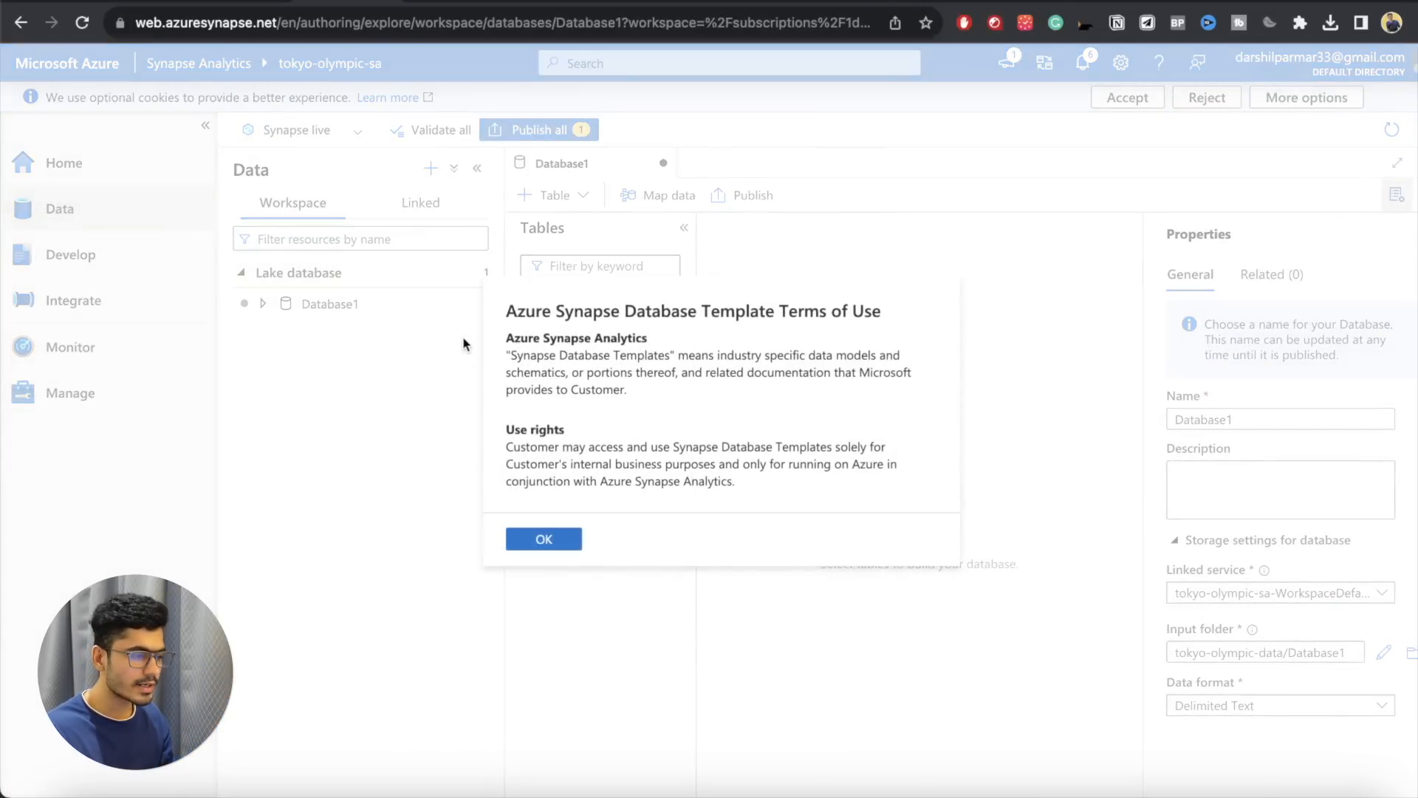
left_click(533, 529)
Step: Rename the new lake database as TokyoOlympicDB
left_click(279, 306)
left_click(280, 310)
left_click(1197, 418)
key("super+a")
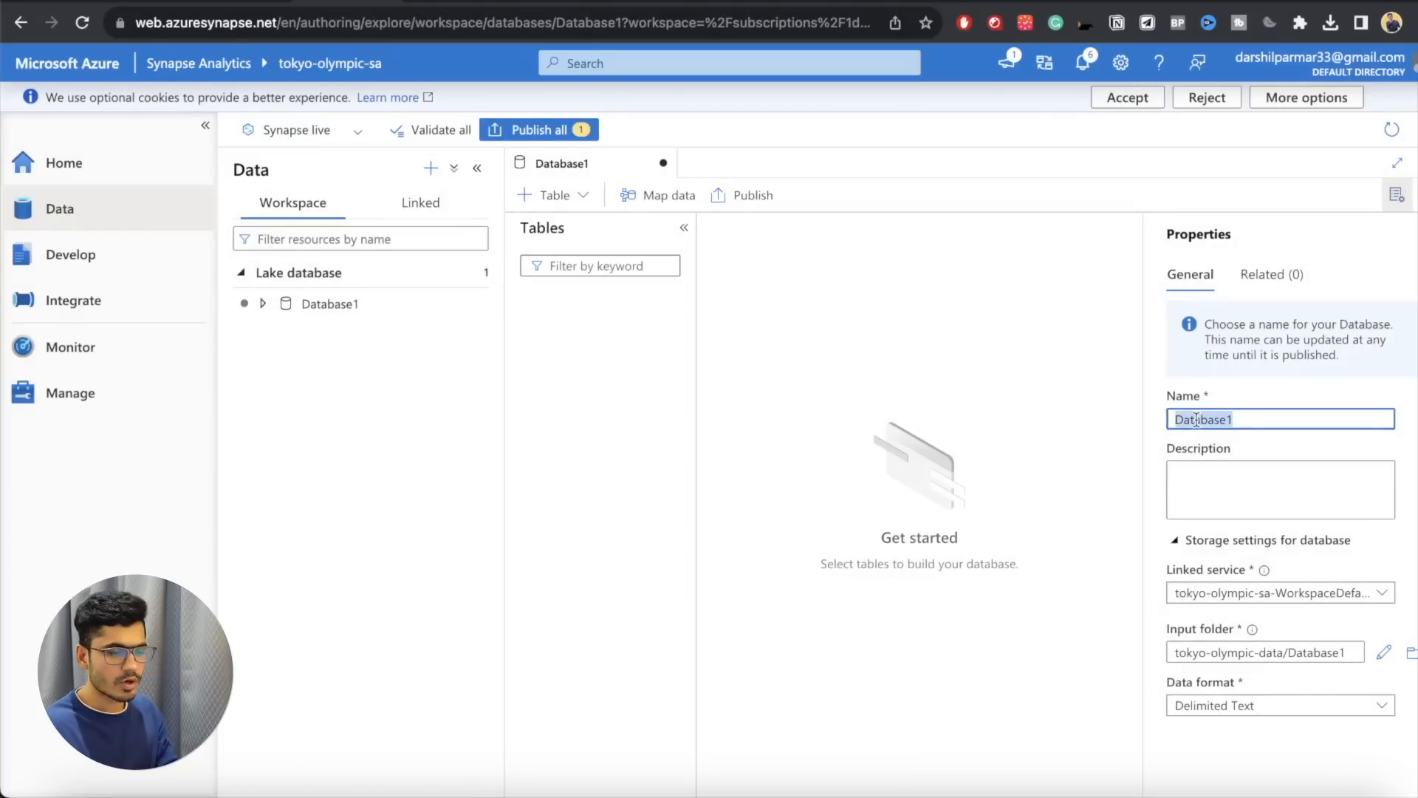
type("Tokyo")
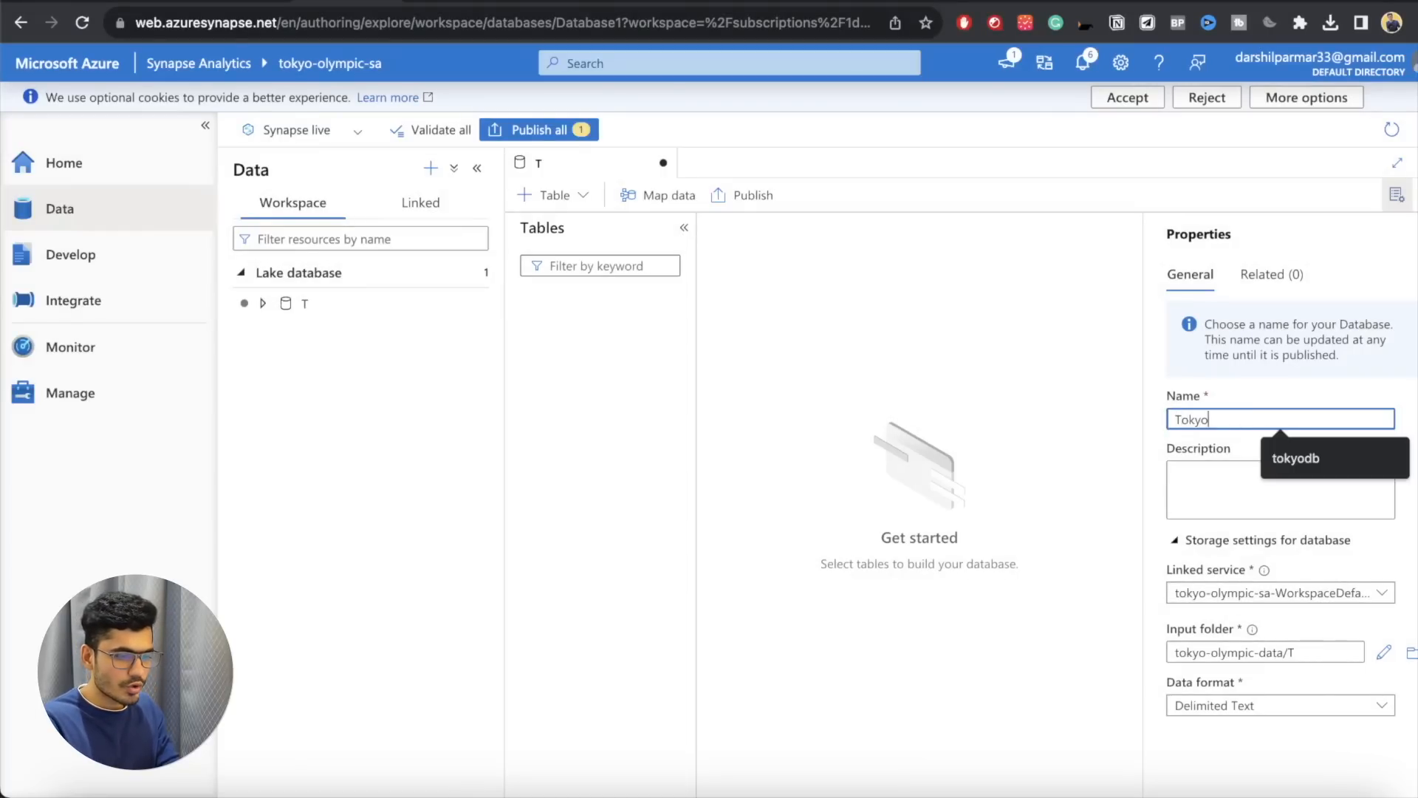
left_click(347, 443)
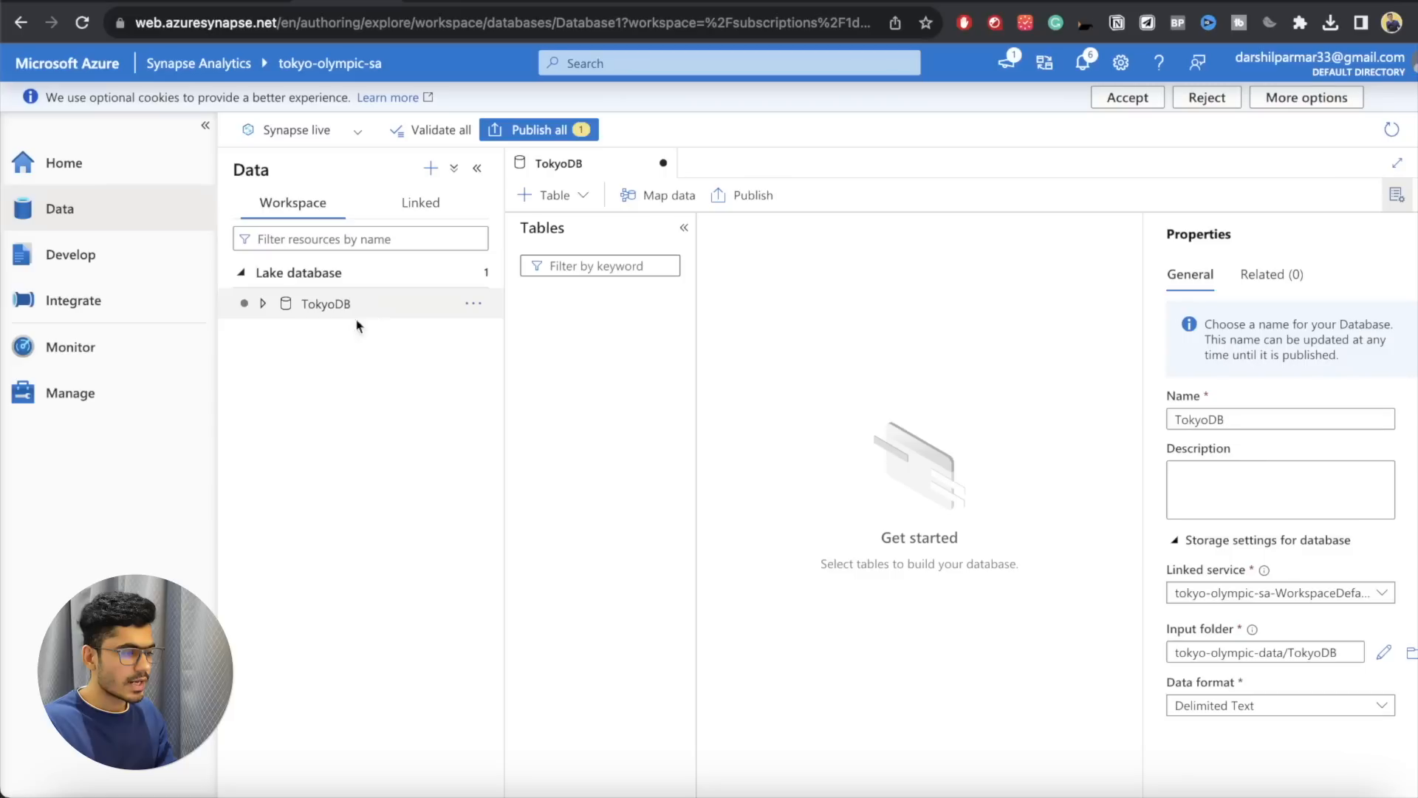
left_click(1214, 417)
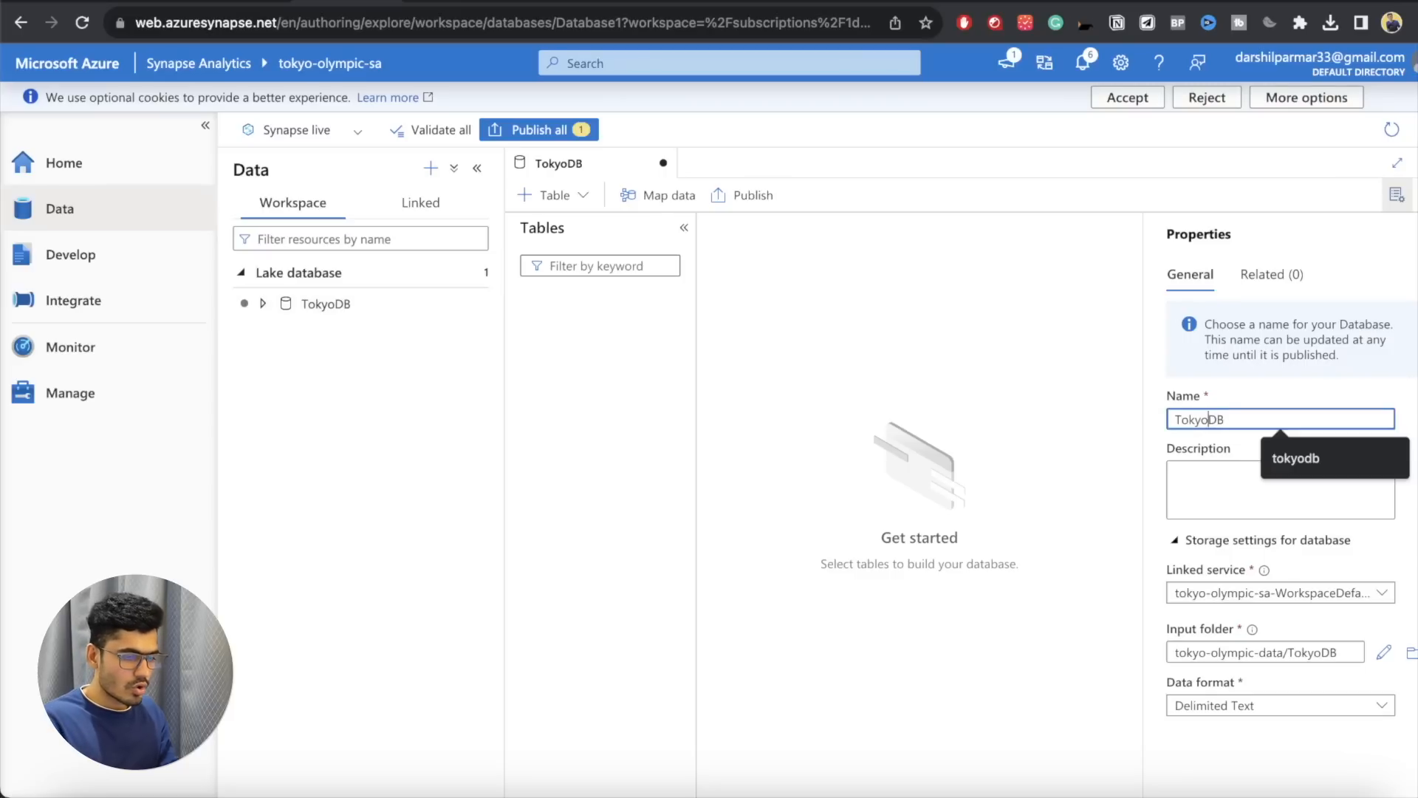
type("Olympic")
left_click(1239, 481)
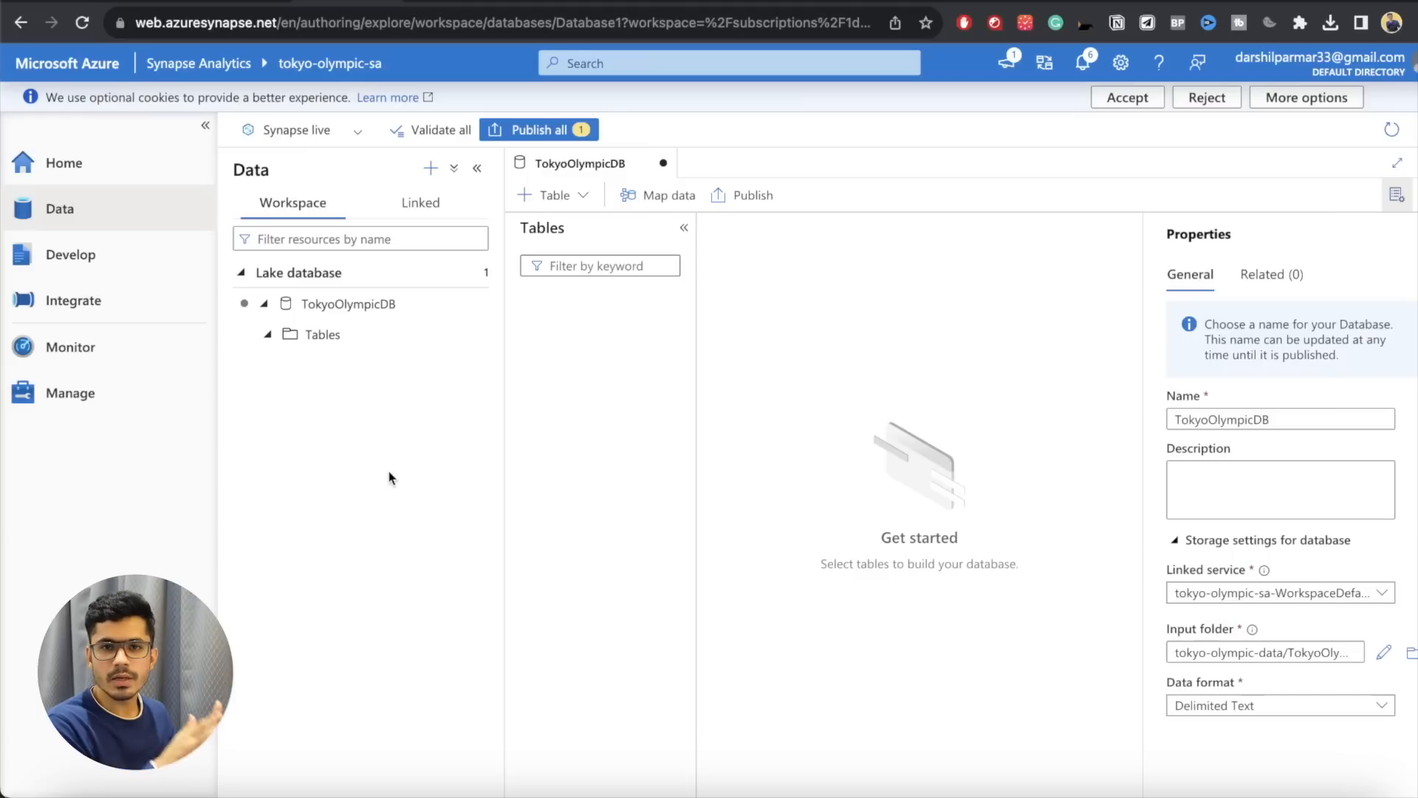
Step: Start creating an external table from the data lake in the TokyoOlympicDB database
left_click(351, 339)
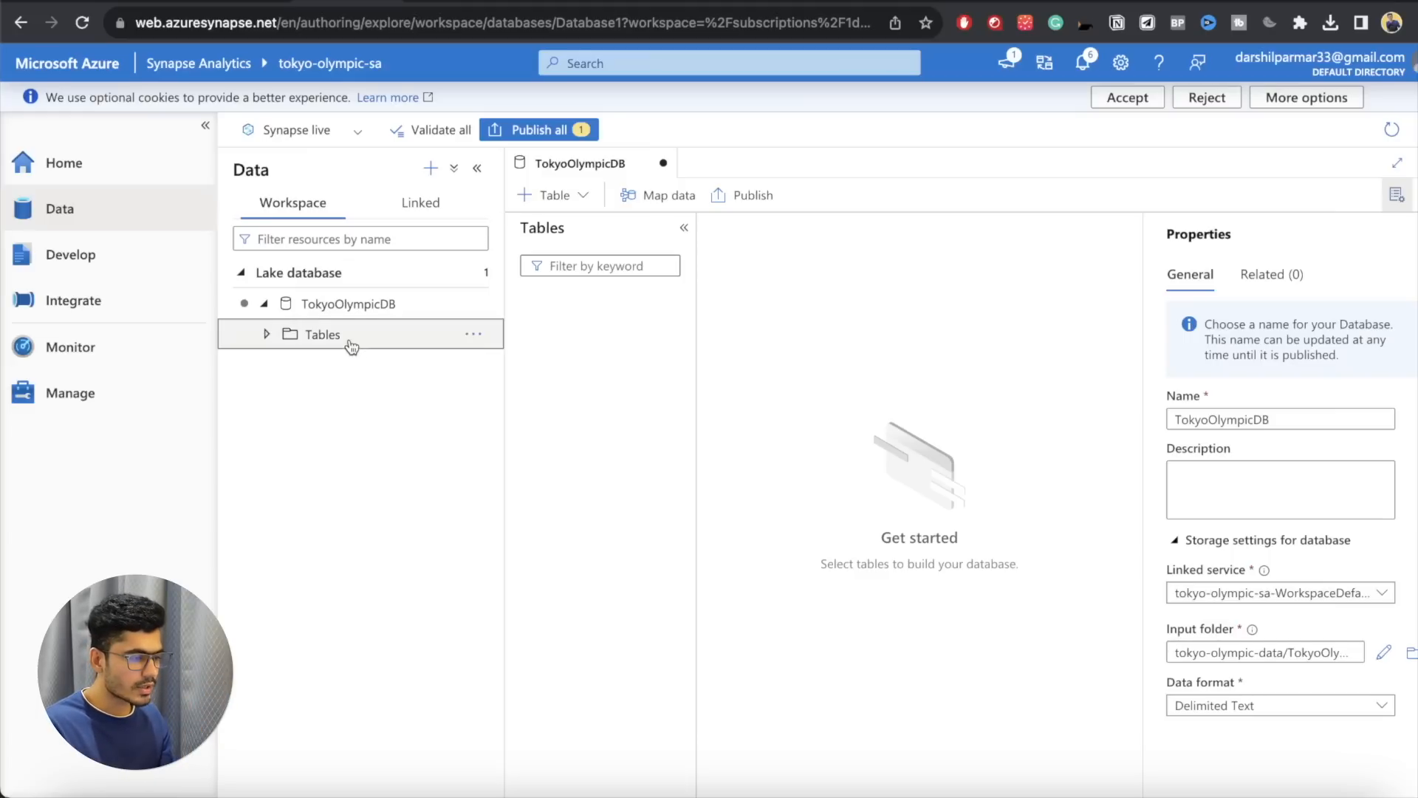
left_click(547, 196)
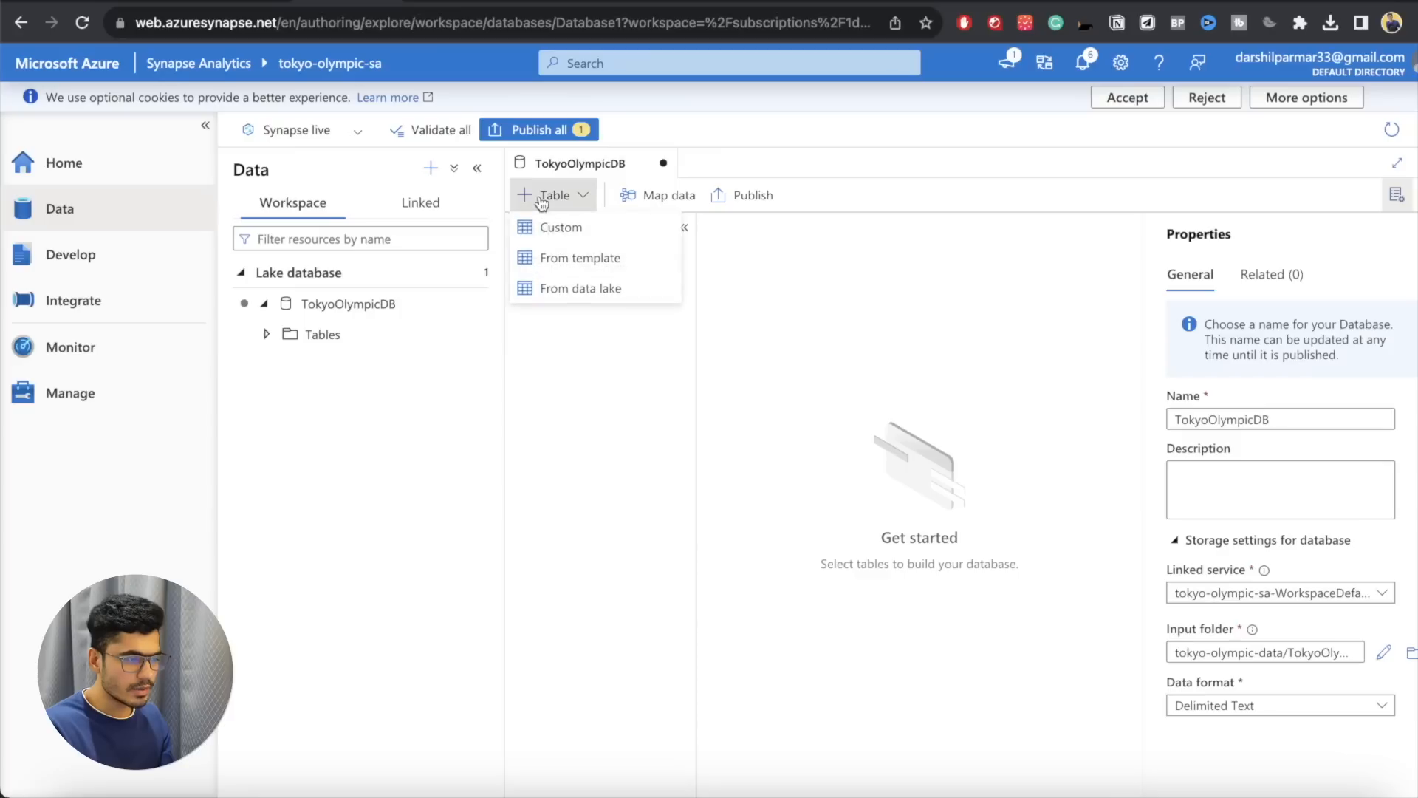
left_click(555, 291)
left_click(927, 233)
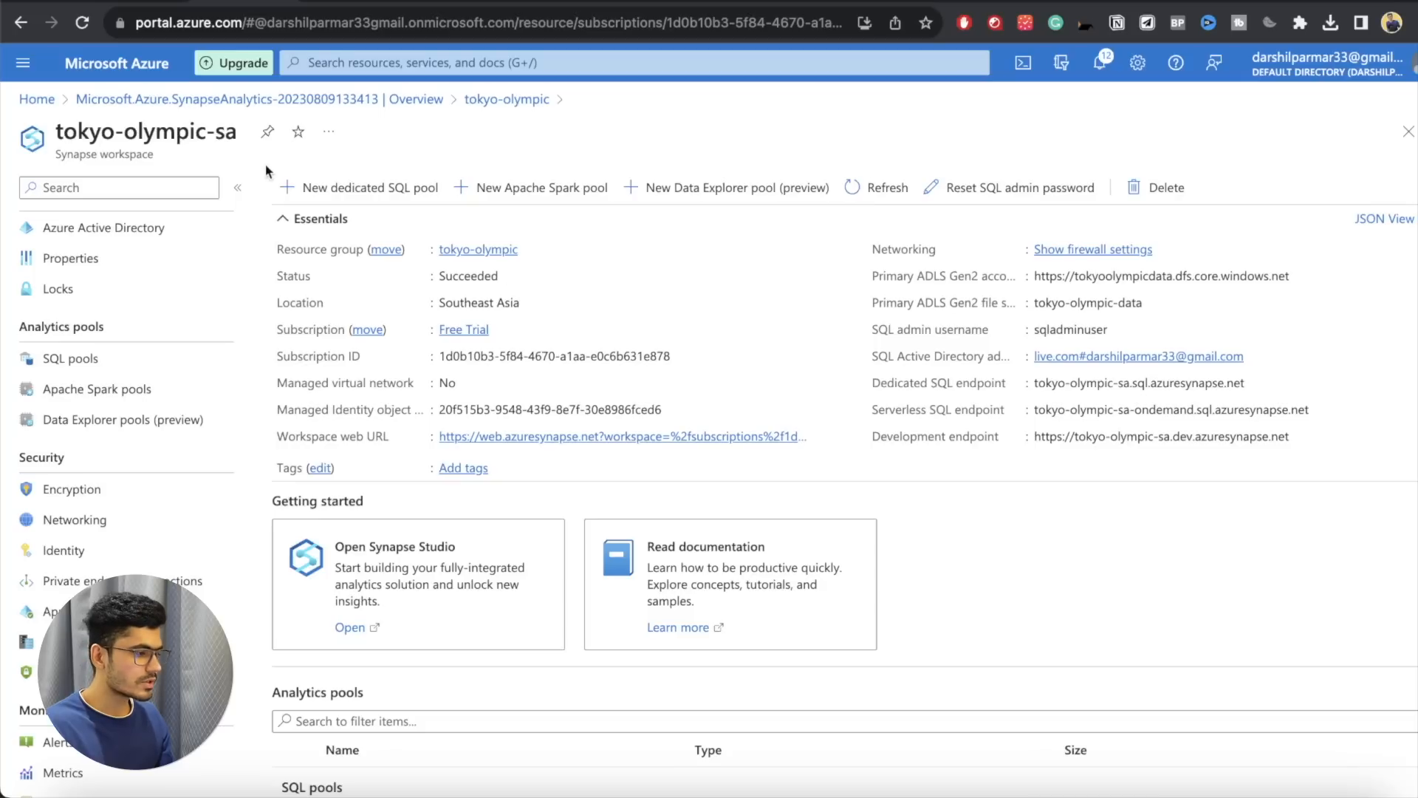
Step: Switch to the Azure portal and get the athletes folder name from transformed-data in the tokyoolympicdata storage account's tokyo-olympic-data container
left_click(326, 62)
type("Sto")
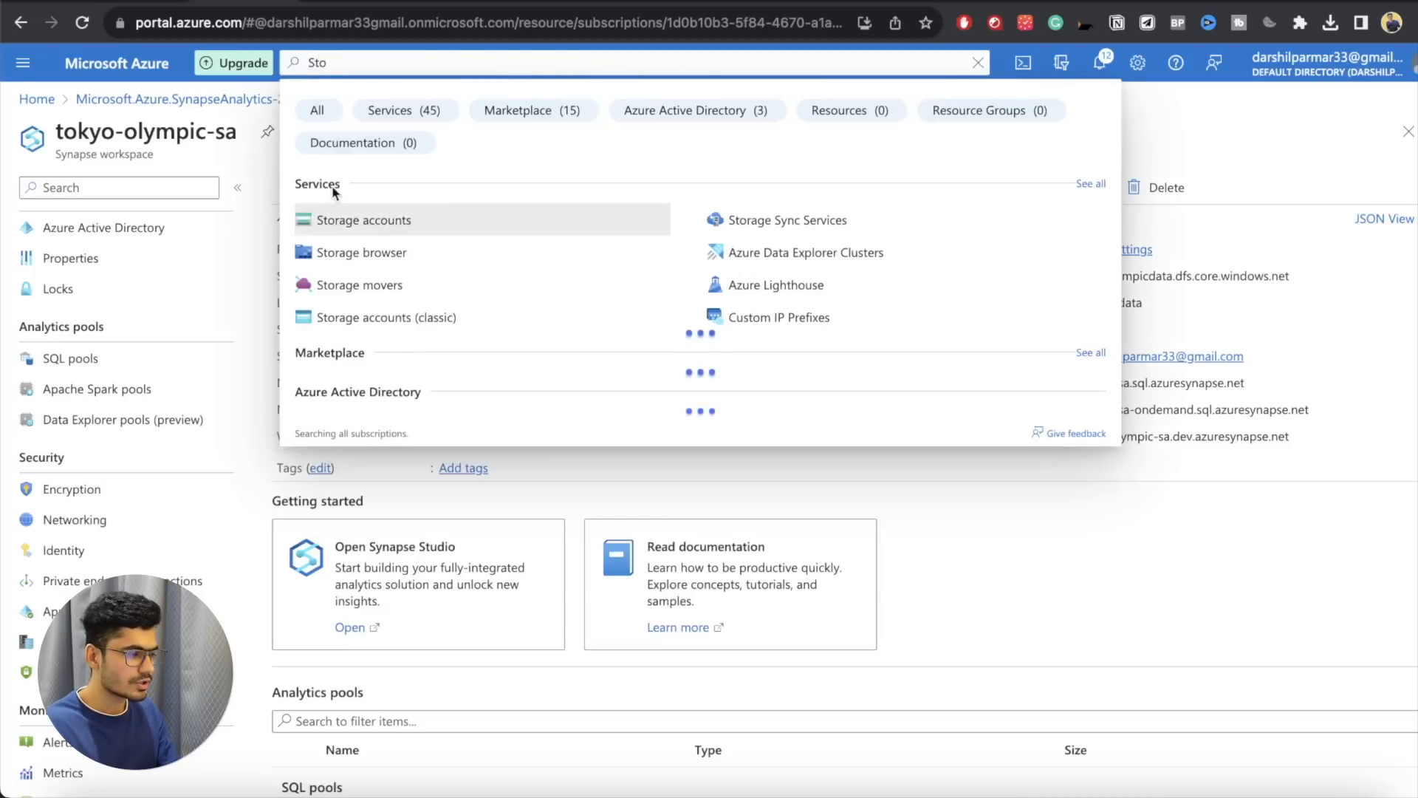
left_click(345, 220)
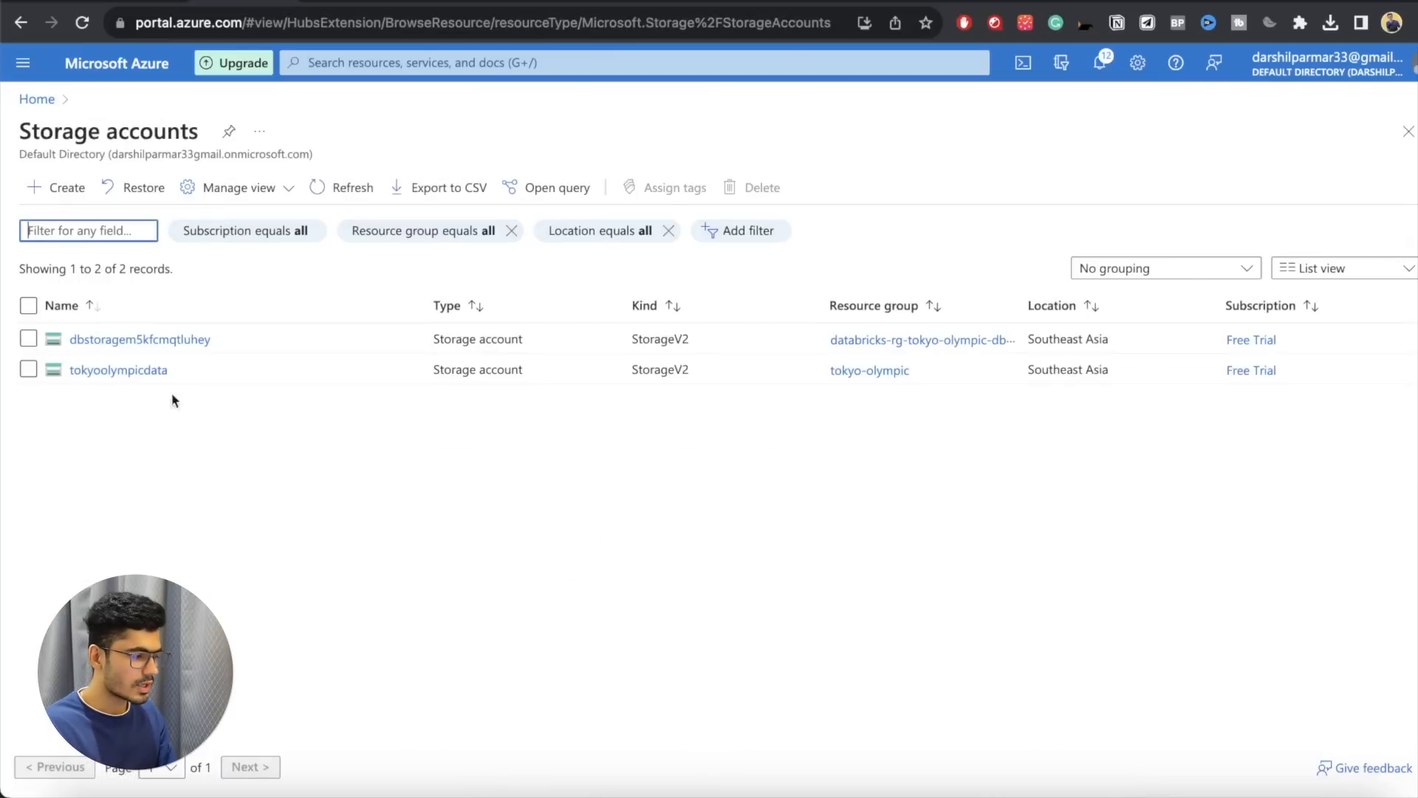
left_click(145, 374)
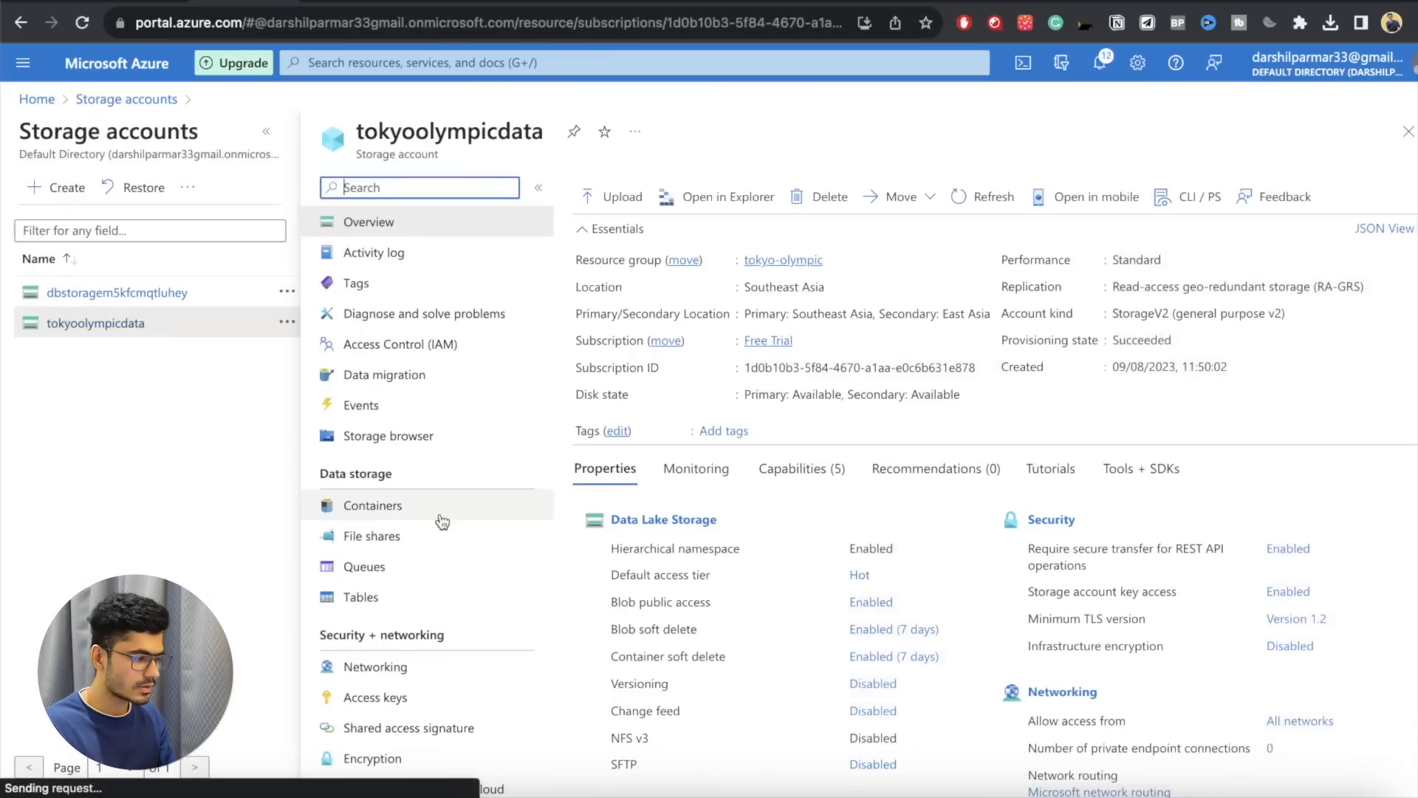
left_click(437, 508)
left_click(674, 343)
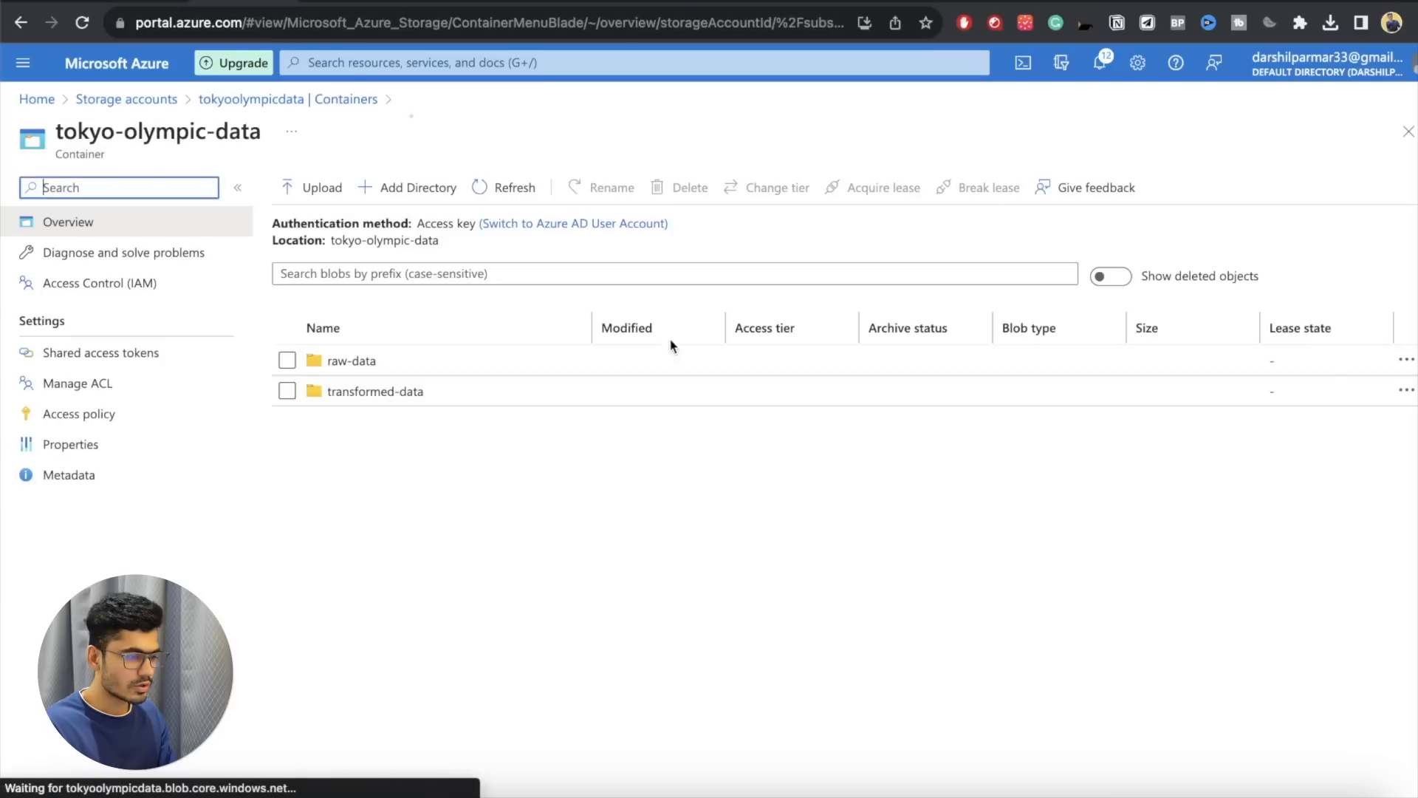
left_click(421, 389)
double_click(334, 399)
key("super+c")
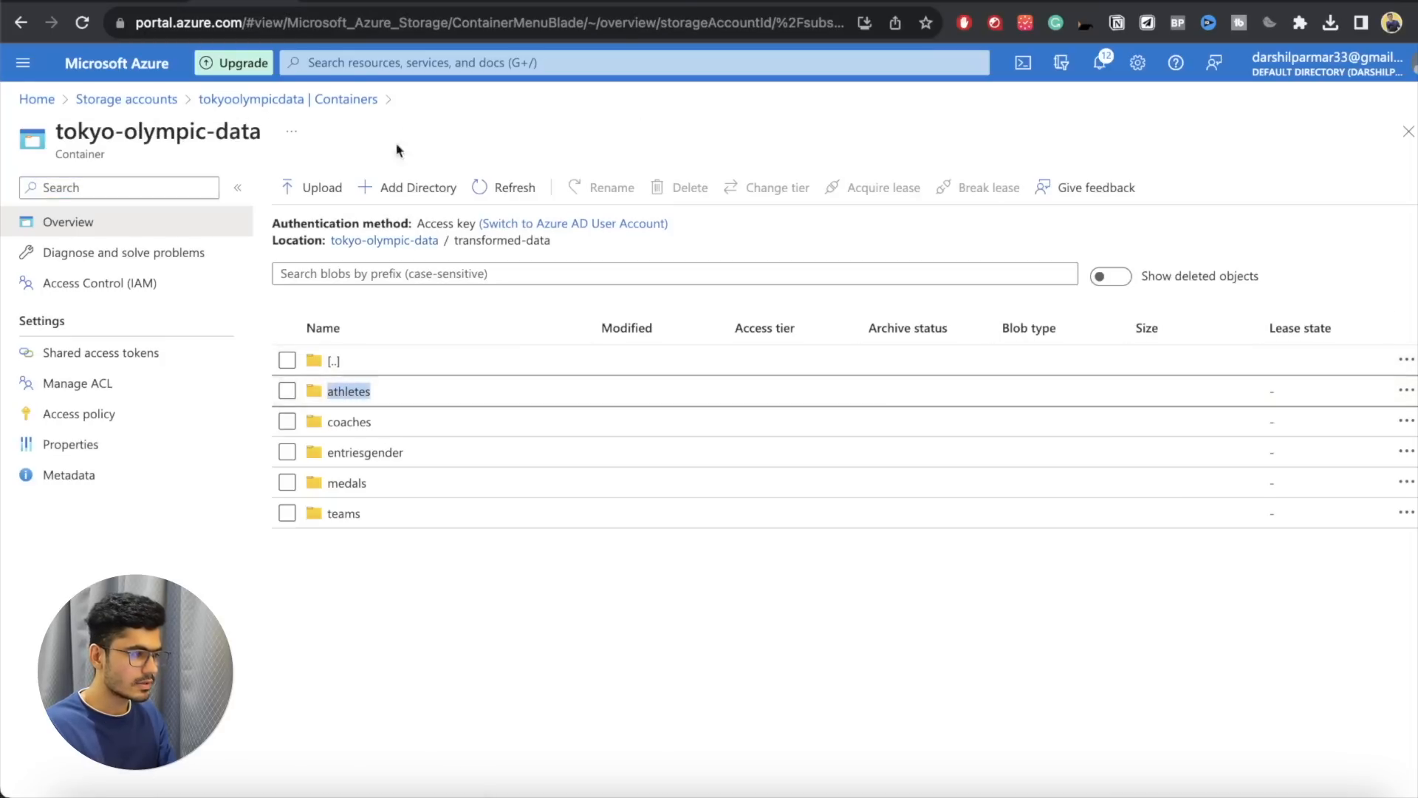
Step: Back in Synapse Studio, name the external table athletes and select the linked service tokyo-olympic-sa-WorkspaceDefaultStorage(tokyoolympicdata)
left_click(342, 2)
type("tbl_")
key("super+v")
left_click(964, 294)
left_click(939, 233)
key("super+a")
key("super+v")
left_click(945, 290)
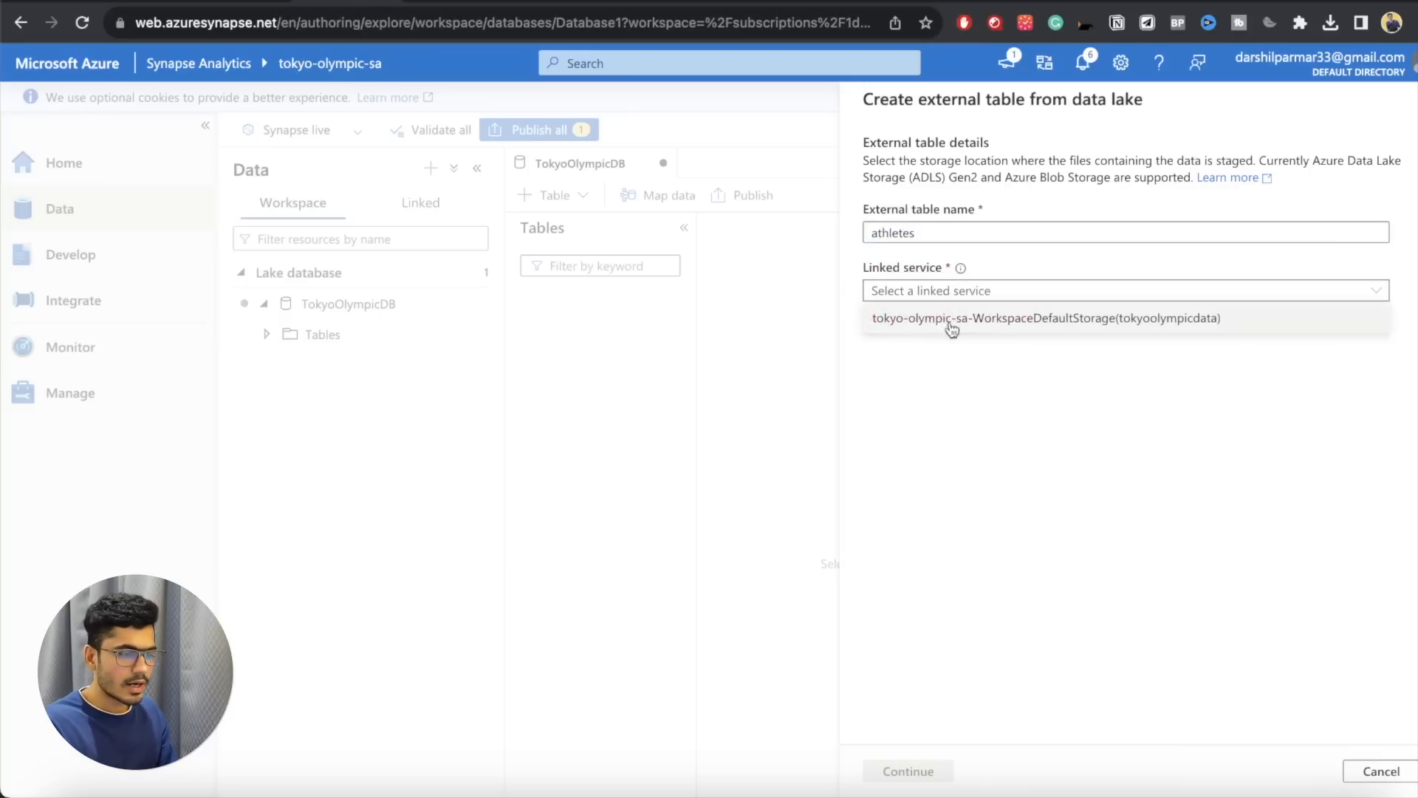
left_click(953, 319)
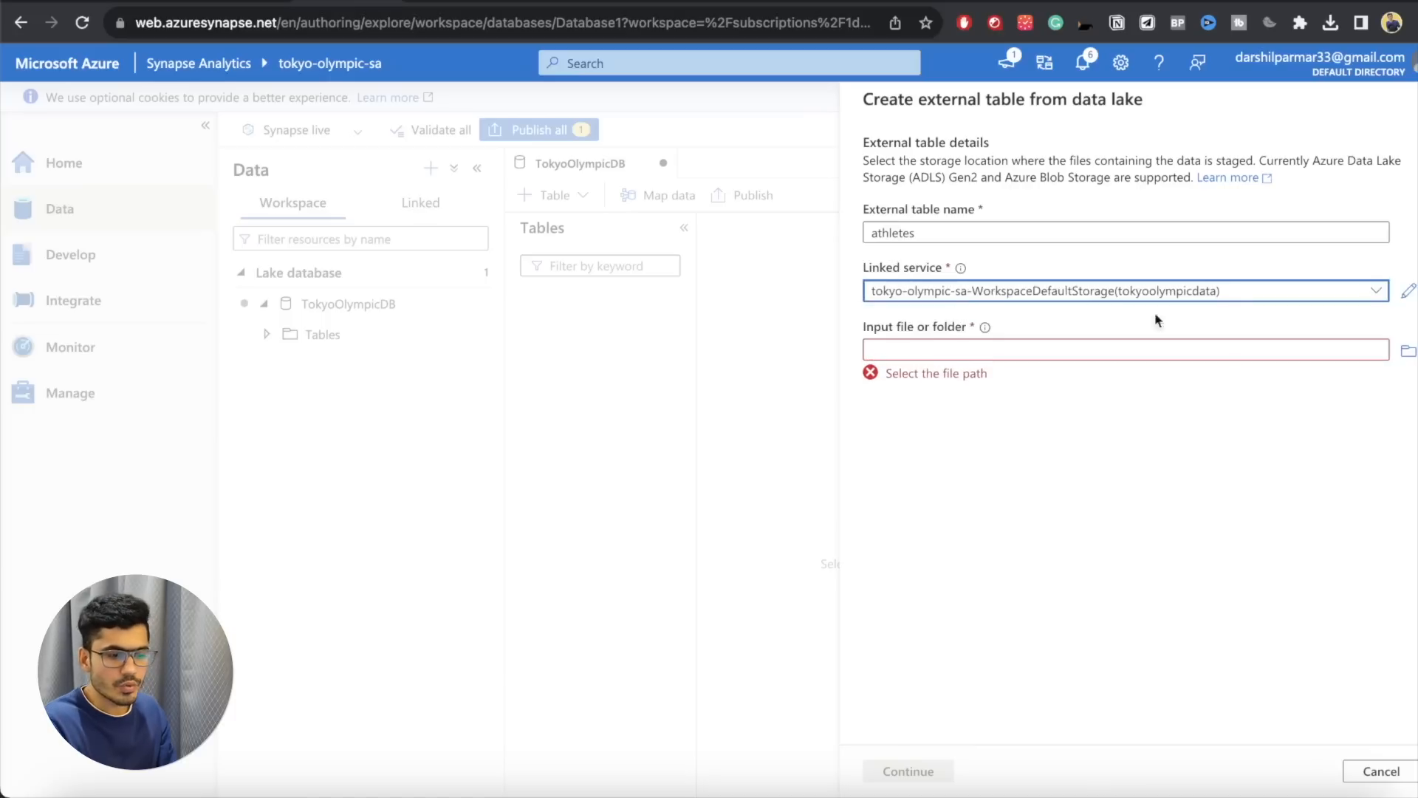
Step: Choose the part-00000 CSV file in tokyo-olympic-data/transformed-data/athletes as the external table's input file
left_click(1408, 350)
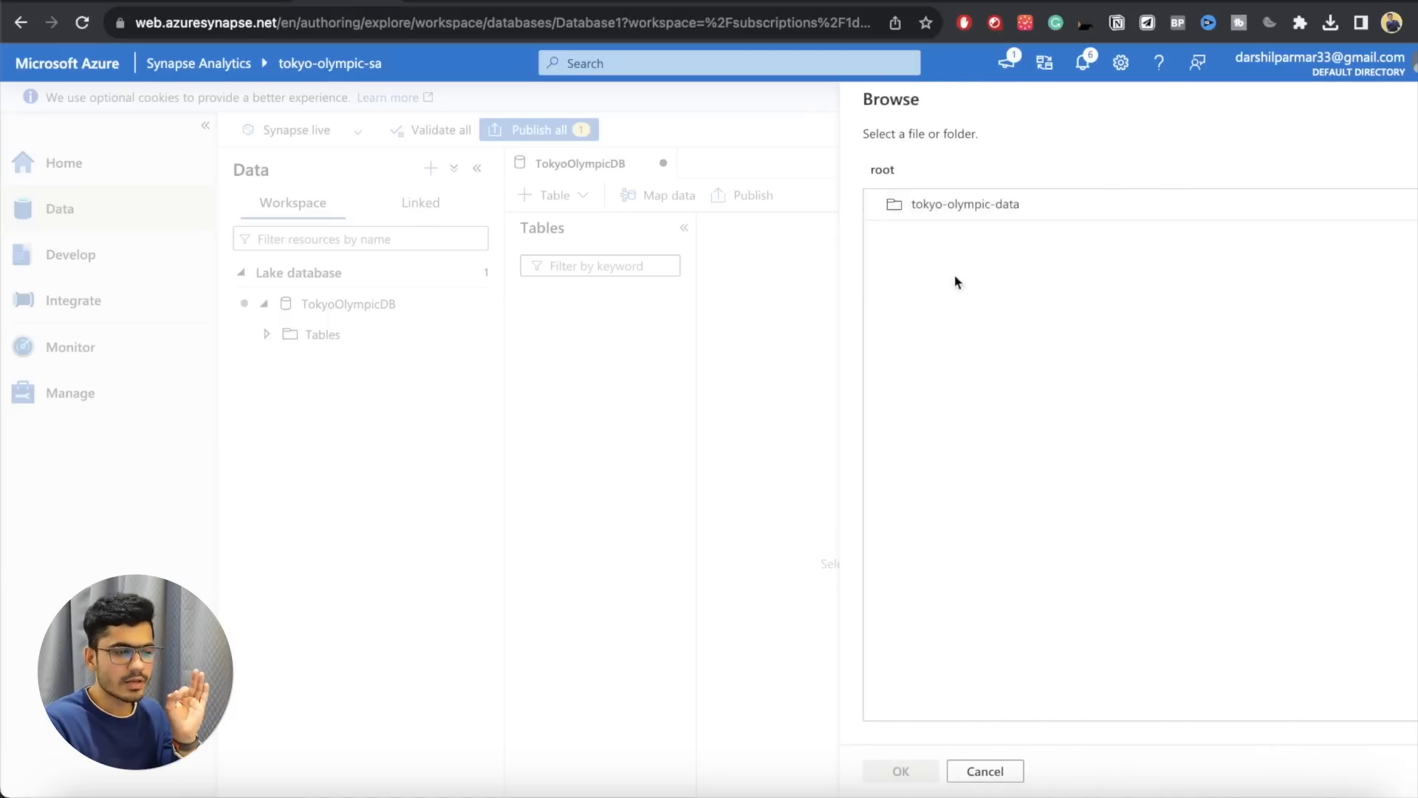
left_click(939, 207)
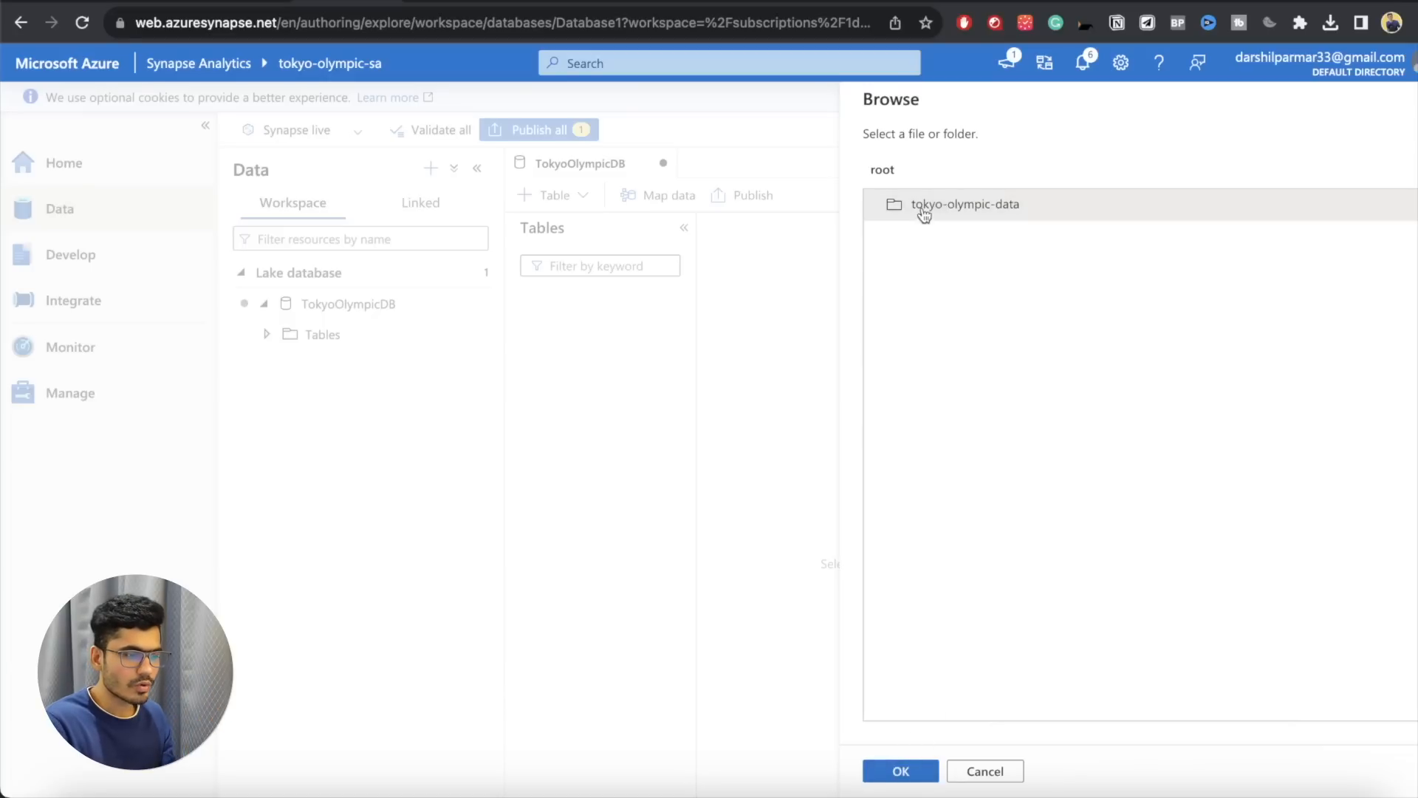
double_click(923, 211)
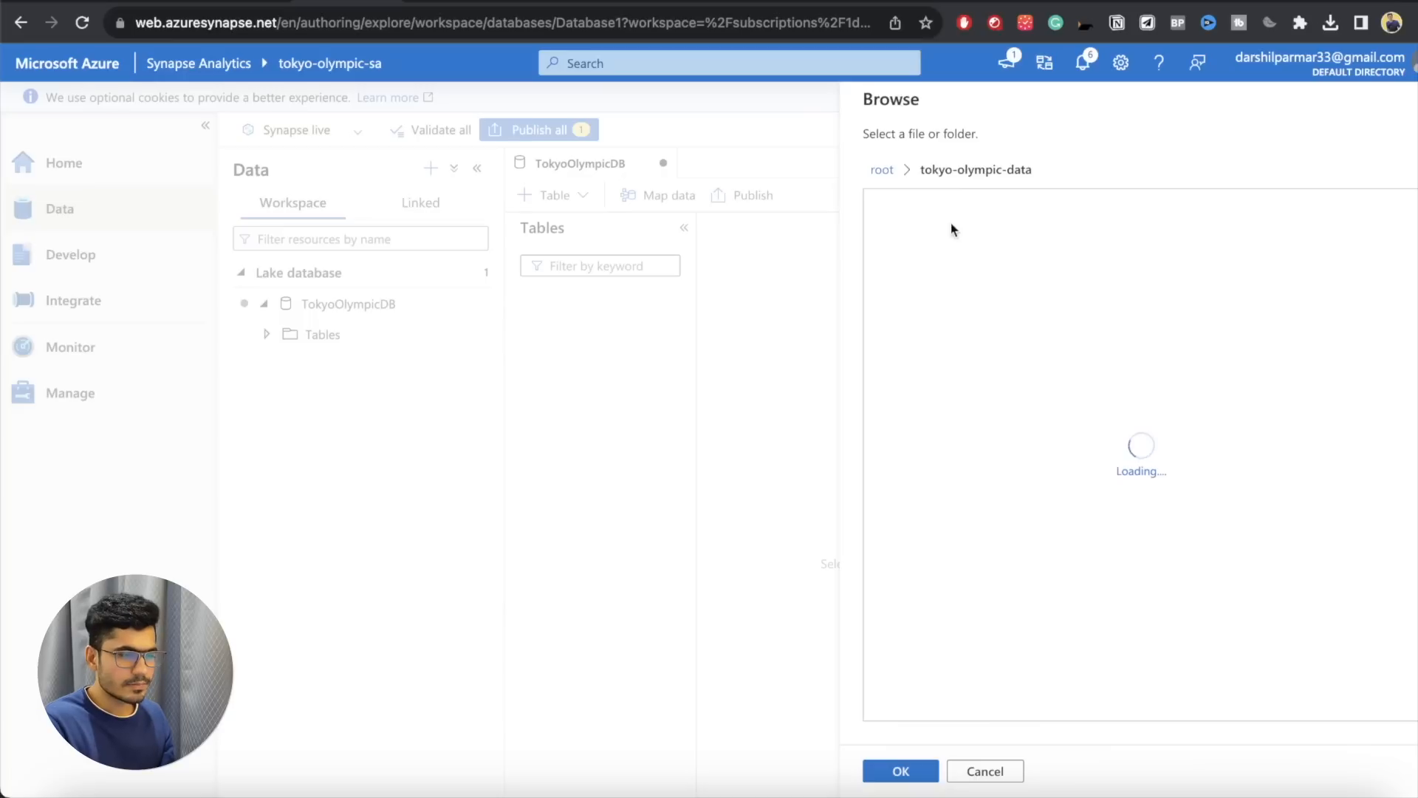
double_click(945, 236)
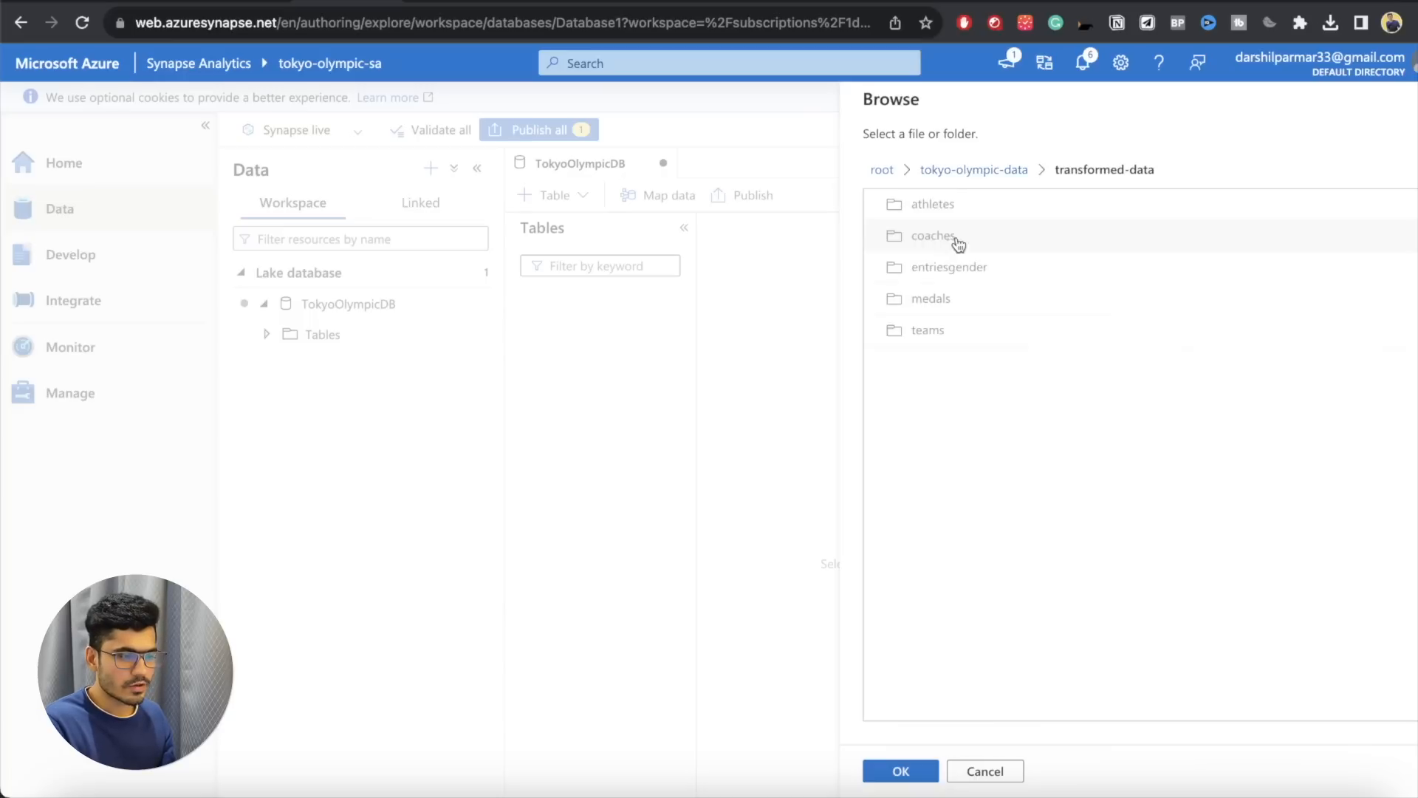
double_click(943, 213)
double_click(960, 305)
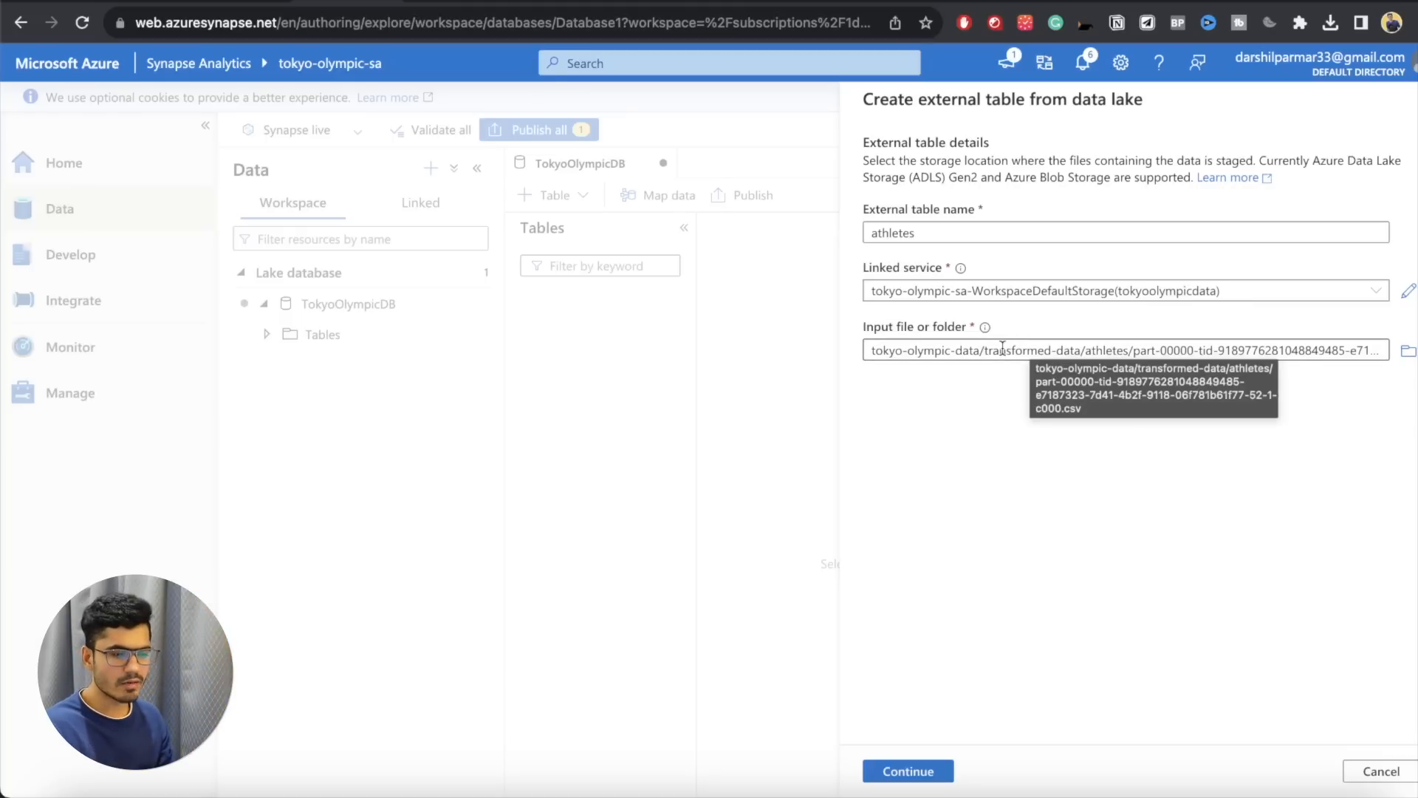
Step: Create the athletes external table with the default comma field terminator and column names inferred from the first row
left_click(916, 776)
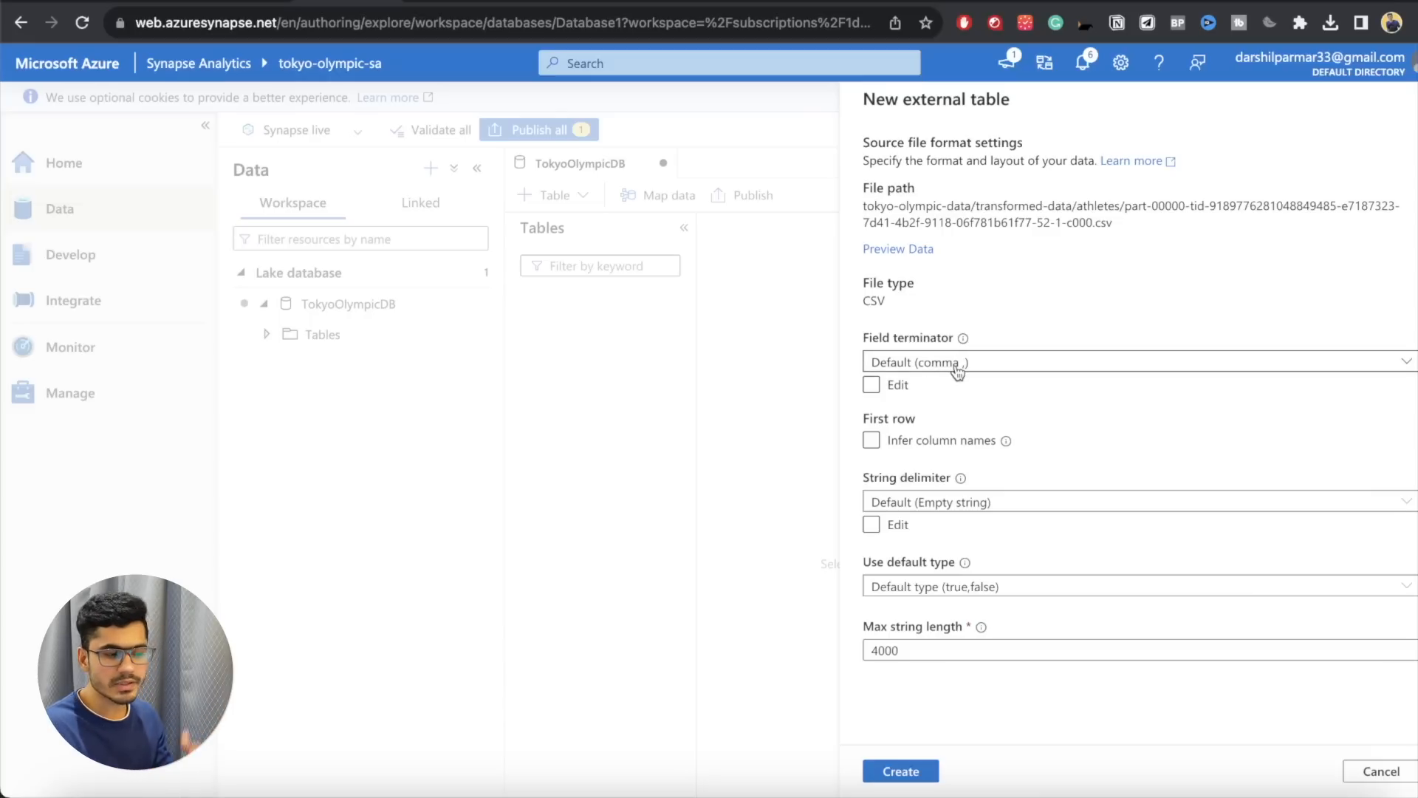
left_click(874, 441)
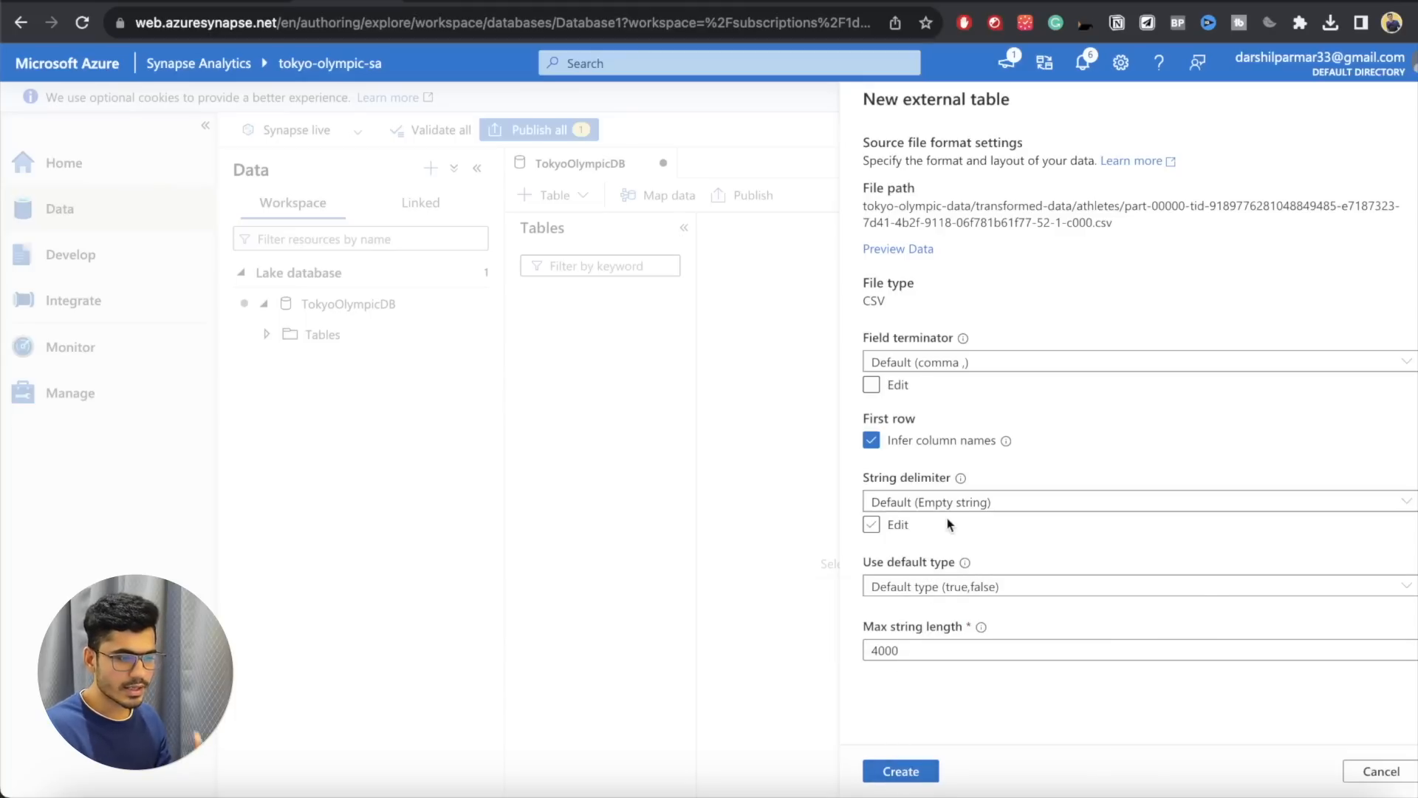
left_click(901, 771)
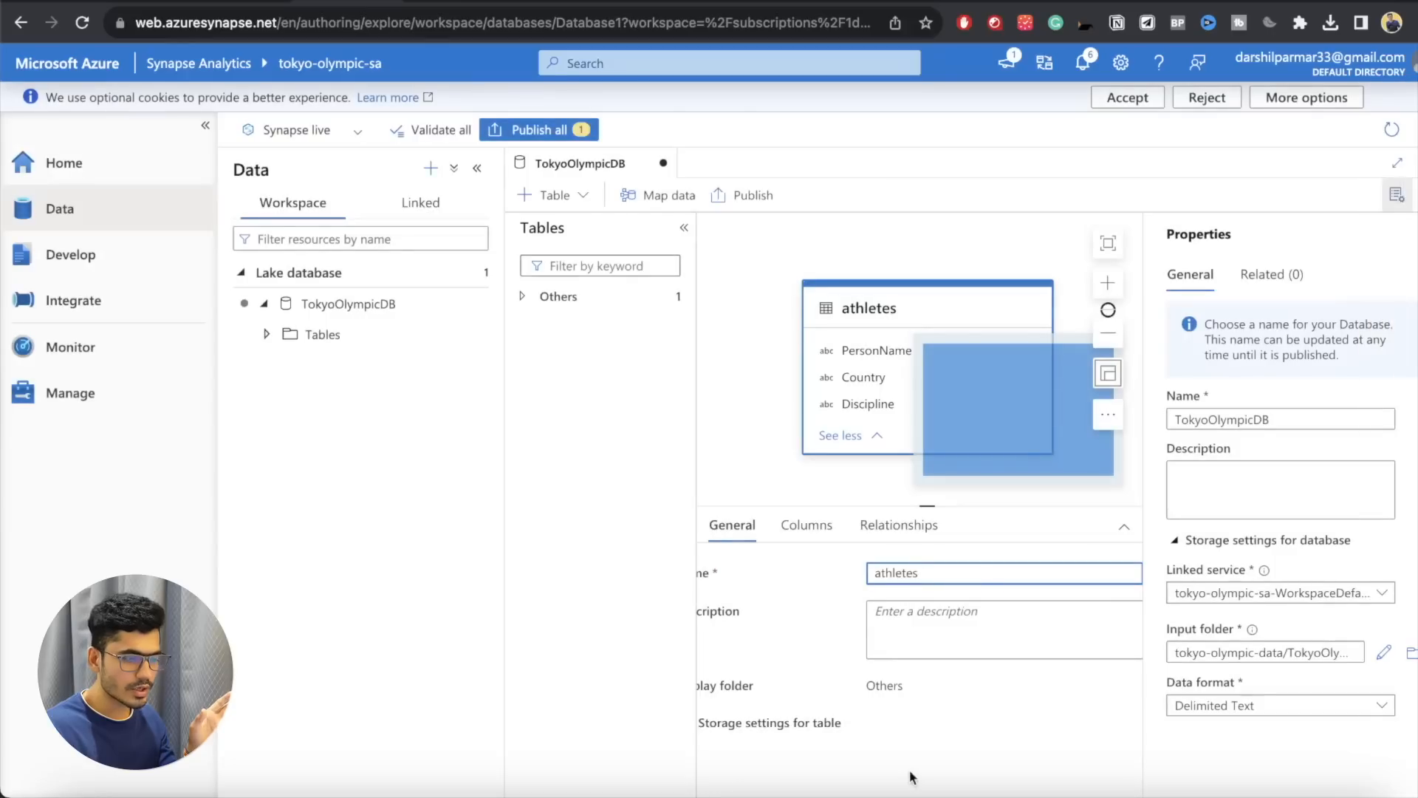
Step: Examine the athletes table's column definitions, hiding the side panes to make room for them
left_click(820, 521)
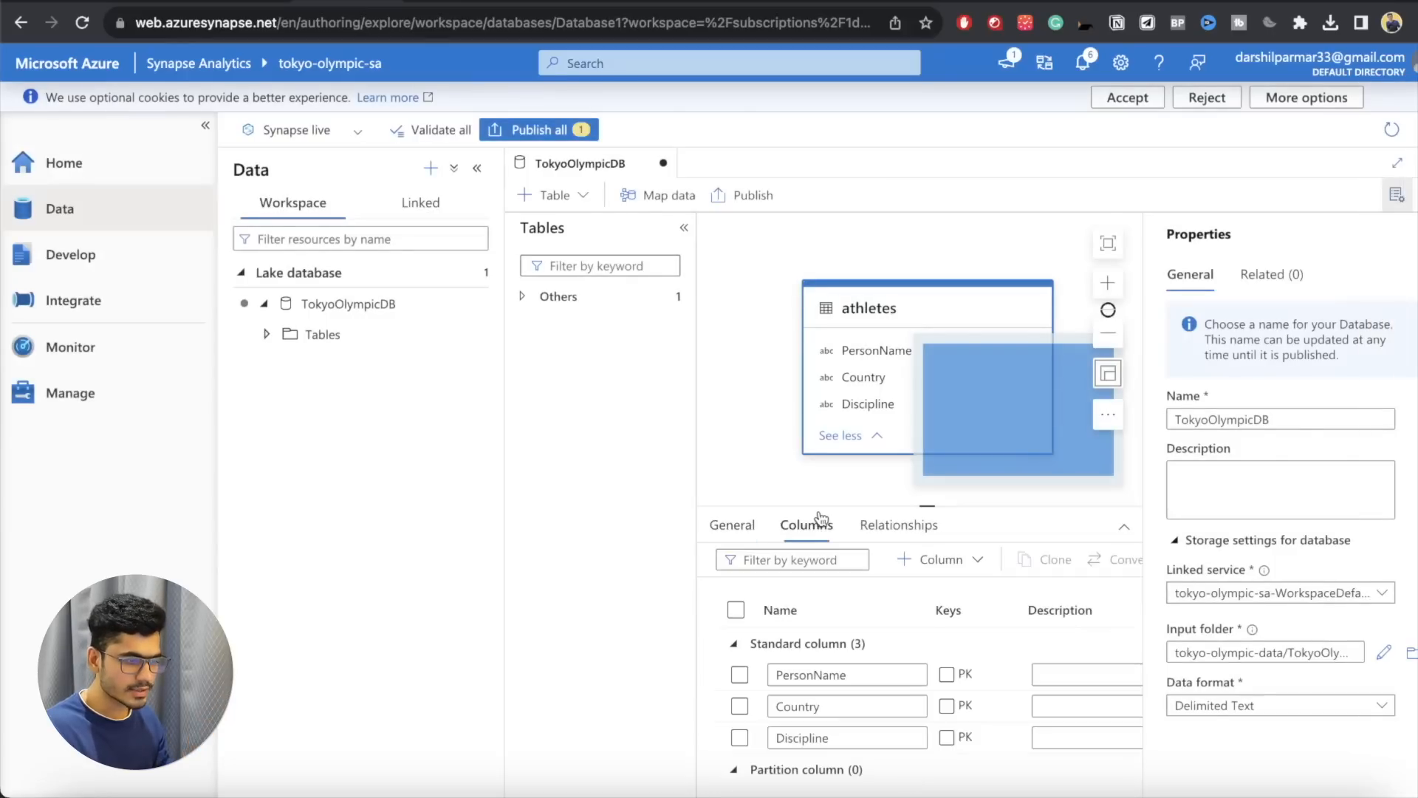
left_click(1396, 195)
left_click(1396, 195)
left_click(1396, 196)
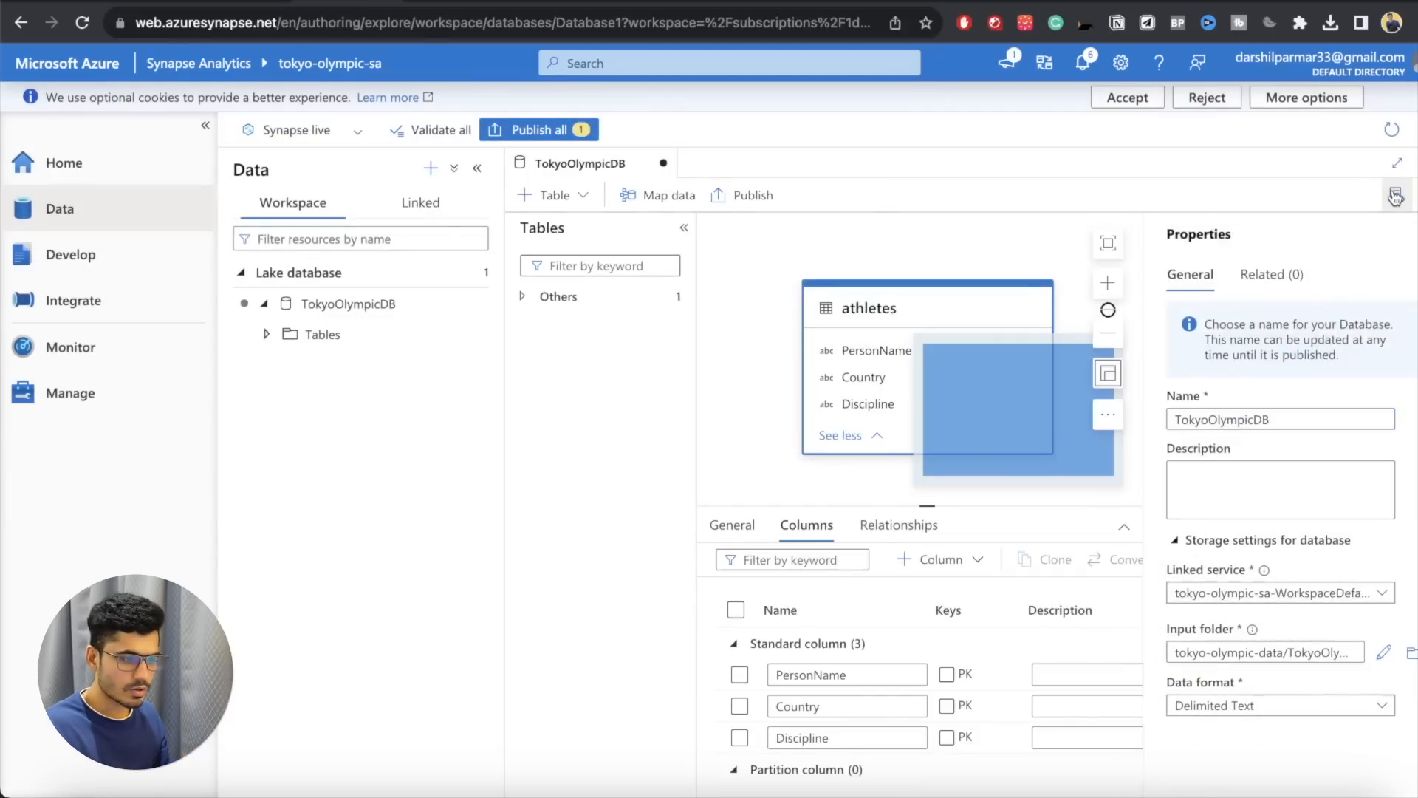
left_click(206, 126)
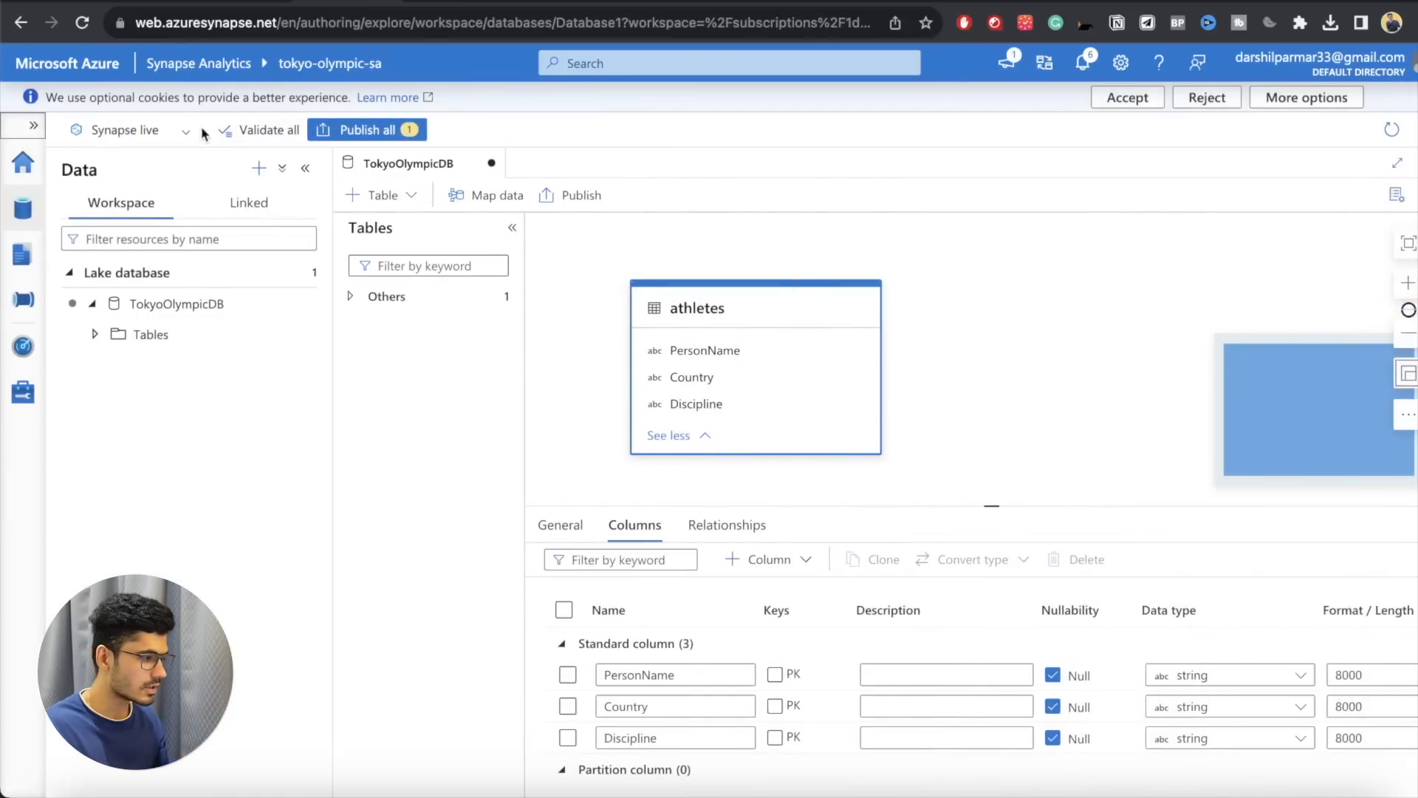
left_click(305, 169)
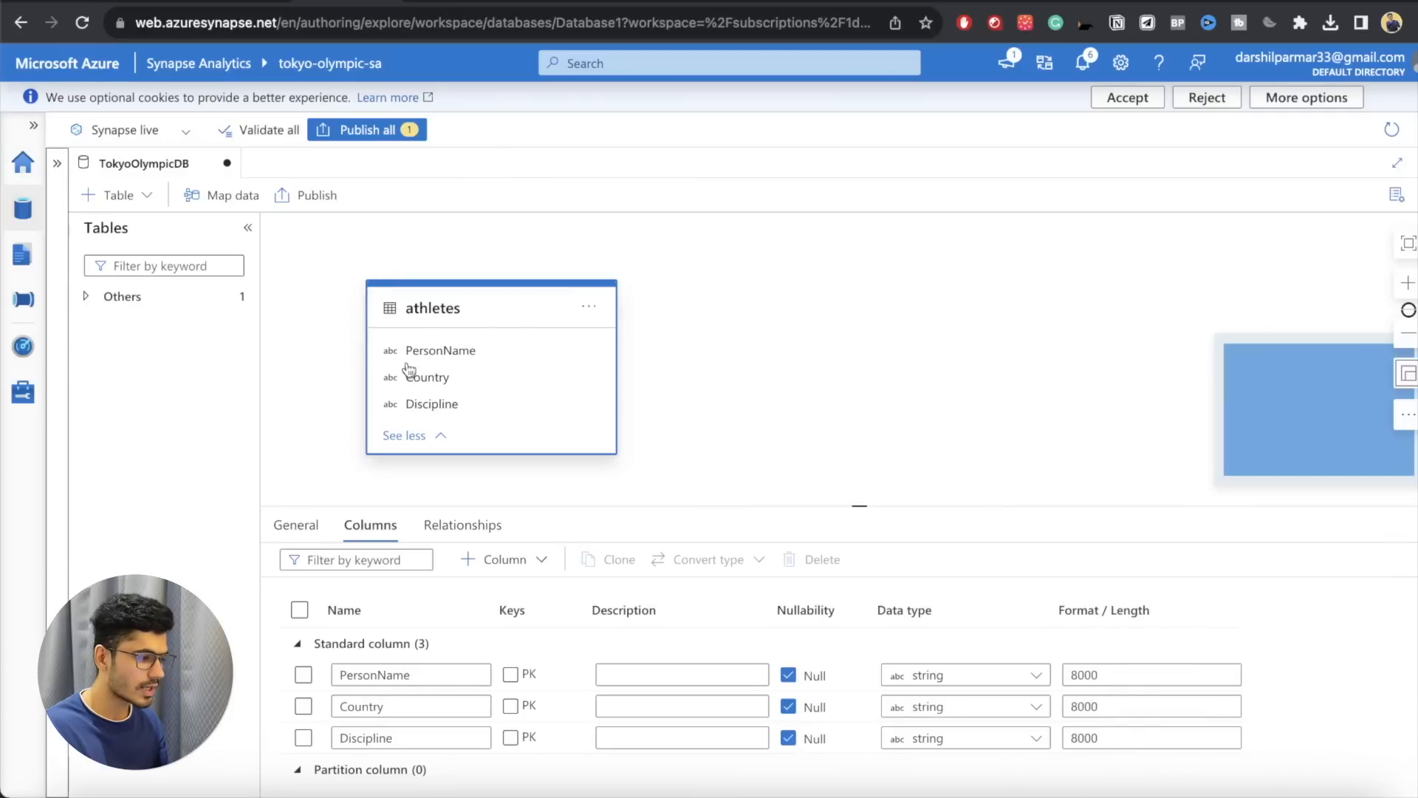
left_click(385, 679)
left_click(383, 709)
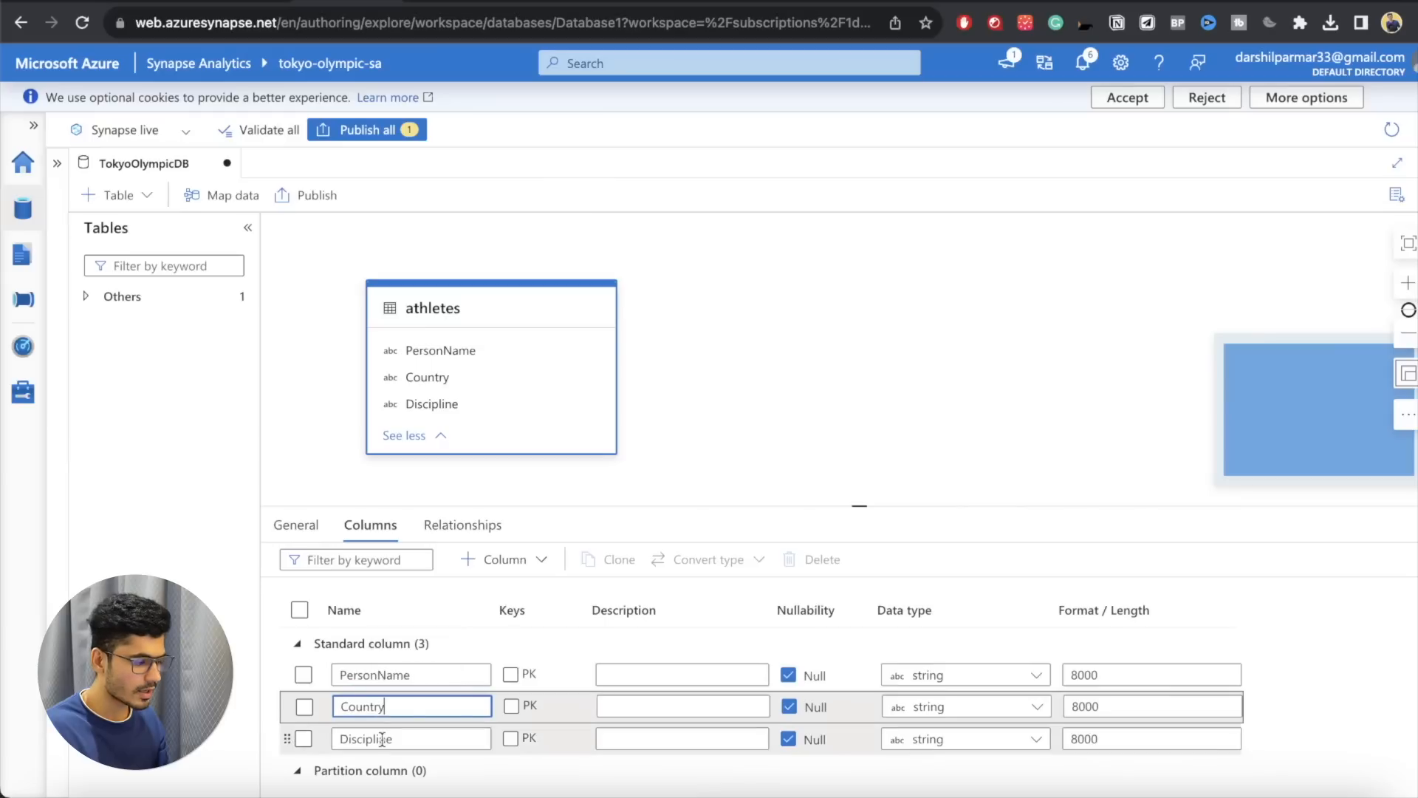
left_click(382, 738)
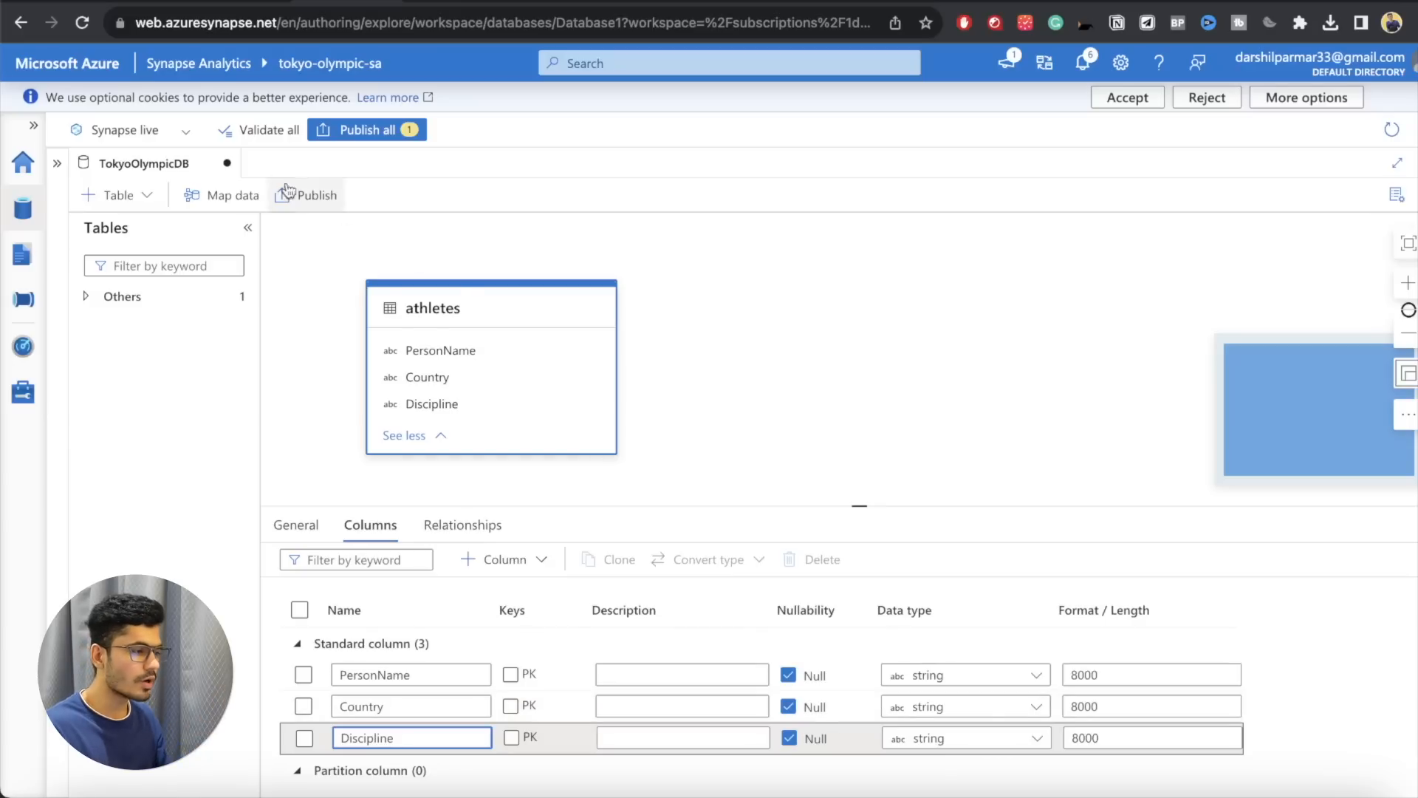
Step: Validate the whole workspace and publish the pending TokyoOlympicDB database to the live environment
left_click(268, 130)
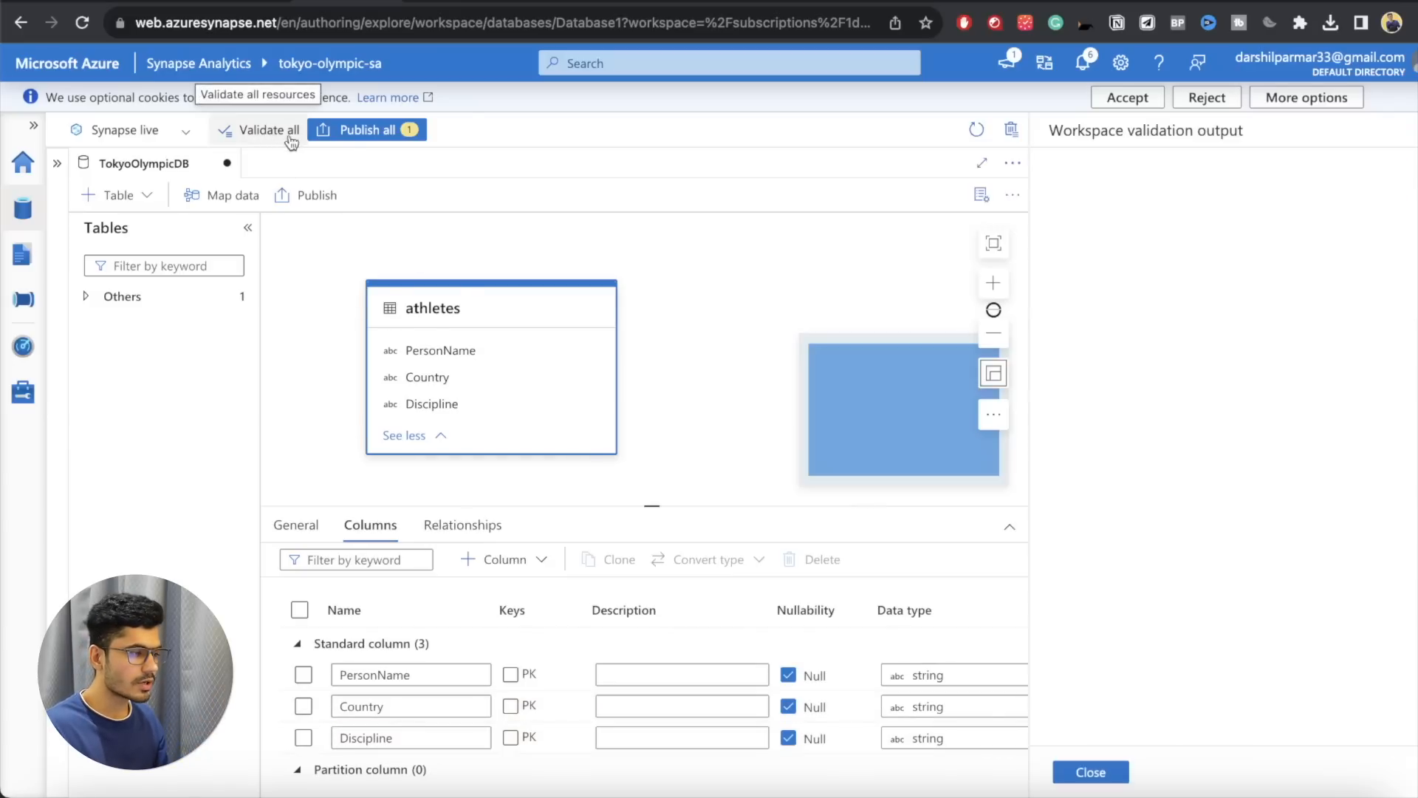
left_click(347, 131)
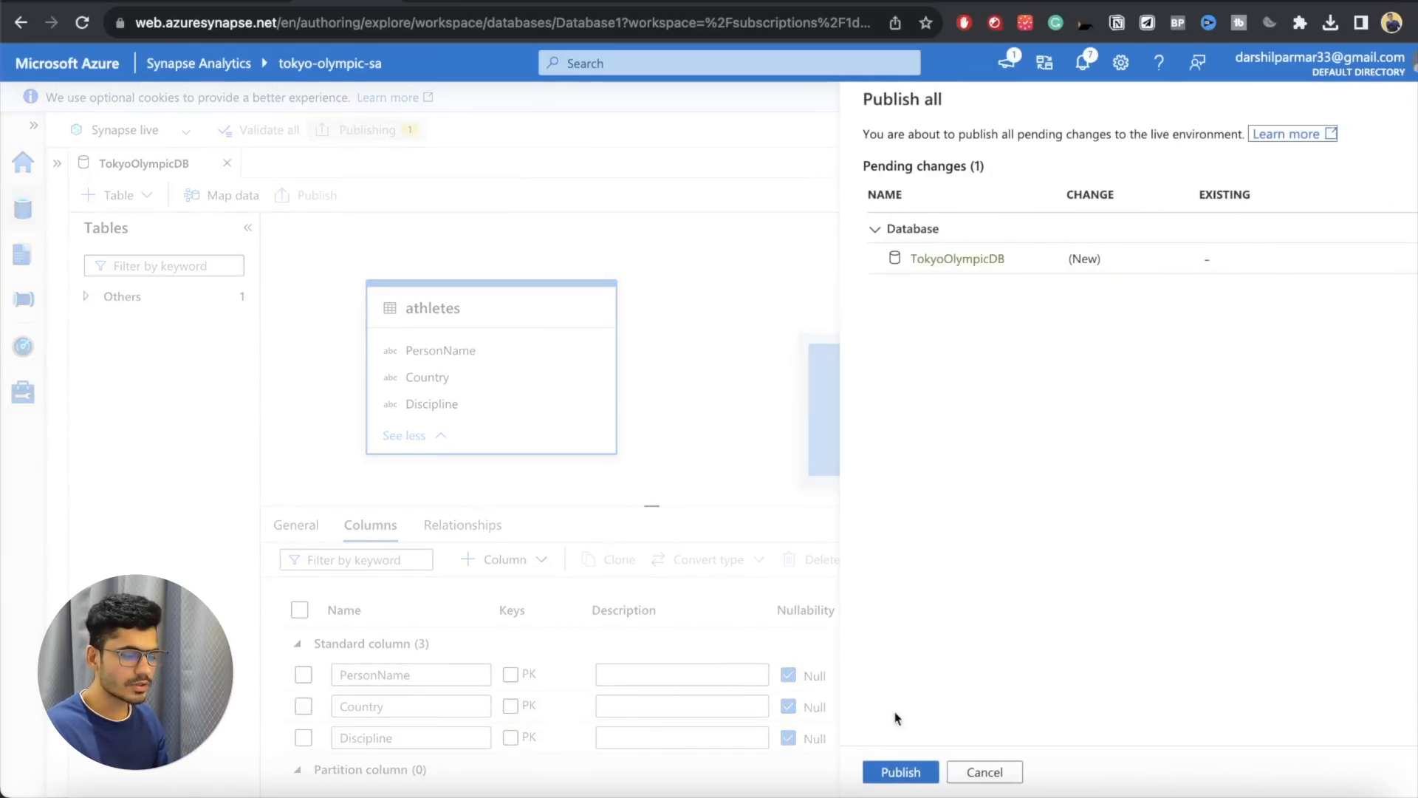
left_click(899, 772)
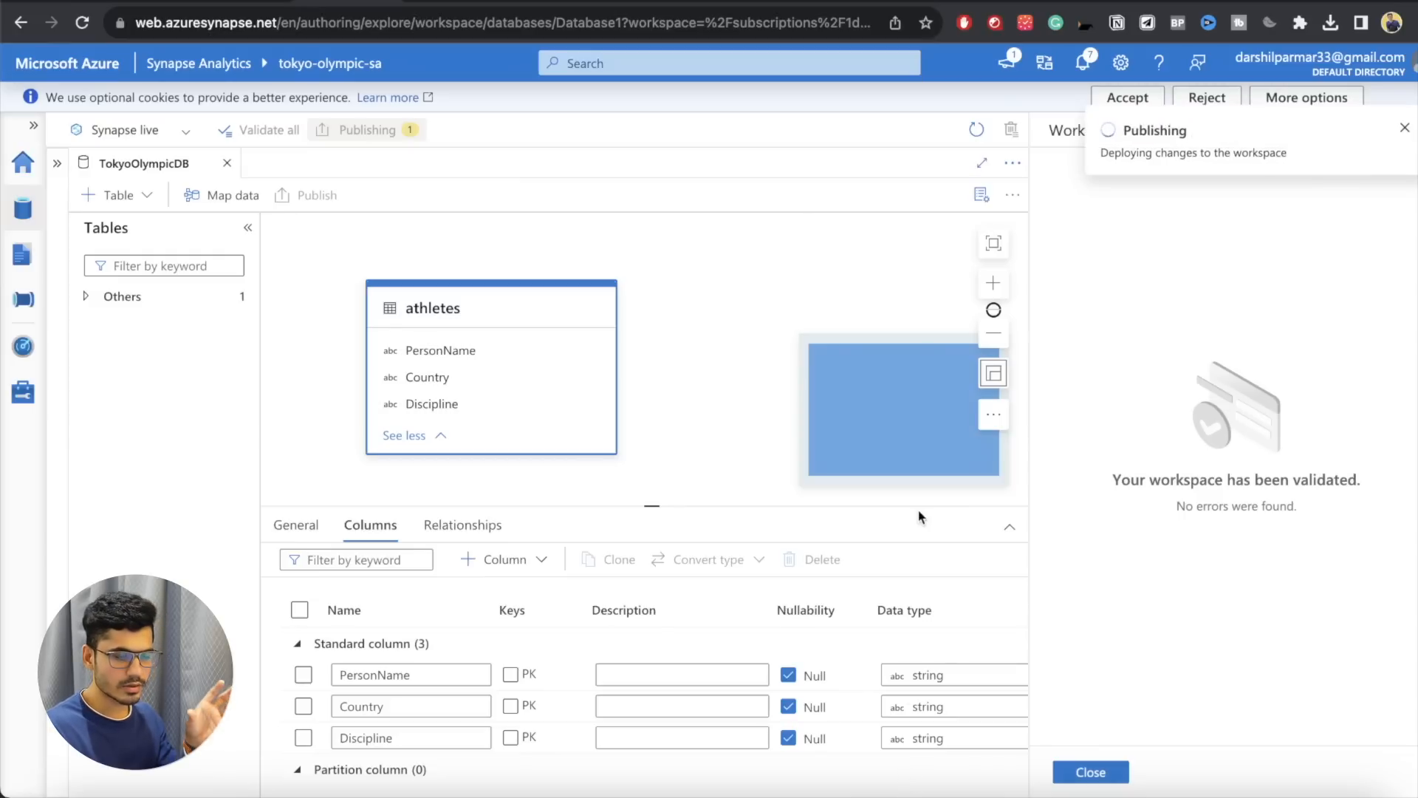
Step: Find the athletes table under the TokyoOlympicDB lake database in the workspace resources and check which actions it offers
left_click(97, 296)
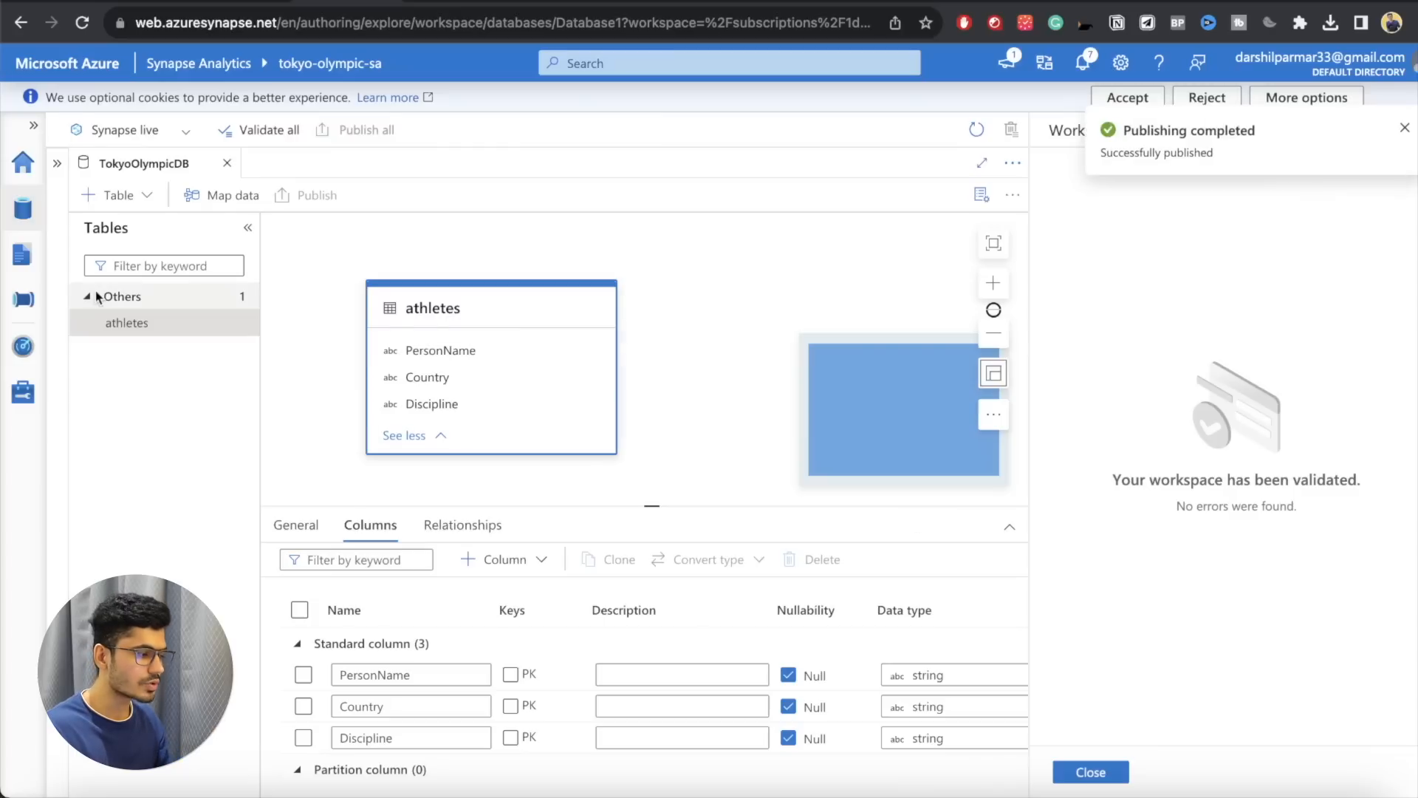
left_click(112, 322)
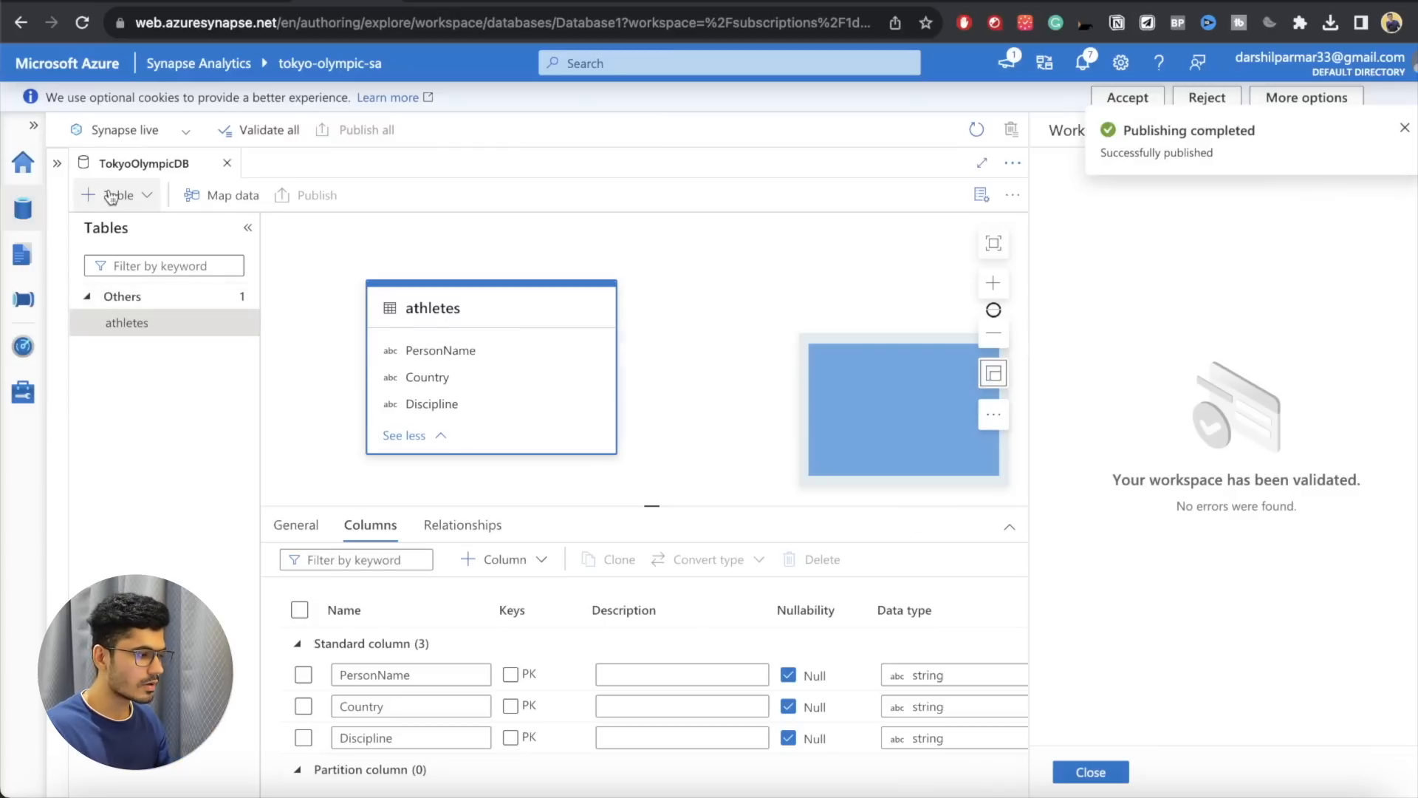
left_click(57, 163)
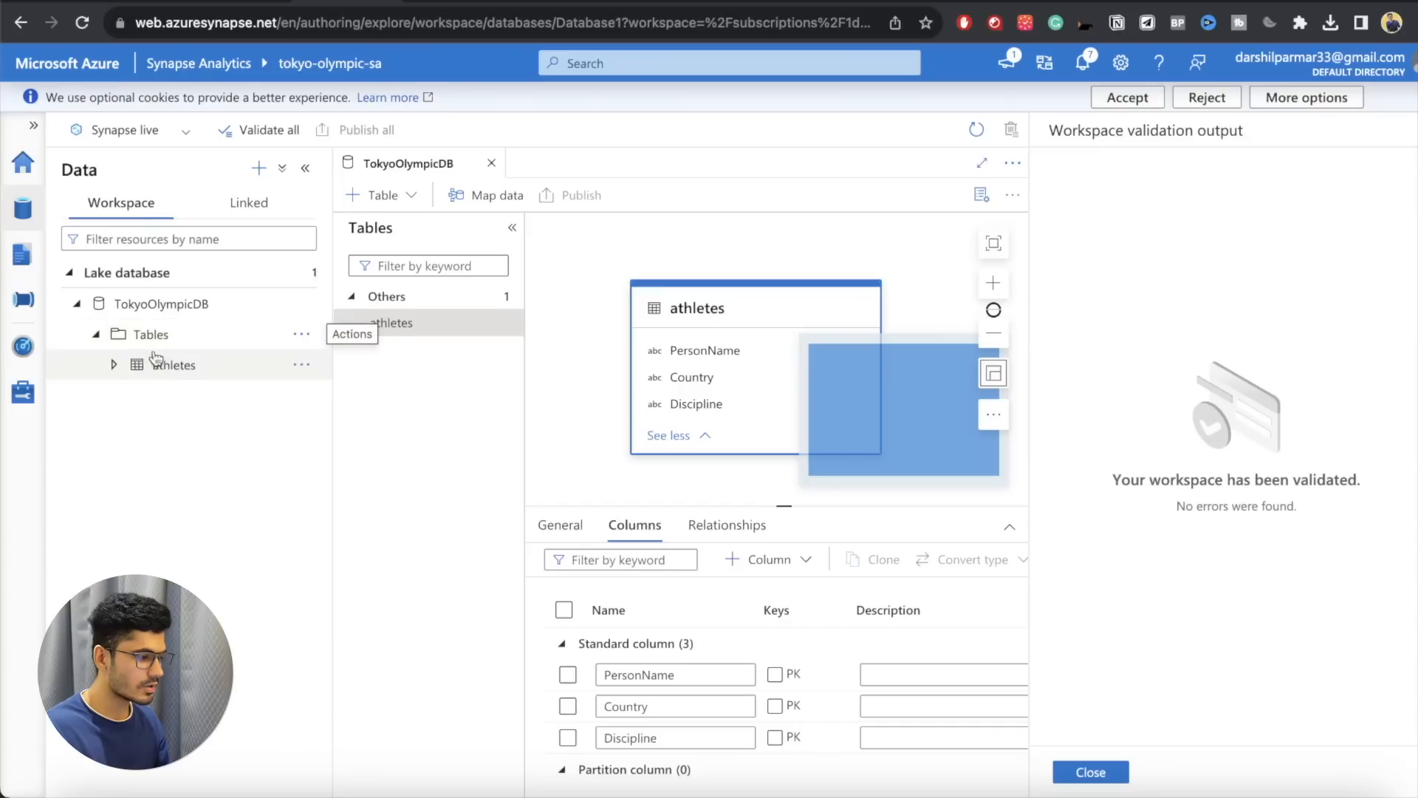
left_click(151, 370)
left_click(300, 365)
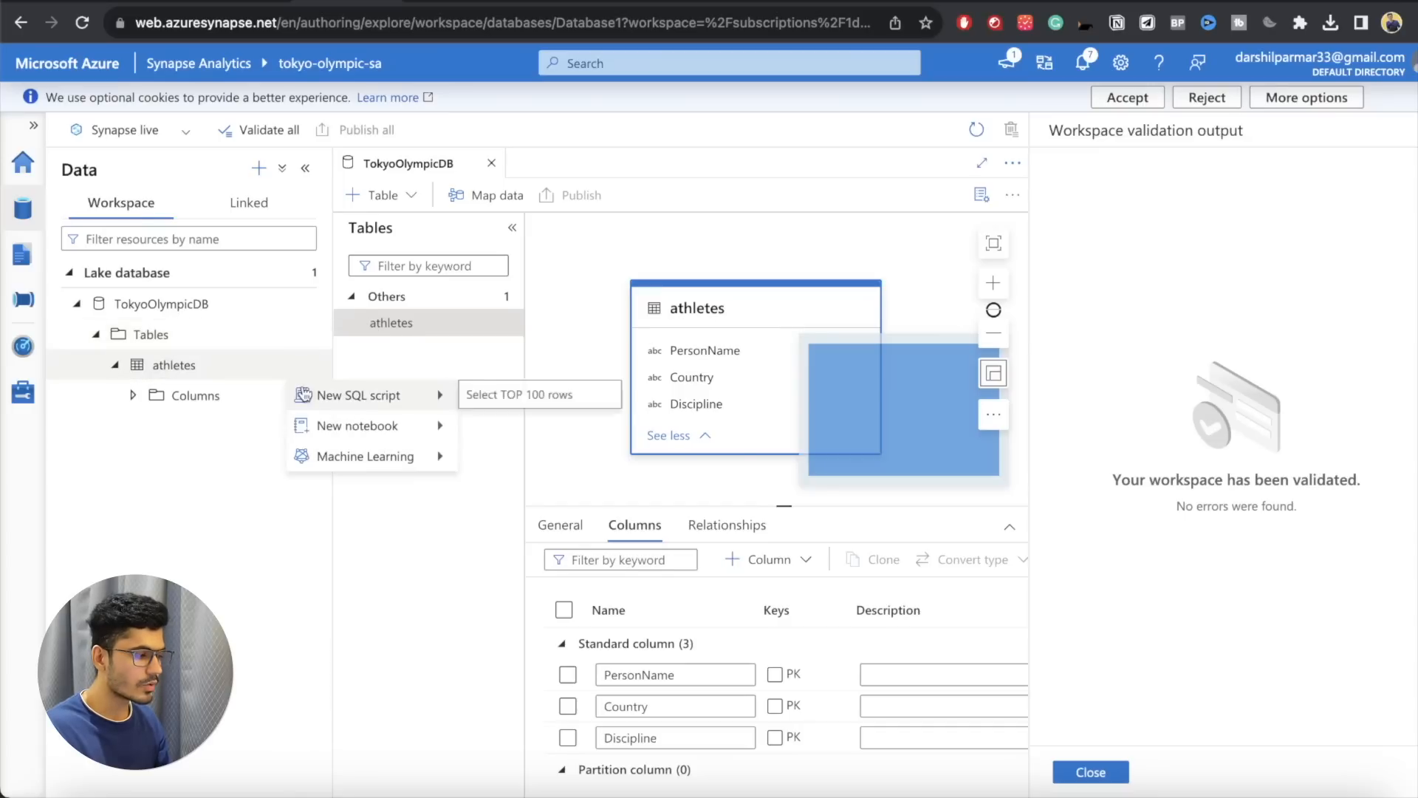
left_click(249, 402)
left_click(255, 366)
left_click(300, 364)
left_click(299, 365)
left_click(115, 365)
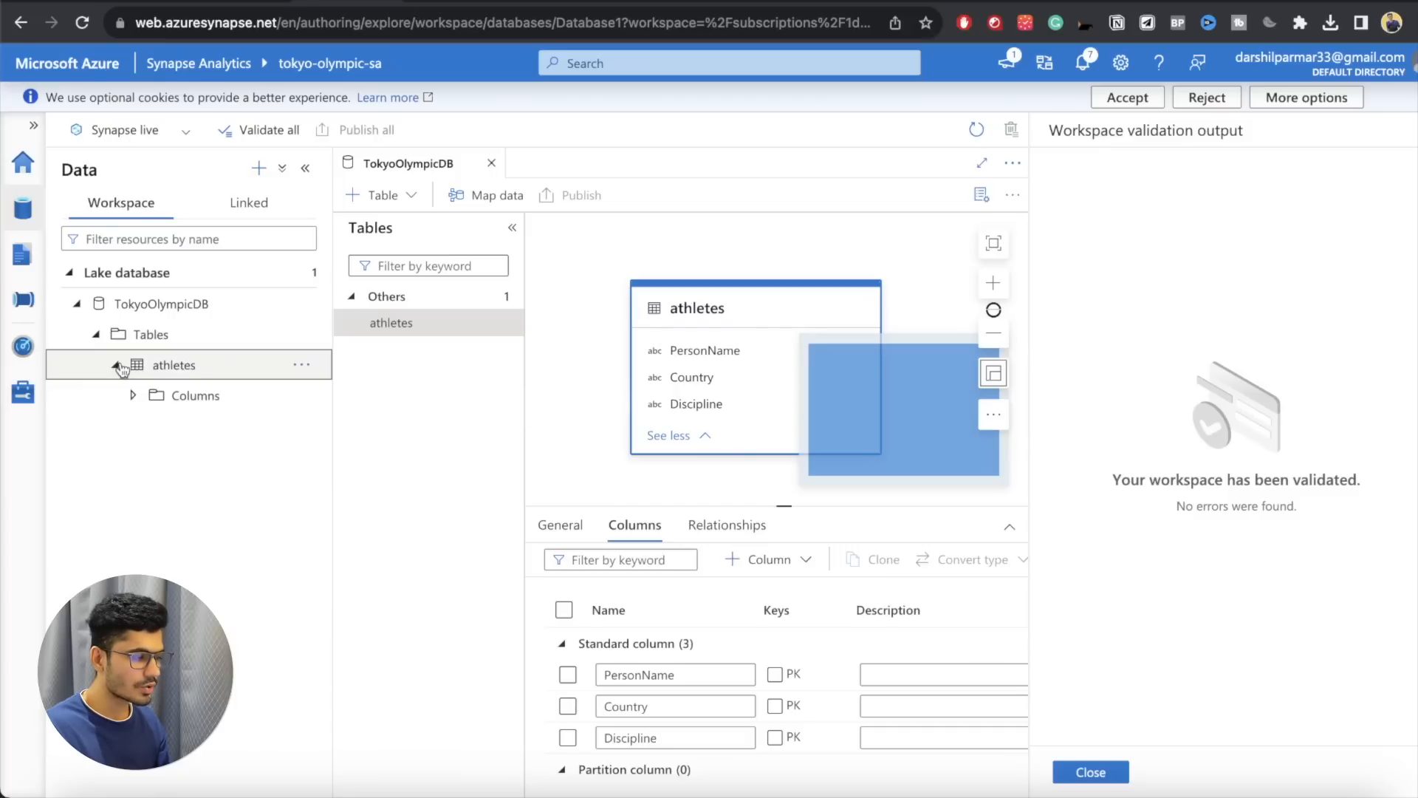
Step: Create an empty SQL script from the athletes table and write the query SELECT * FROM athletes;
left_click(303, 365)
mouse_move(325, 395)
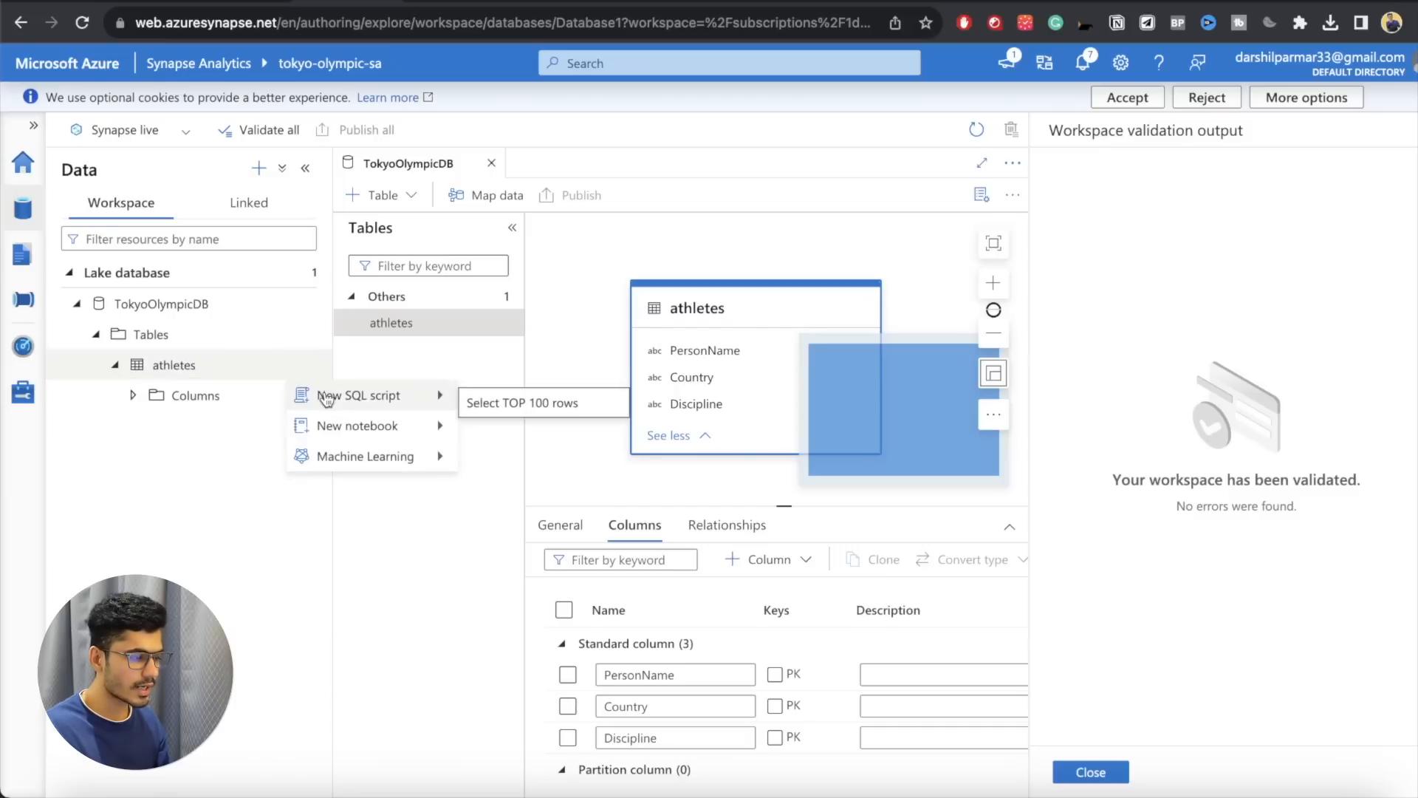
left_click(482, 401)
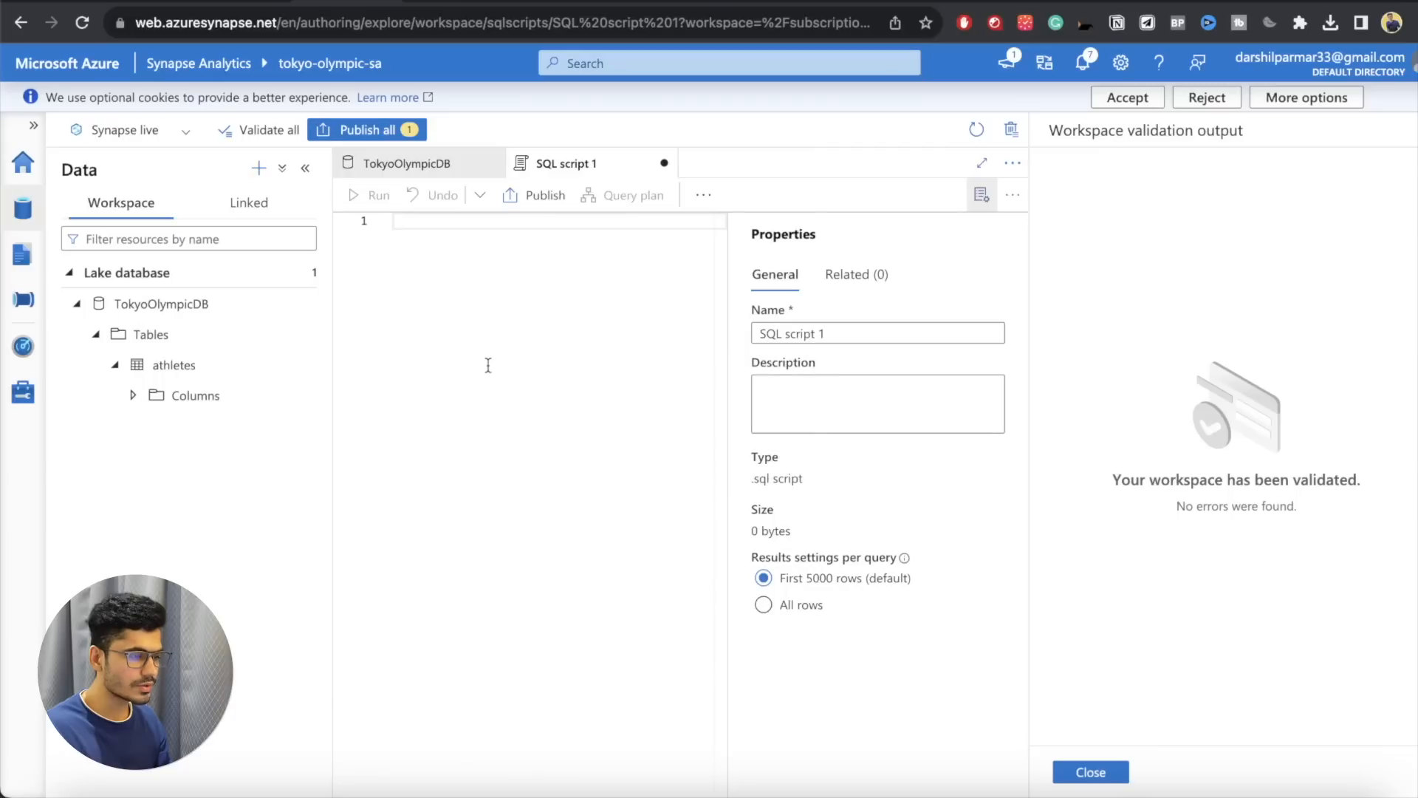
type("SELECT")
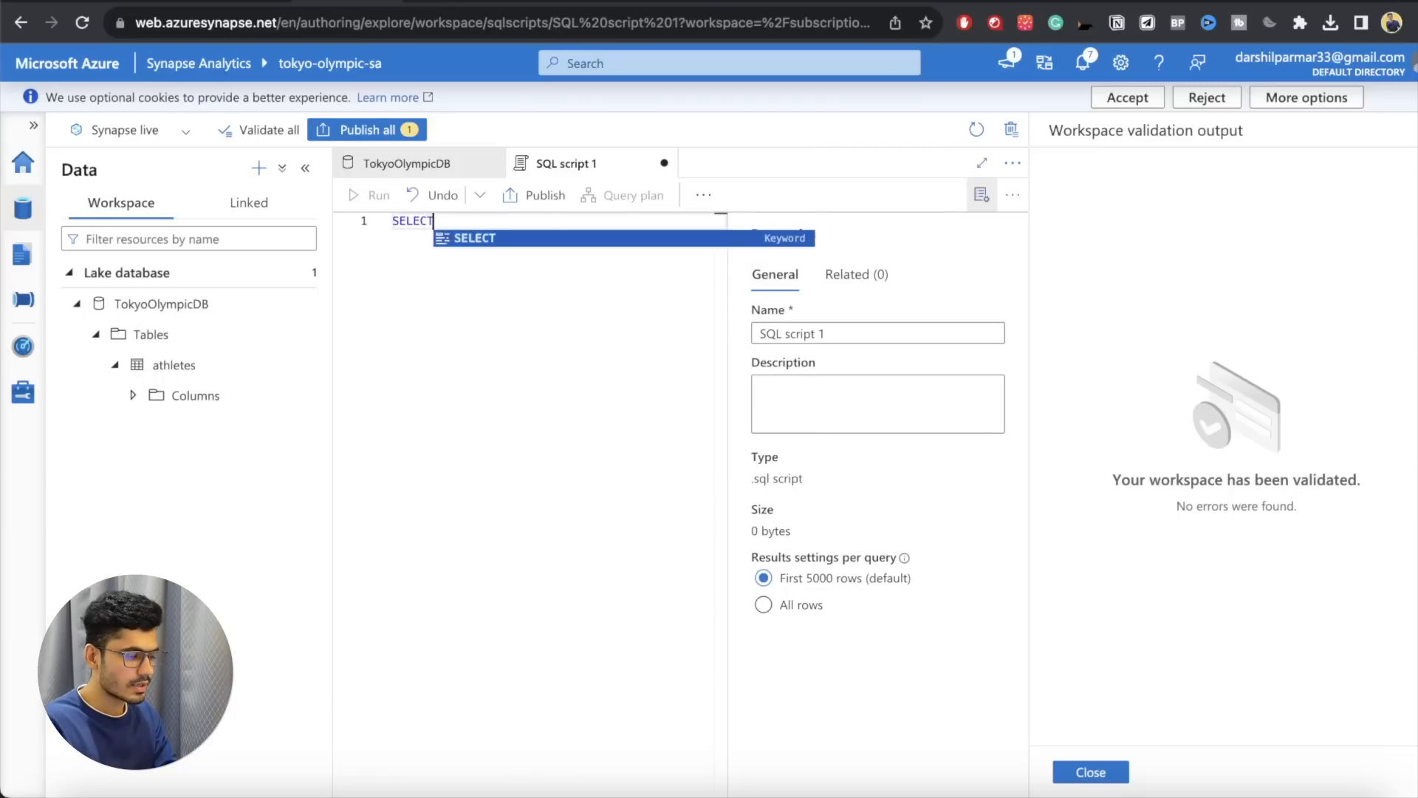
type(" * FROM")
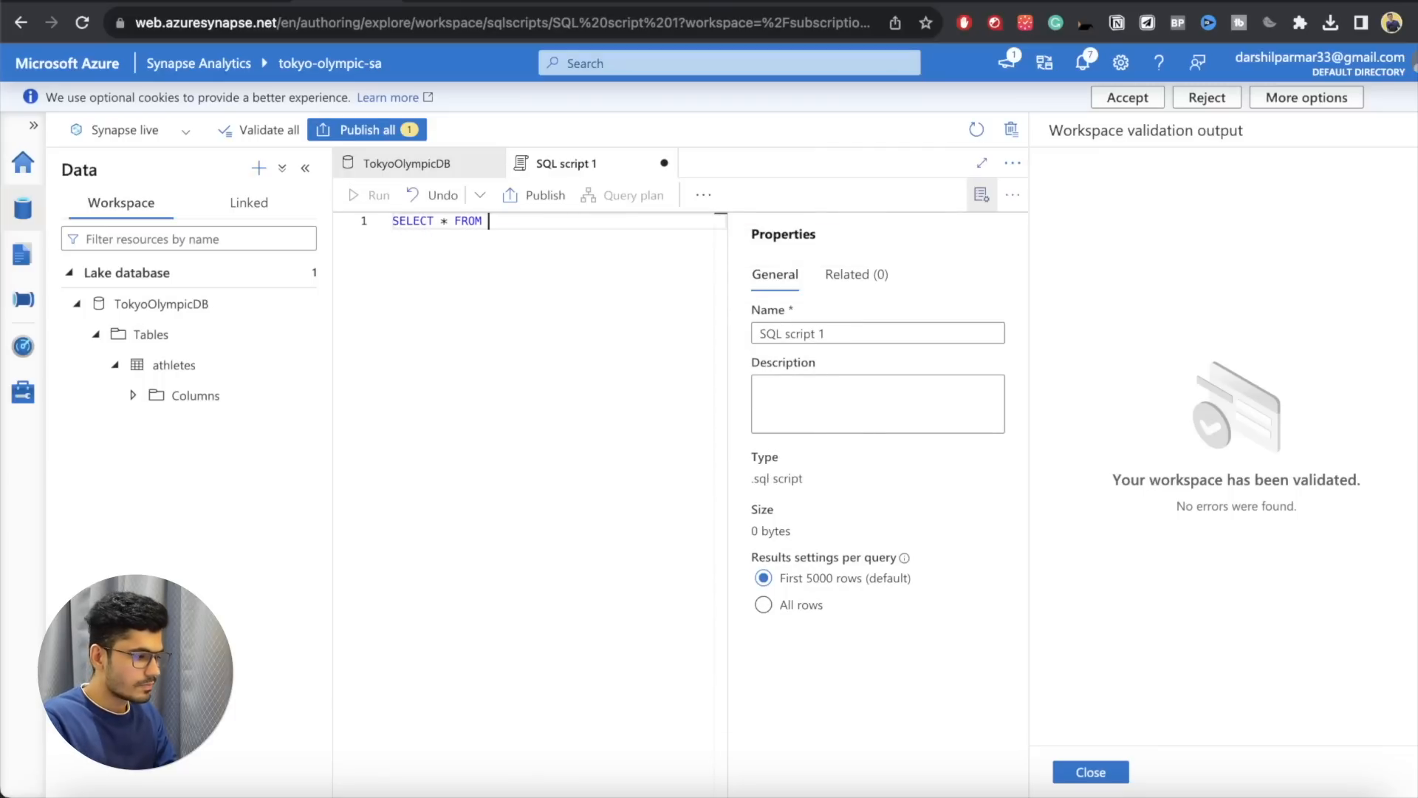
double_click(173, 364)
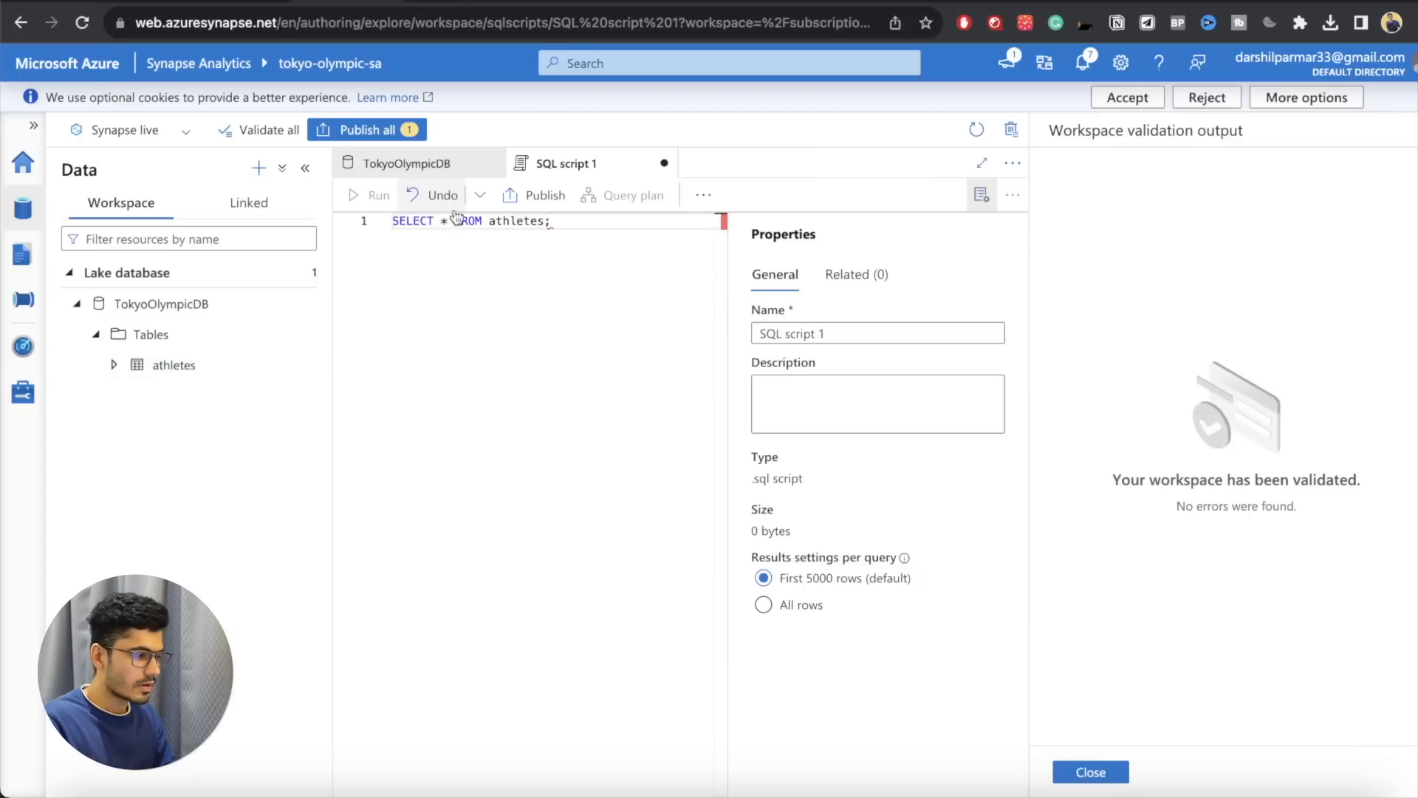
key("shift+Left")
key("shift+Left")
key("shift+Left")
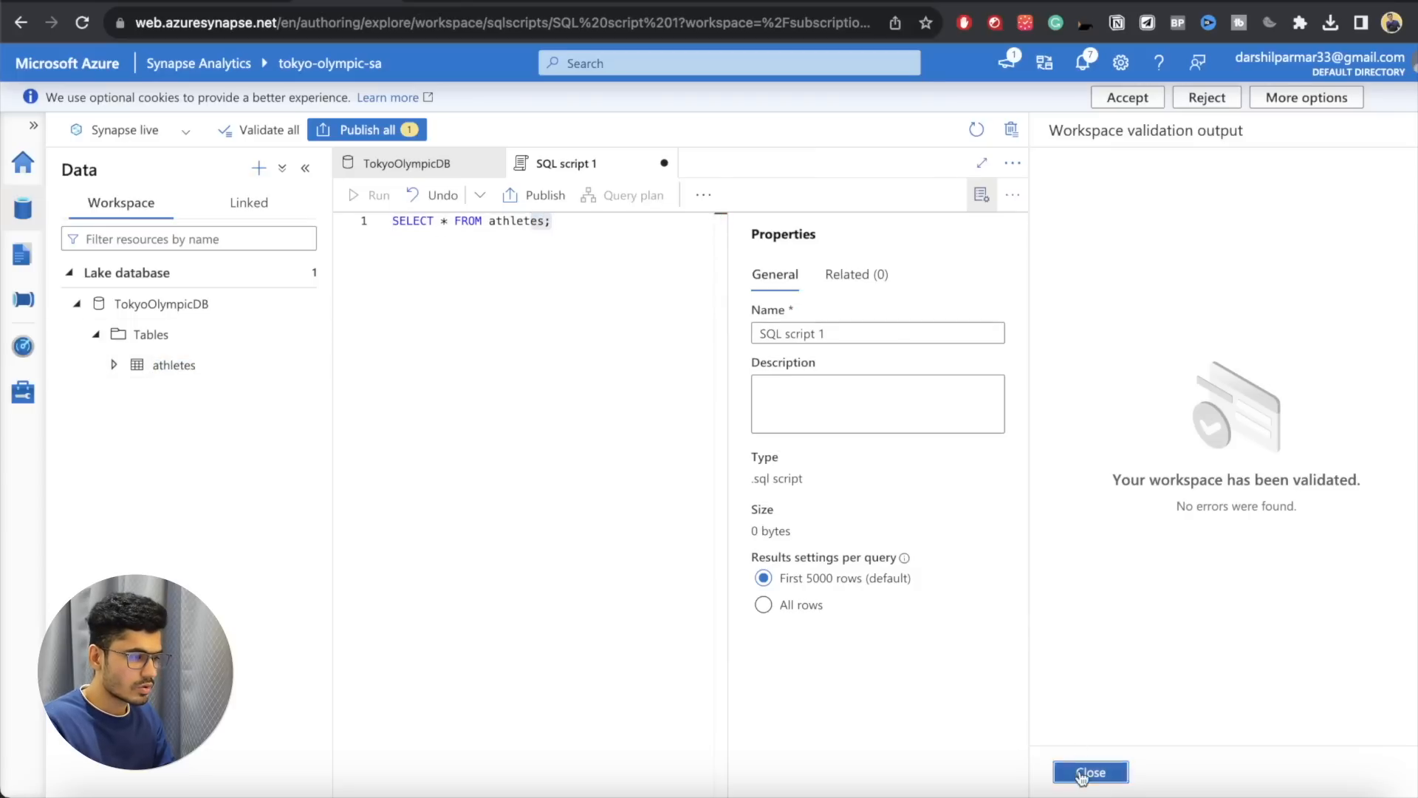
Step: Close the workspace validation output, refresh the script's database list and set the script to use TokyoOlympicDB
left_click(1086, 770)
left_click(992, 228)
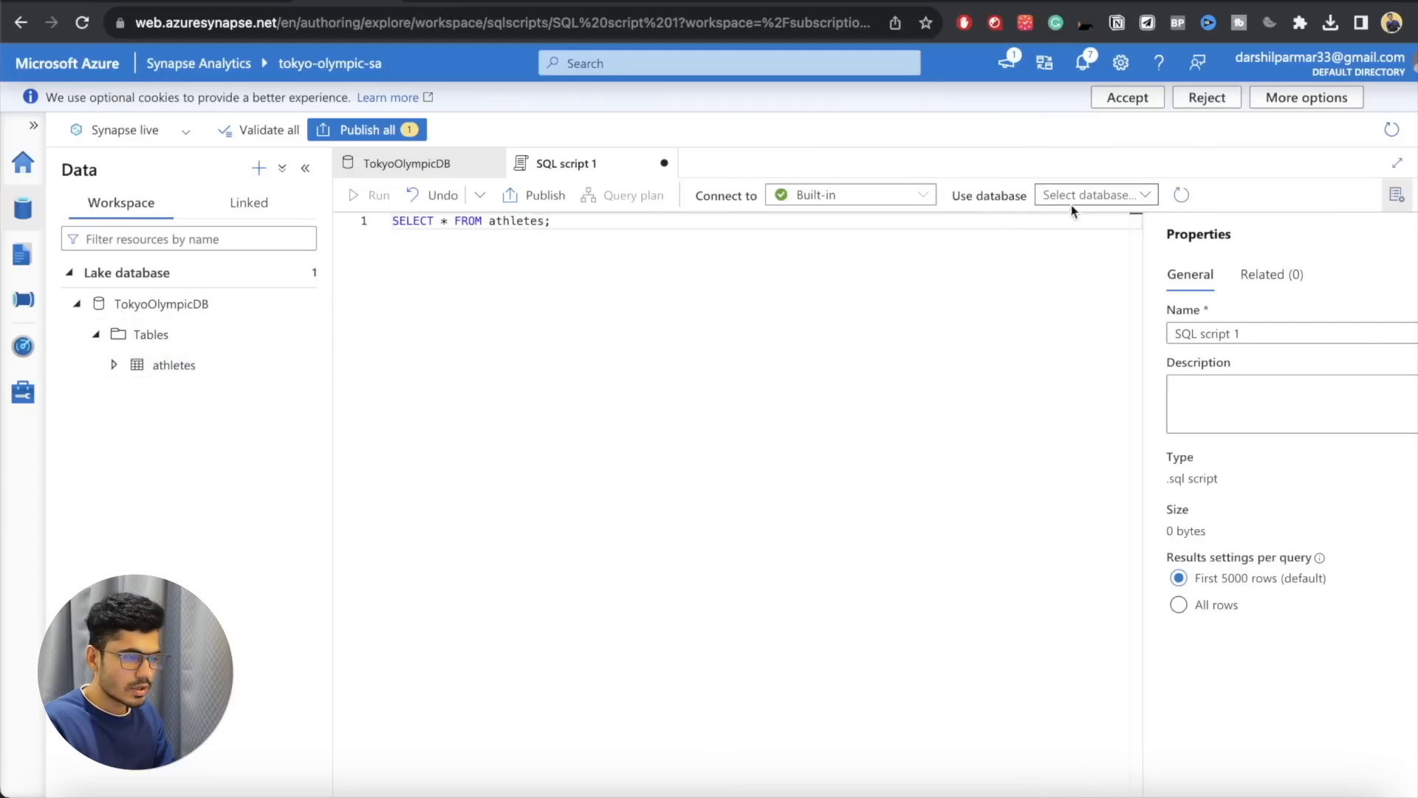
left_click(1100, 202)
left_click(1086, 222)
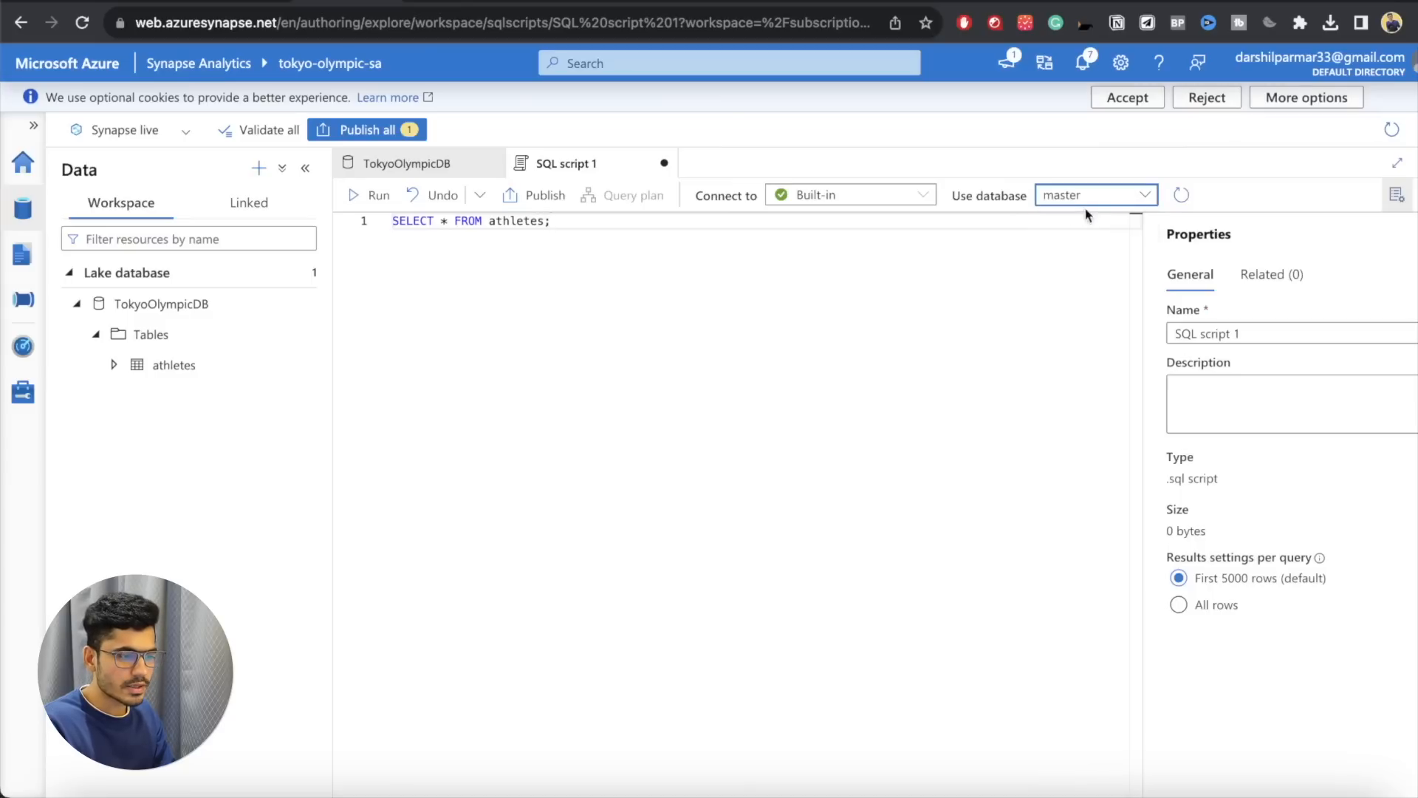
left_click(1100, 202)
left_click(1090, 216)
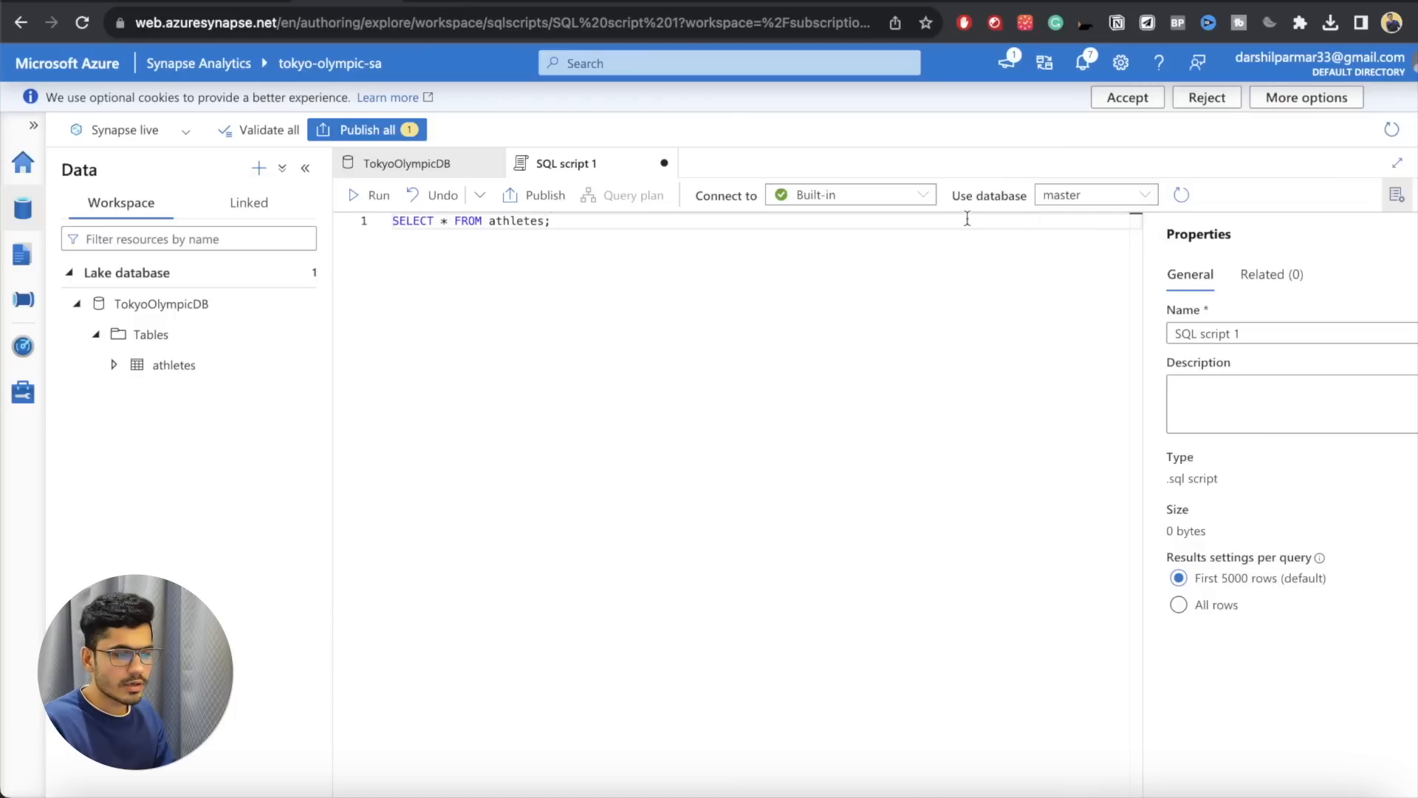
left_click_drag(951, 200, 1028, 201)
left_click(1180, 196)
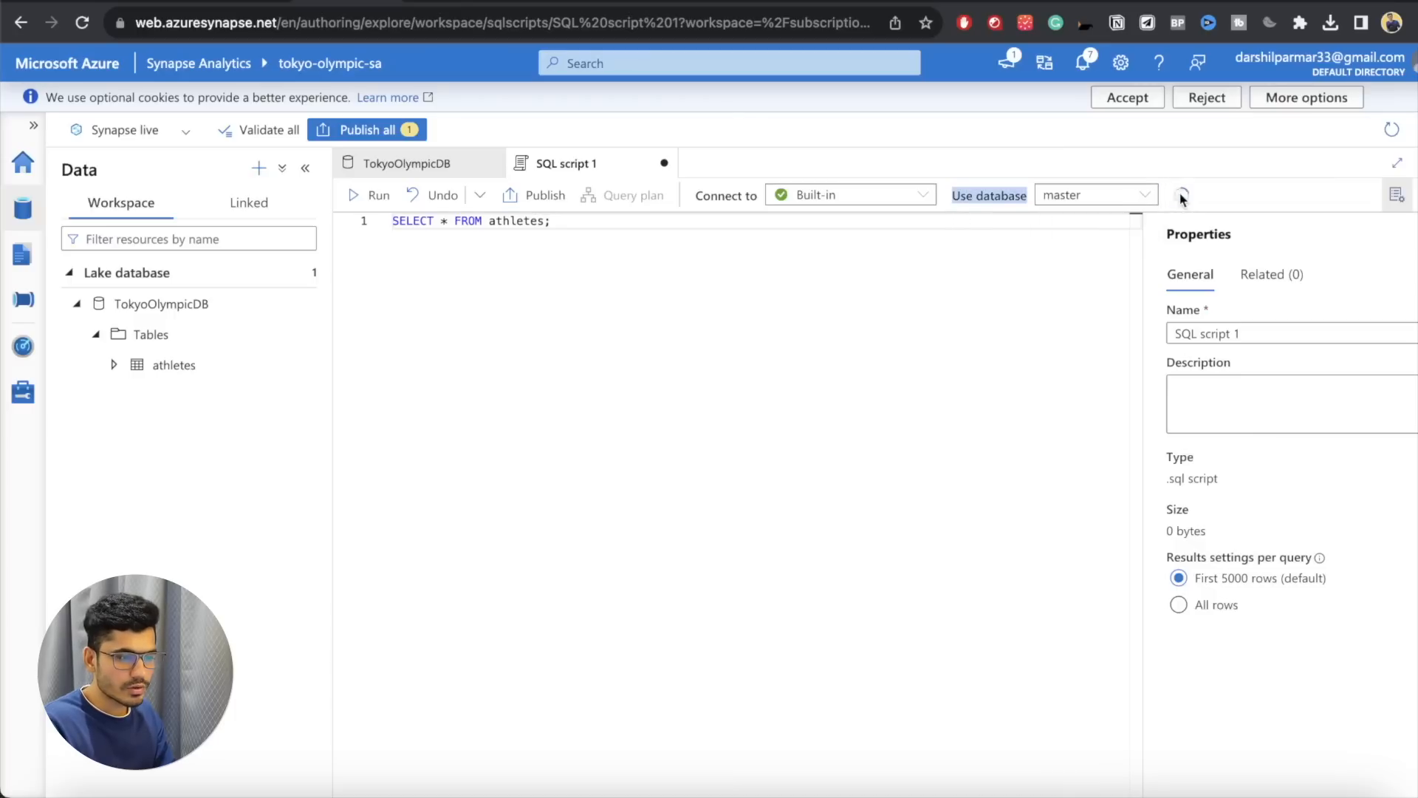
left_click(1124, 197)
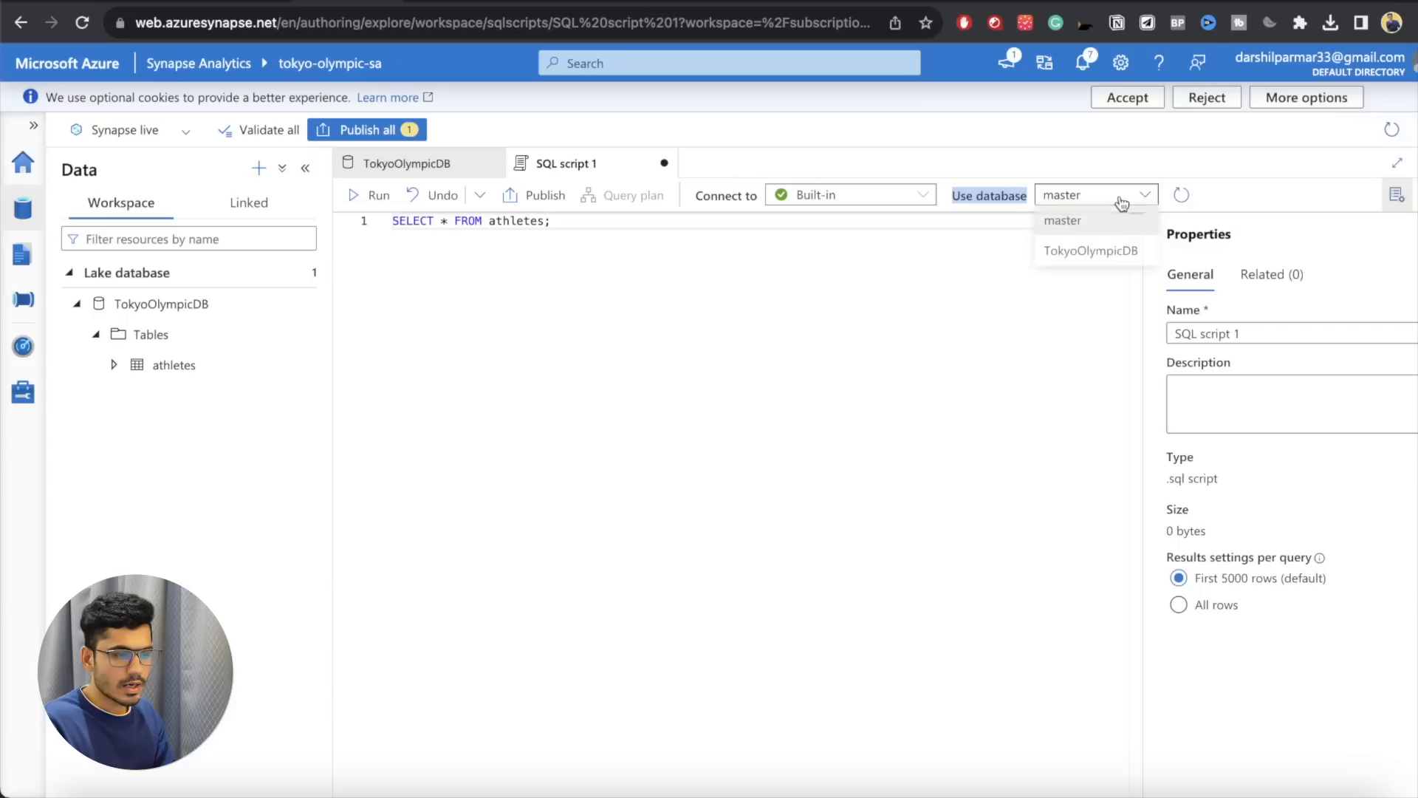
left_click(1086, 253)
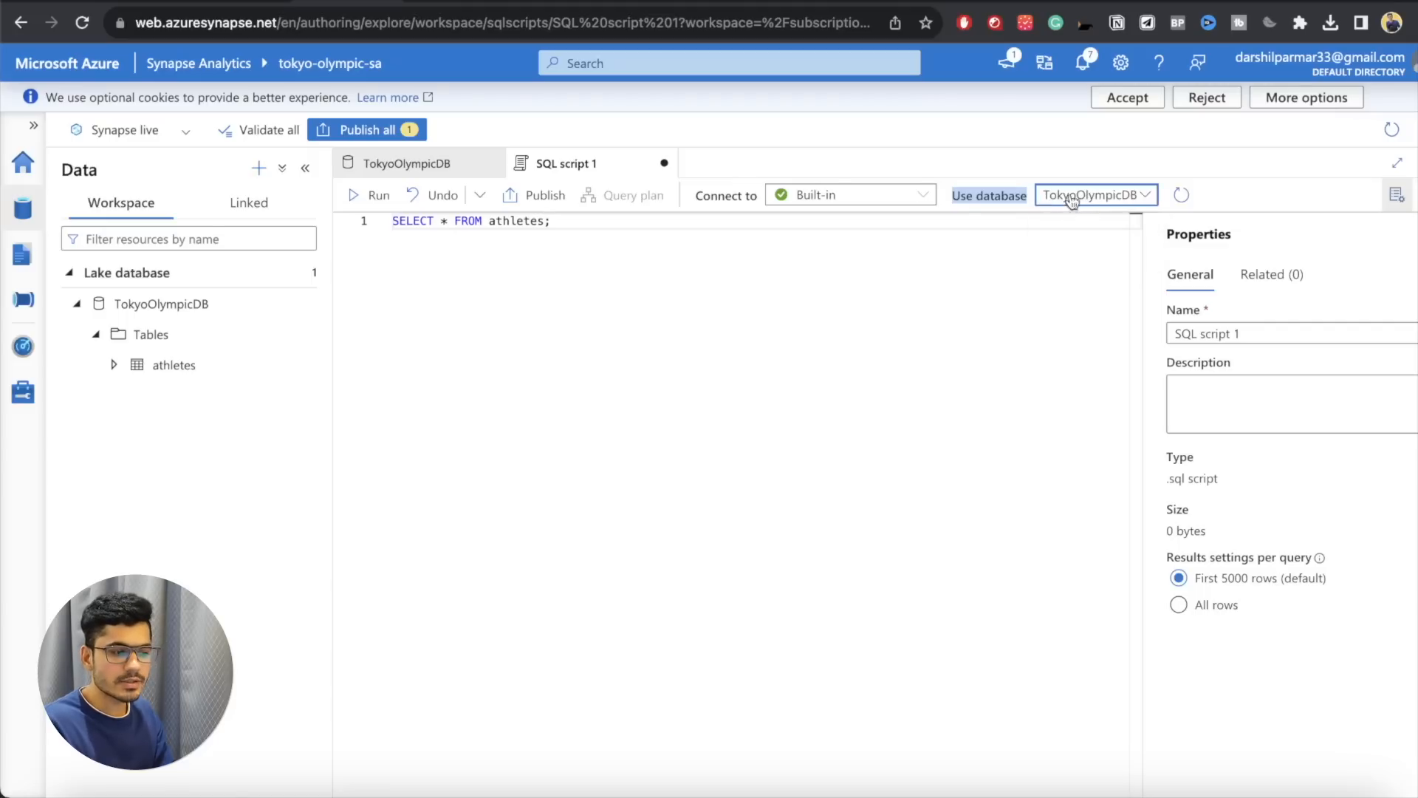
Step: Check the available SQL pools, run the athletes query on the Built-in serverless pool and browse its results
left_click(799, 256)
left_click(816, 198)
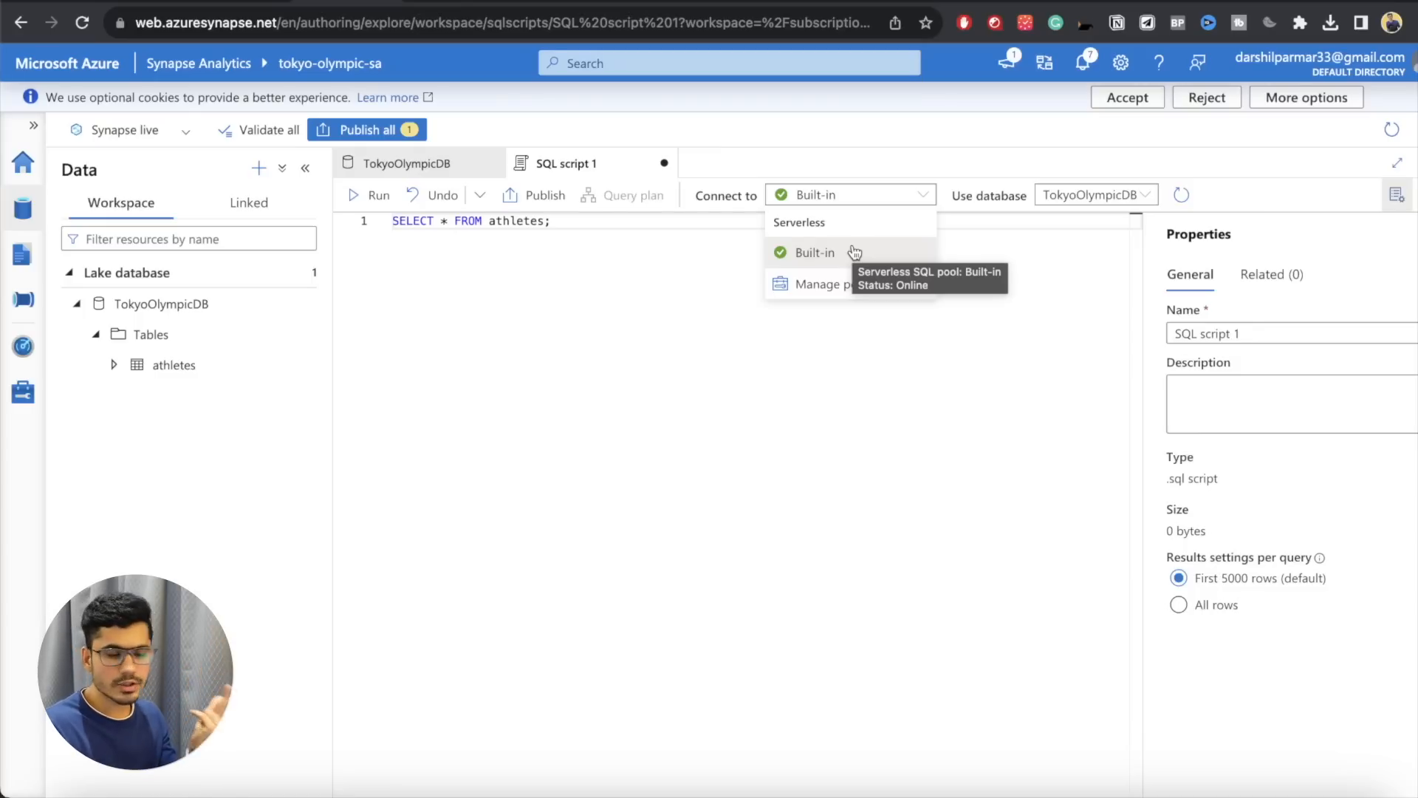
left_click(573, 221)
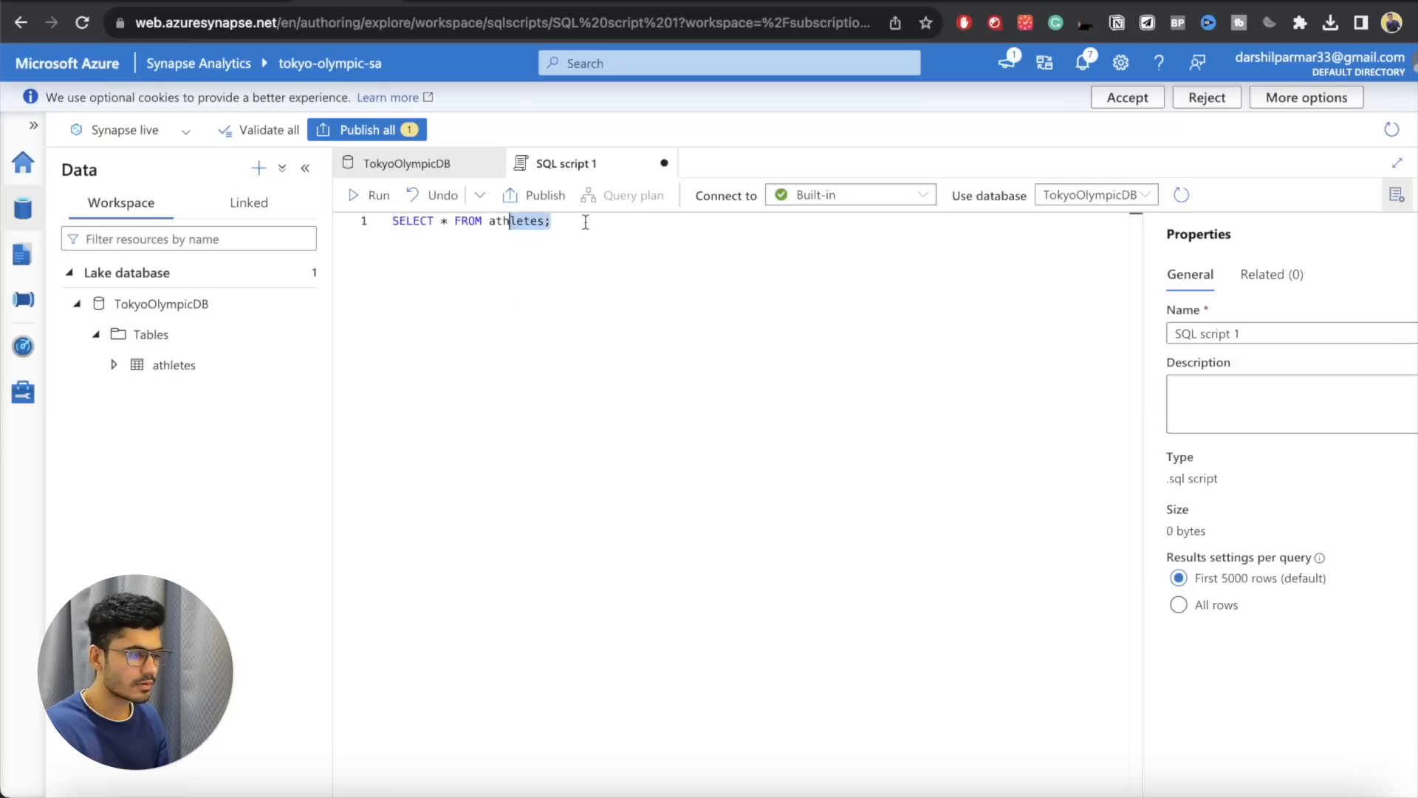
left_click(373, 198)
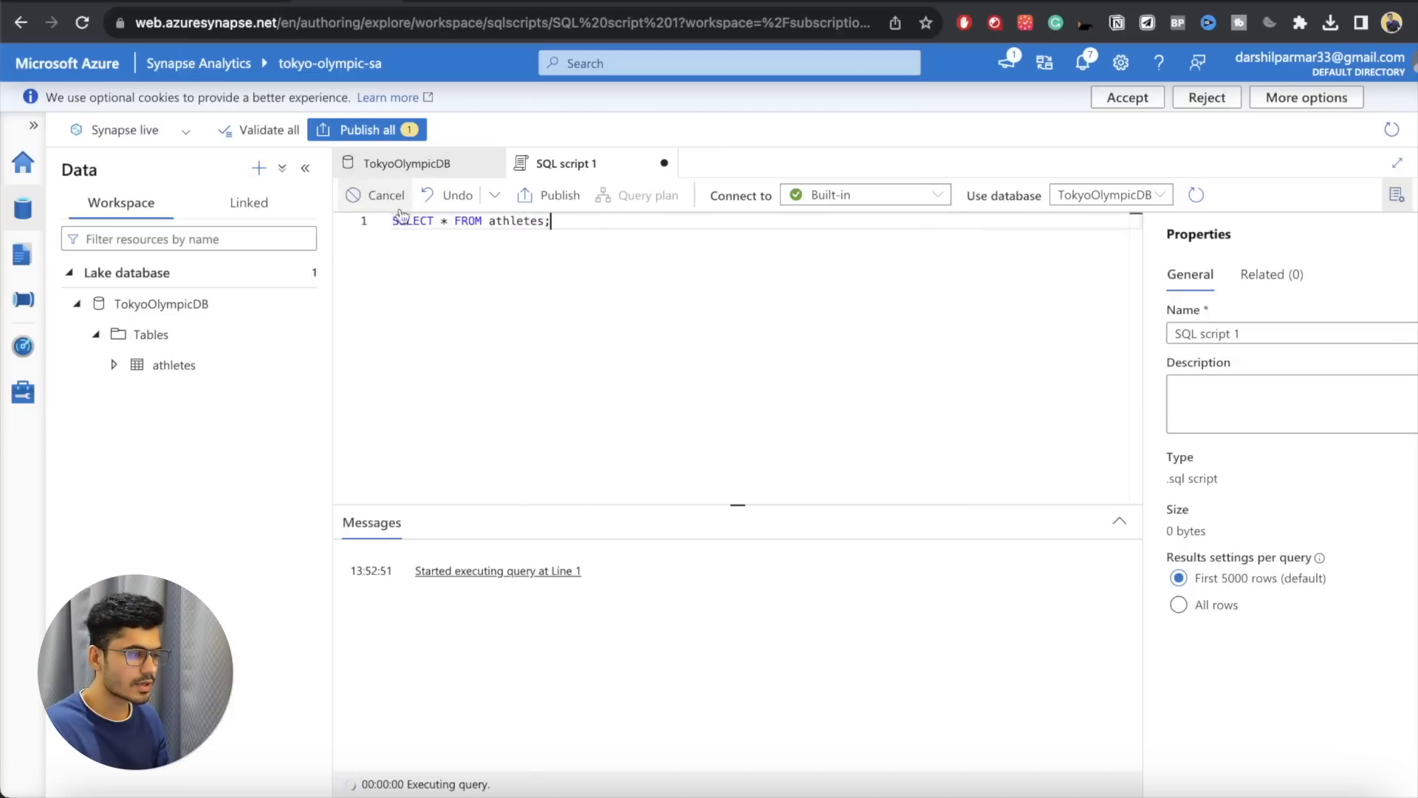
scroll(631, 696, "down", 5)
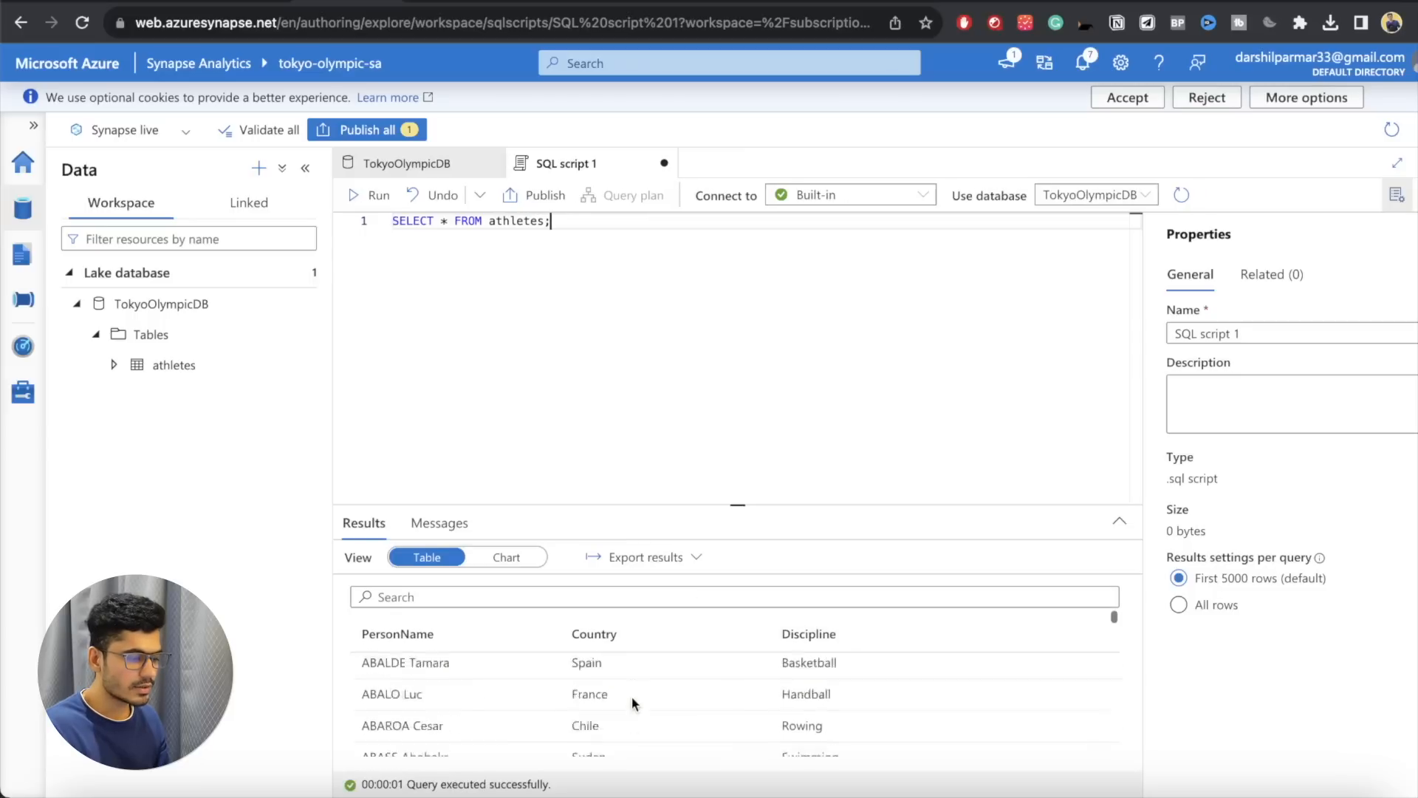
scroll(631, 696, "up", 5)
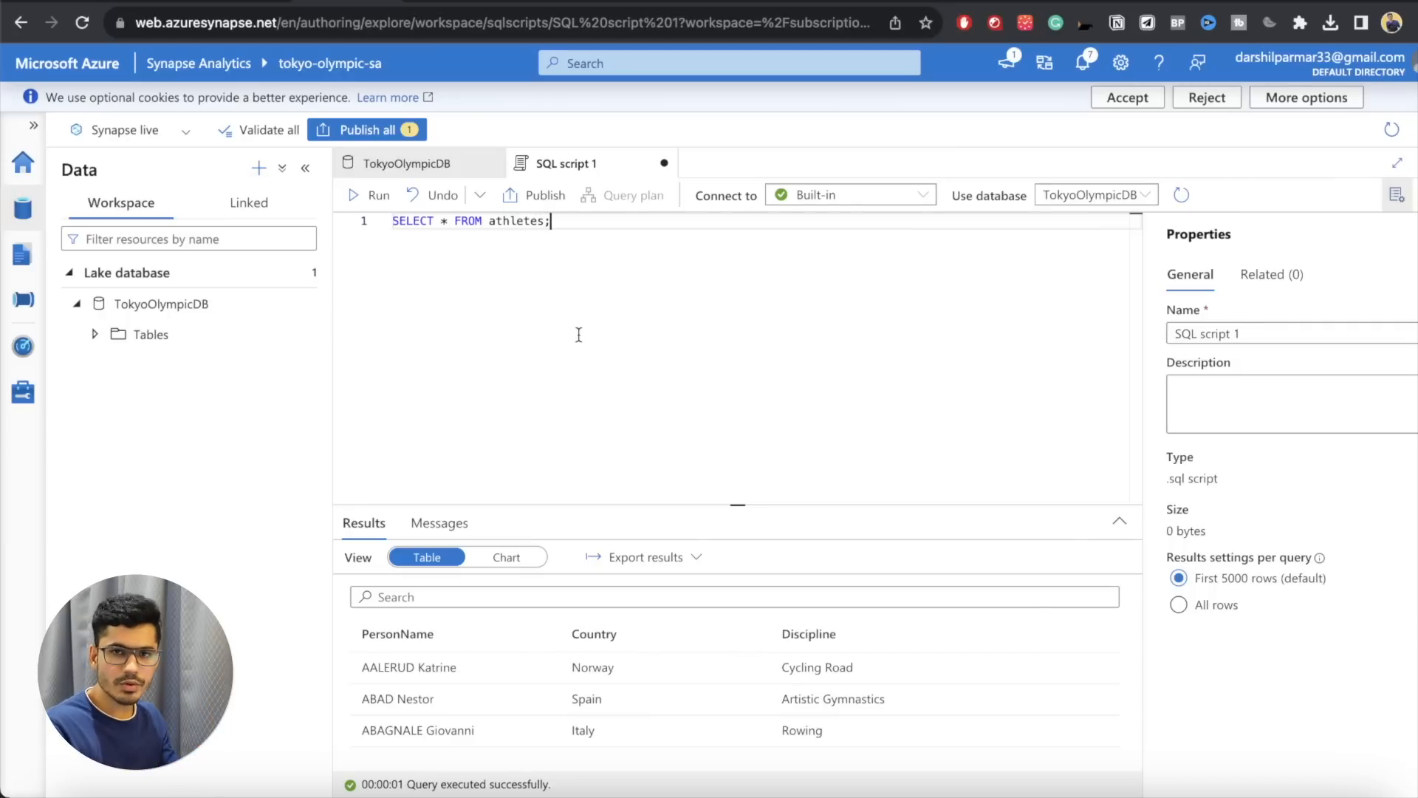
Step: Start a new external table from the data lake in TokyoOlympicDB, named coaches after the storage folder, using the workspace default storage linked service
left_click(457, 164)
left_click(378, 195)
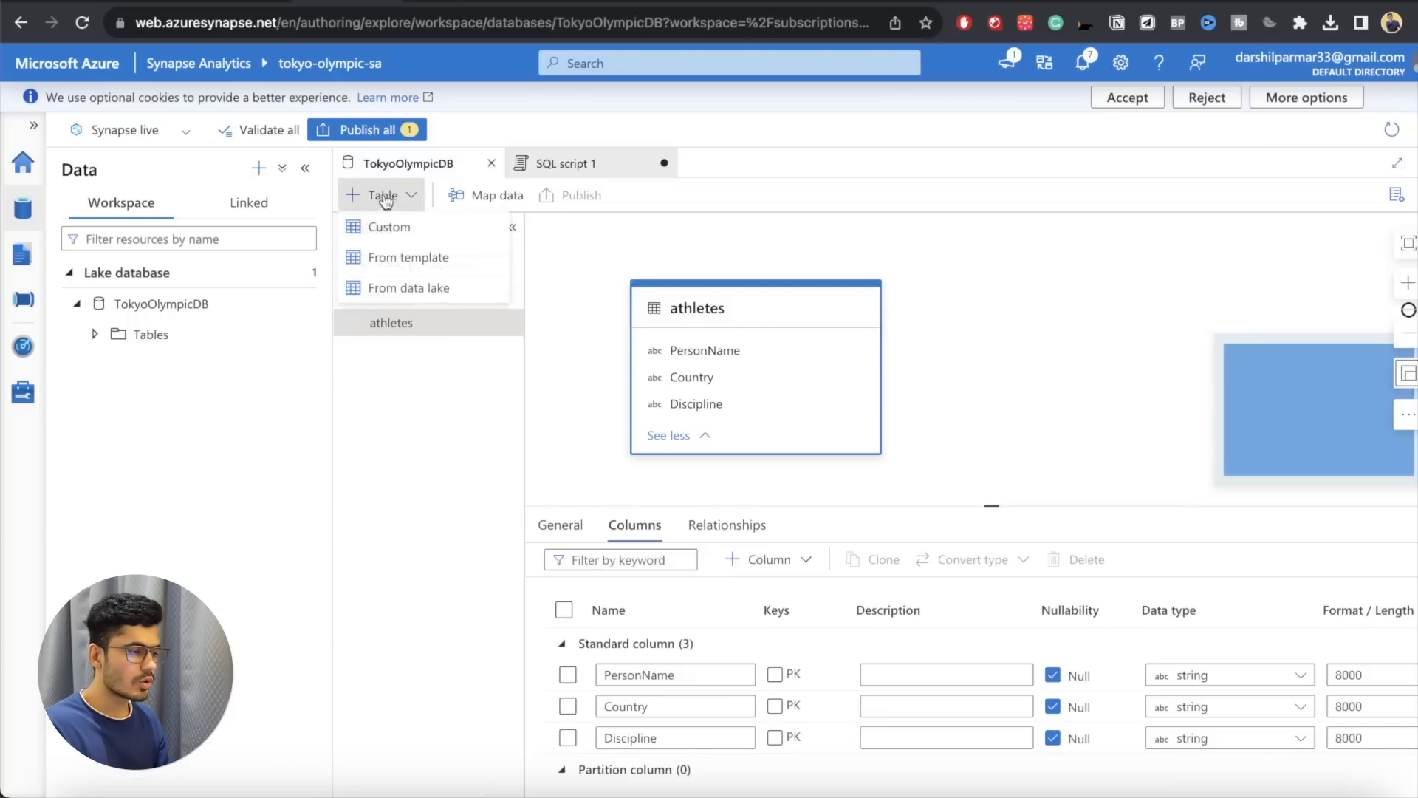
left_click(384, 287)
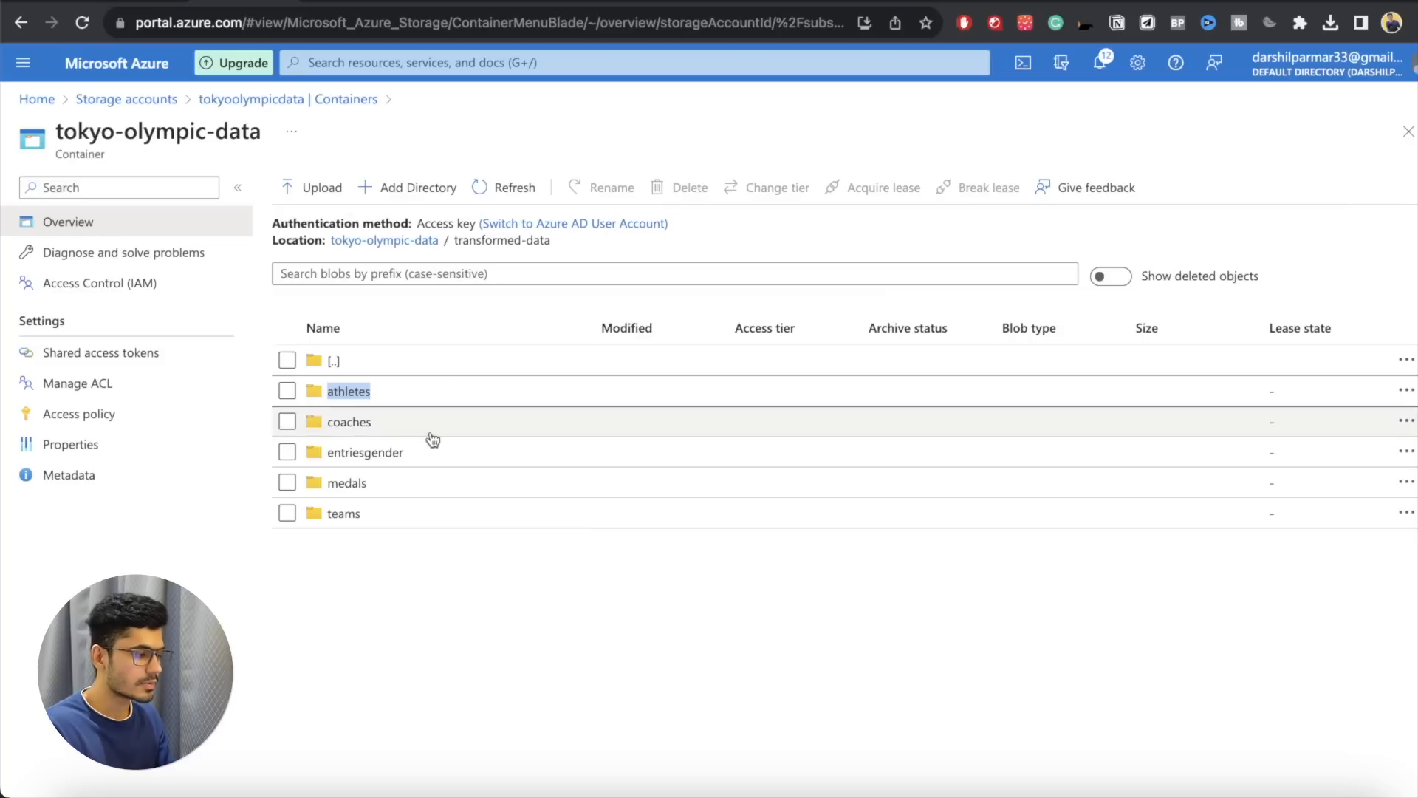
double_click(344, 422)
key("super+c")
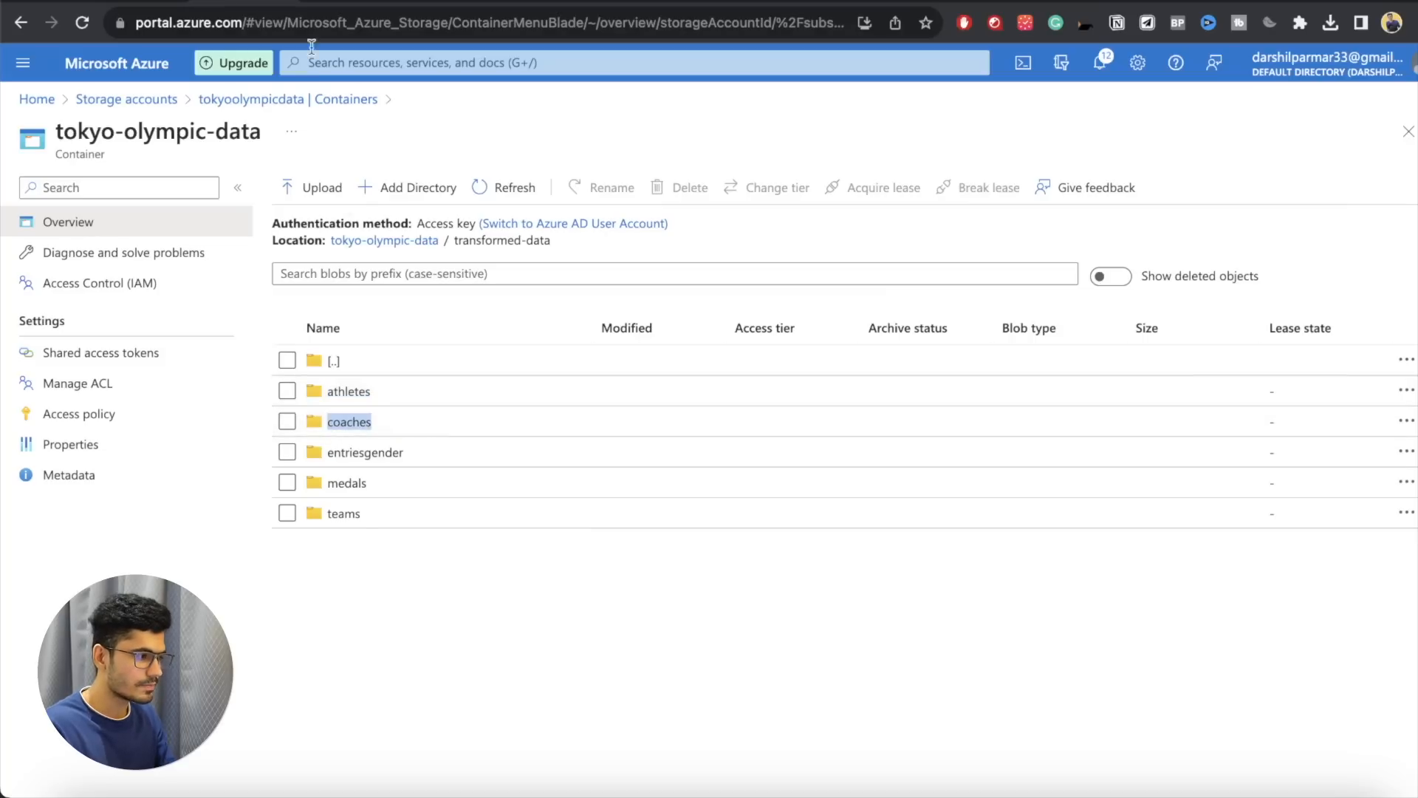
key("ctrl+Tab")
key("super+v")
left_click(935, 291)
left_click(940, 322)
Step: Choose the part-00000 CSV file in tokyo-olympic-data/transformed-data/coaches as the input file for the coaches table
left_click(946, 347)
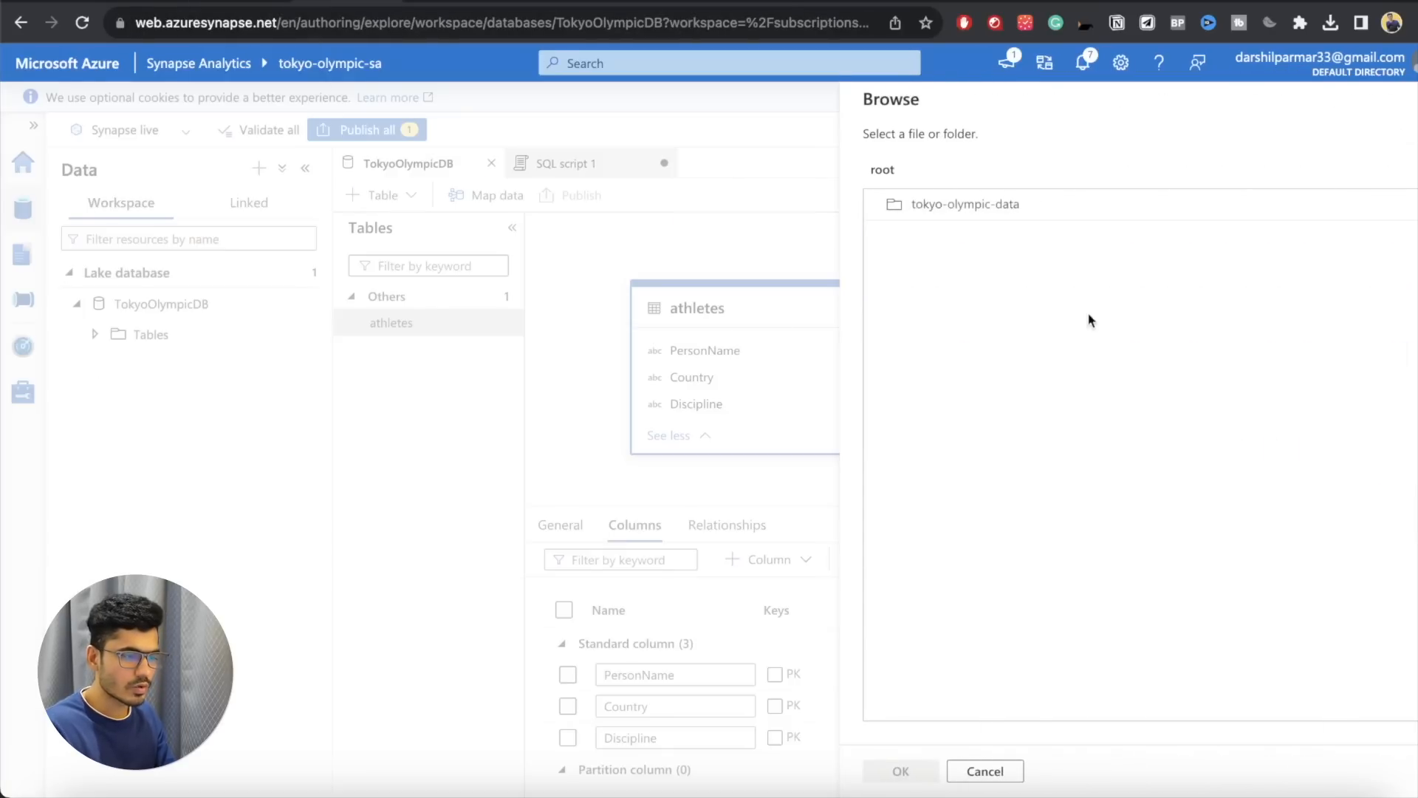
double_click(946, 206)
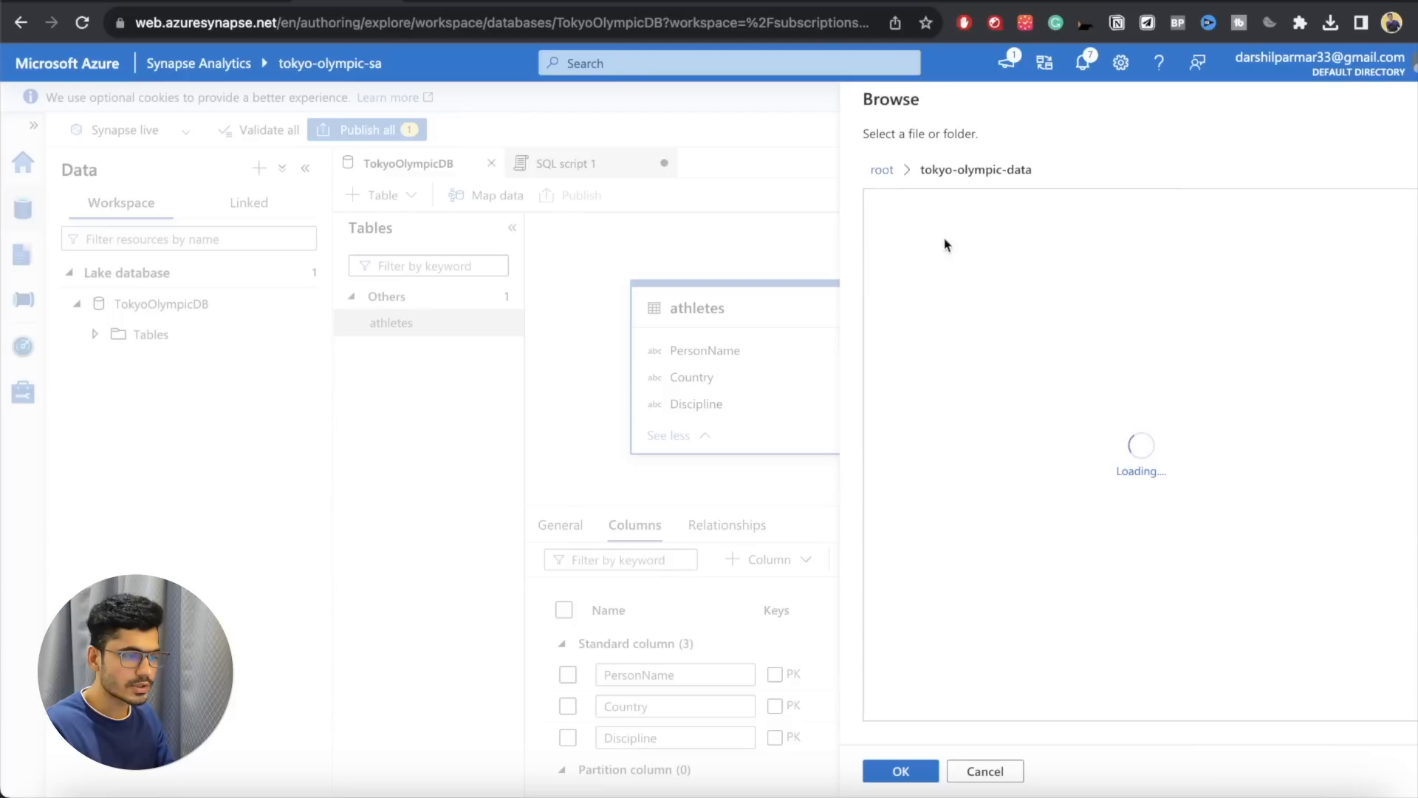
double_click(943, 234)
double_click(953, 241)
left_click(956, 311)
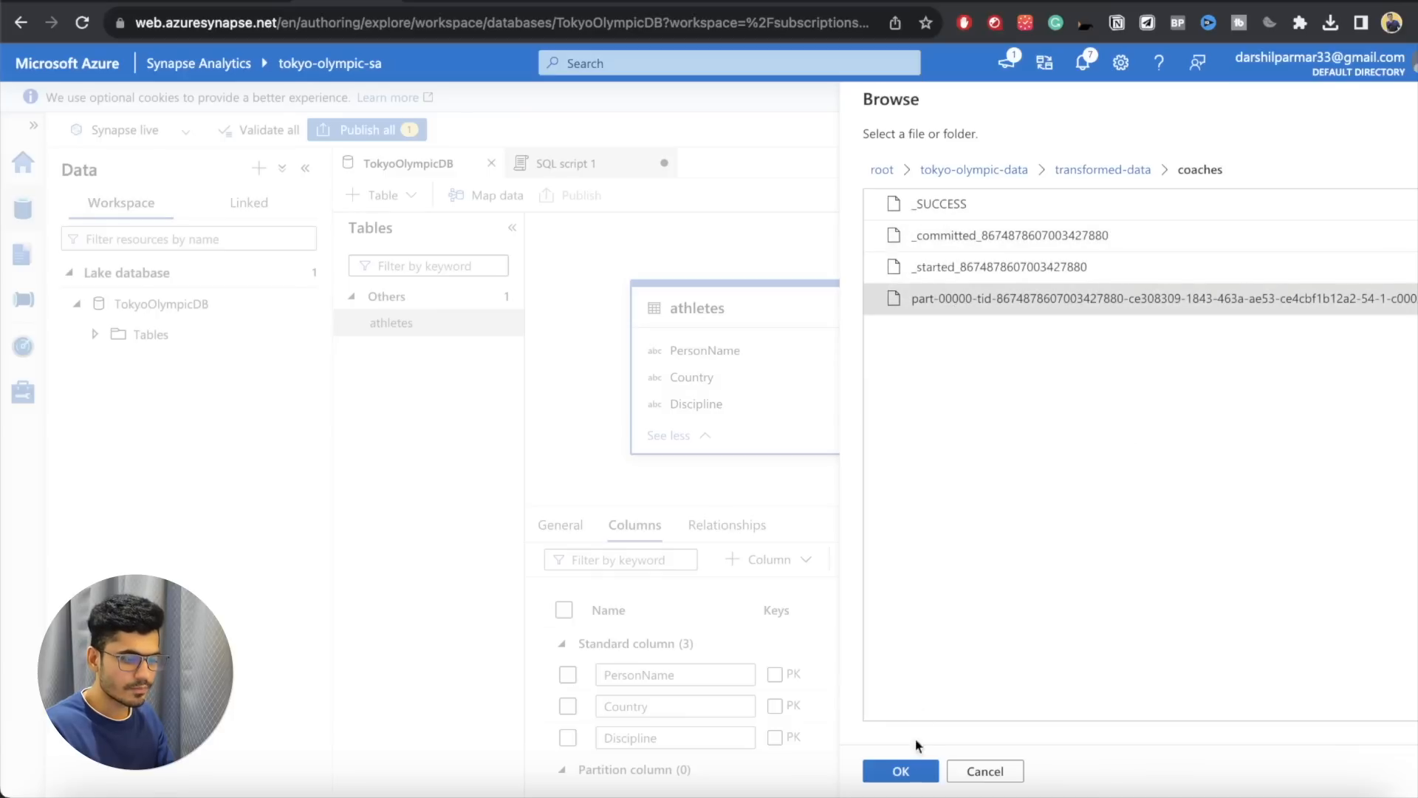
left_click(914, 767)
Step: Continue to the file format settings, infer column names from the first row and create the coaches table
left_click(932, 772)
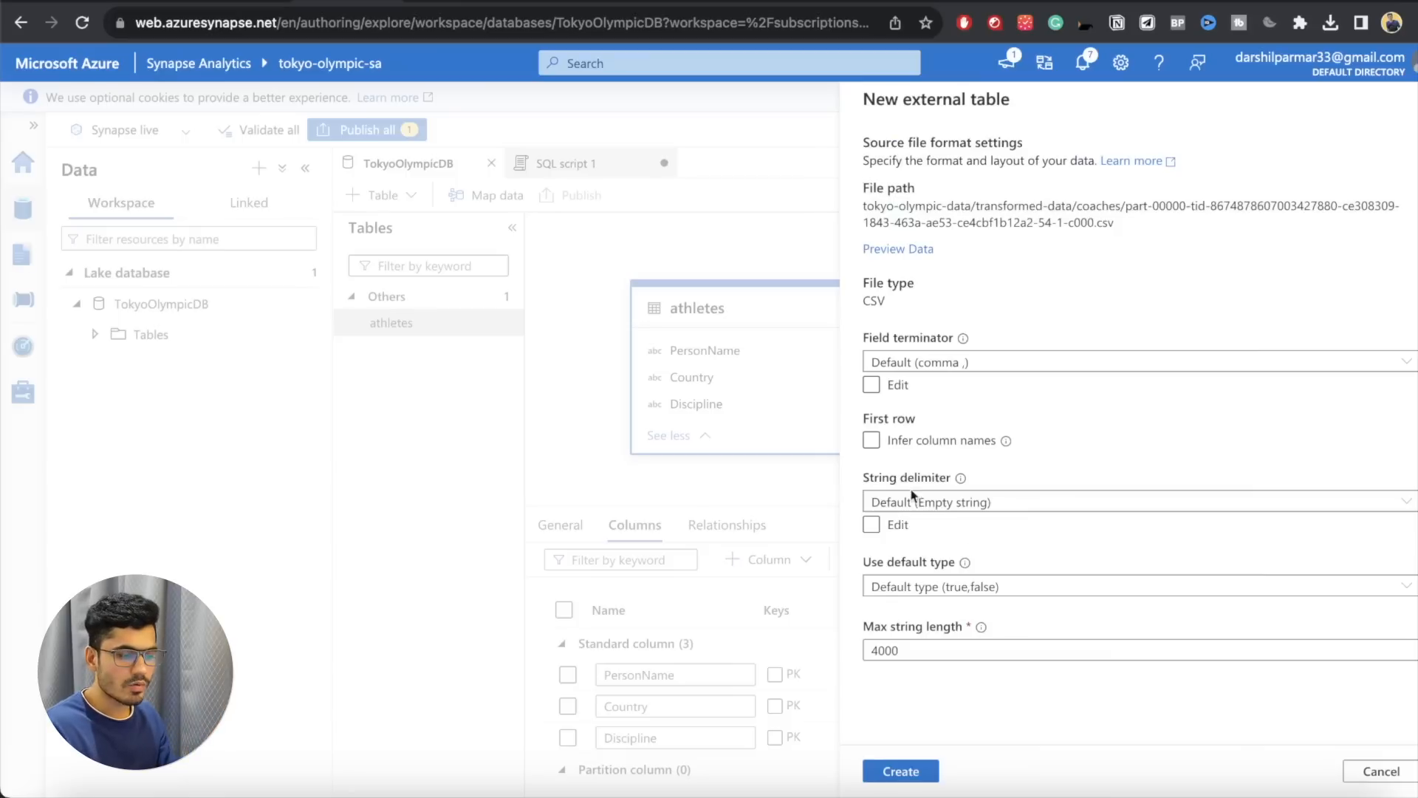
left_click(872, 442)
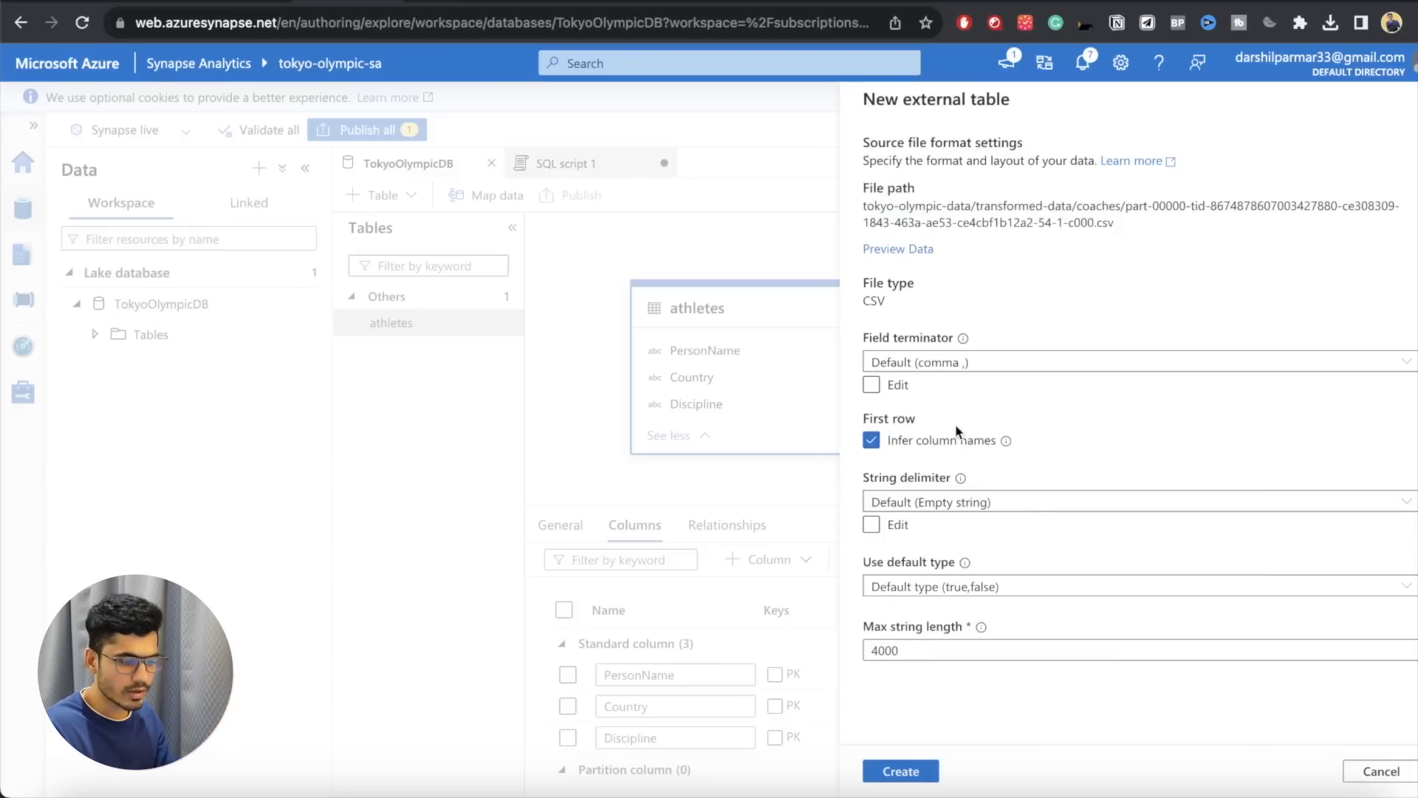
left_click(895, 778)
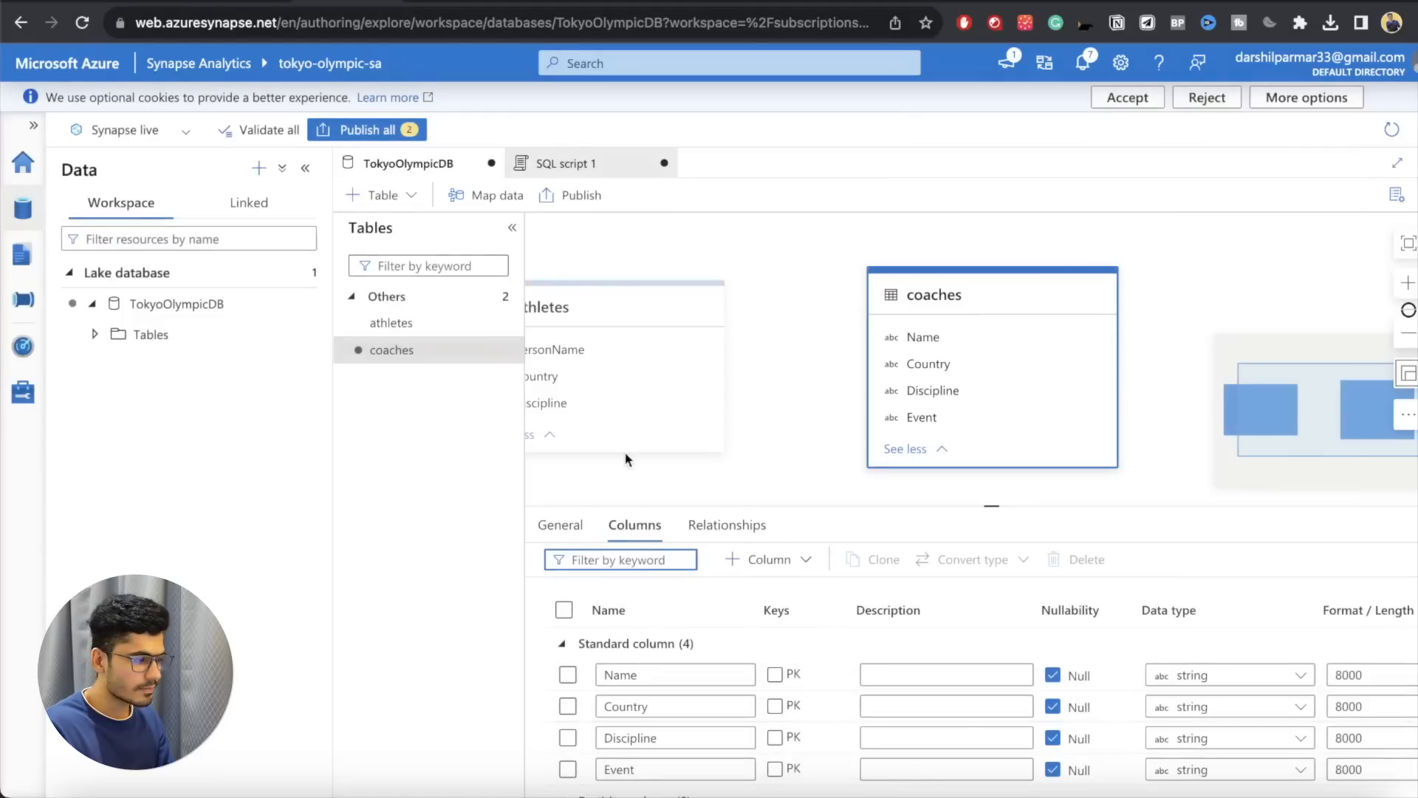
left_click(441, 467)
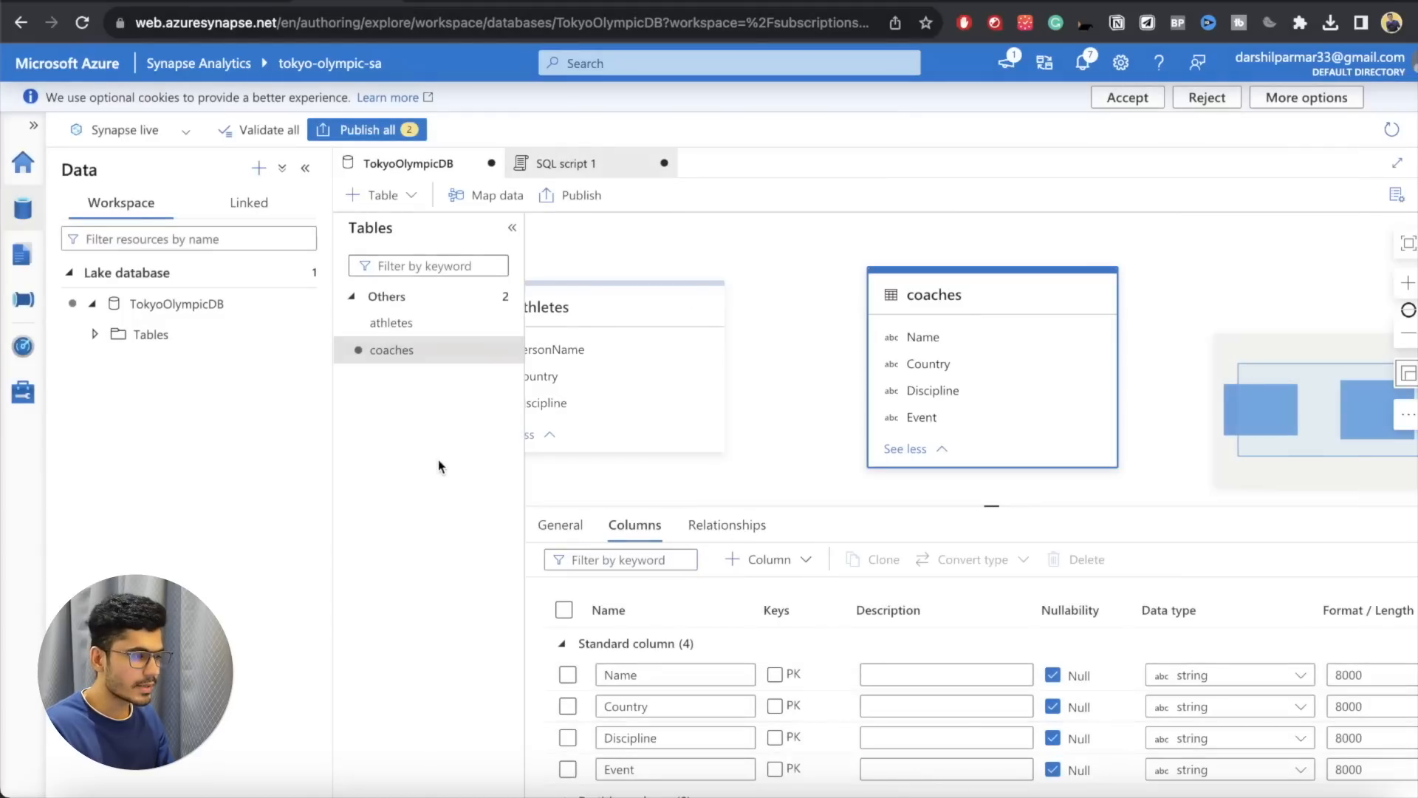
Step: Start another data lake external table named entriesgender, using the linked service tokyo-olympic-sa-WorkspaceDefaultStorage(tokyoolympicdata)
left_click(377, 195)
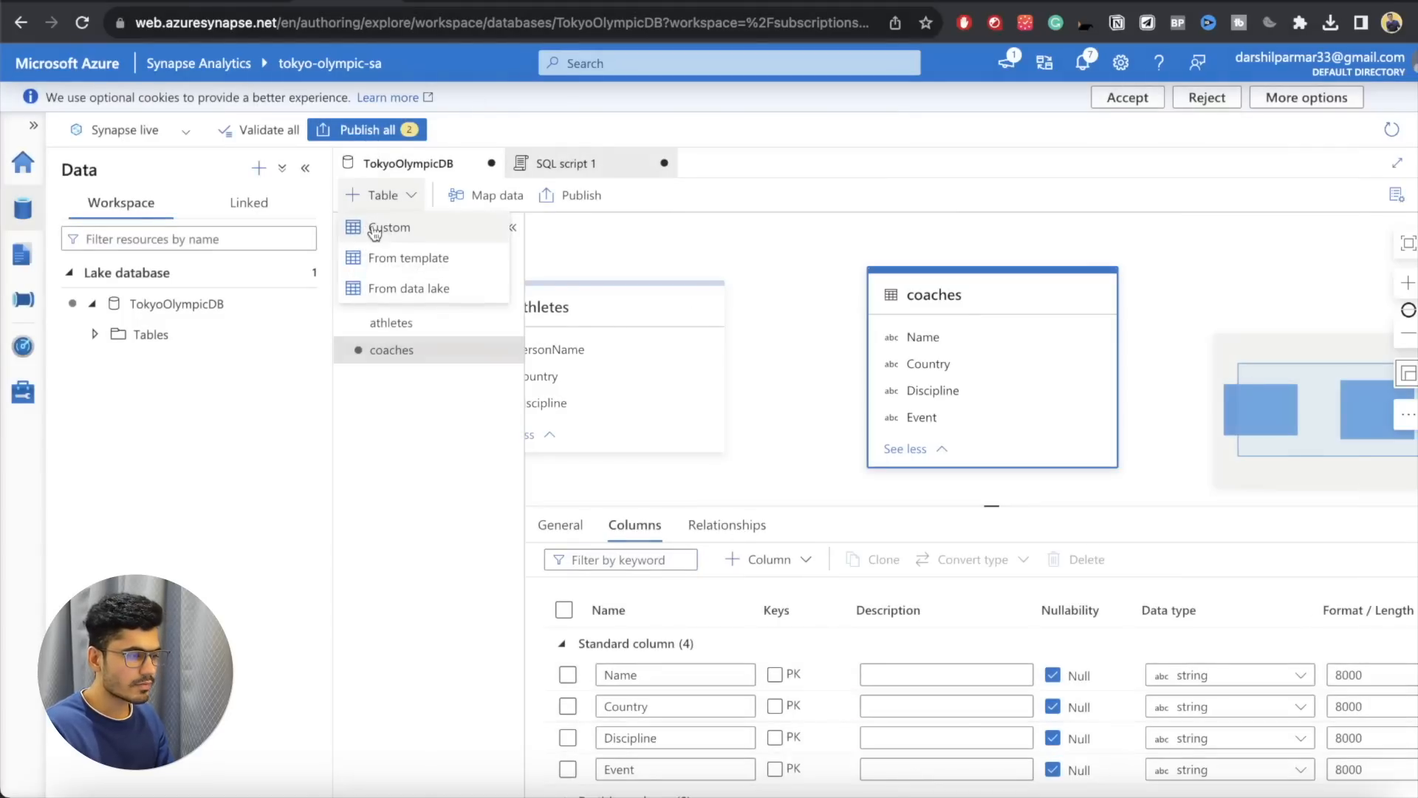
left_click(373, 287)
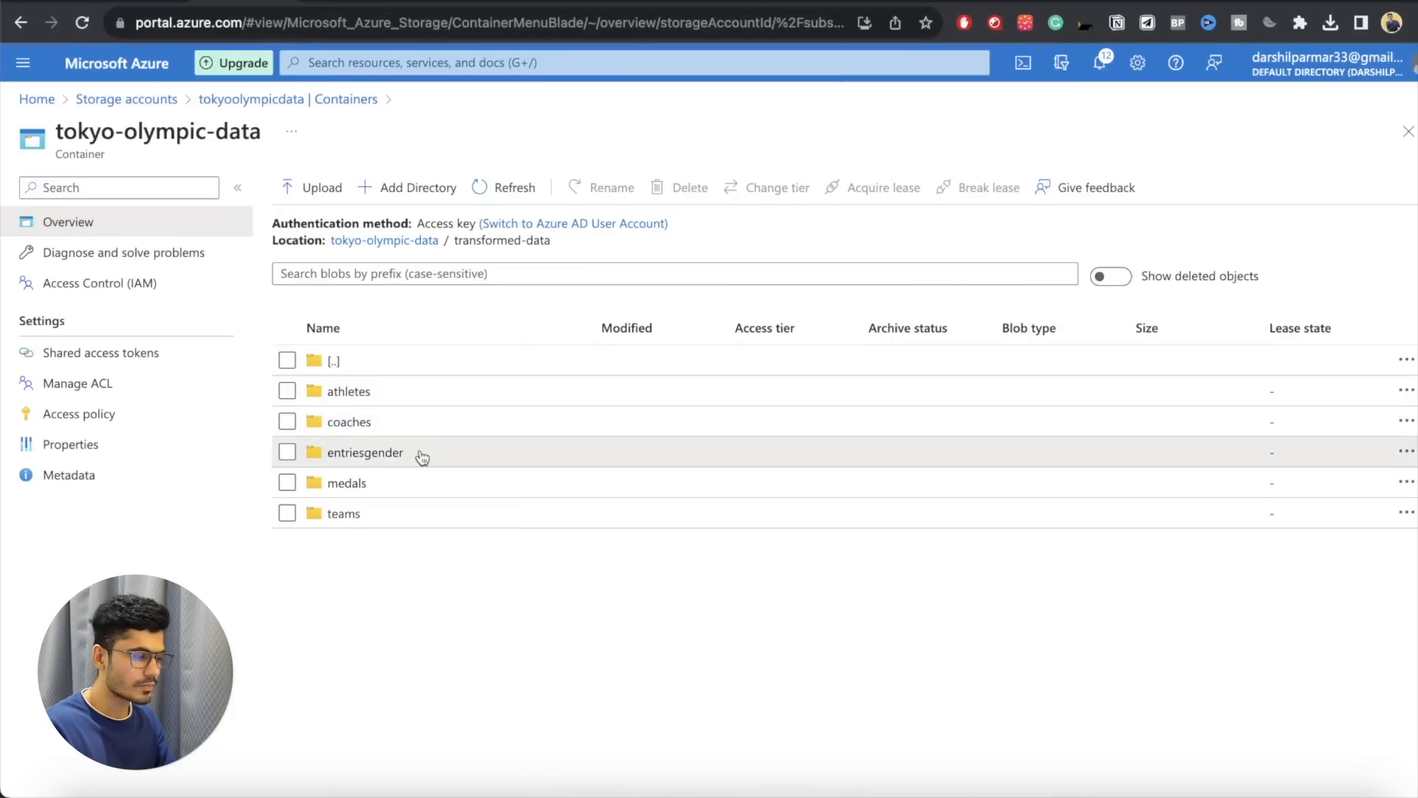
double_click(336, 453)
key("super+c")
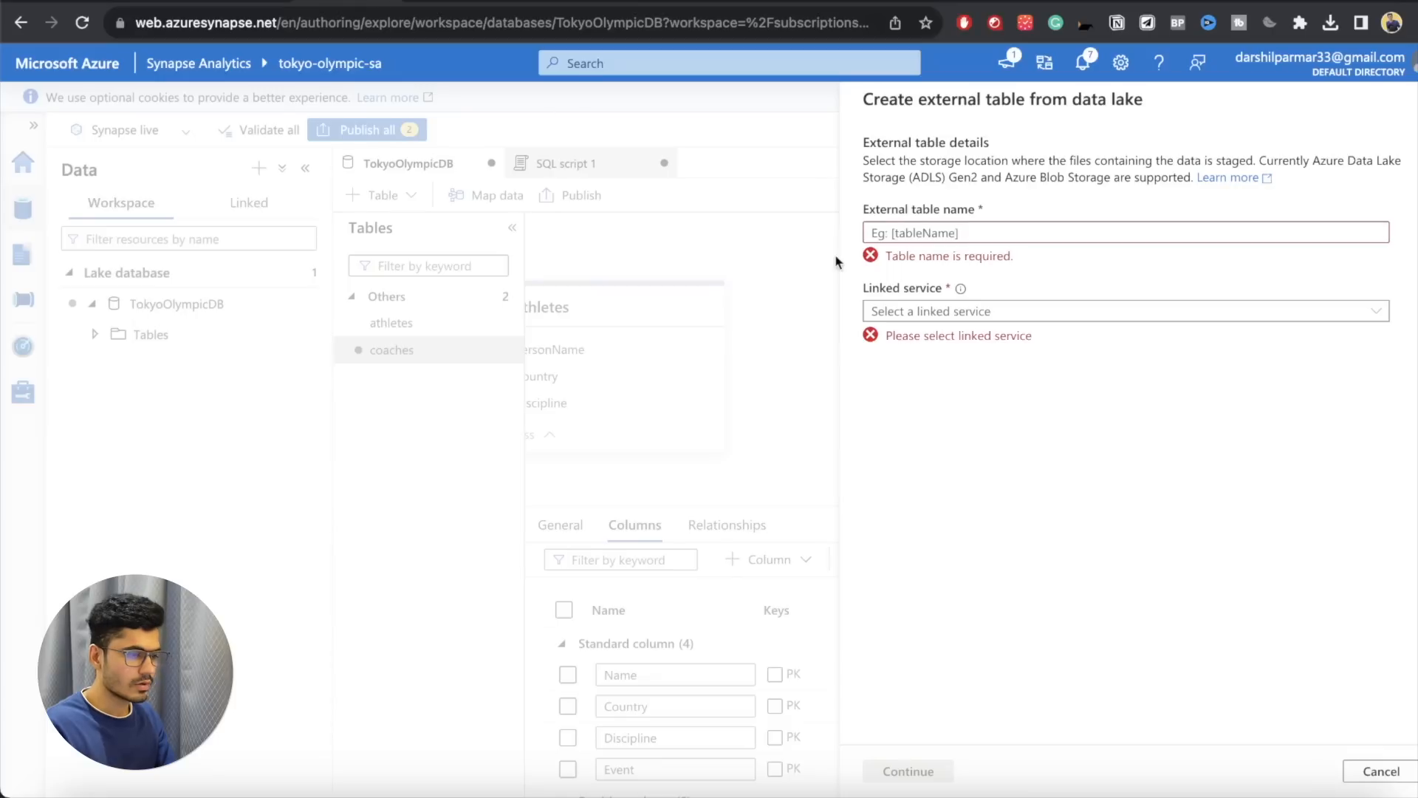
left_click(903, 233)
key("super+v")
left_click(917, 289)
left_click(960, 313)
Step: Choose the part-00000 CSV file in tokyo-olympic-data/transformed-data/entriesgender as the input file for the entriesgender table
left_click(1408, 350)
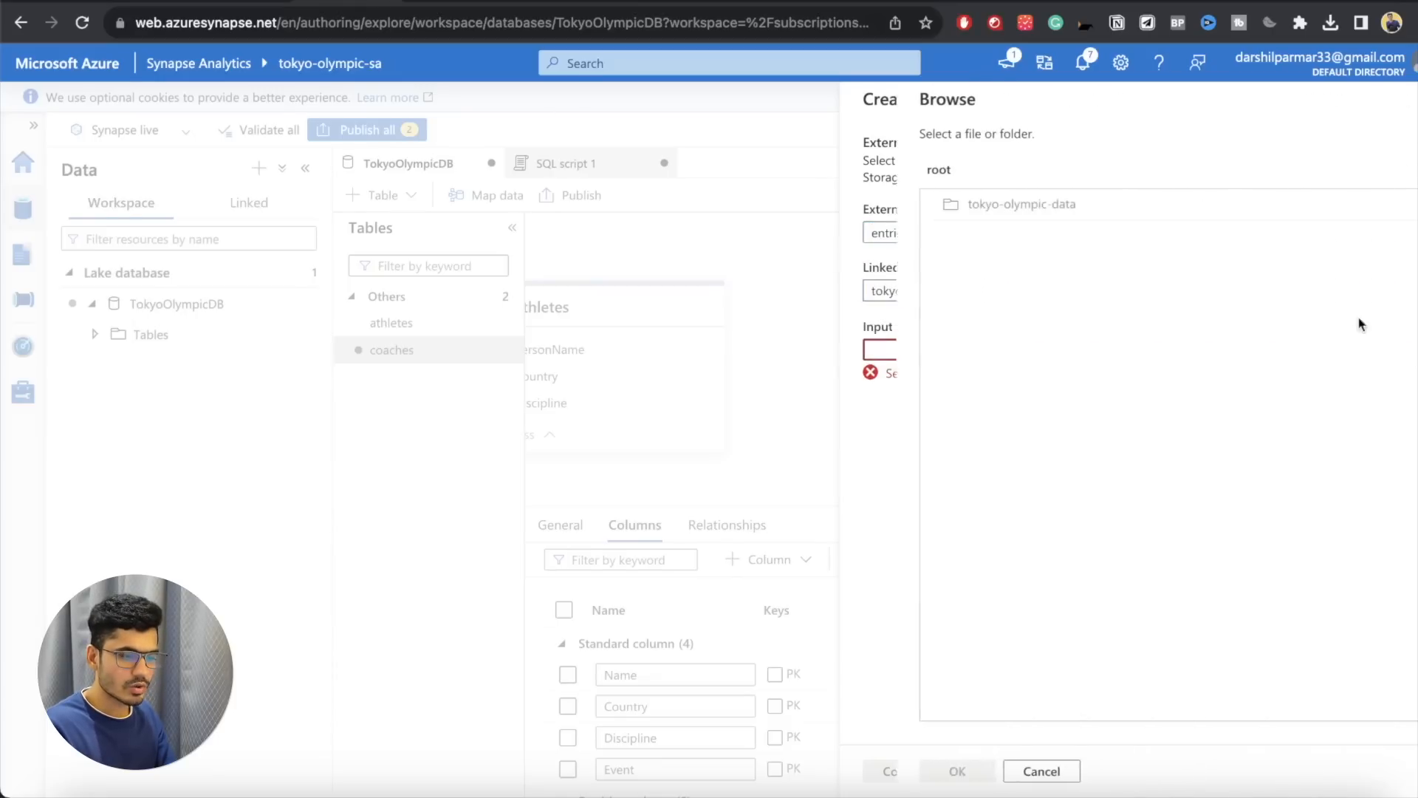
left_click(946, 206)
double_click(946, 206)
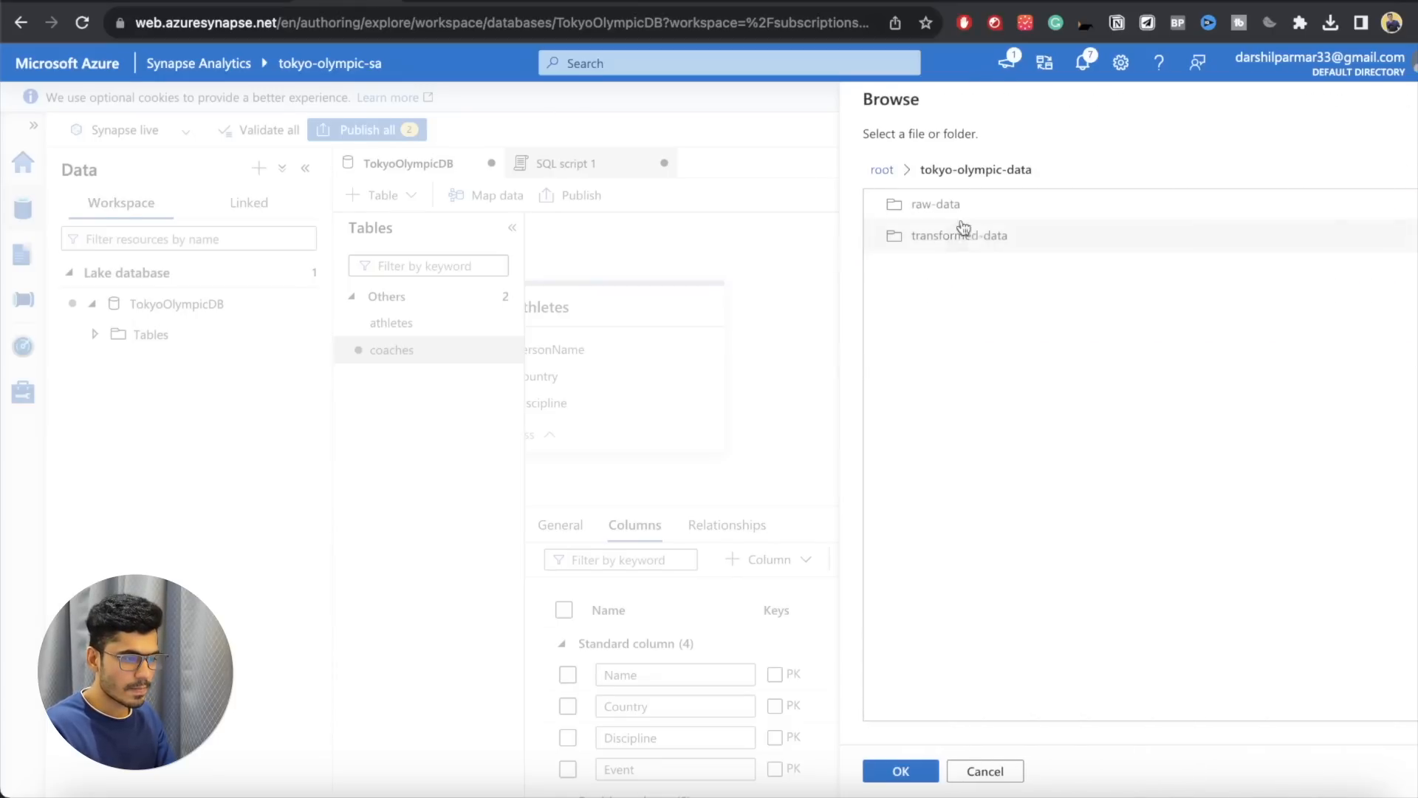
double_click(958, 236)
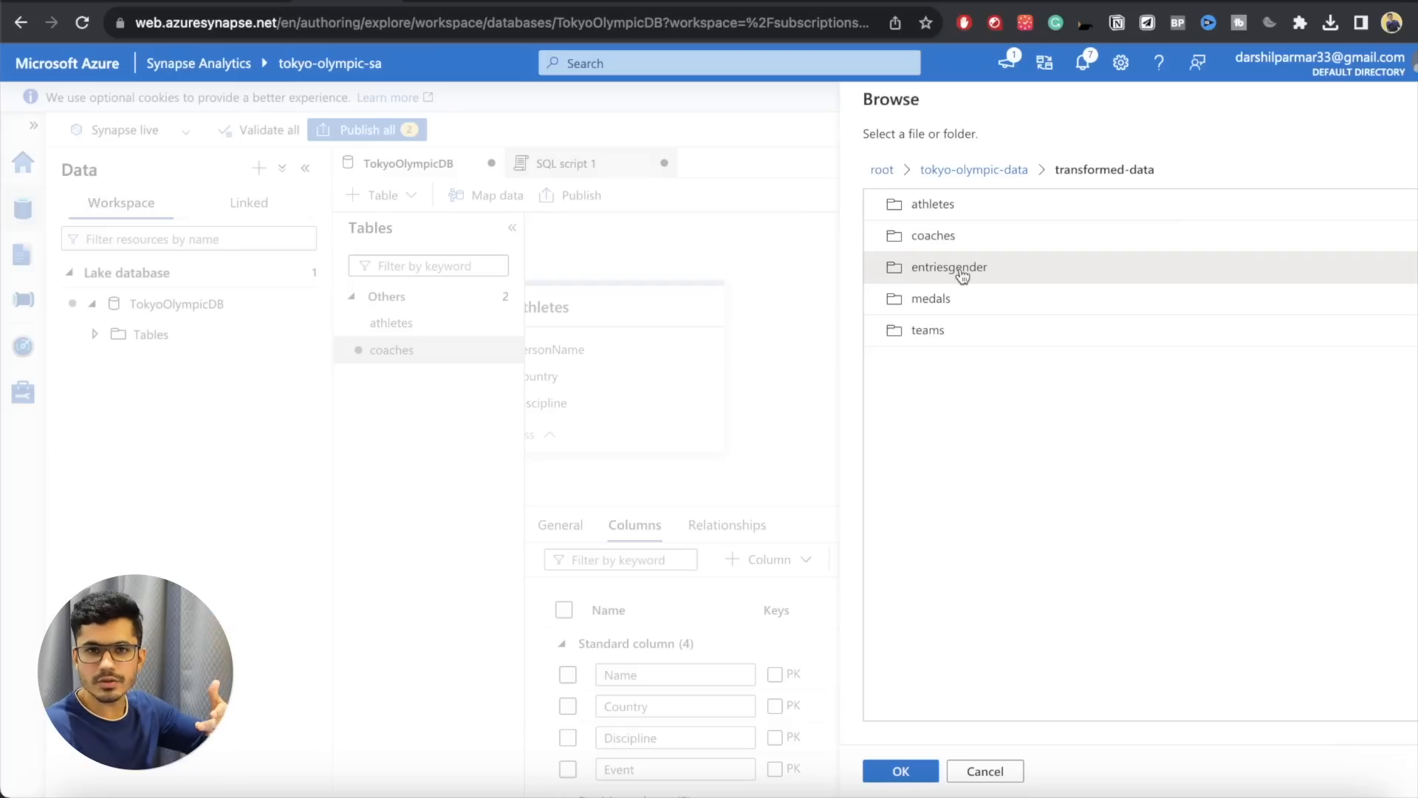
double_click(961, 270)
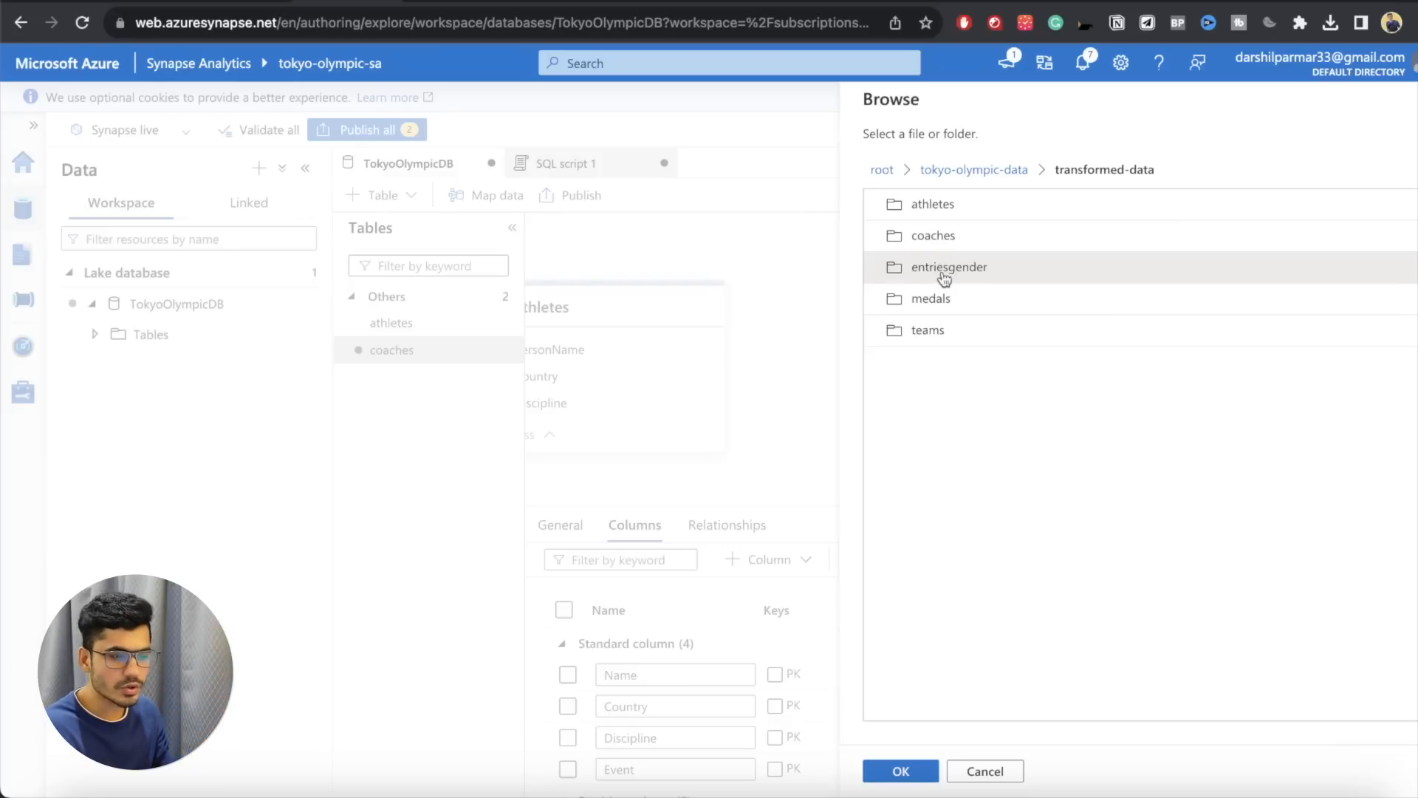
left_click(973, 295)
left_click(903, 770)
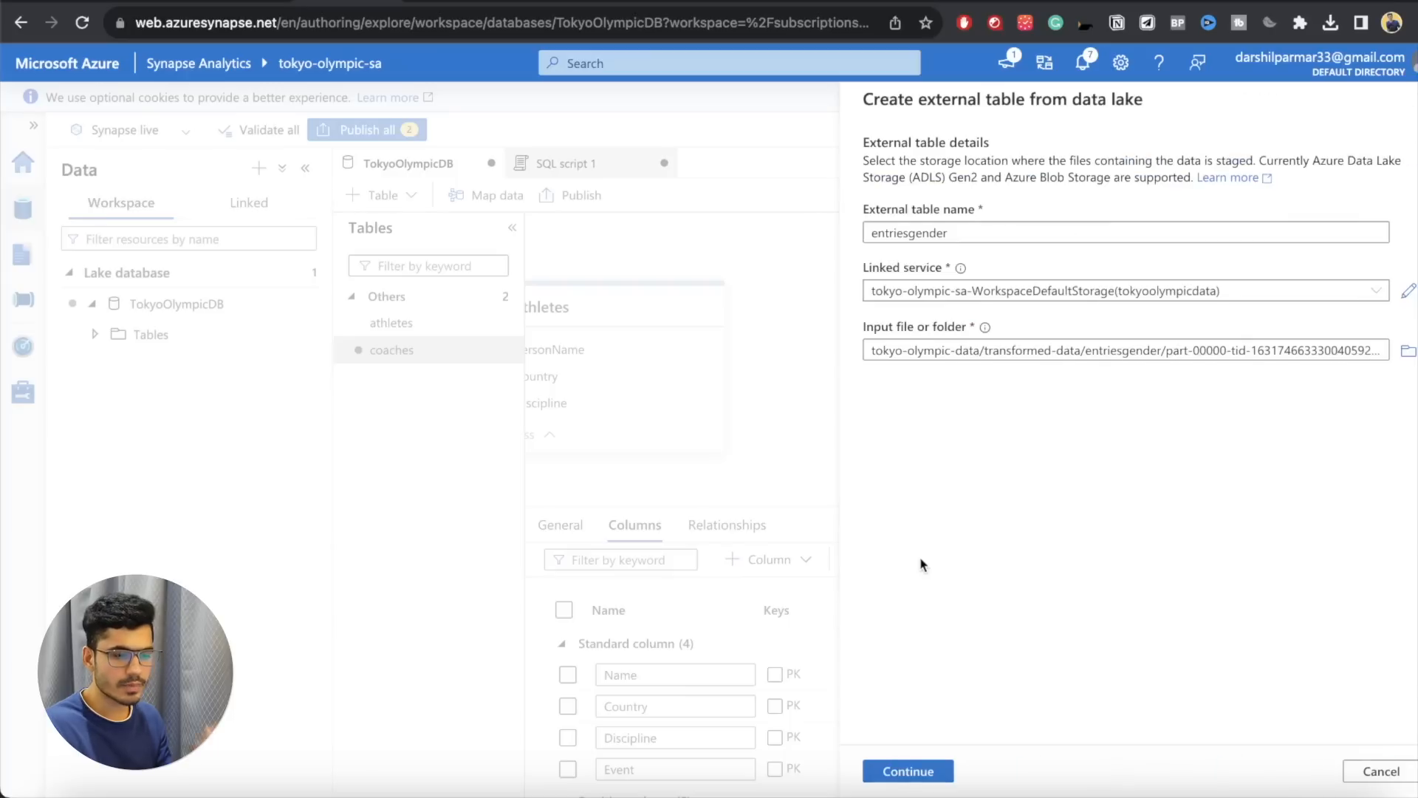
Step: Create the entriesgender table with column names inferred from the first row and look over its columns
left_click(902, 770)
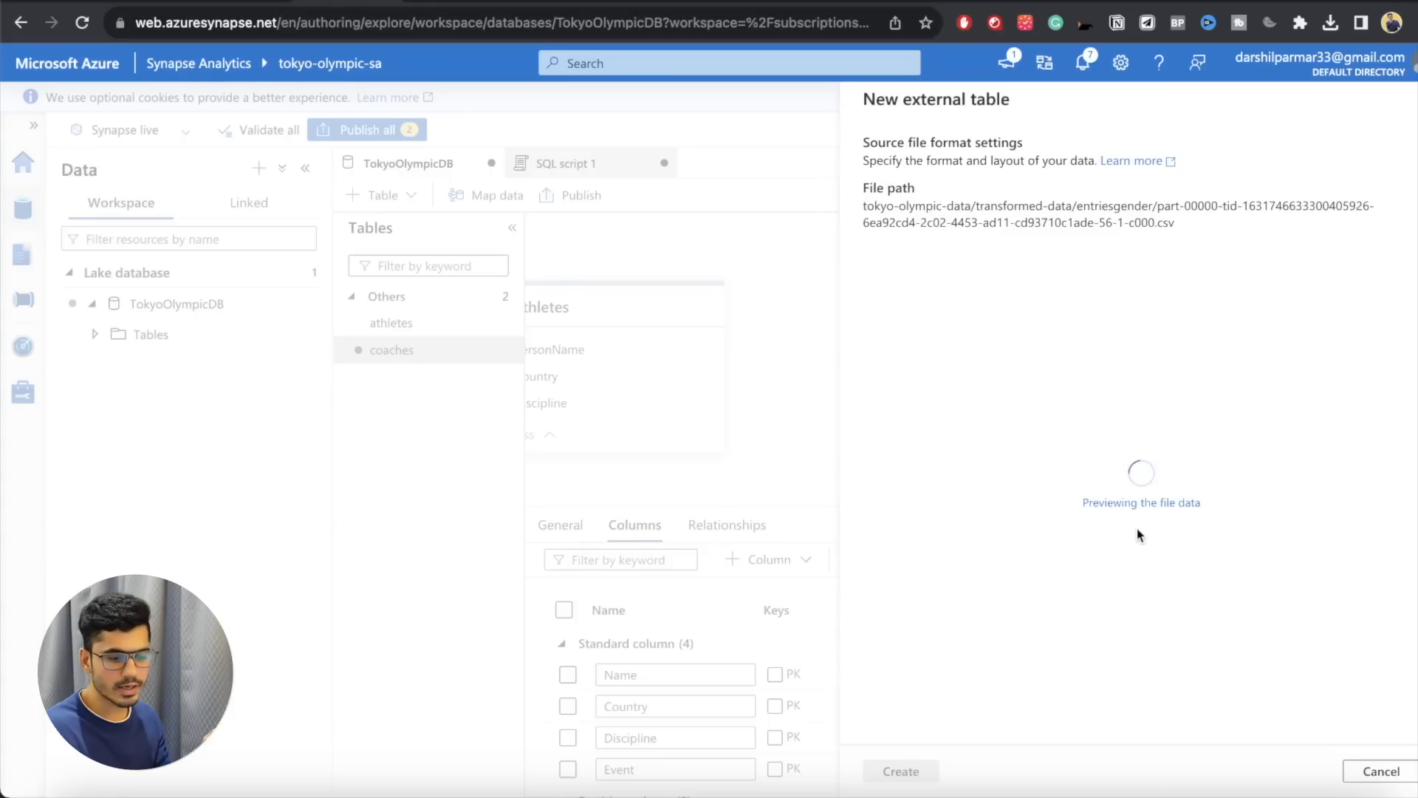
left_click(871, 442)
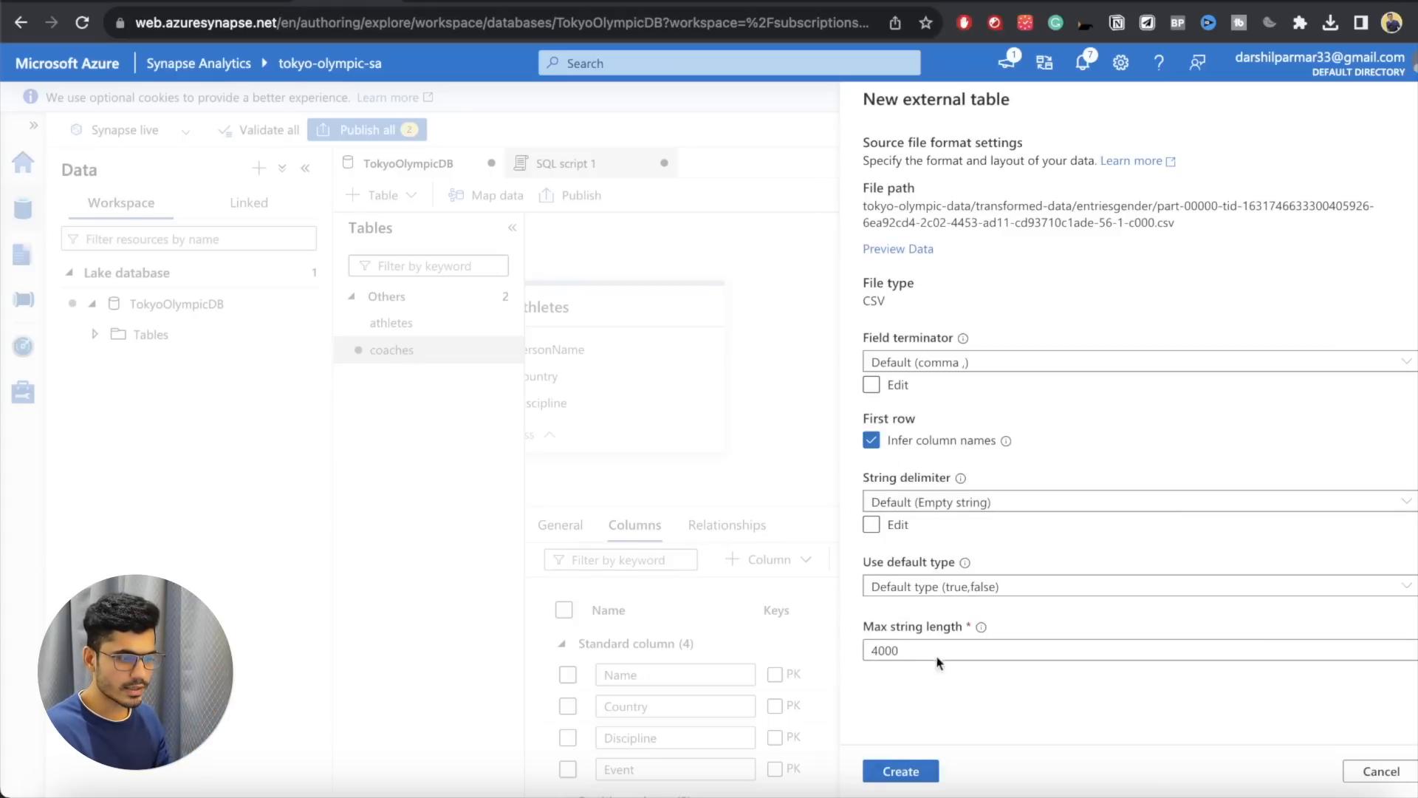
left_click(901, 775)
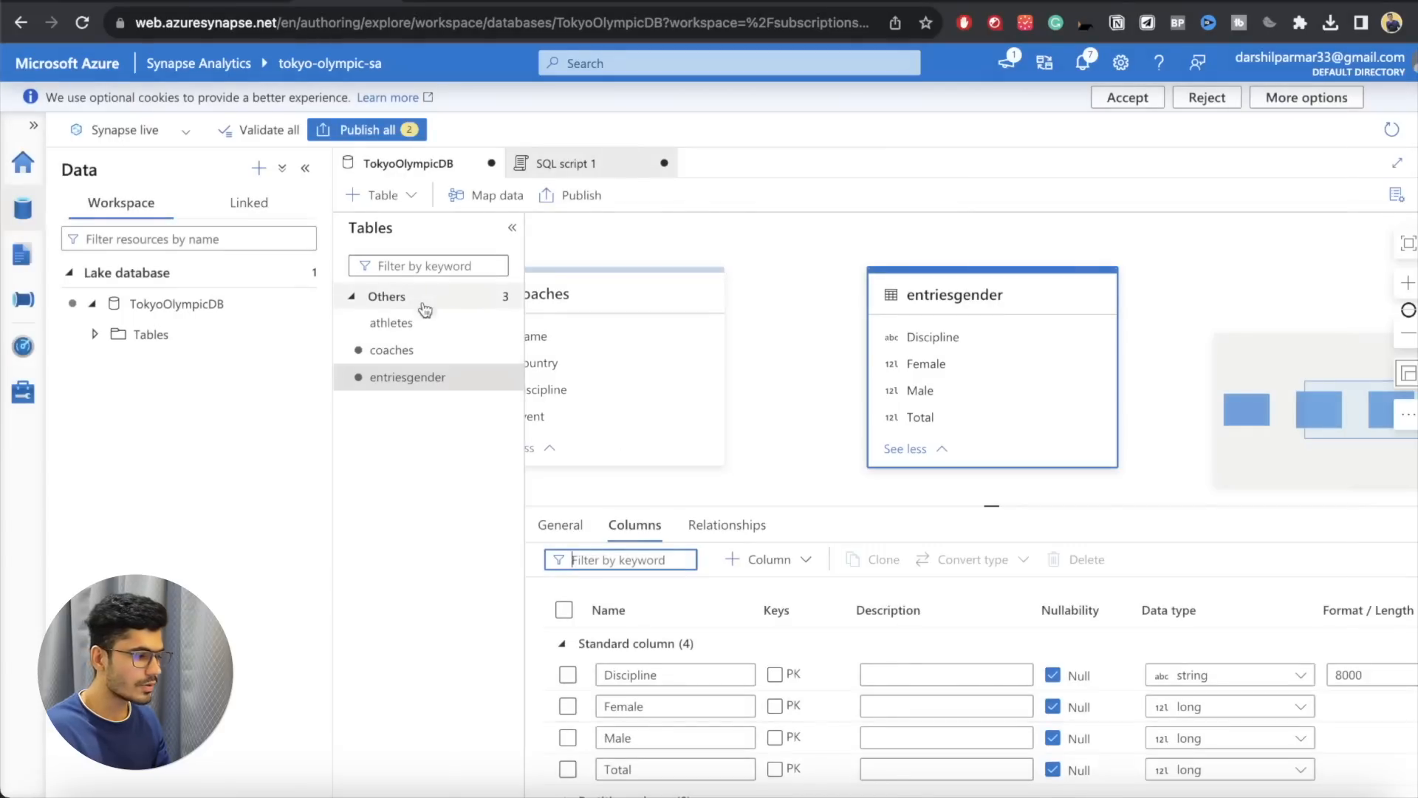
scroll(823, 703, "down", 1)
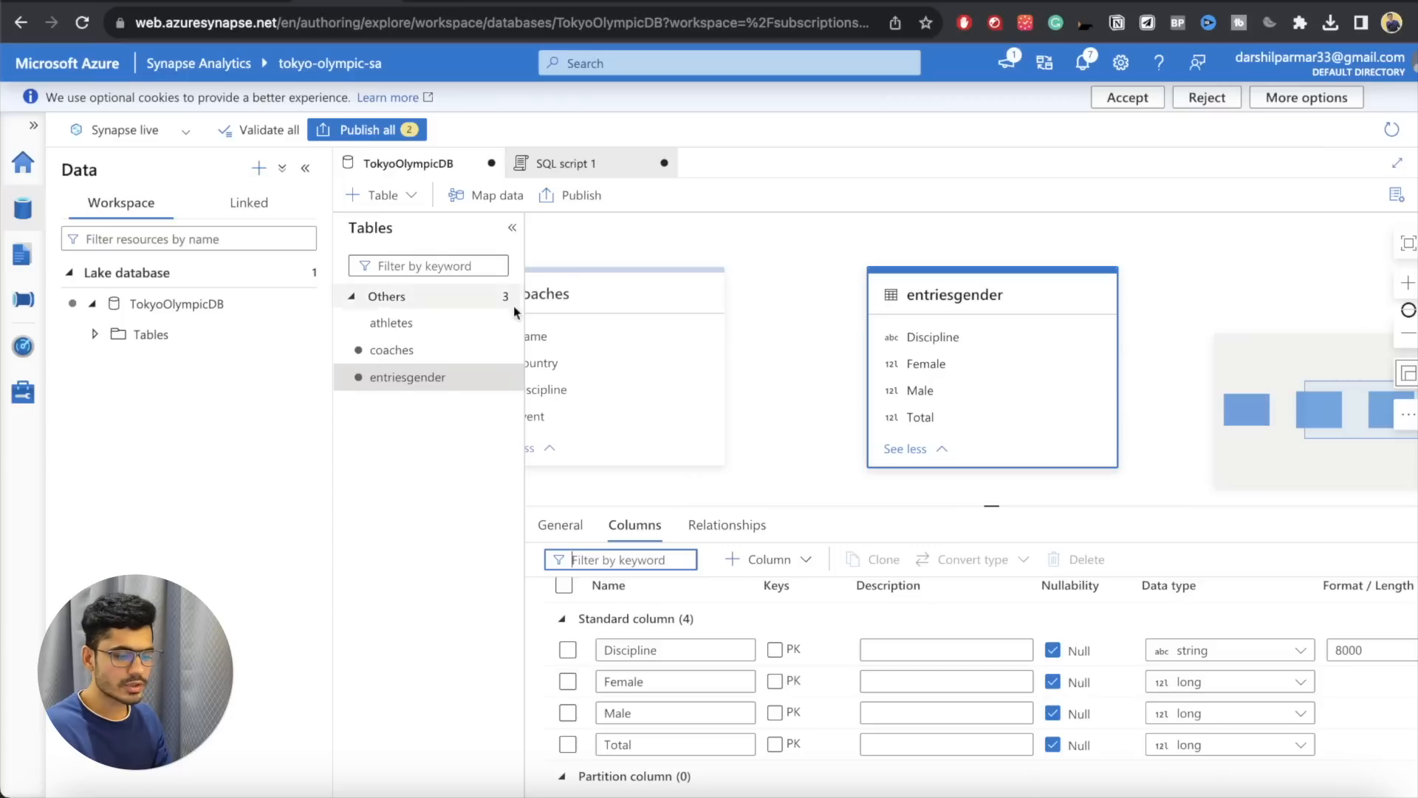
Step: Start a data lake external table named medals, copying the storage folder's name, with tokyo-olympic-sa-WorkspaceDefaultStorage(tokyoolympicdata) as linked service
left_click(383, 195)
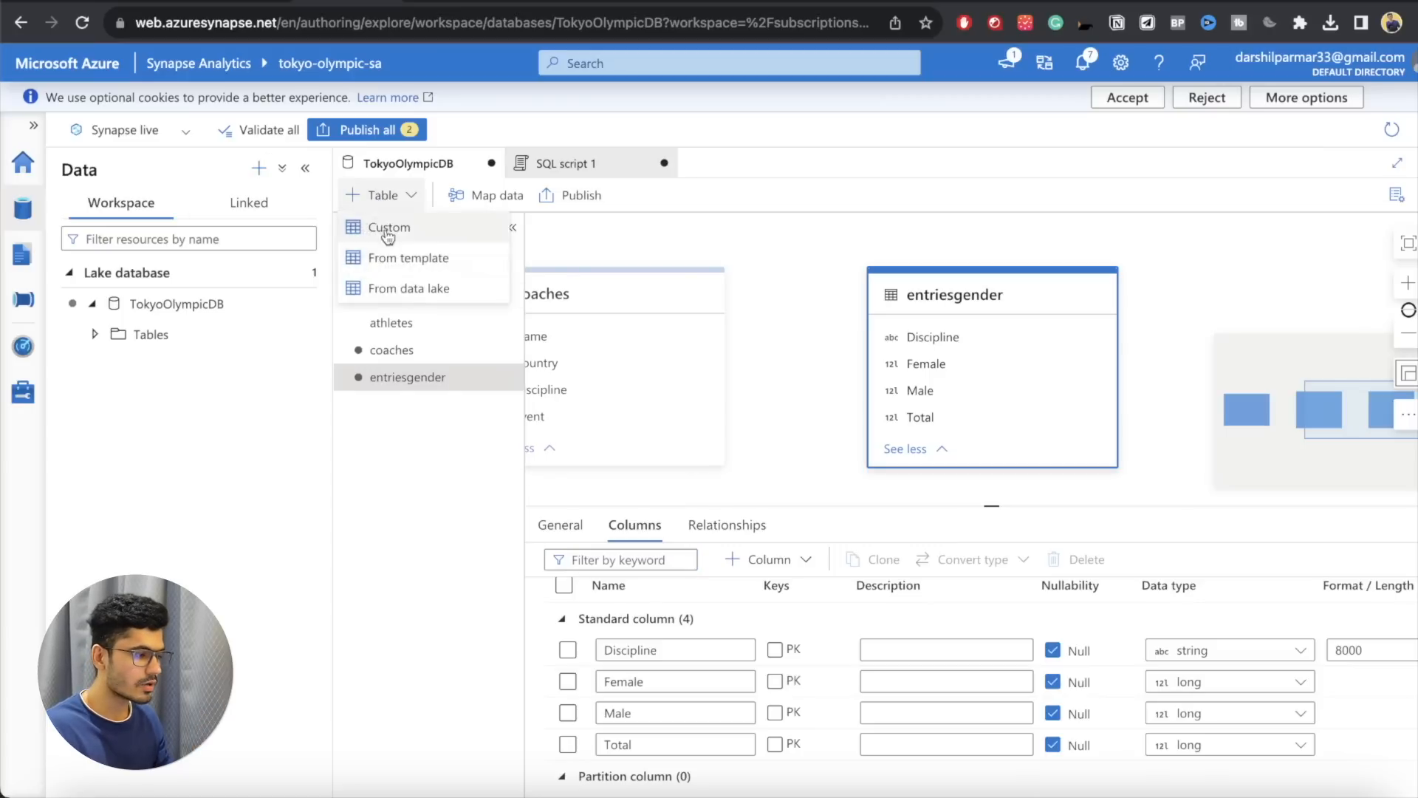
left_click(370, 289)
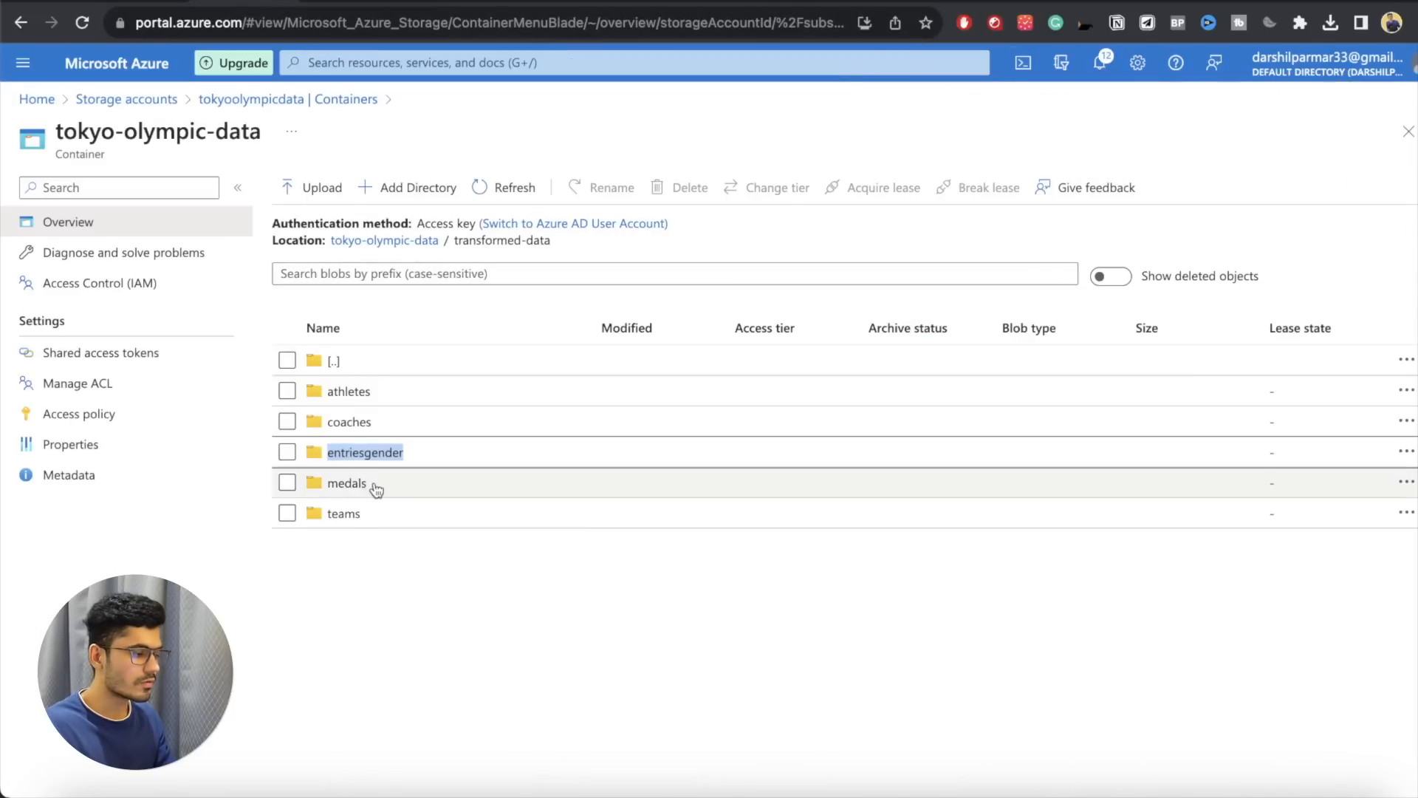
double_click(340, 486)
key("super+c")
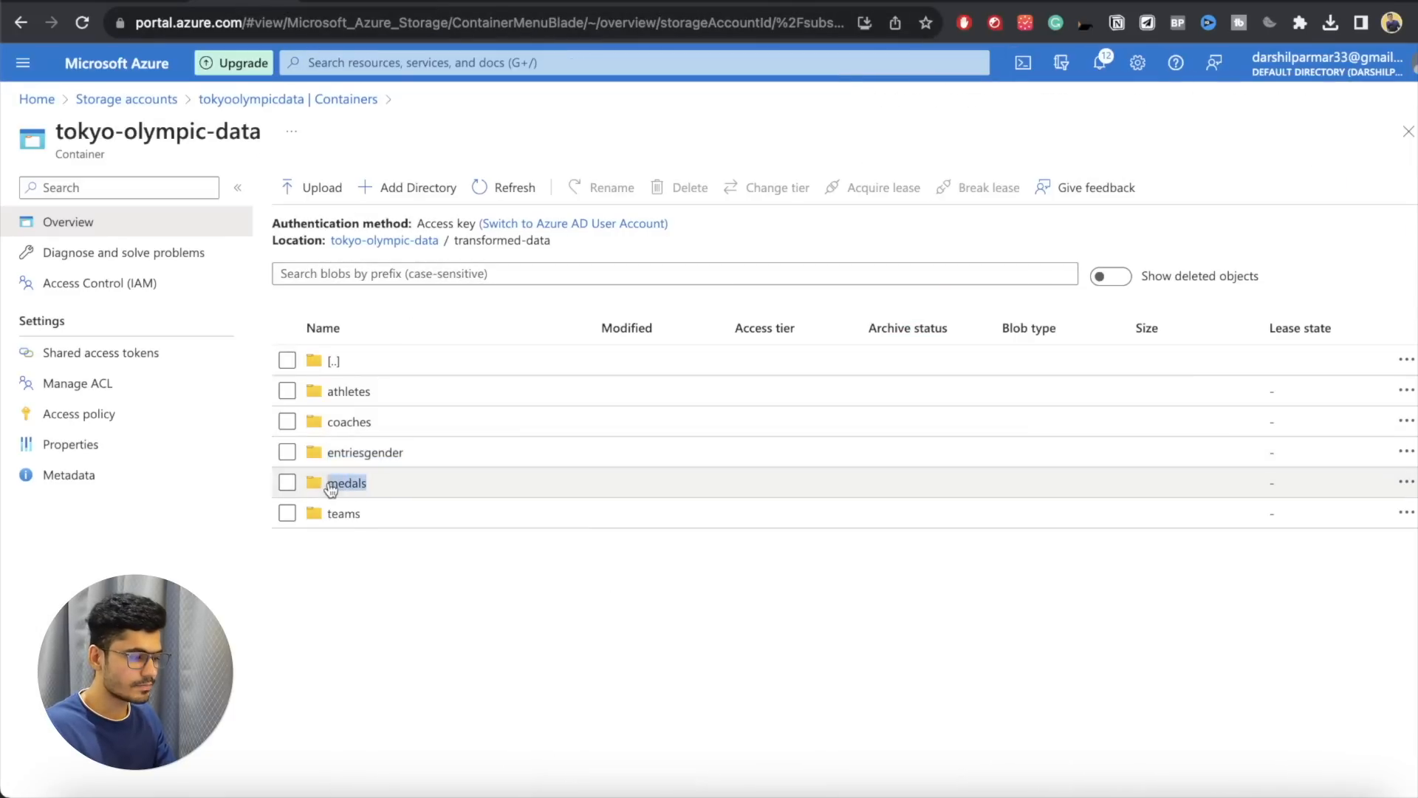
left_click(340, 2)
left_click(1001, 232)
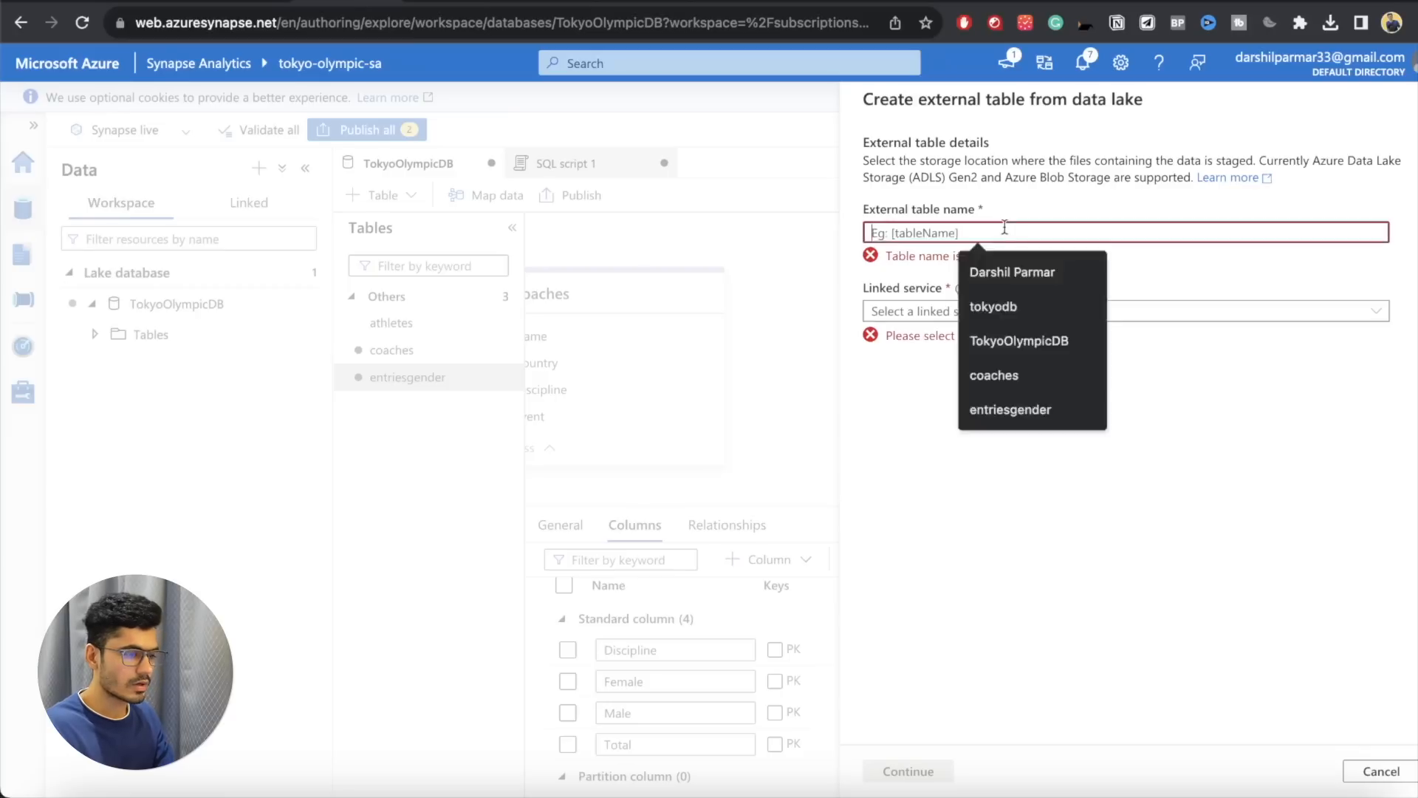
key("super+v")
left_click(961, 290)
left_click(958, 317)
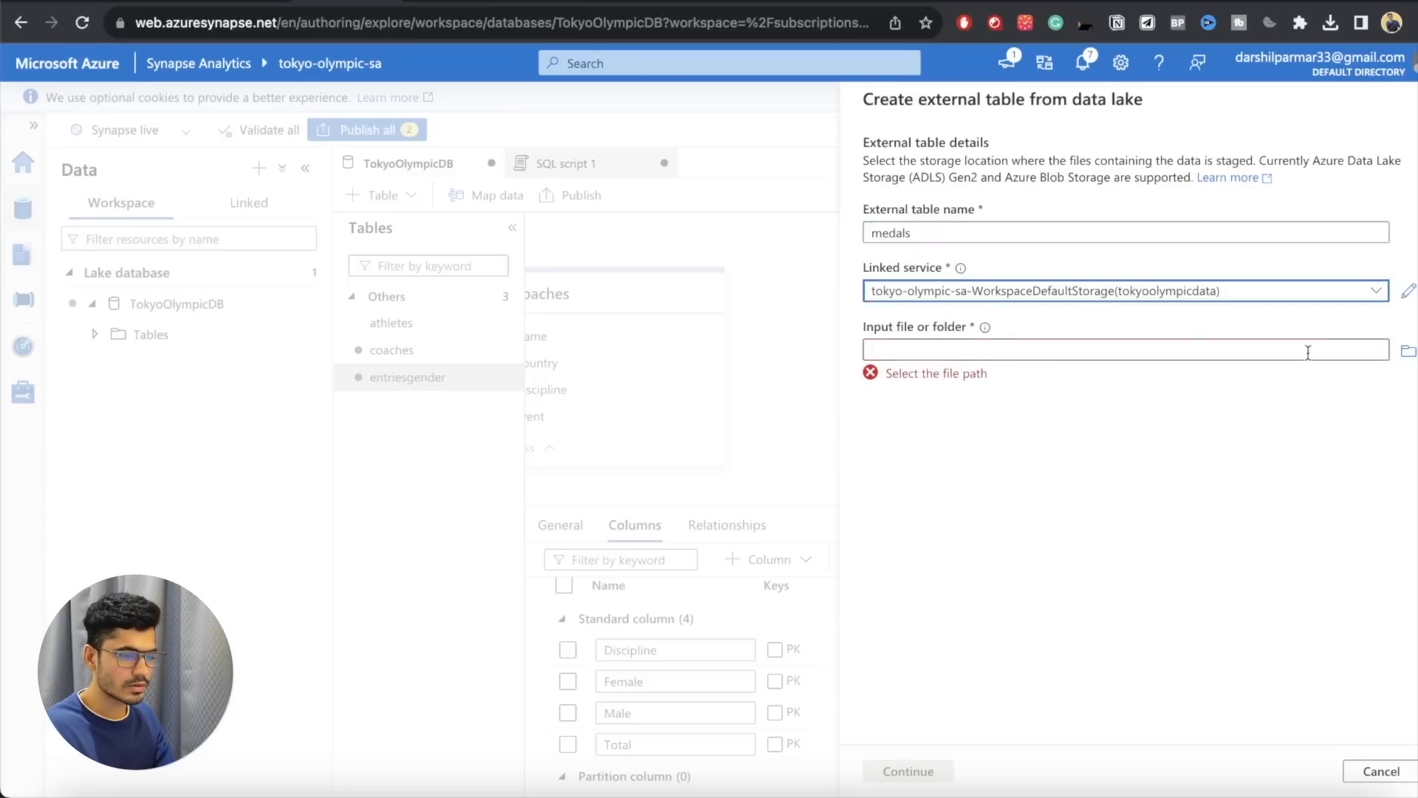
Step: Use the part-00000 CSV file in tokyo-olympic-data/transformed-data/medals as input and create the medals table with column names inferred from the first row
left_click(1408, 350)
double_click(997, 220)
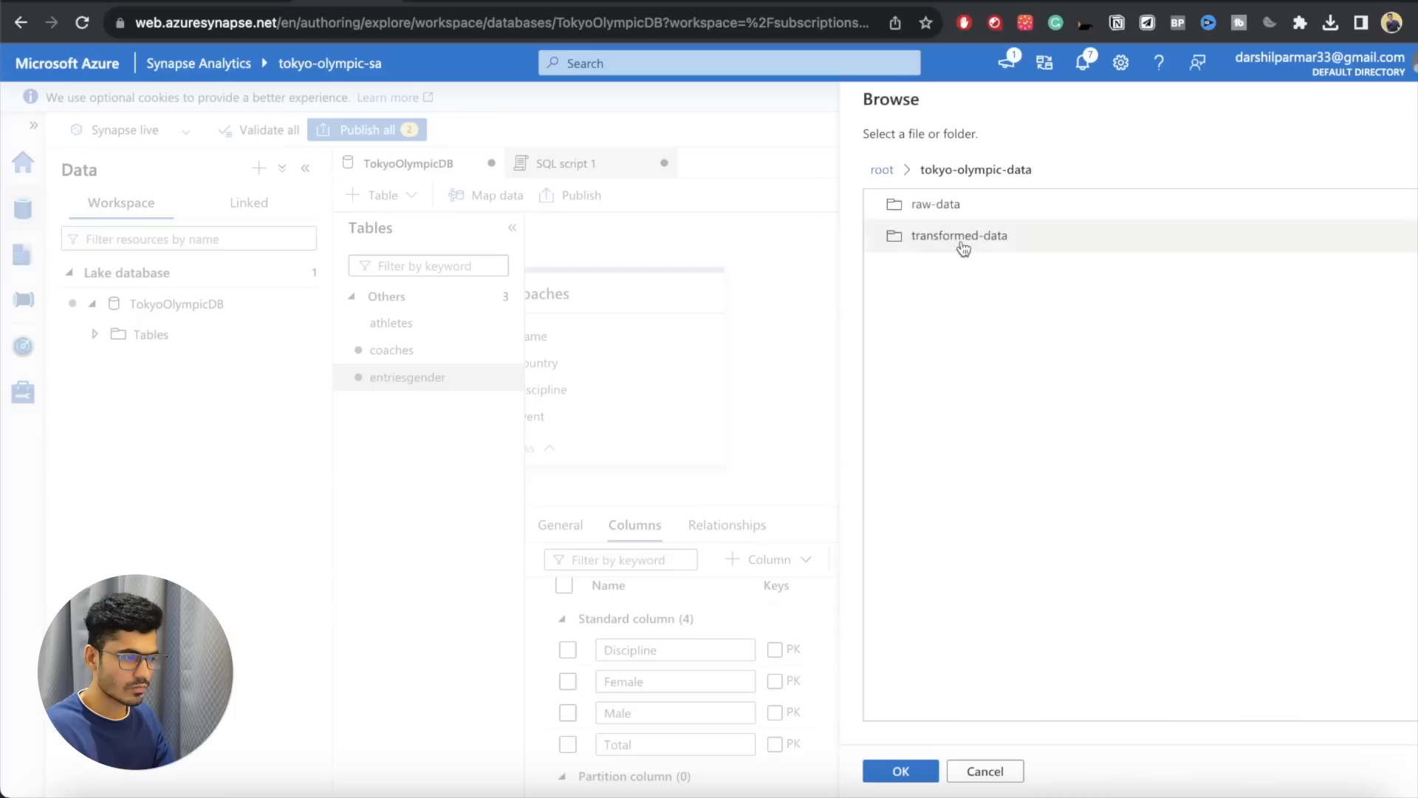
double_click(960, 235)
double_click(946, 300)
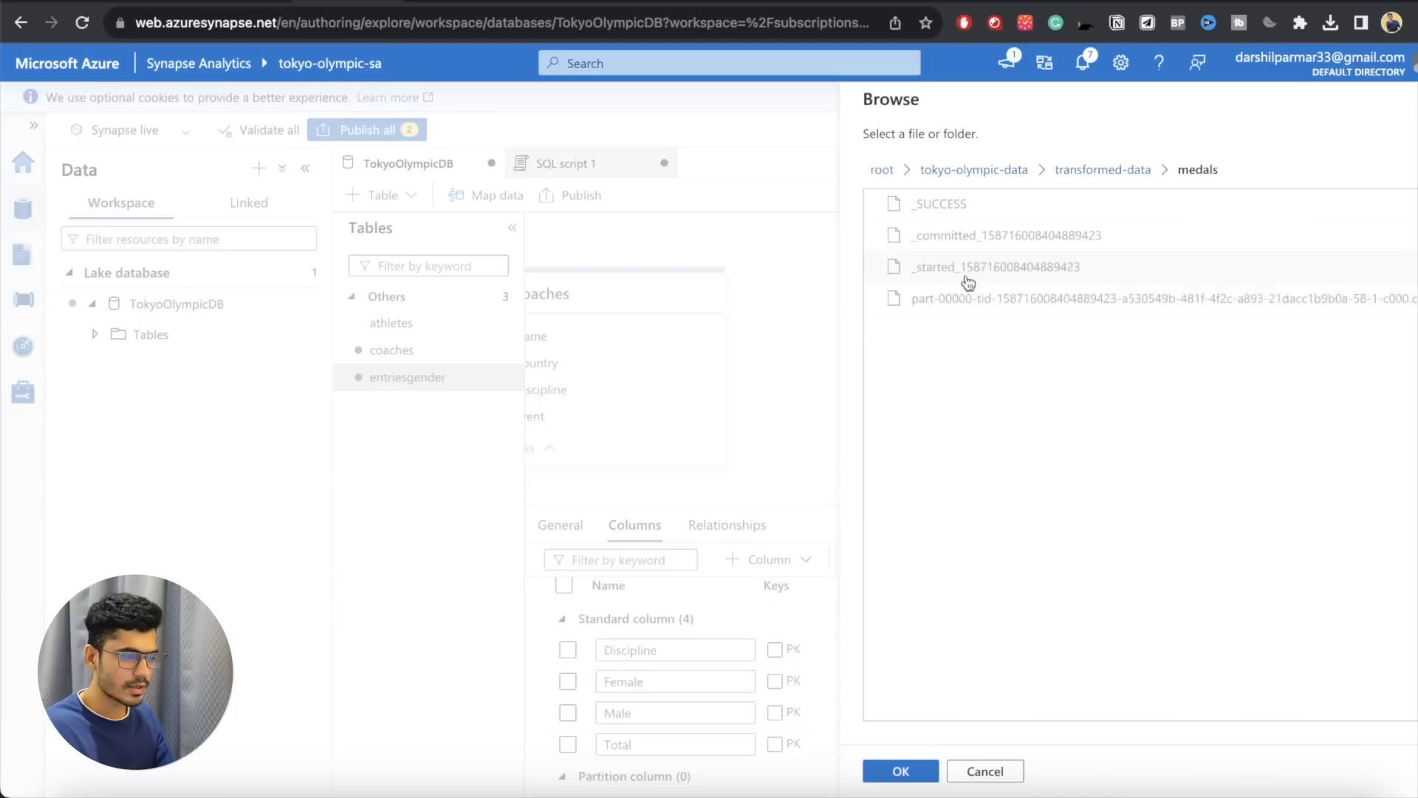
left_click(921, 300)
left_click(893, 771)
left_click(898, 771)
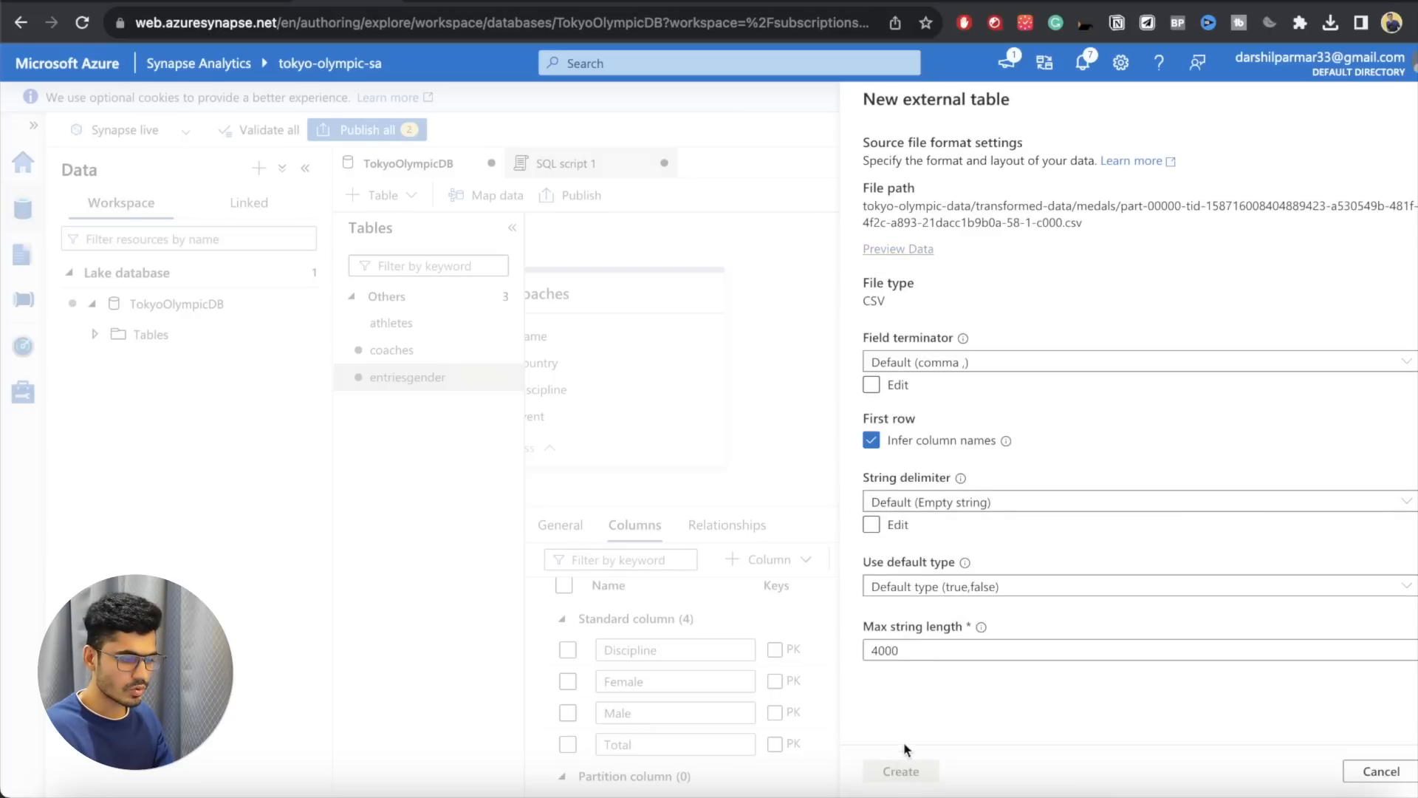
left_click(901, 771)
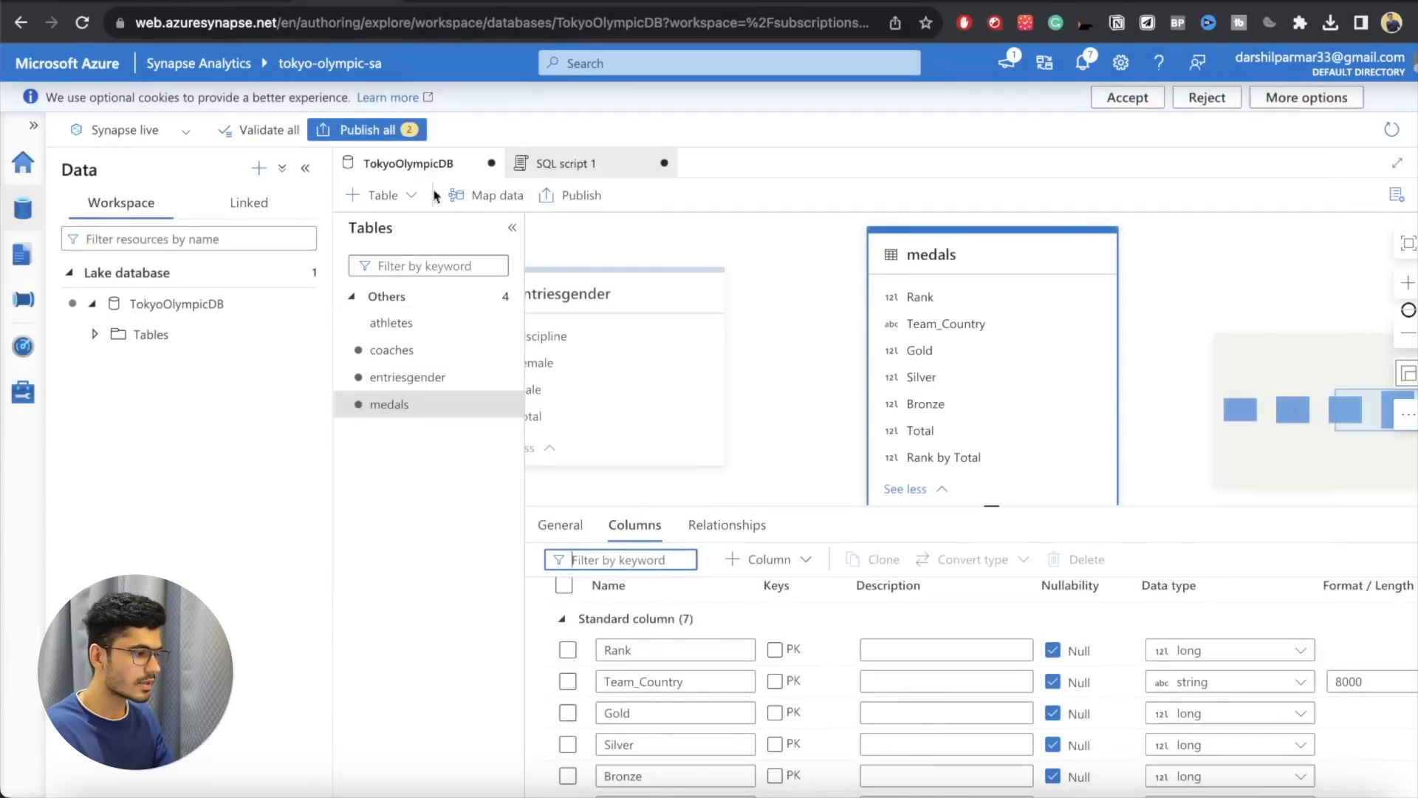
Step: Start a data lake external table named teams after the storage folder, using the tokyo-olympic-sa-WorkspaceDefaultStorage linked service
left_click(385, 195)
left_click(408, 287)
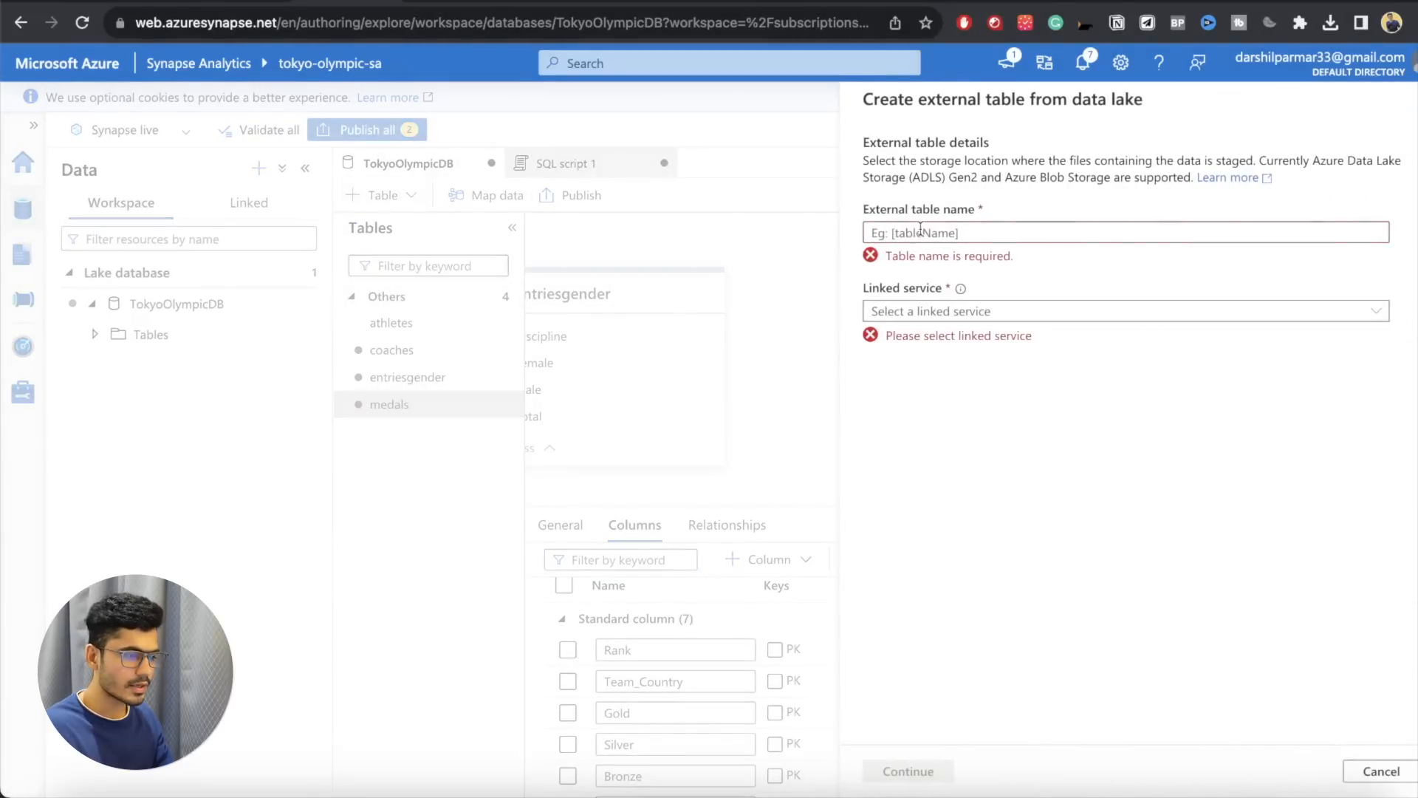
left_click(285, 2)
left_click_drag(362, 515, 332, 516)
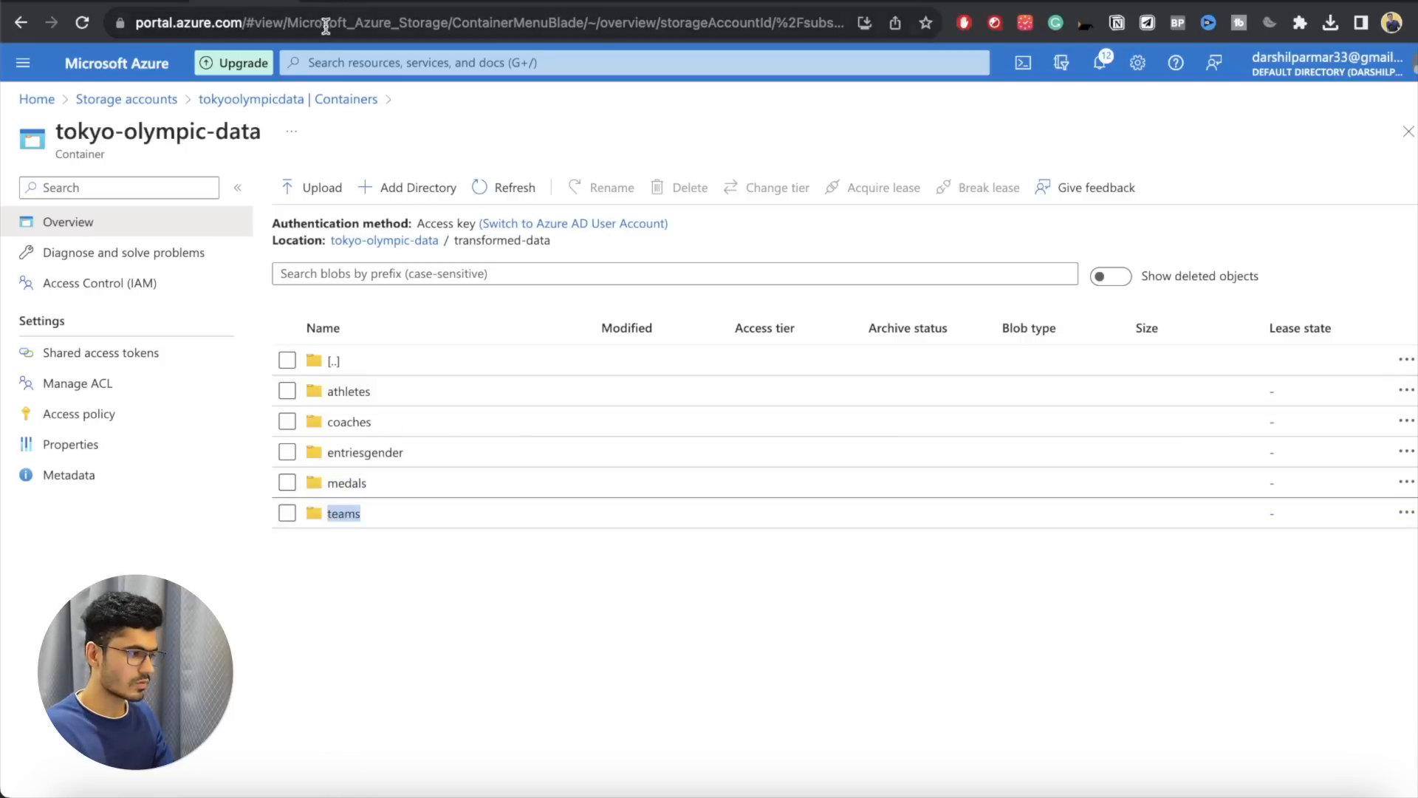
left_click(325, 3)
left_click(923, 233)
type("teams")
left_click(920, 291)
left_click(920, 317)
Step: Use the part-00000 CSV file in tokyo-olympic-data/transformed-data/teams as the external table's input
left_click(1408, 350)
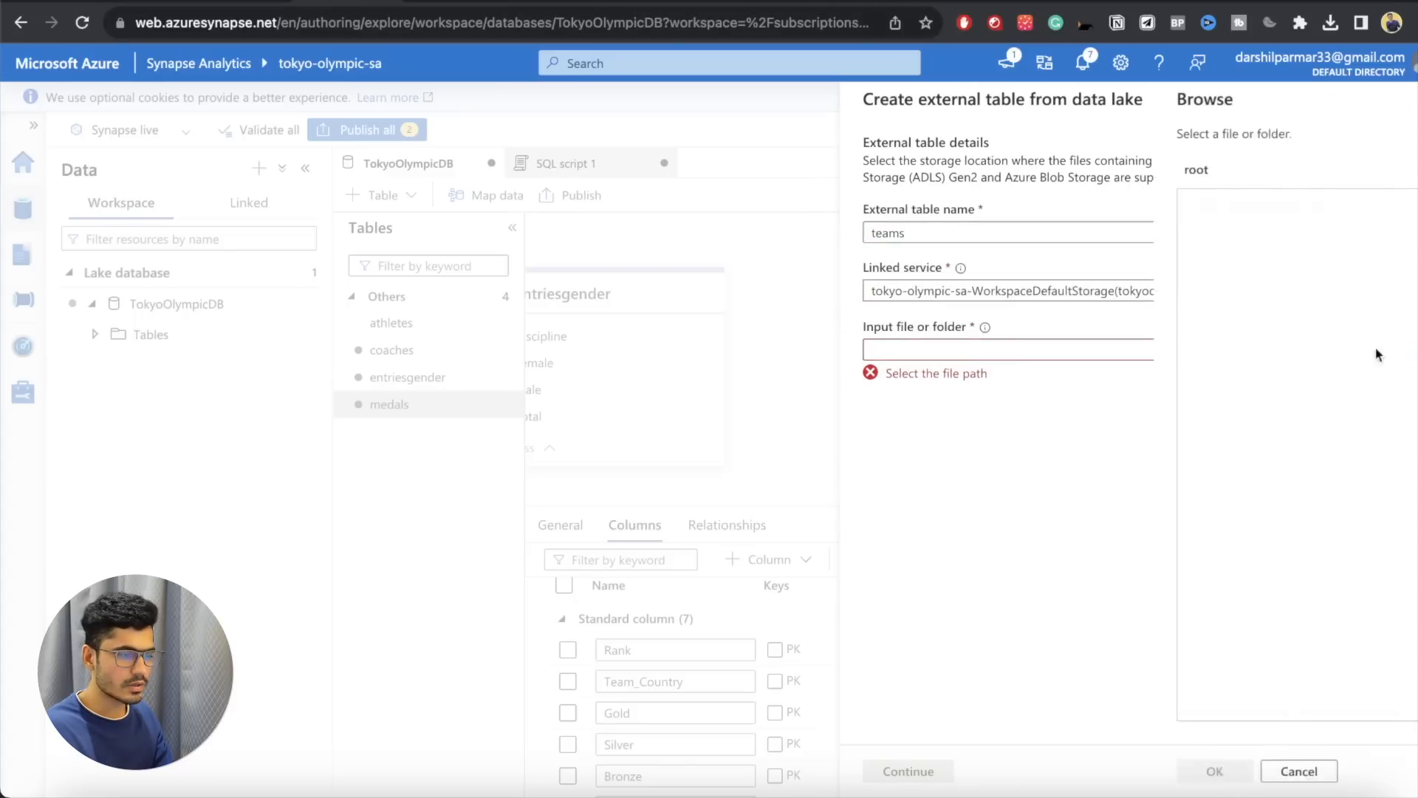
left_click(1046, 215)
double_click(944, 203)
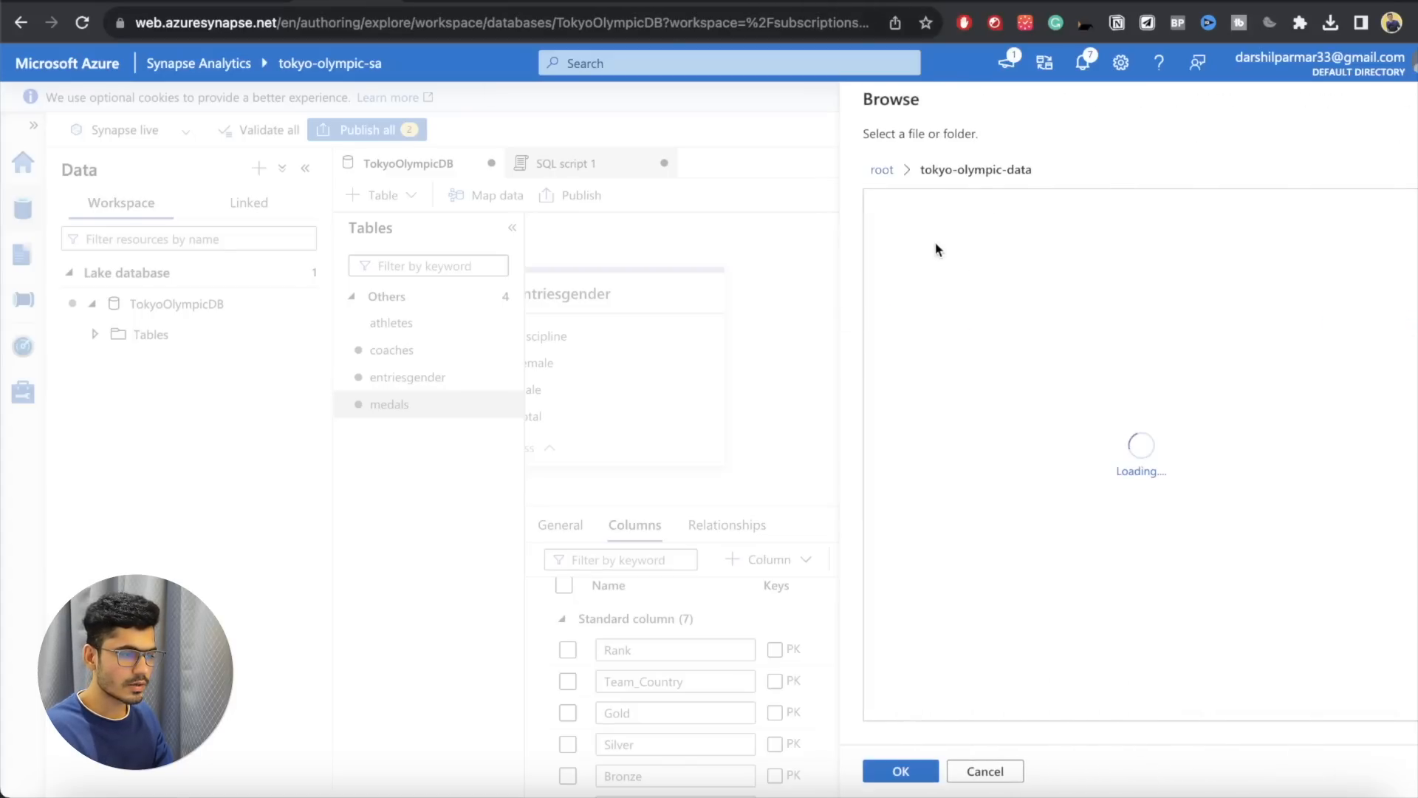
double_click(939, 236)
double_click(927, 329)
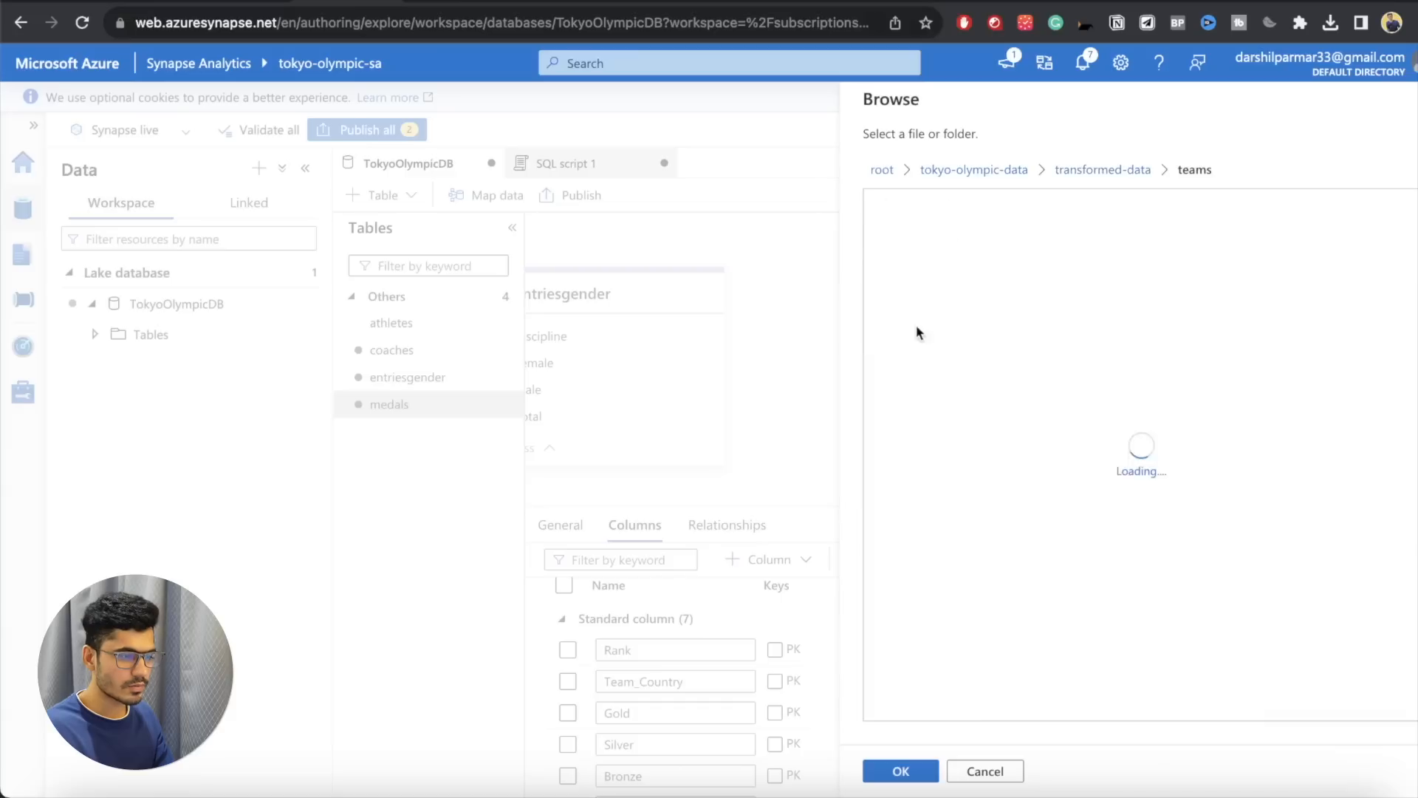
left_click(940, 302)
left_click(889, 771)
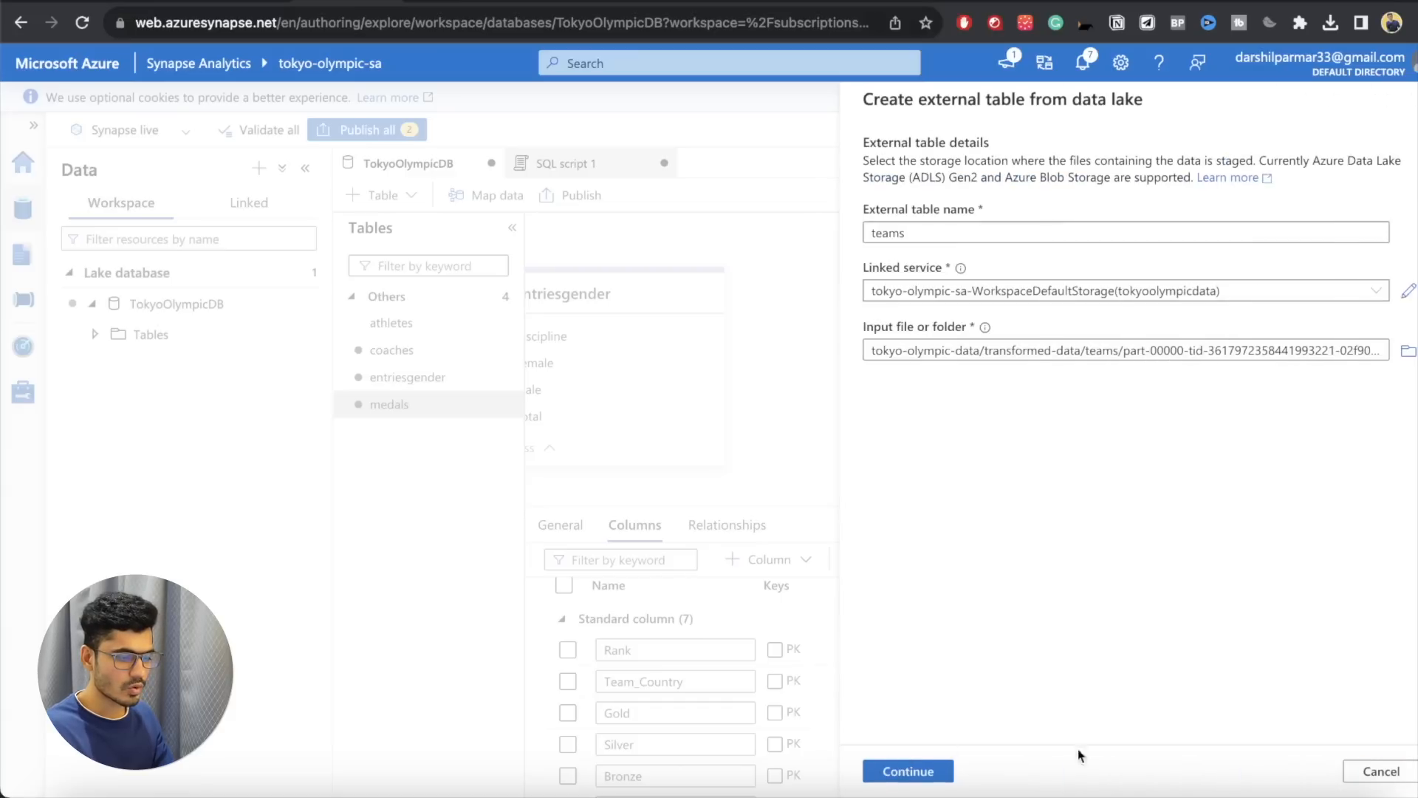
Step: Create the teams external table with column names inferred from the first row
left_click(910, 772)
left_click(970, 657)
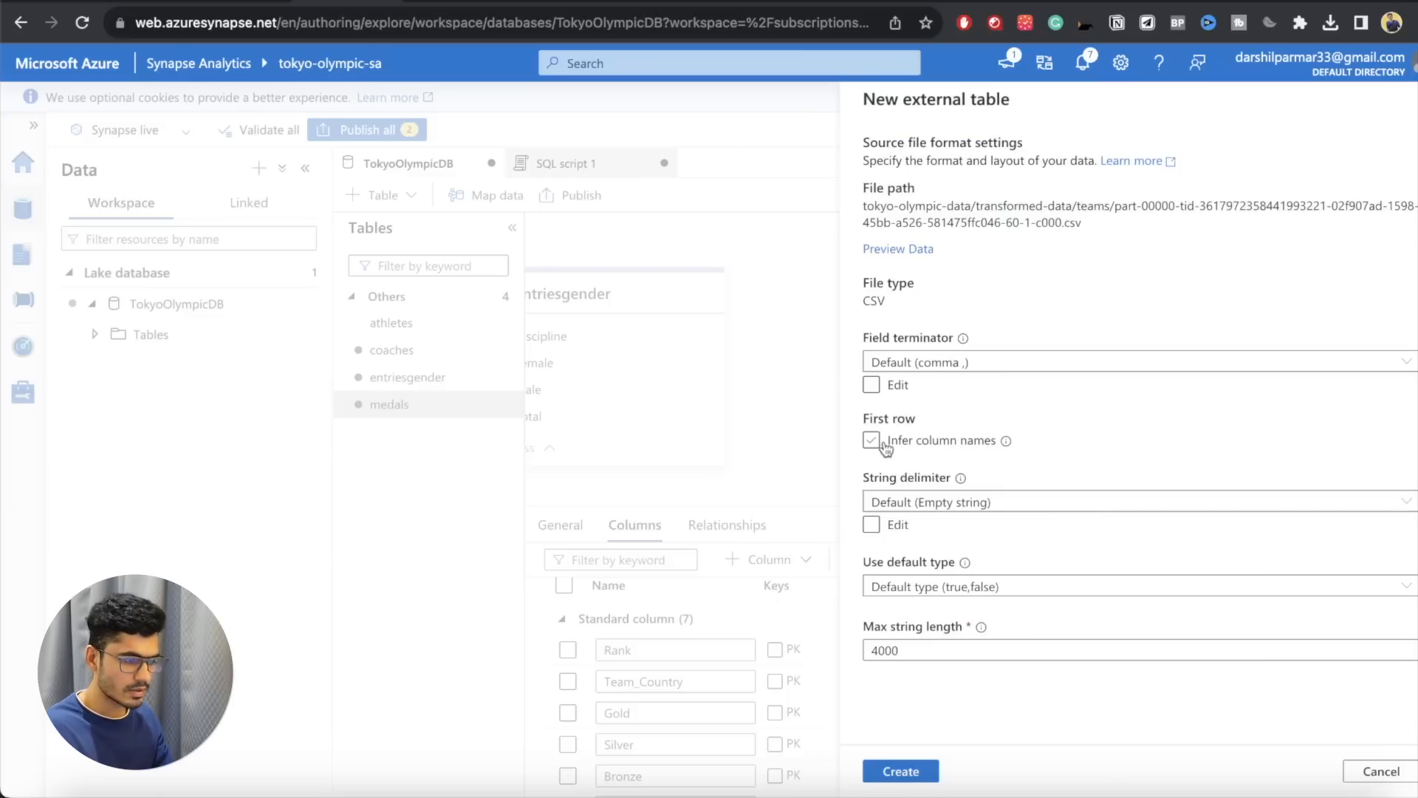
left_click(872, 441)
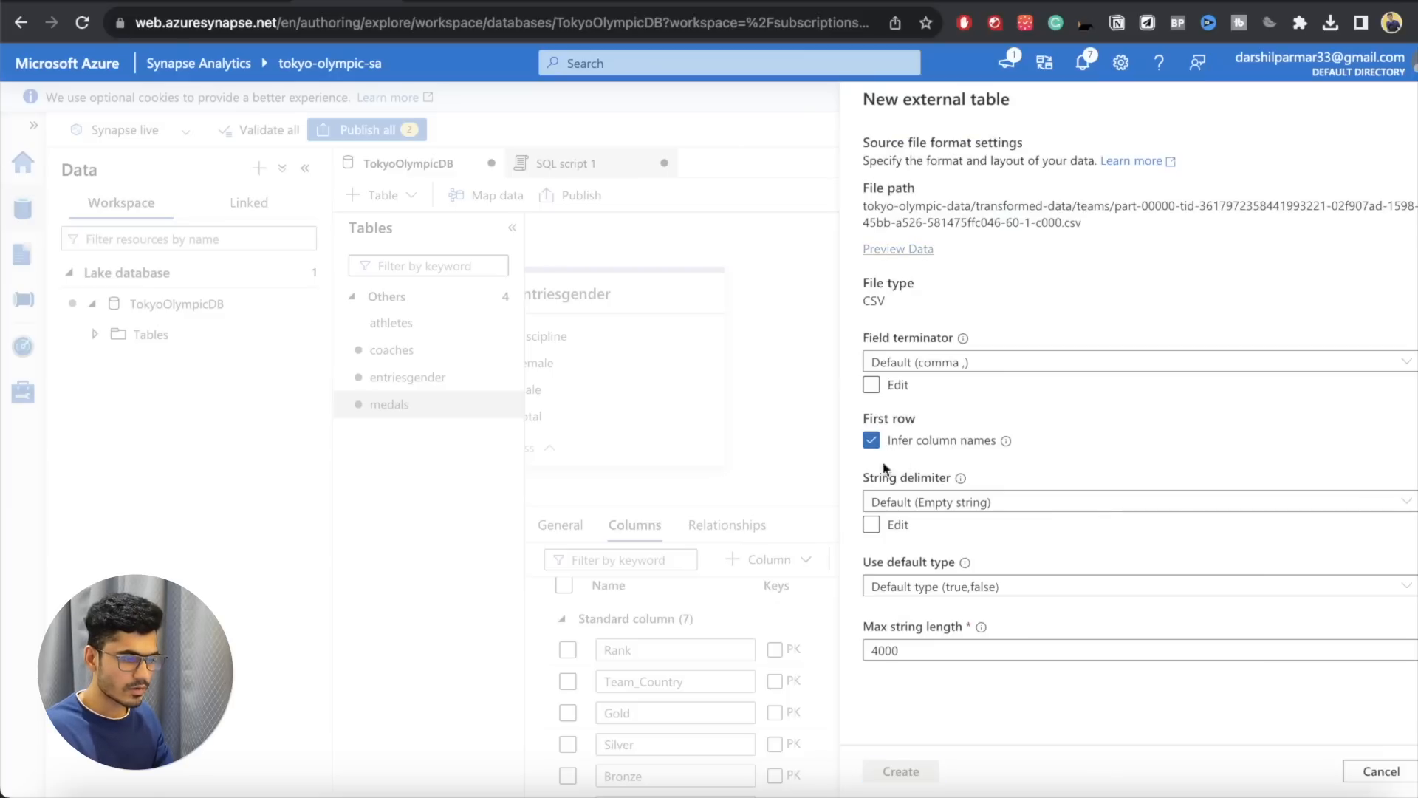
left_click(901, 772)
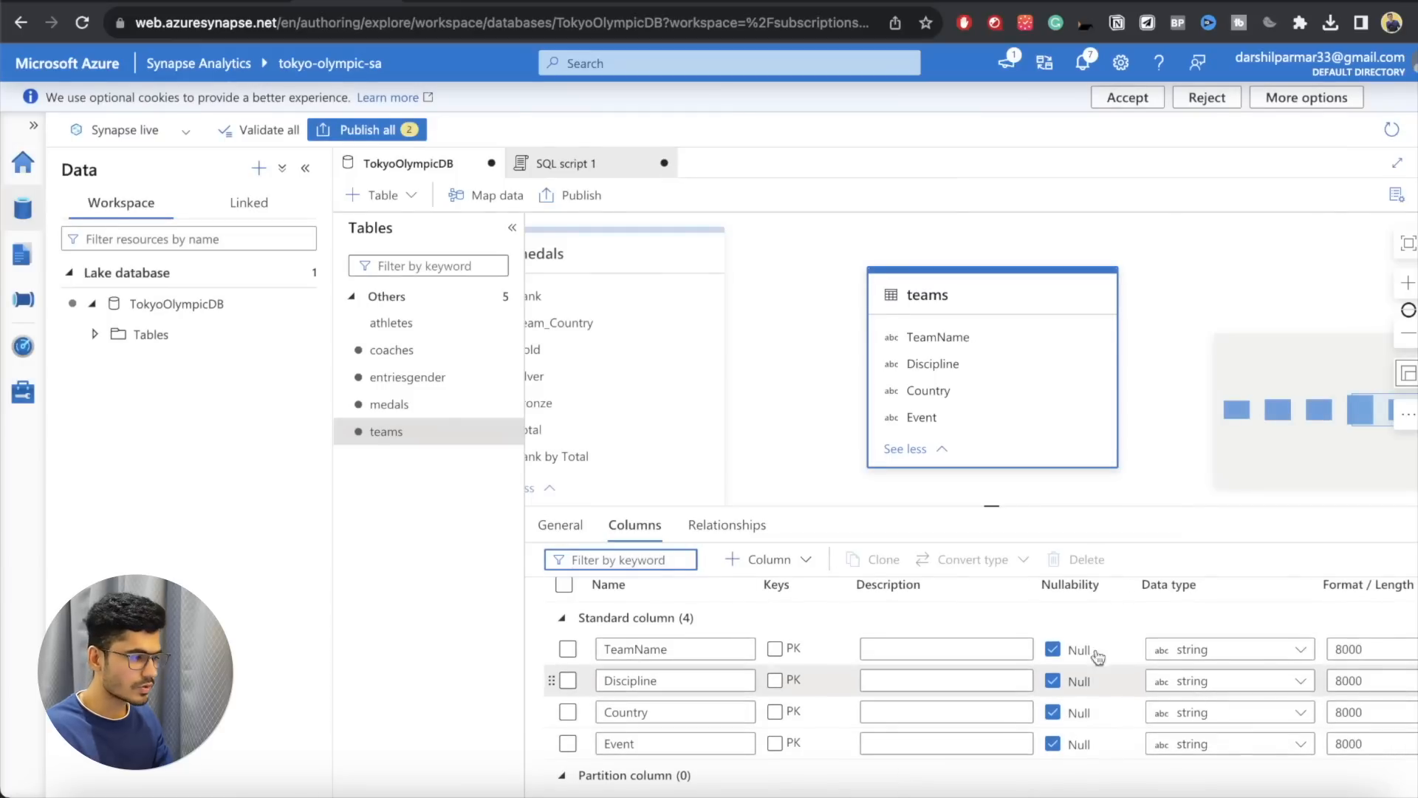
Step: Validate the workspace, check the medals, entriesgender, coaches and athletes columns, and try to publish all changes
left_click(260, 130)
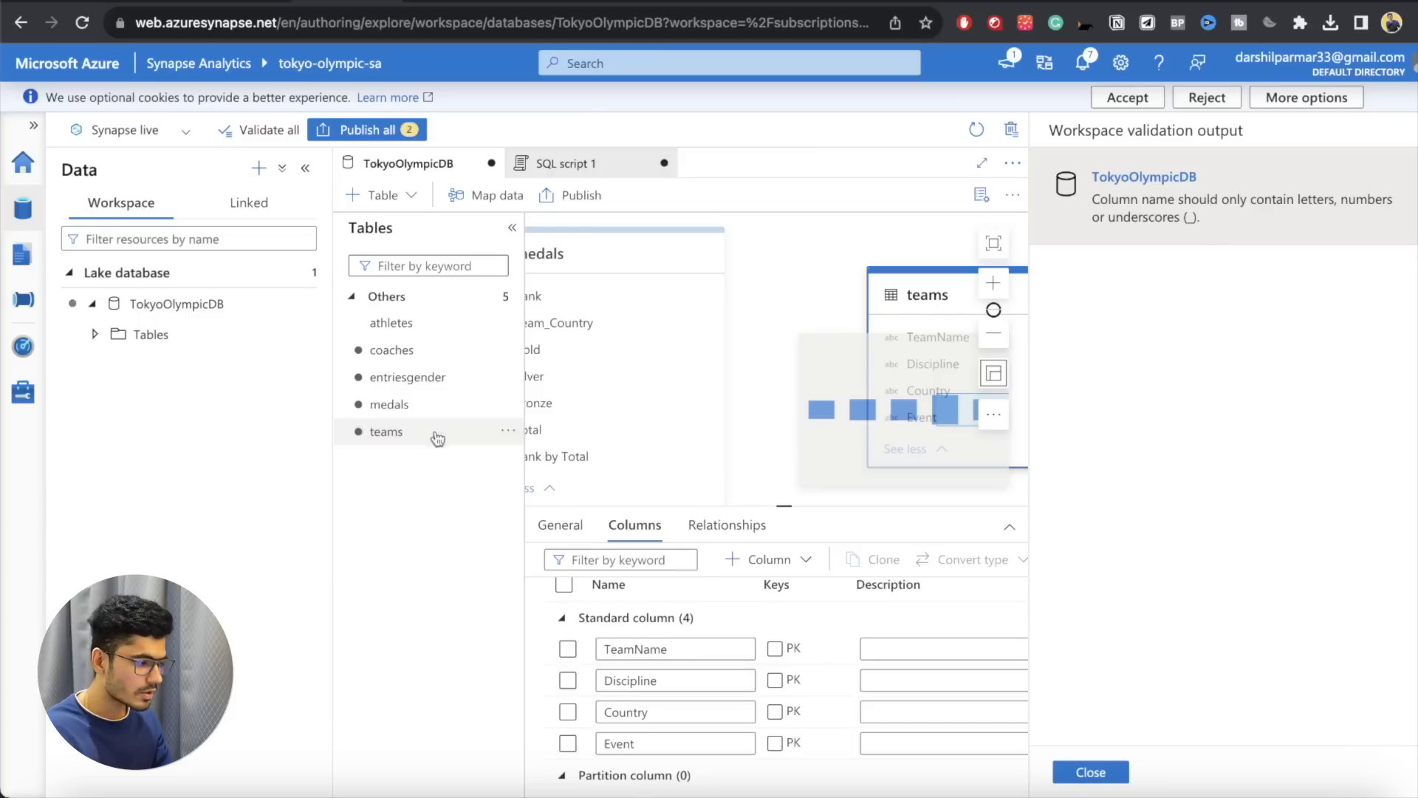
left_click(443, 406)
left_click(427, 378)
left_click(426, 352)
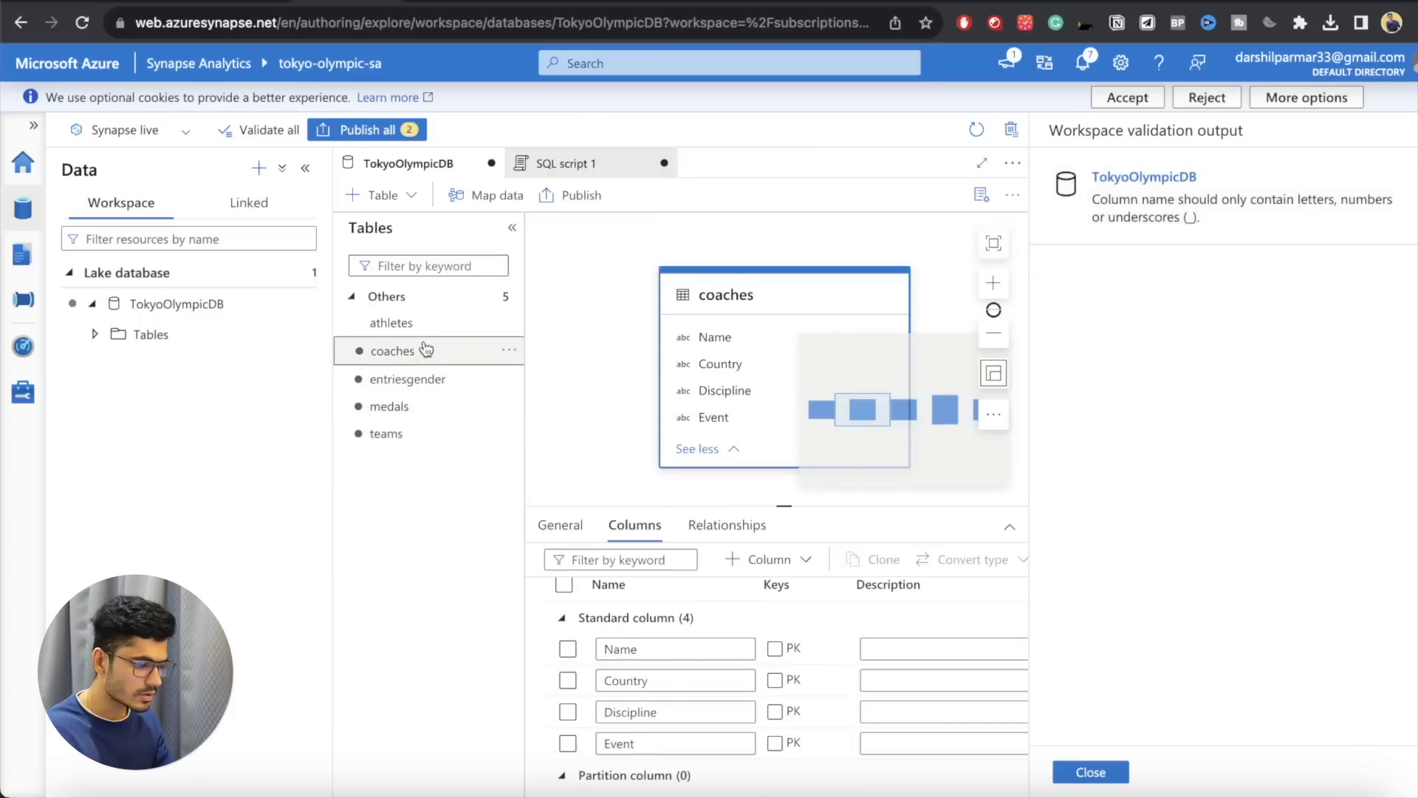
left_click(415, 328)
left_click(366, 129)
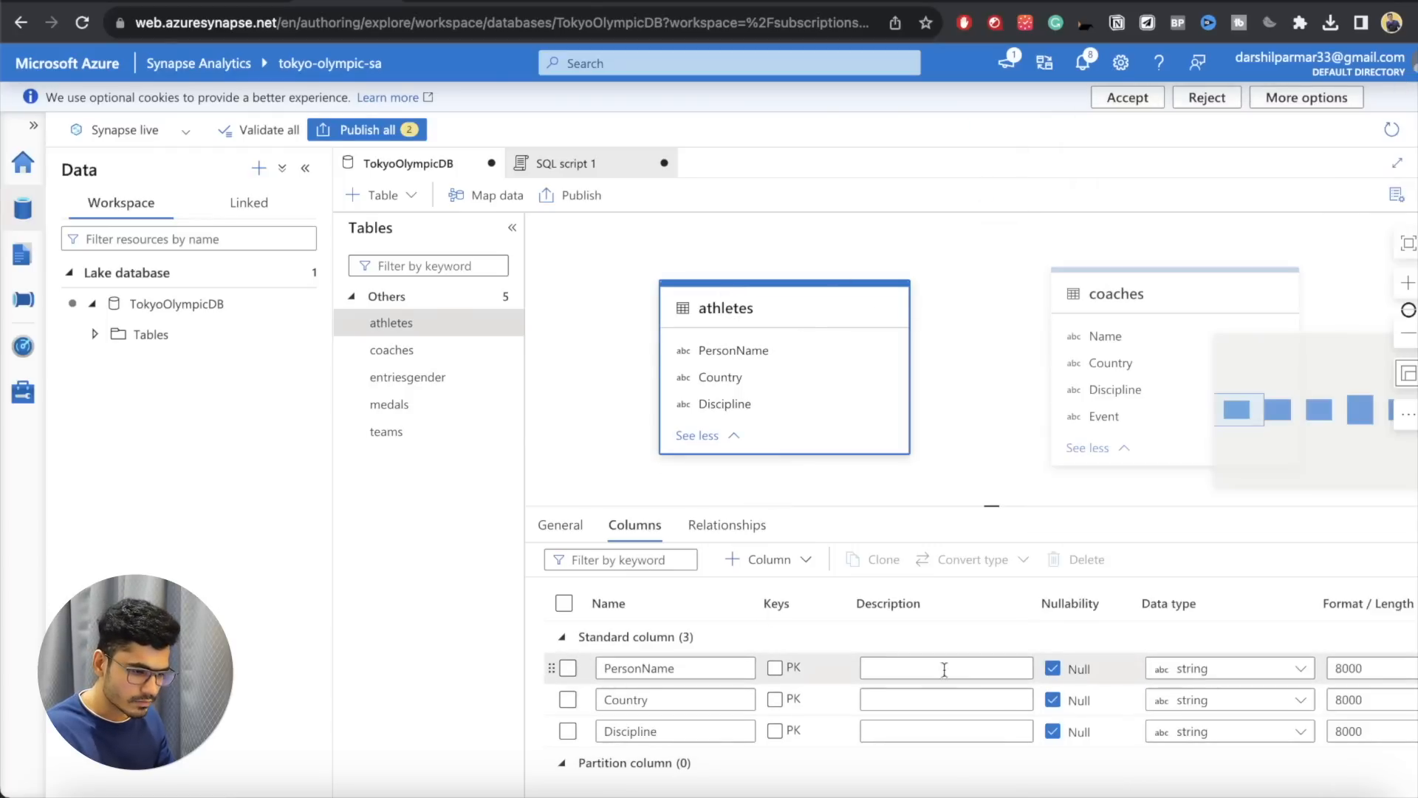
Step: Find the invalid column name among the tables and rename the medals table's Rank by Total column to Rank_by_Total
left_click(393, 349)
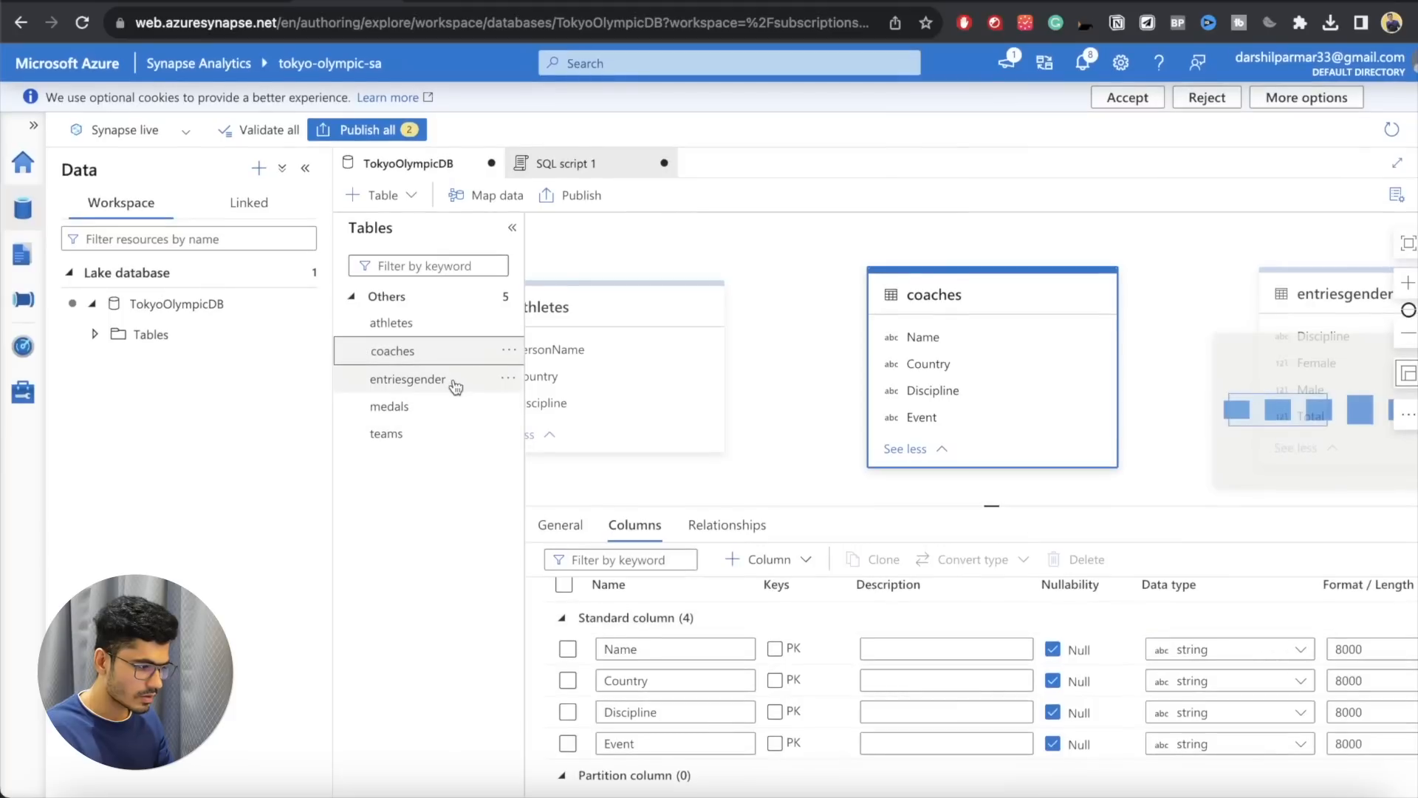
left_click(457, 379)
left_click(395, 415)
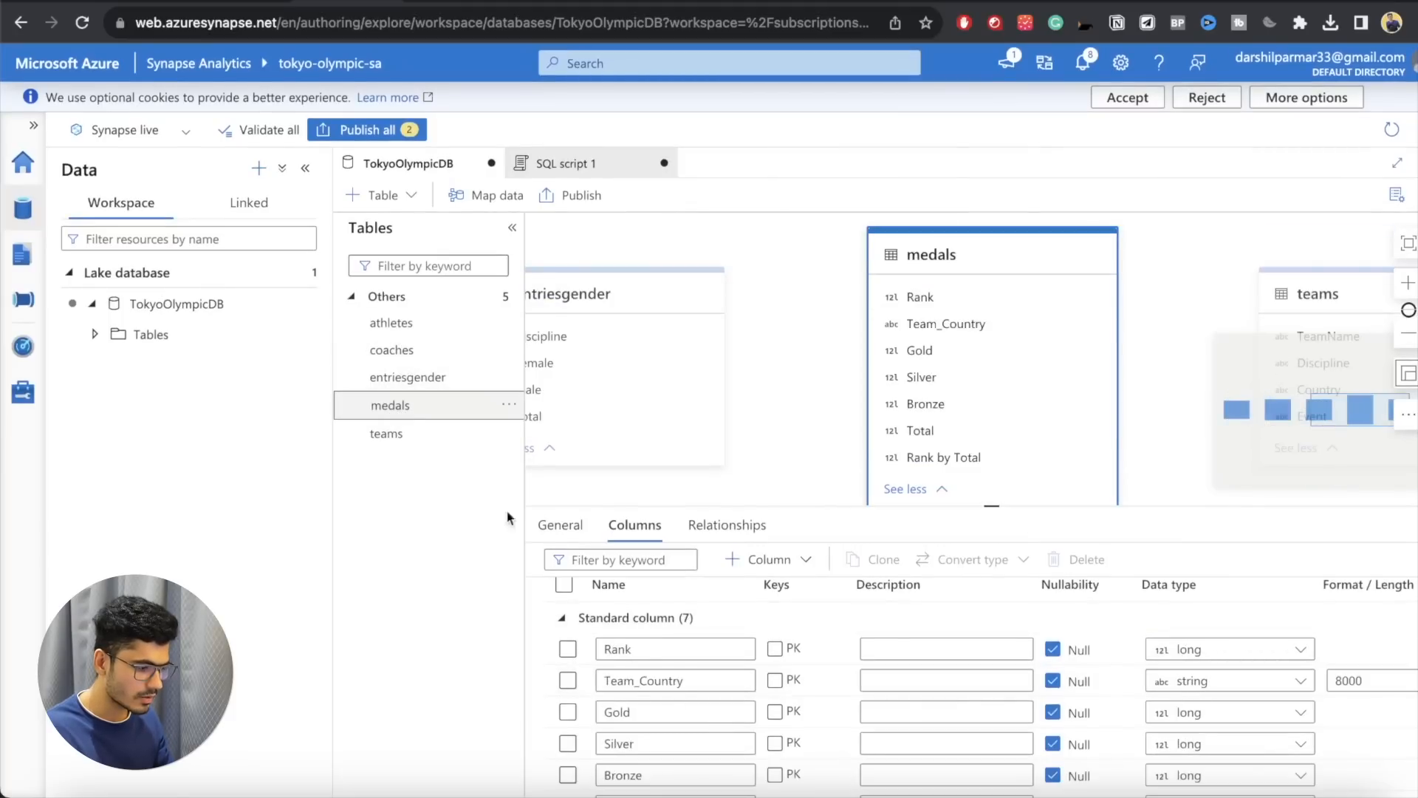
scroll(639, 628, "down", 3)
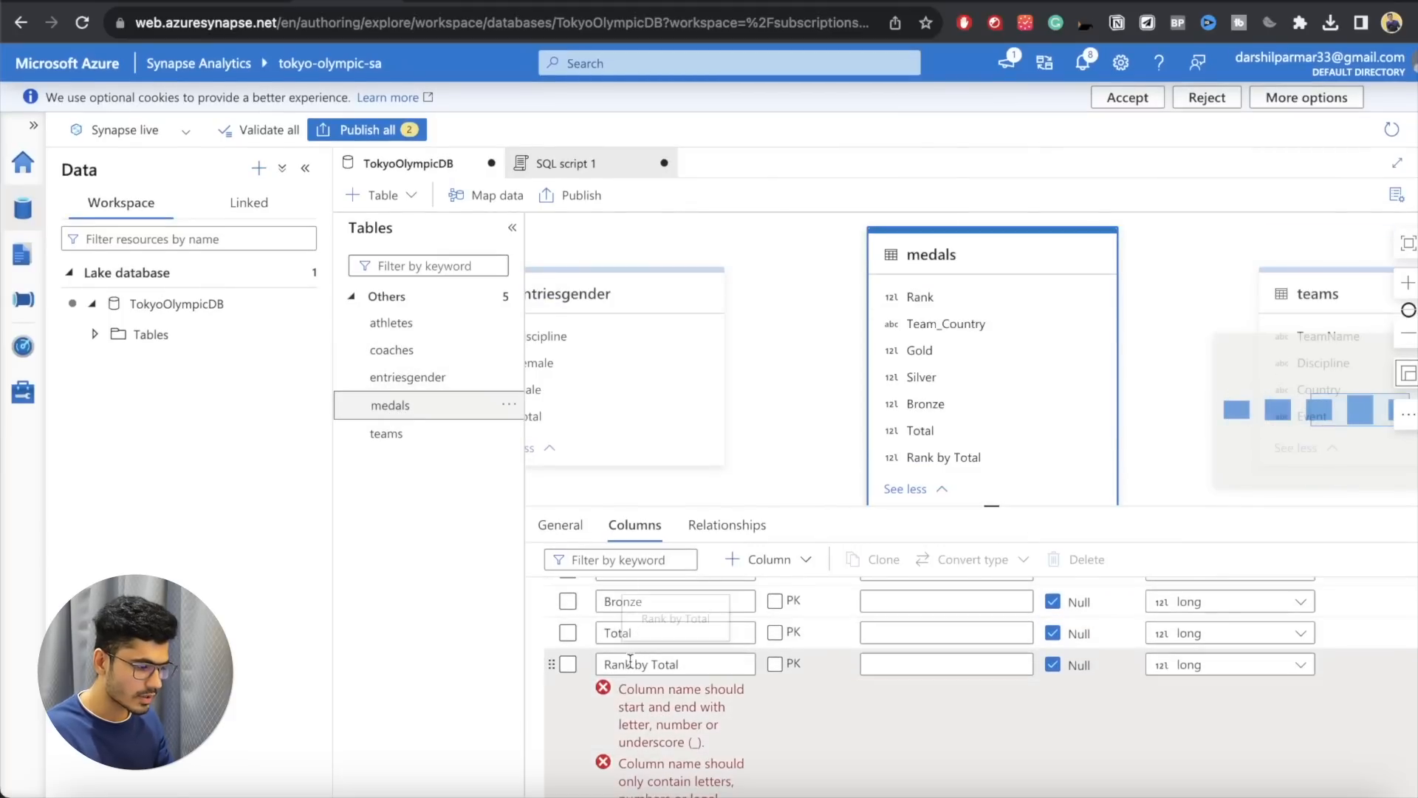
left_click(648, 662)
left_click(636, 738)
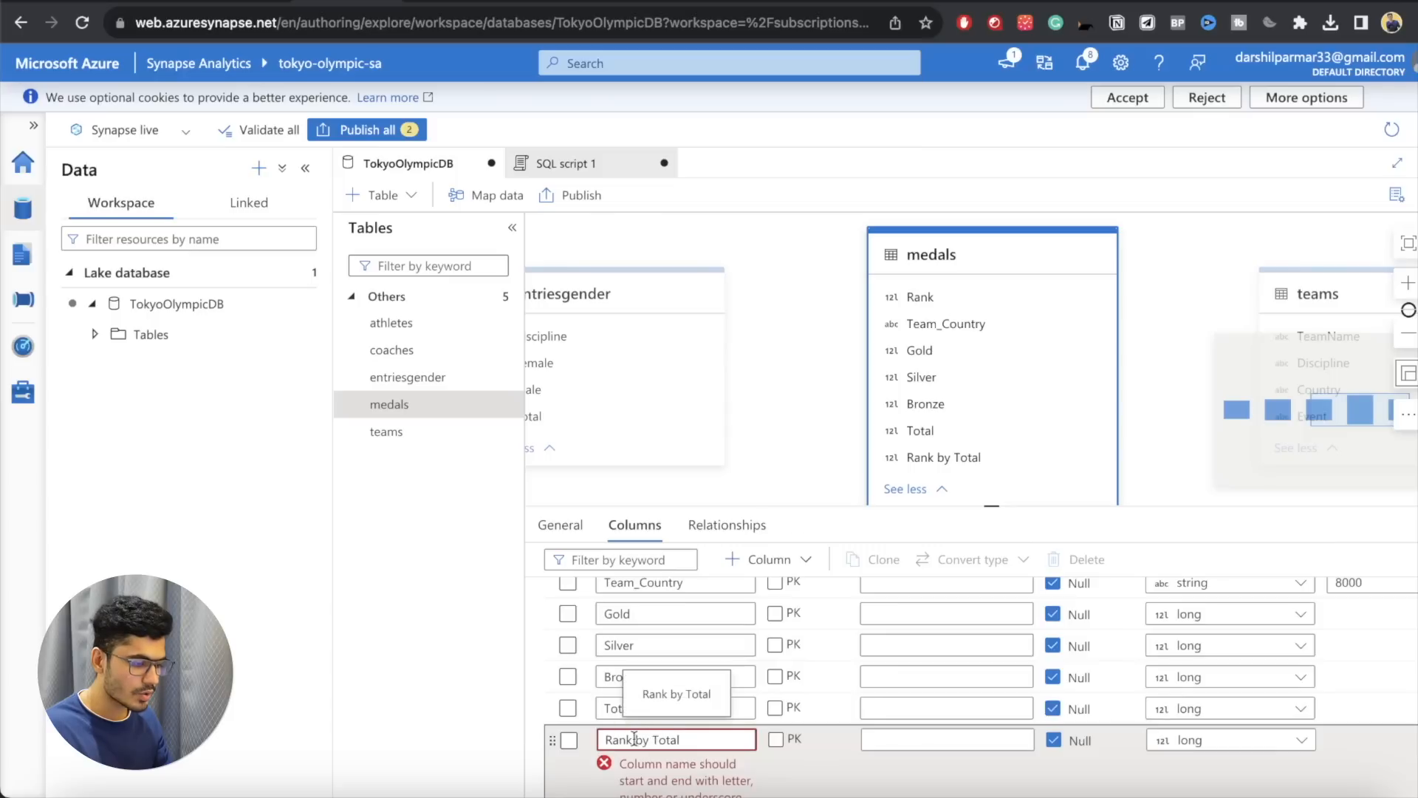
key("BackSpace")
type("_")
key("Right")
key("Right")
key("Right")
key("BackSpace")
type("_")
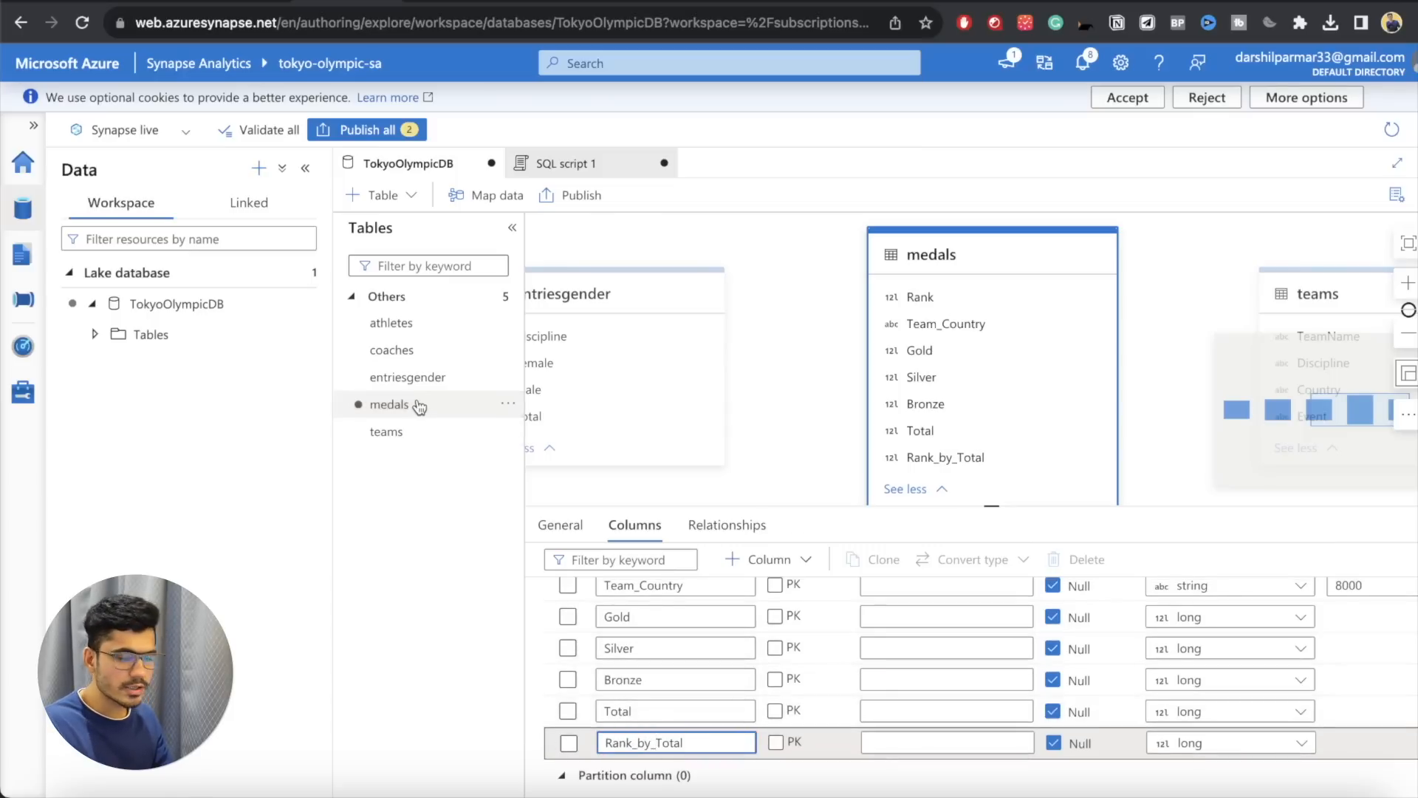
Step: Validate the workspace again and publish the pending SQL script 1 and TokyoOlympicDB changes
left_click(278, 133)
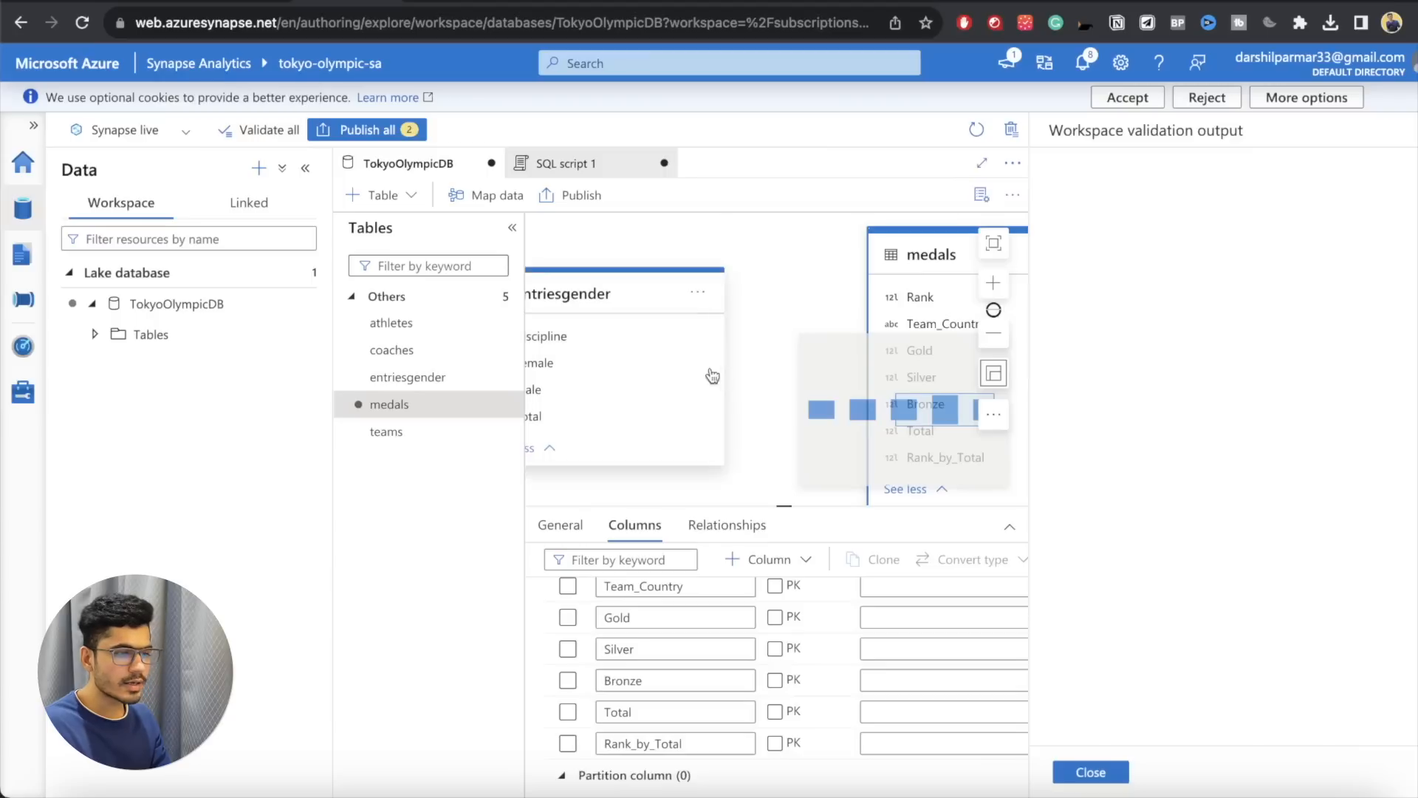
left_click(1089, 772)
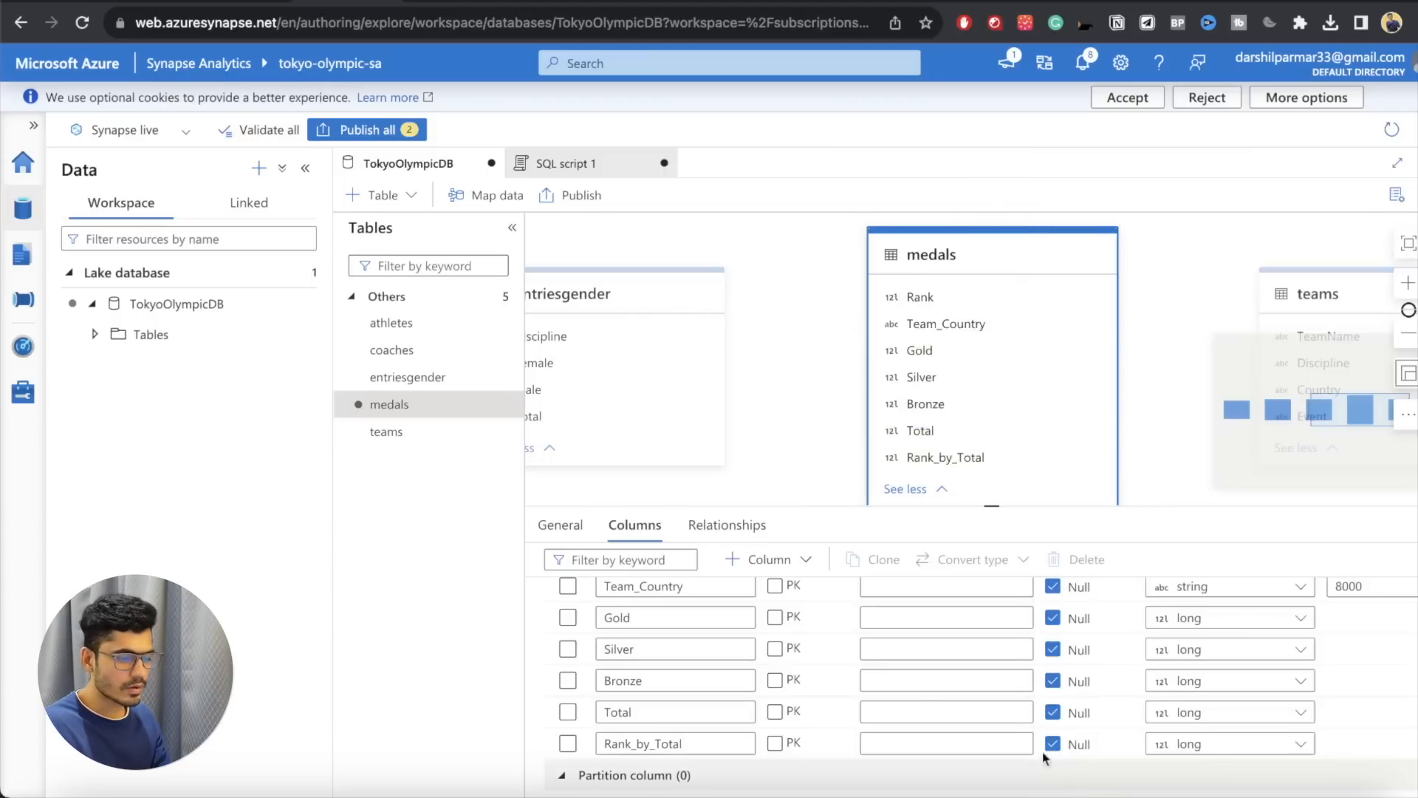
left_click(362, 130)
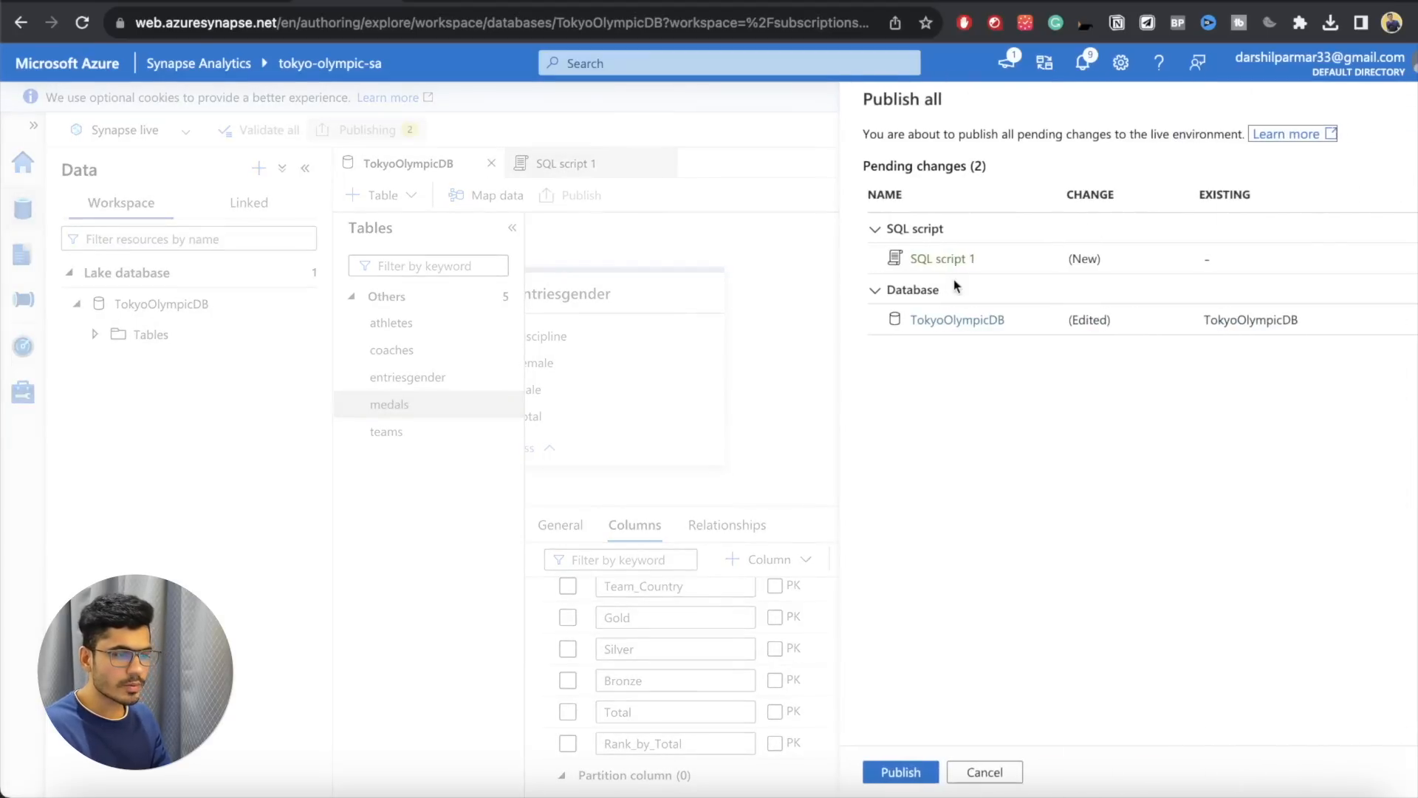
left_click(909, 773)
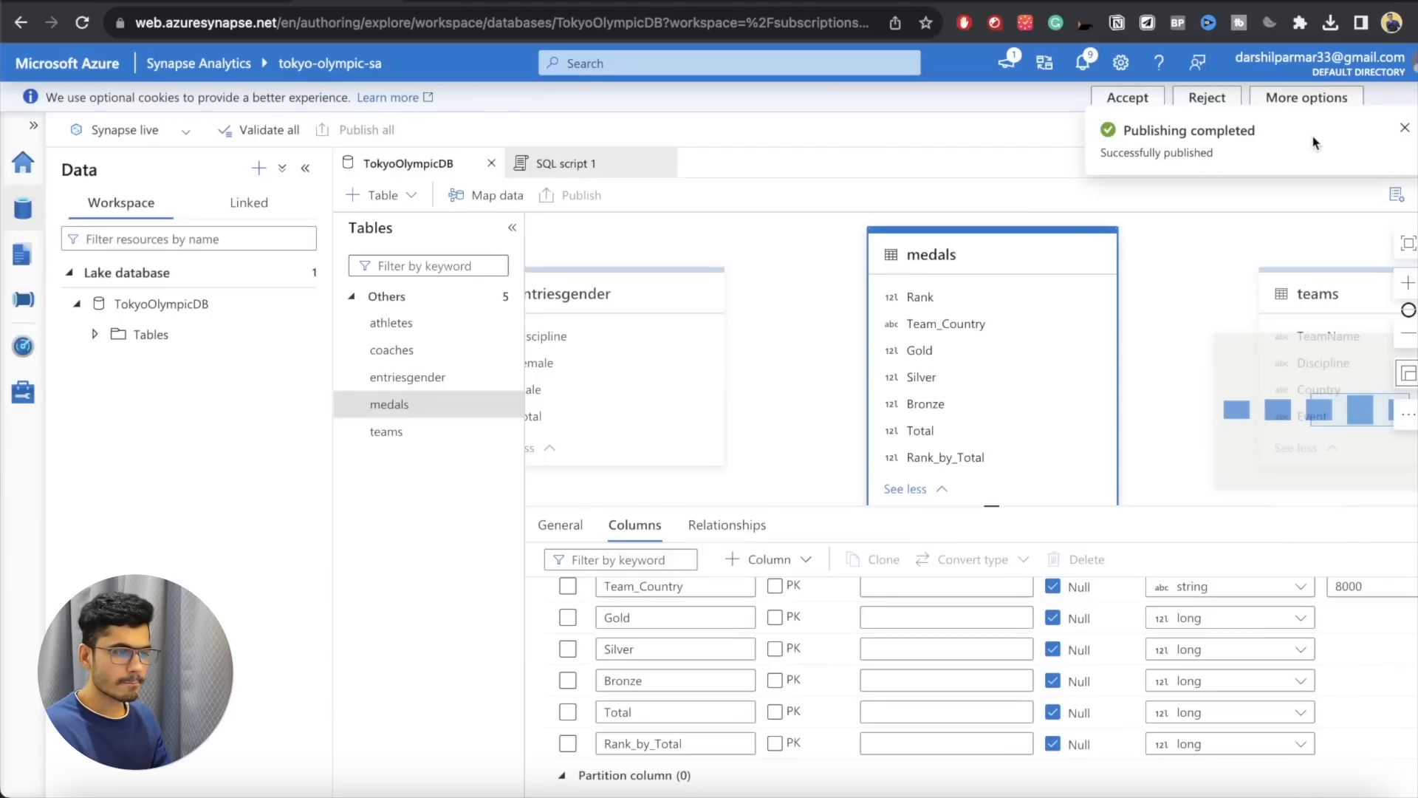
Step: Return to SQL script 1 and refresh the list of TokyoOlympicDB tables
left_click(545, 163)
left_click(95, 334)
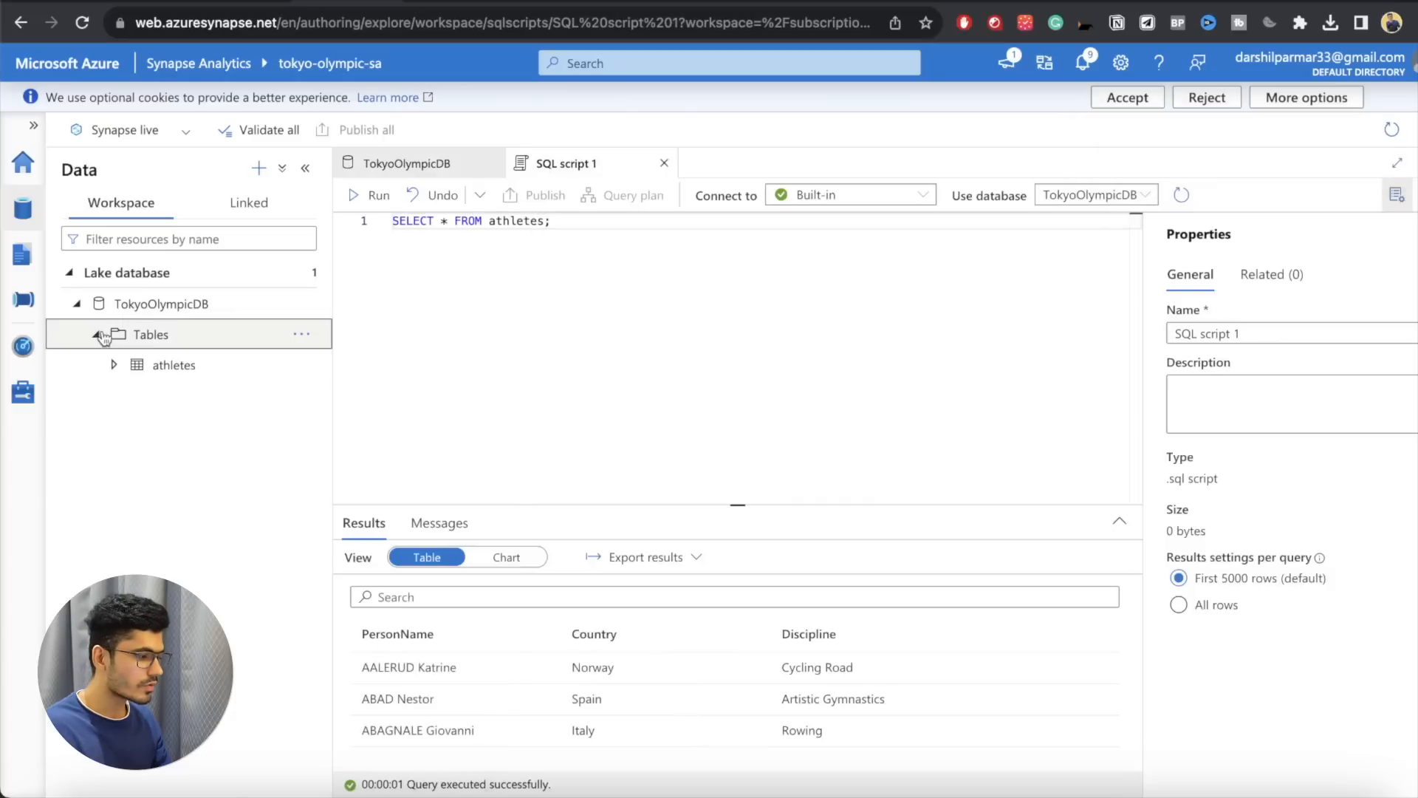
left_click(303, 335)
left_click(325, 365)
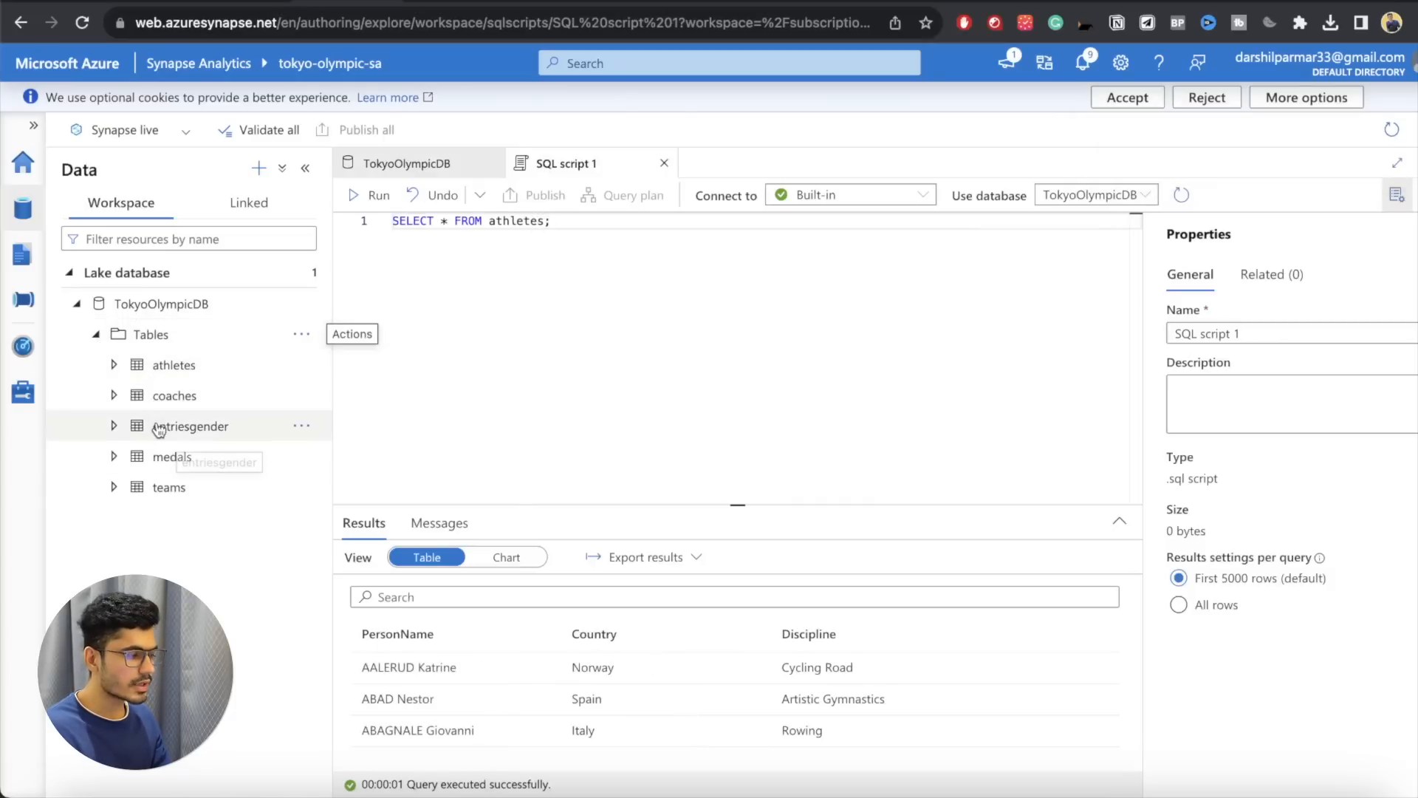
Step: Replace the query with SELECT * FROM coaches;, run it and look over the returned rows
left_click(382, 247)
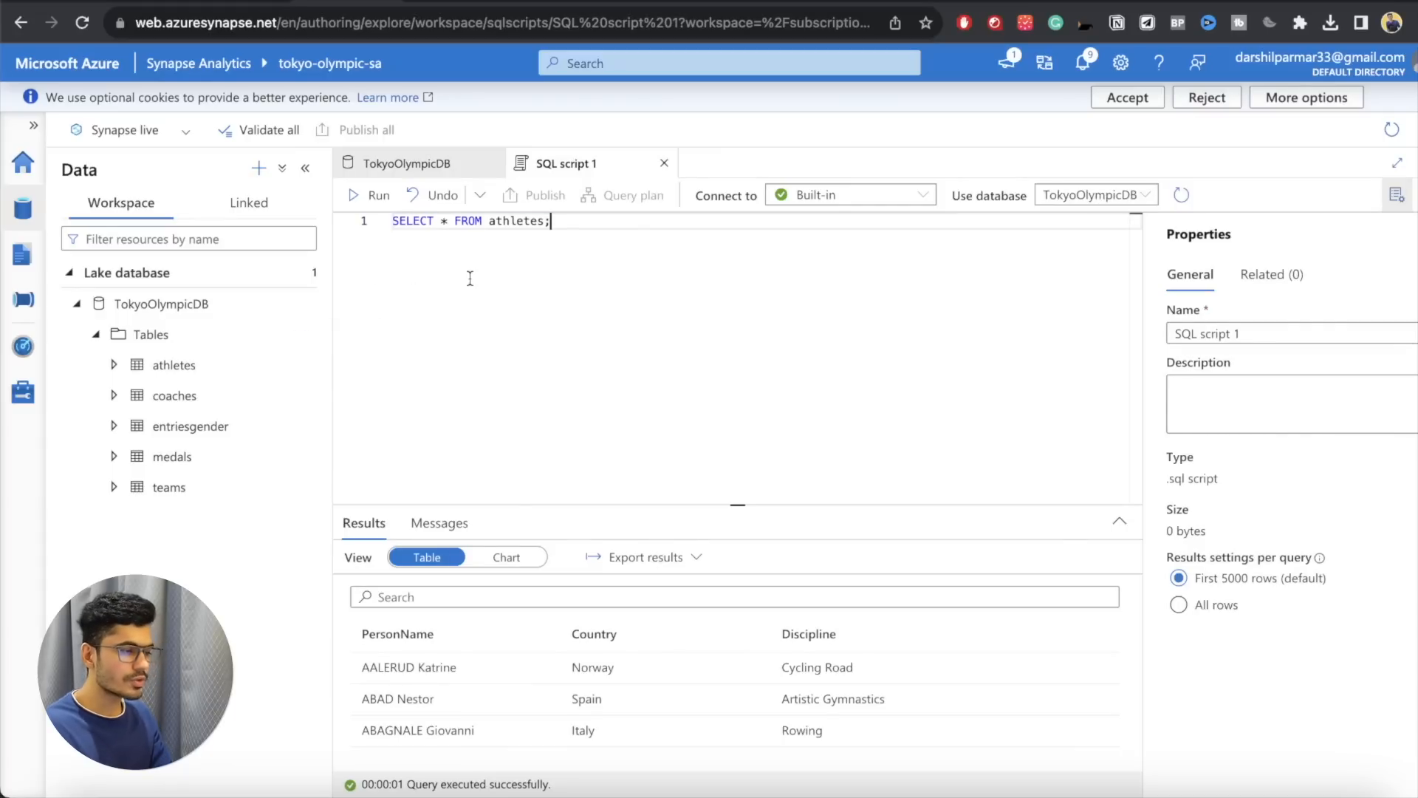
key("super+a")
key("BackSpace")
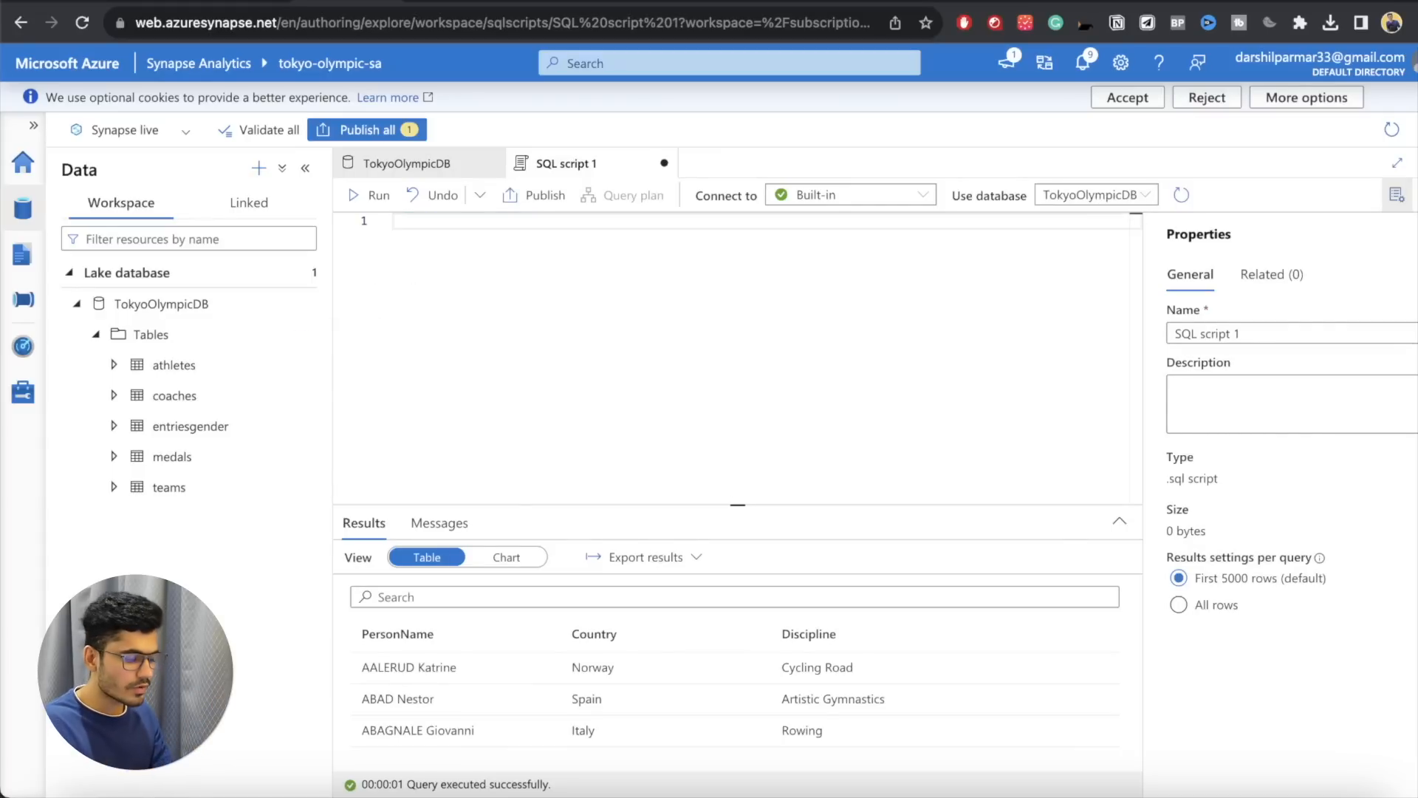
type("SELECT * FROM coaches;")
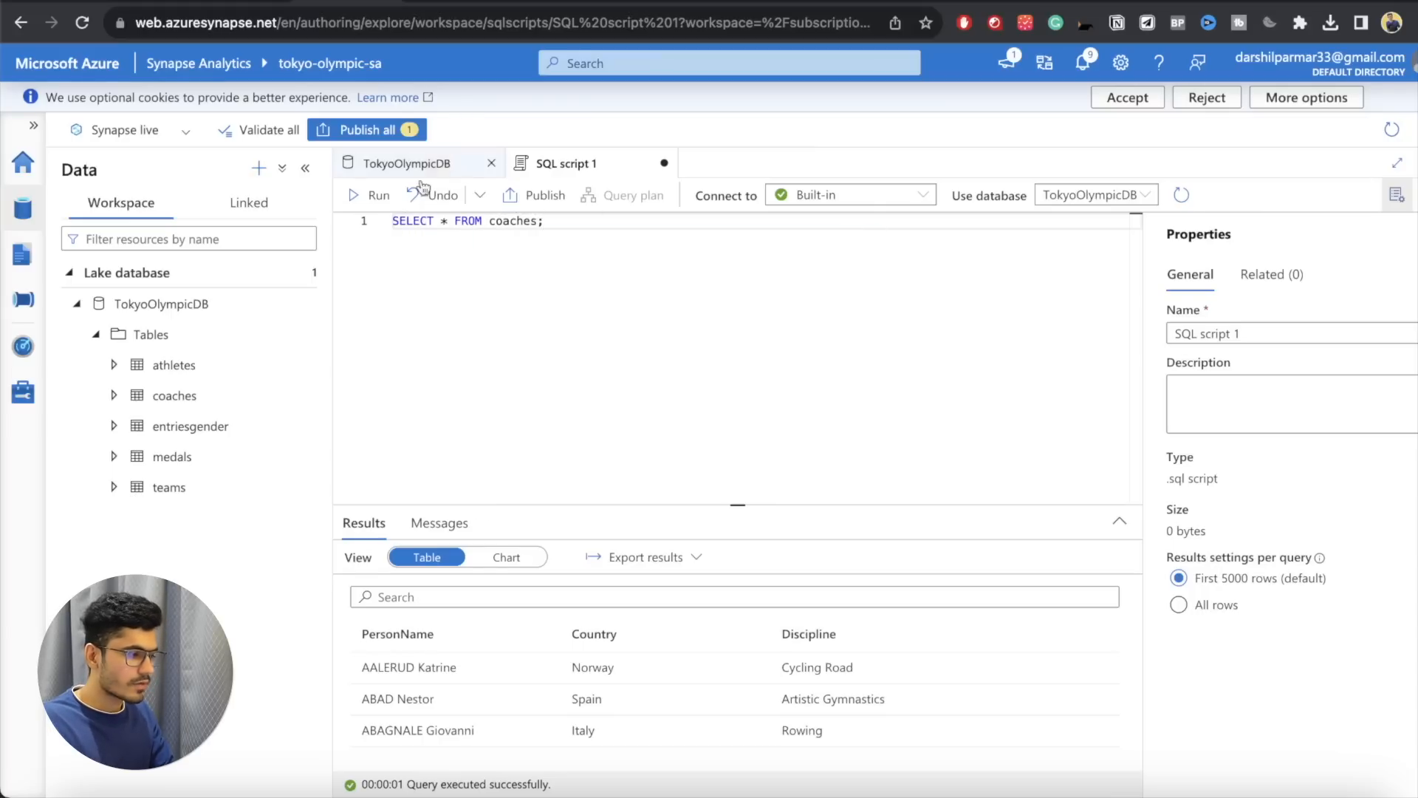
left_click(373, 195)
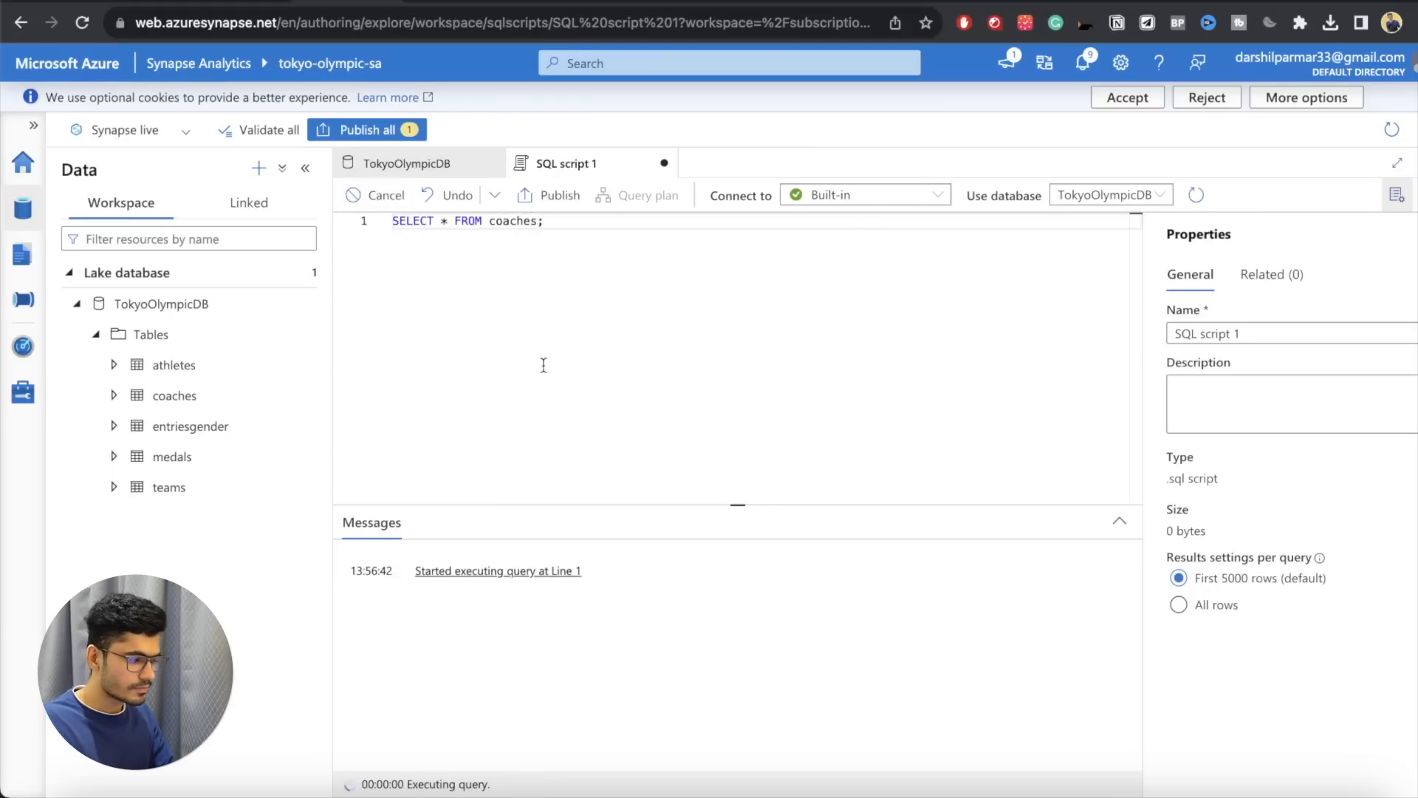
scroll(594, 676, "down", 12)
scroll(594, 678, "up", 10)
Step: Change the queried table to entriesgender by copying its name from the table list, run the query and look over the rows
left_click_drag(527, 356, 525, 333)
key("ctrl+a")
left_click(244, 457)
left_click_drag(238, 433, 154, 433)
key("super+c")
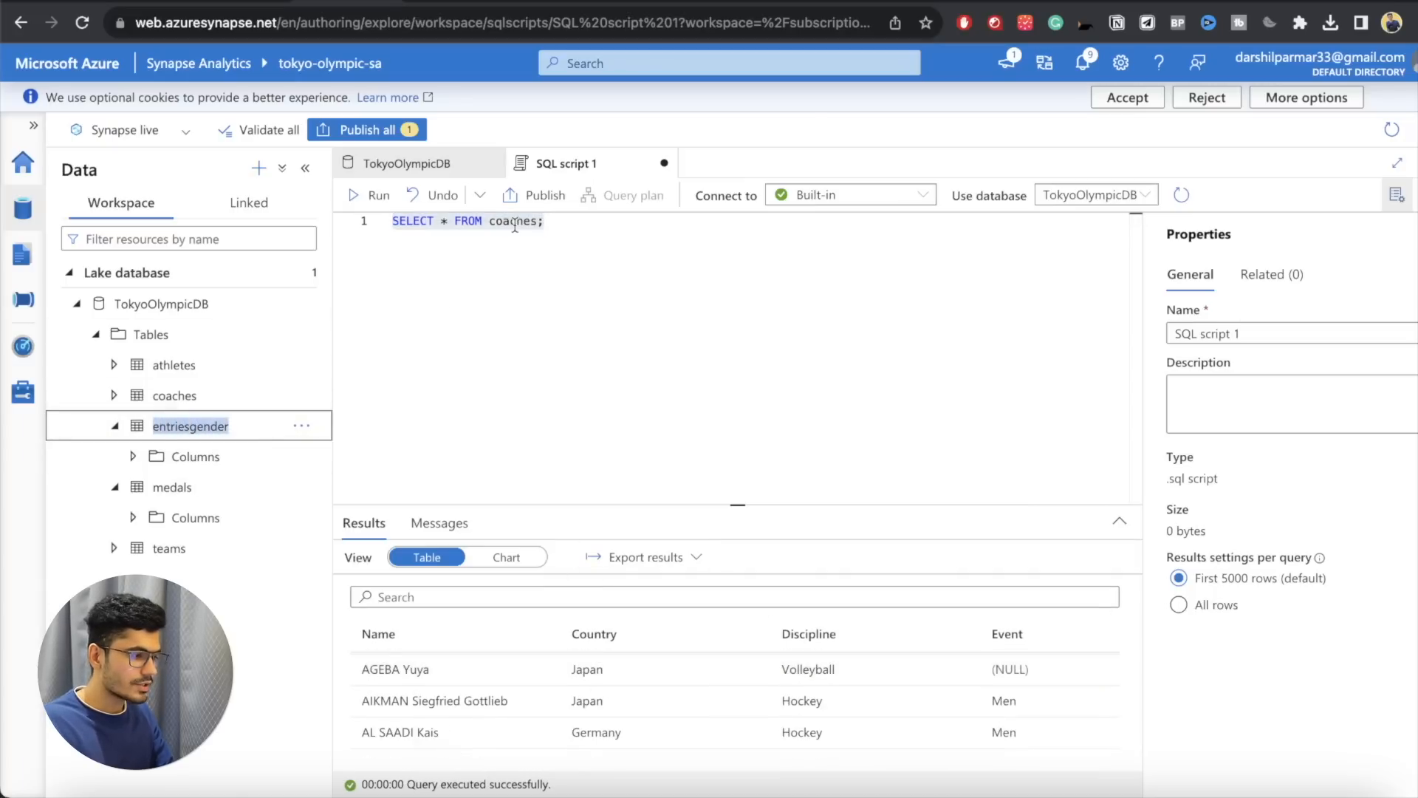
double_click(516, 223)
key("super+v")
left_click(370, 195)
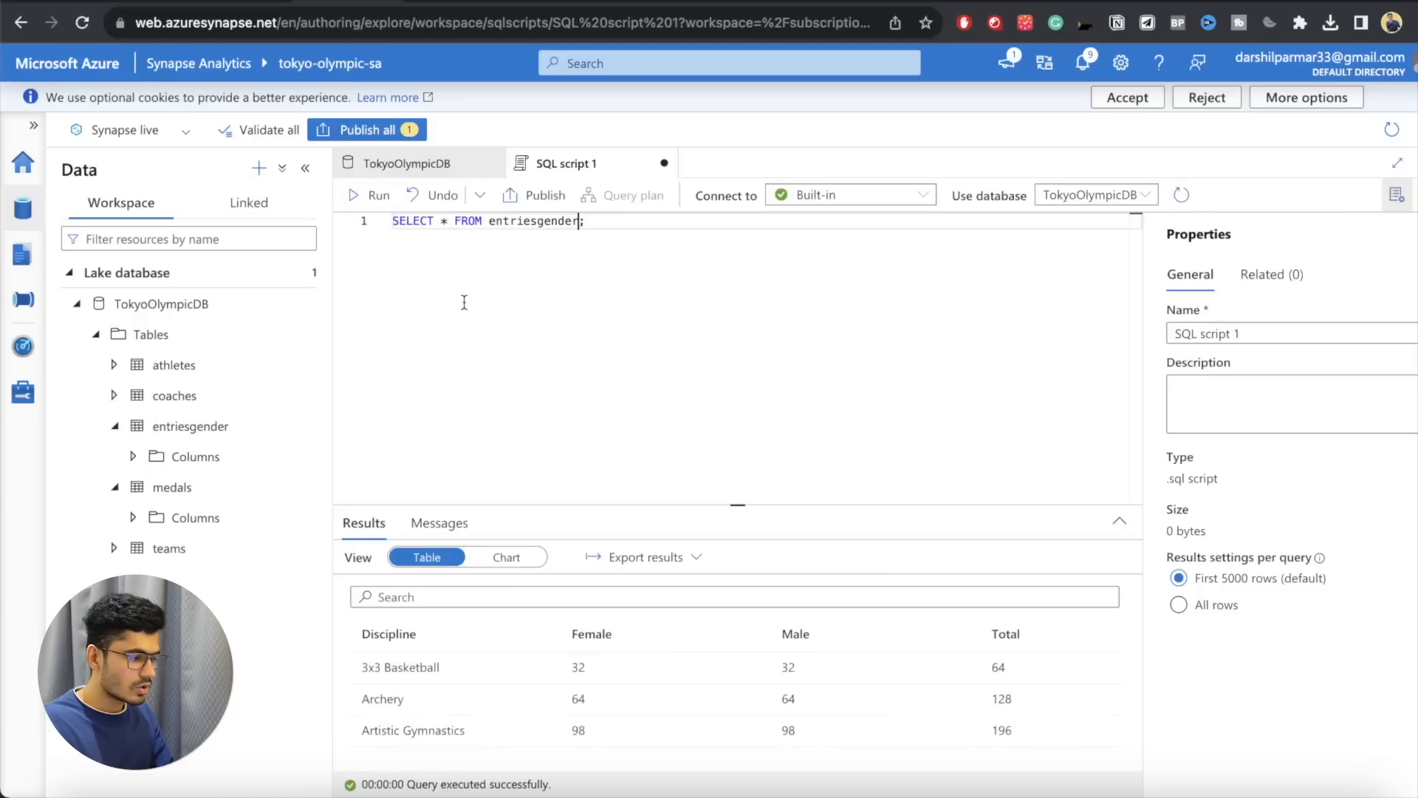
scroll(604, 707, "down", 10)
scroll(604, 707, "up", 10)
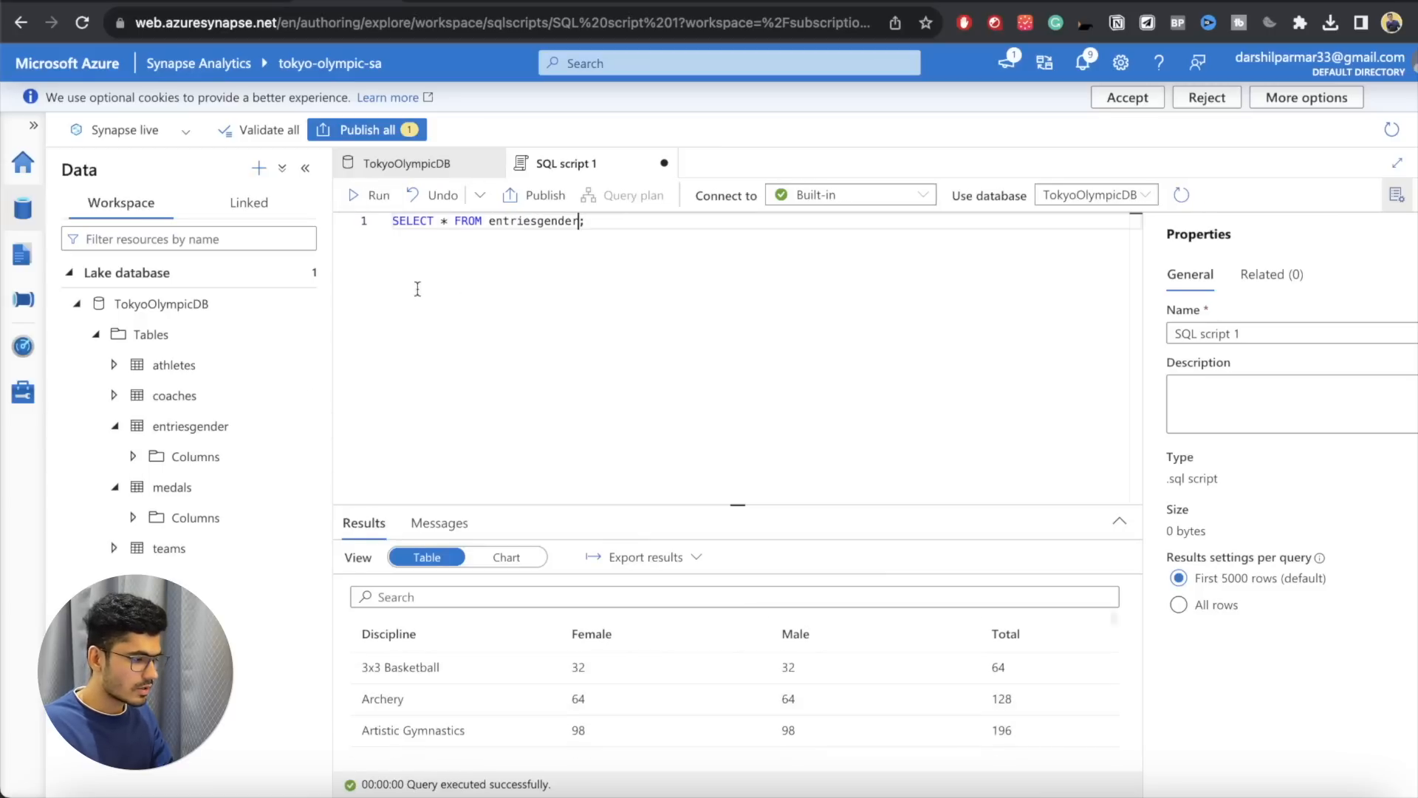
Step: Query the medals table with SELECT * FROM medals; and look over the returned rows
double_click(529, 216)
type("medals")
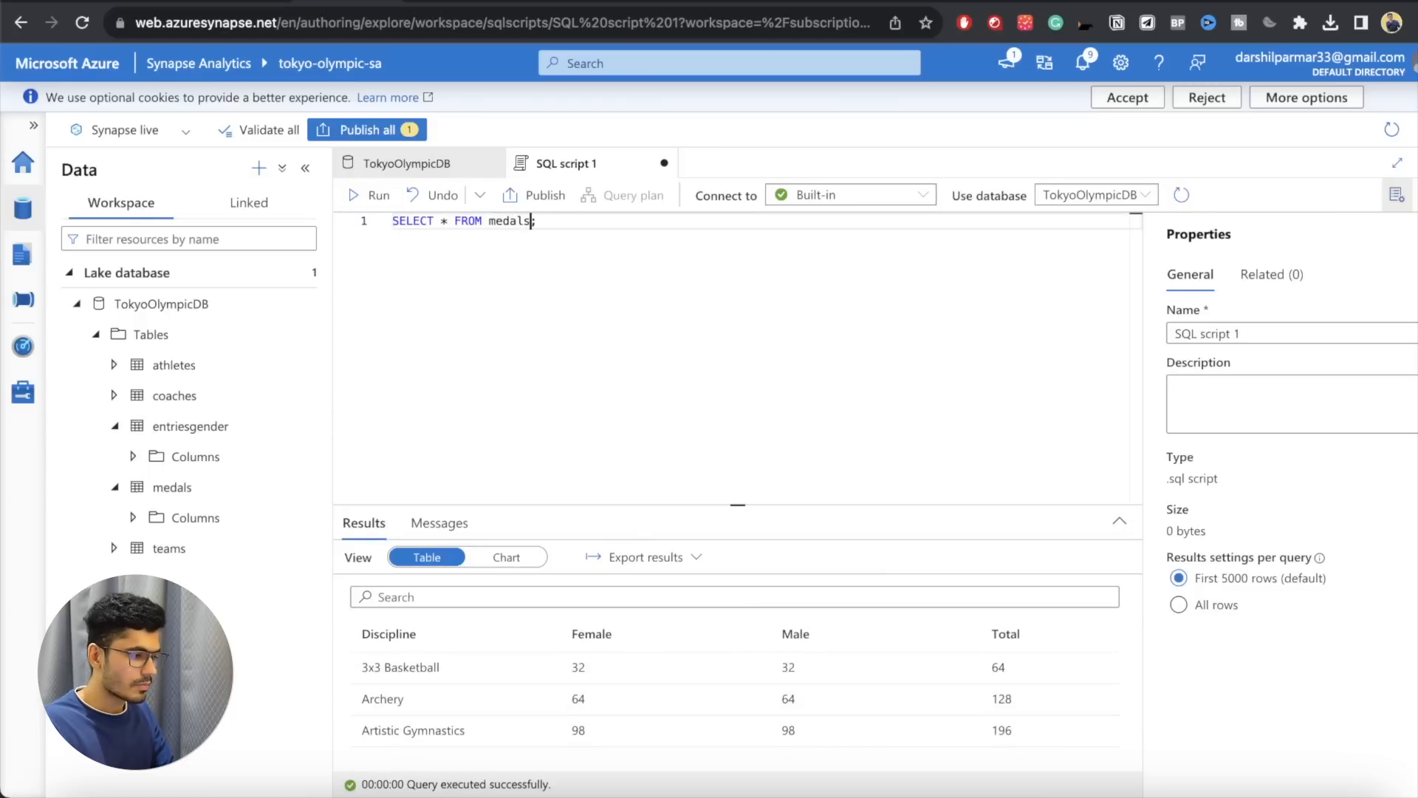
key("shift+Return")
scroll(669, 687, "down", 10)
scroll(669, 687, "up", 10)
Step: Run SELECT * FROM teams;, look over the returned rows and clear the script
double_click(505, 220)
type("teams")
left_click(367, 195)
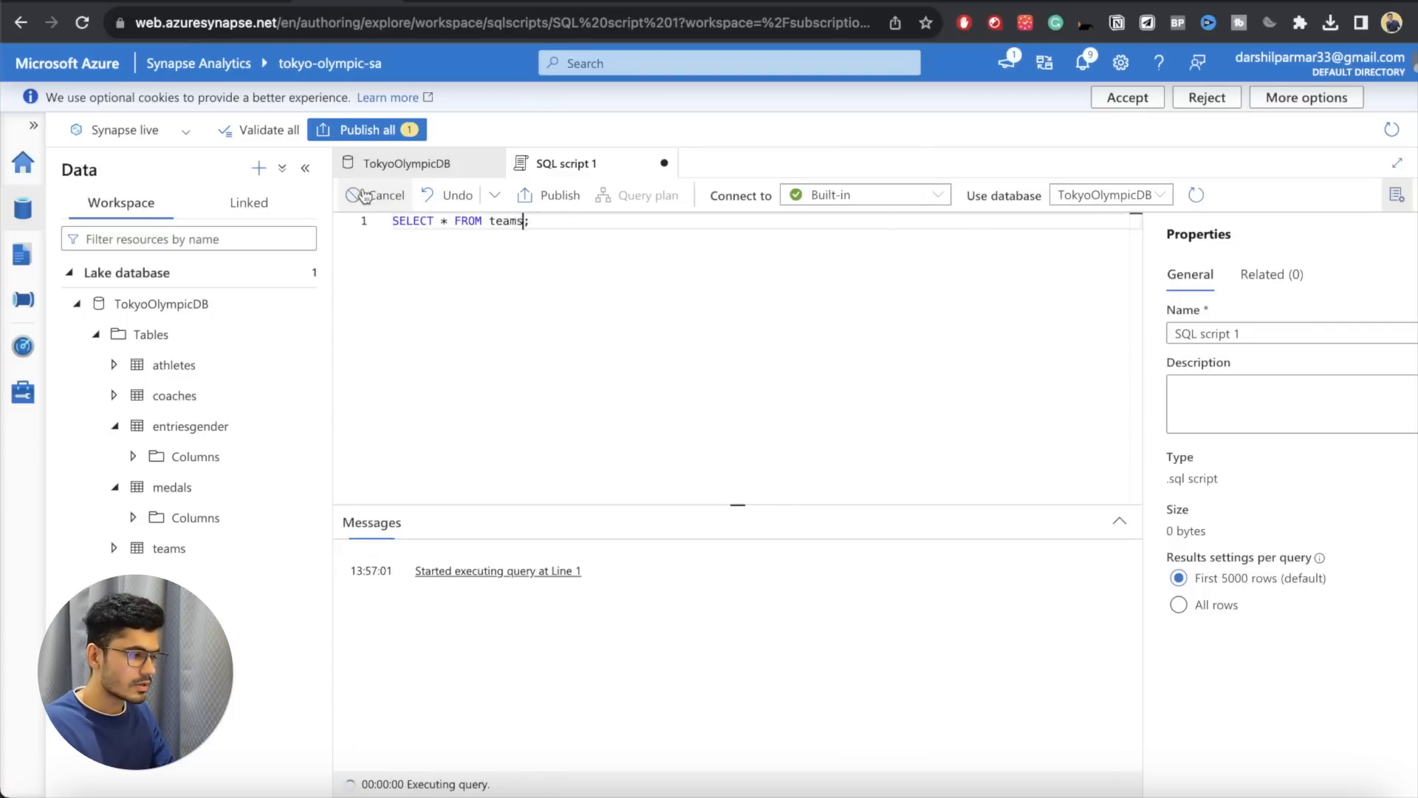
scroll(638, 640, "down", 5)
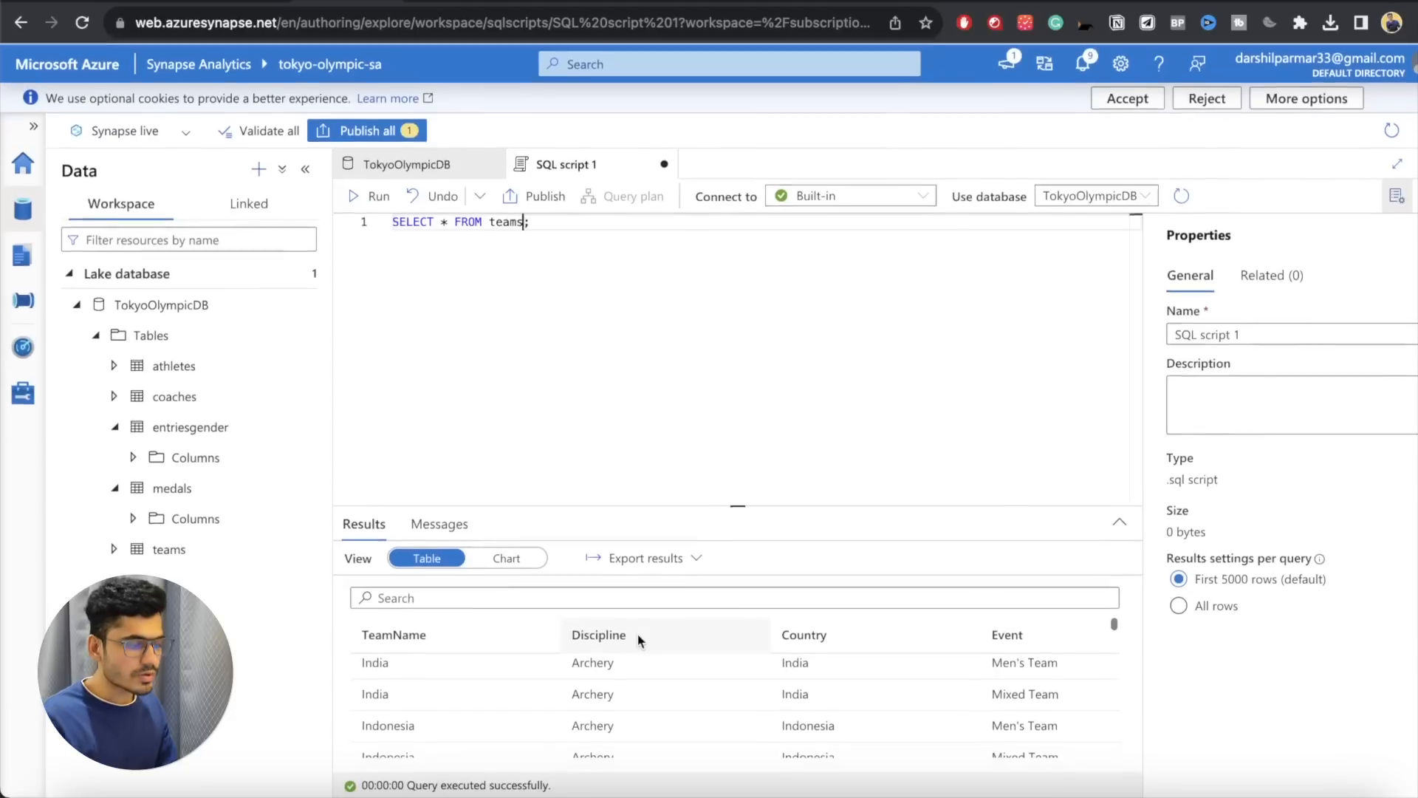
scroll(624, 681, "up", 5)
key("ctrl+a")
key("BackSpace")
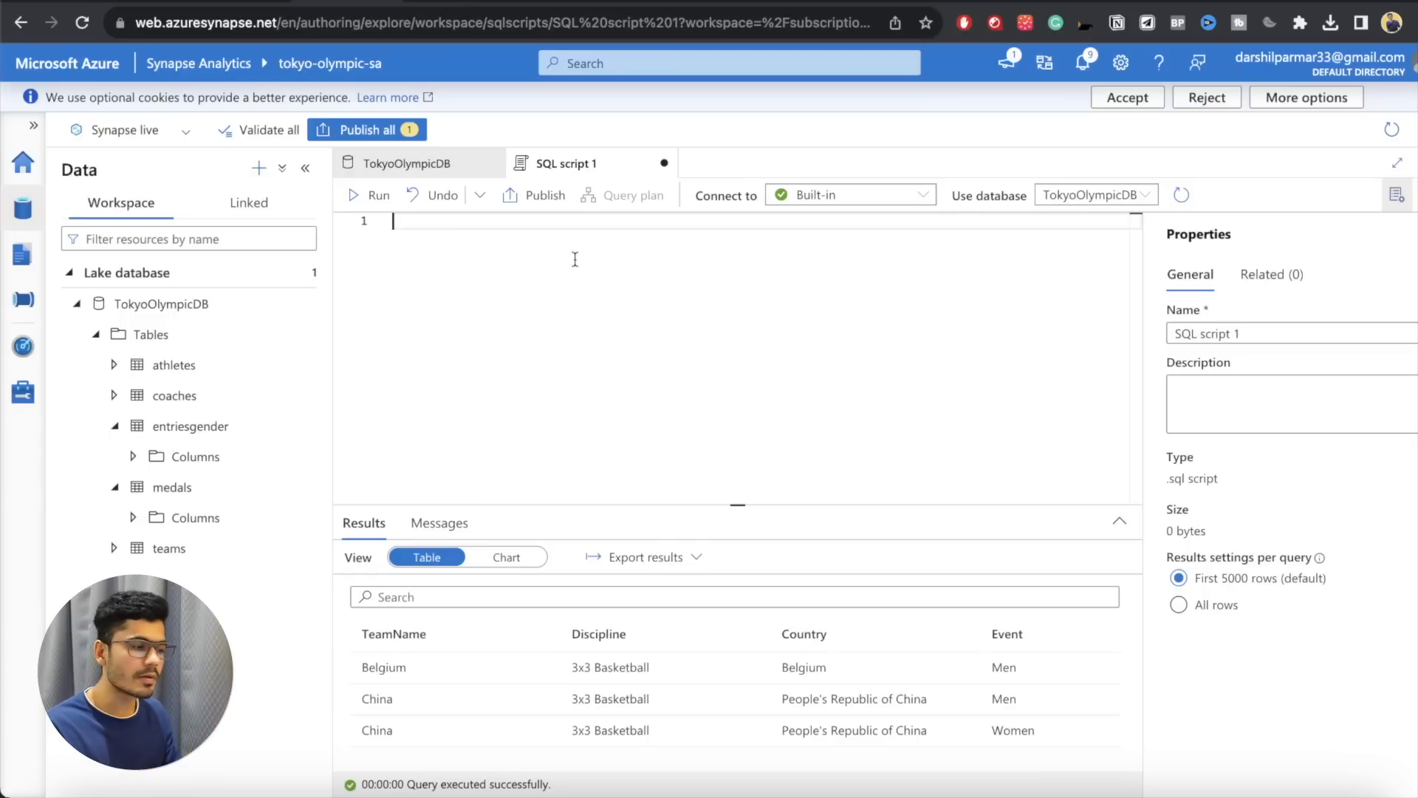
type("SELE")
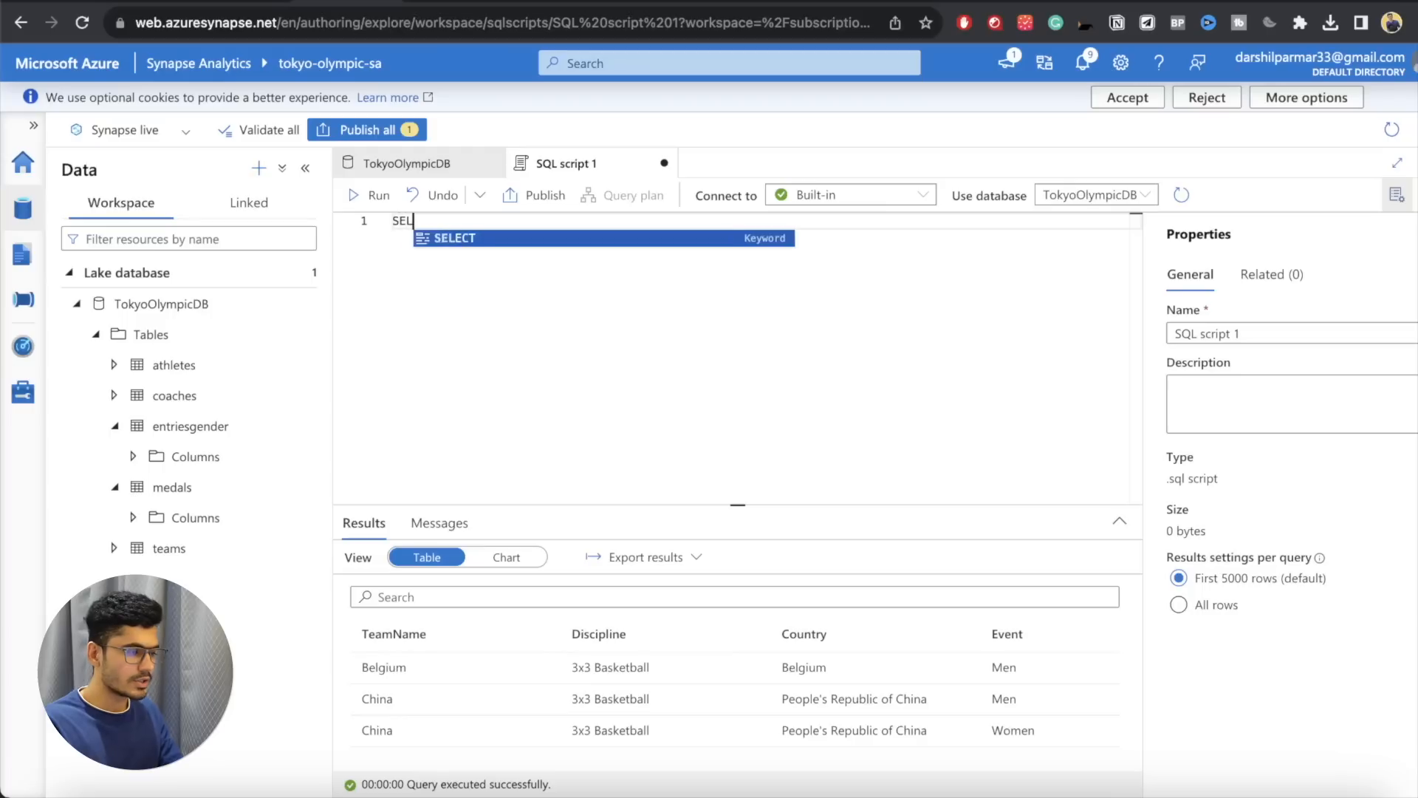
key("BackSpace")
key("BackSpace")
key("BackSpace")
key("BackSpace")
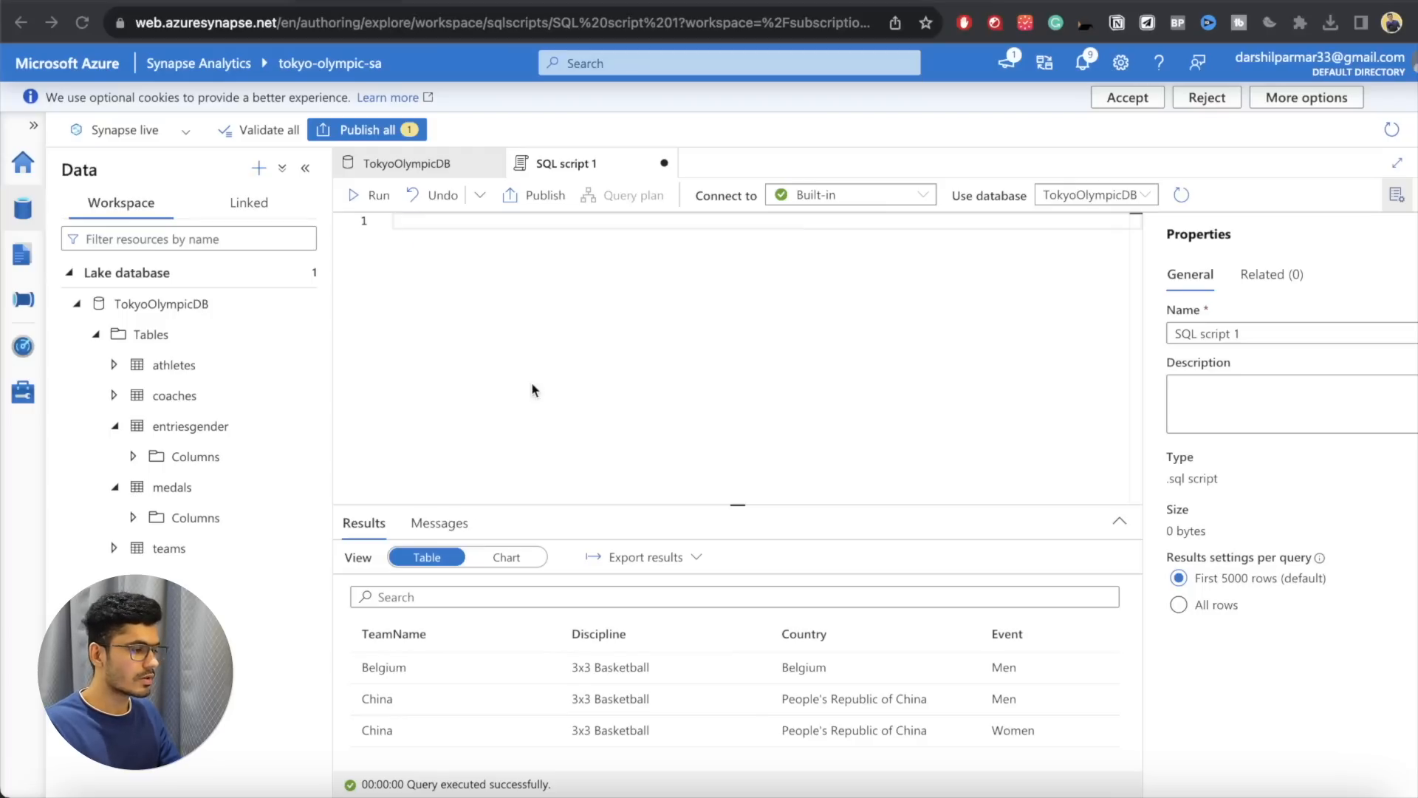
Step: Start the script with the comment "-- Count the number of athletes from each country:" and expand the athletes table's columns
type("-- Count the number of athletes from each country:")
key("Return")
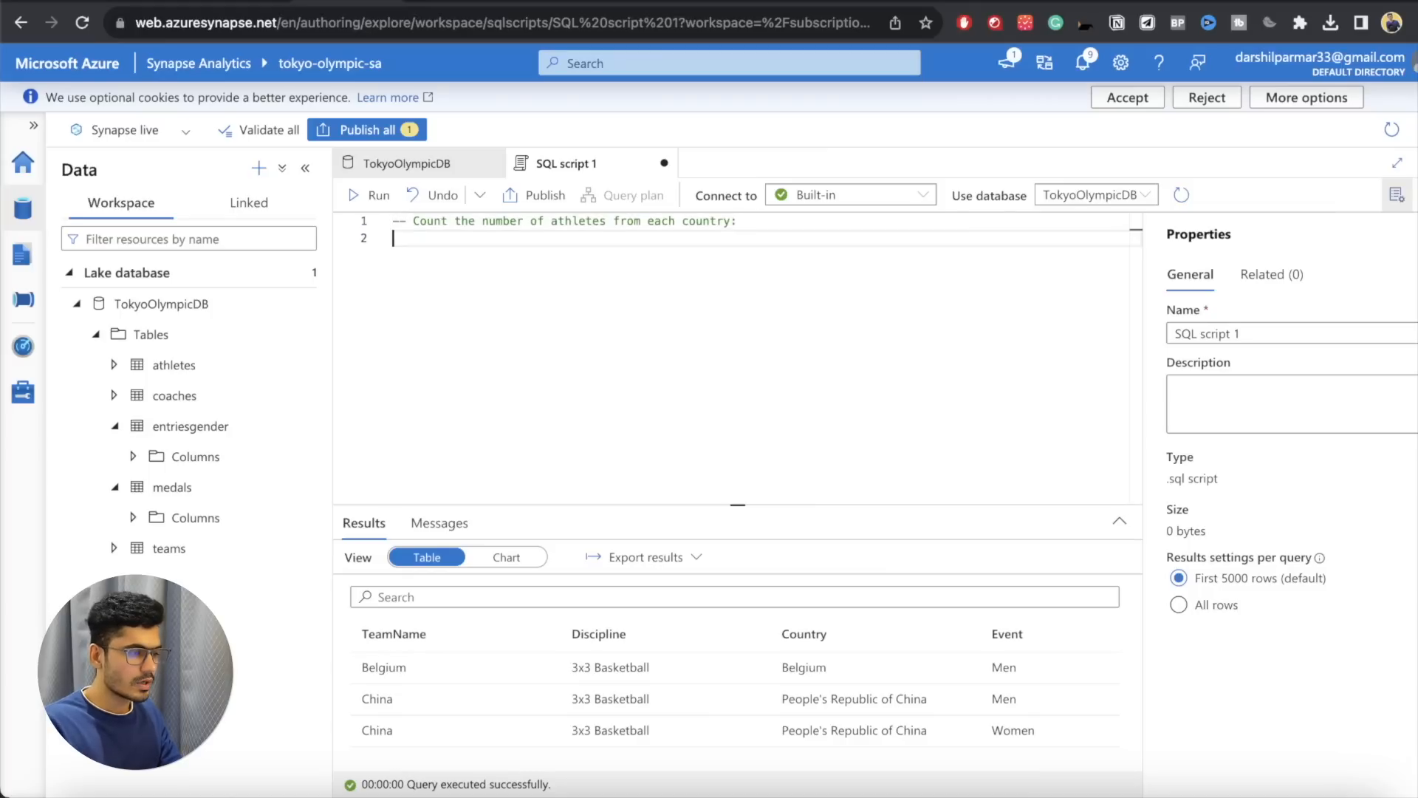
left_click_drag(504, 221, 653, 220)
left_click(637, 239)
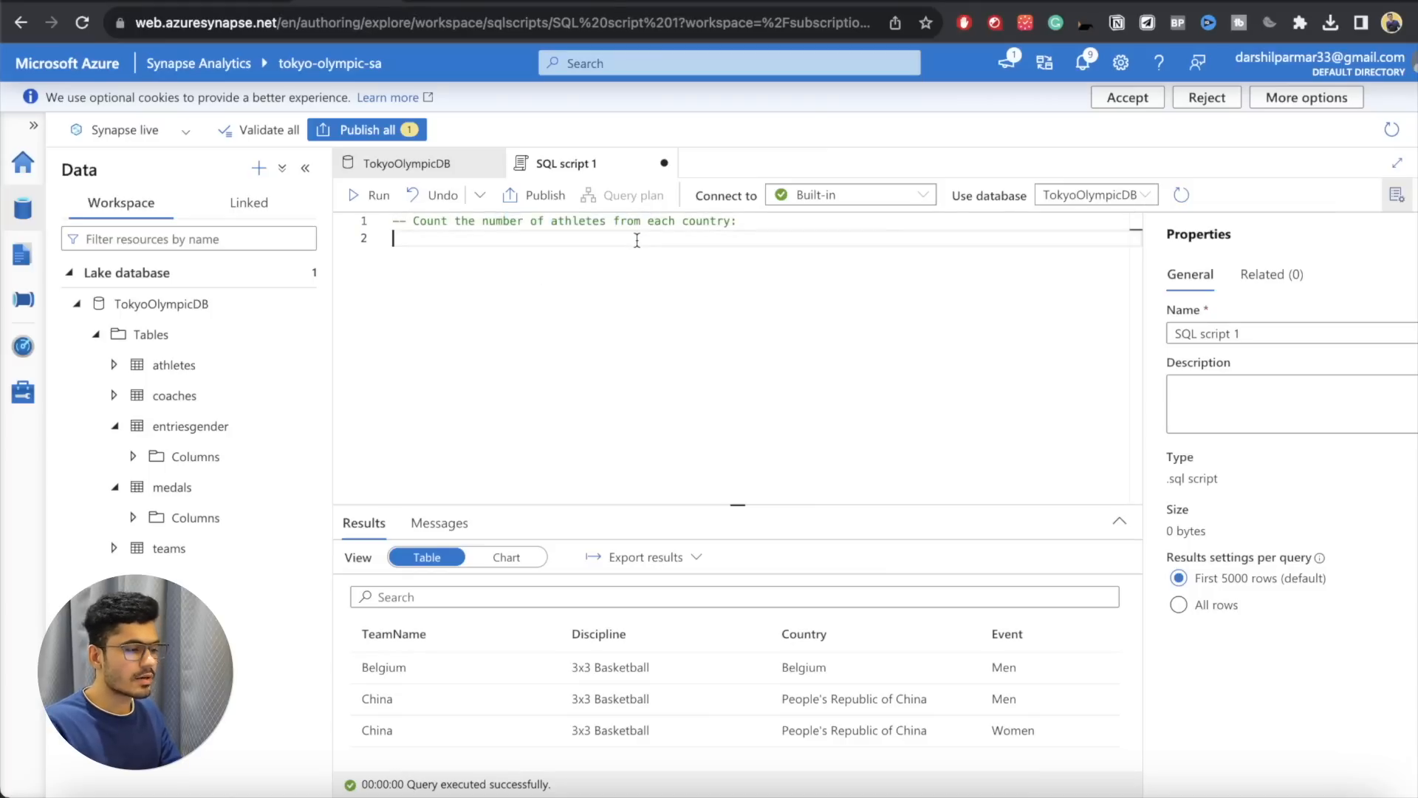
left_click(114, 365)
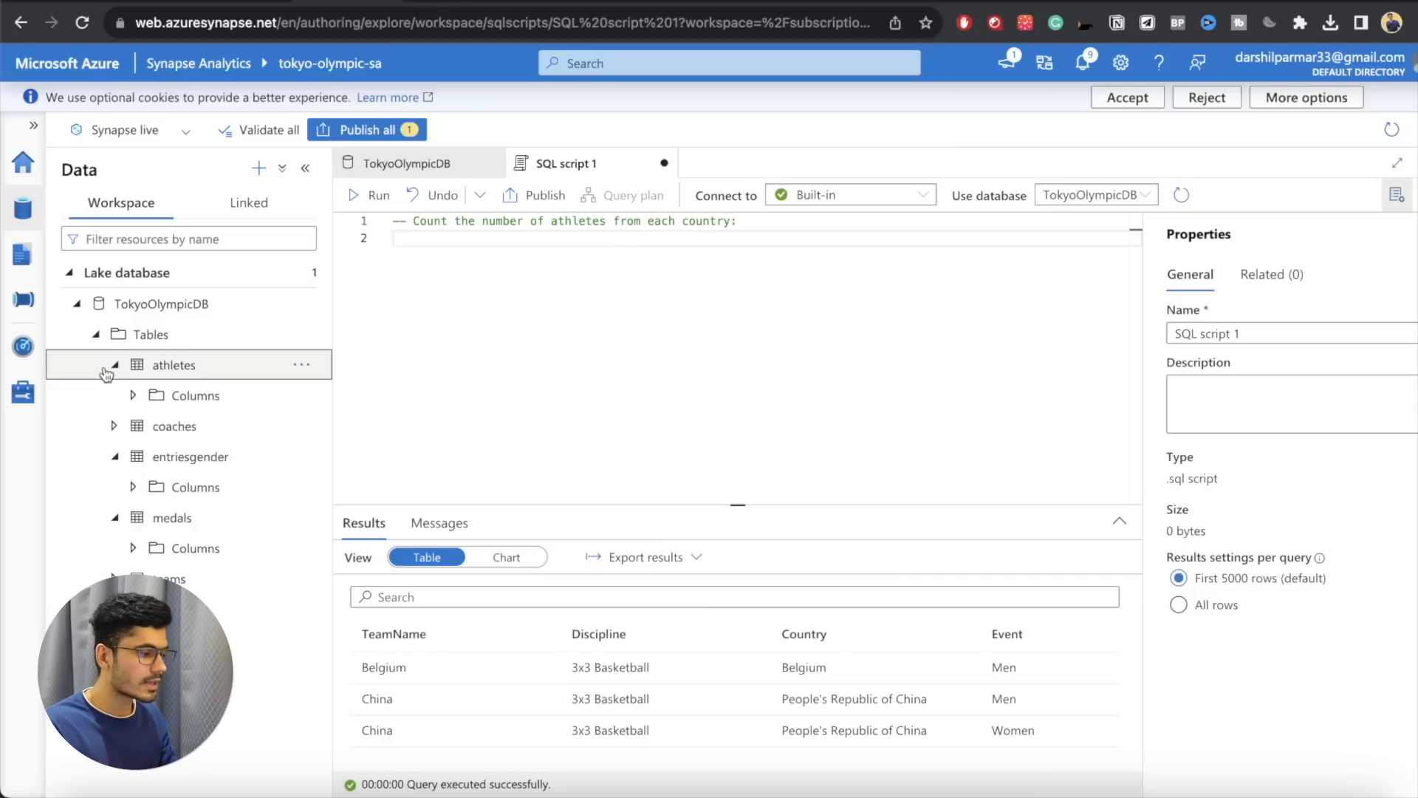
left_click(133, 396)
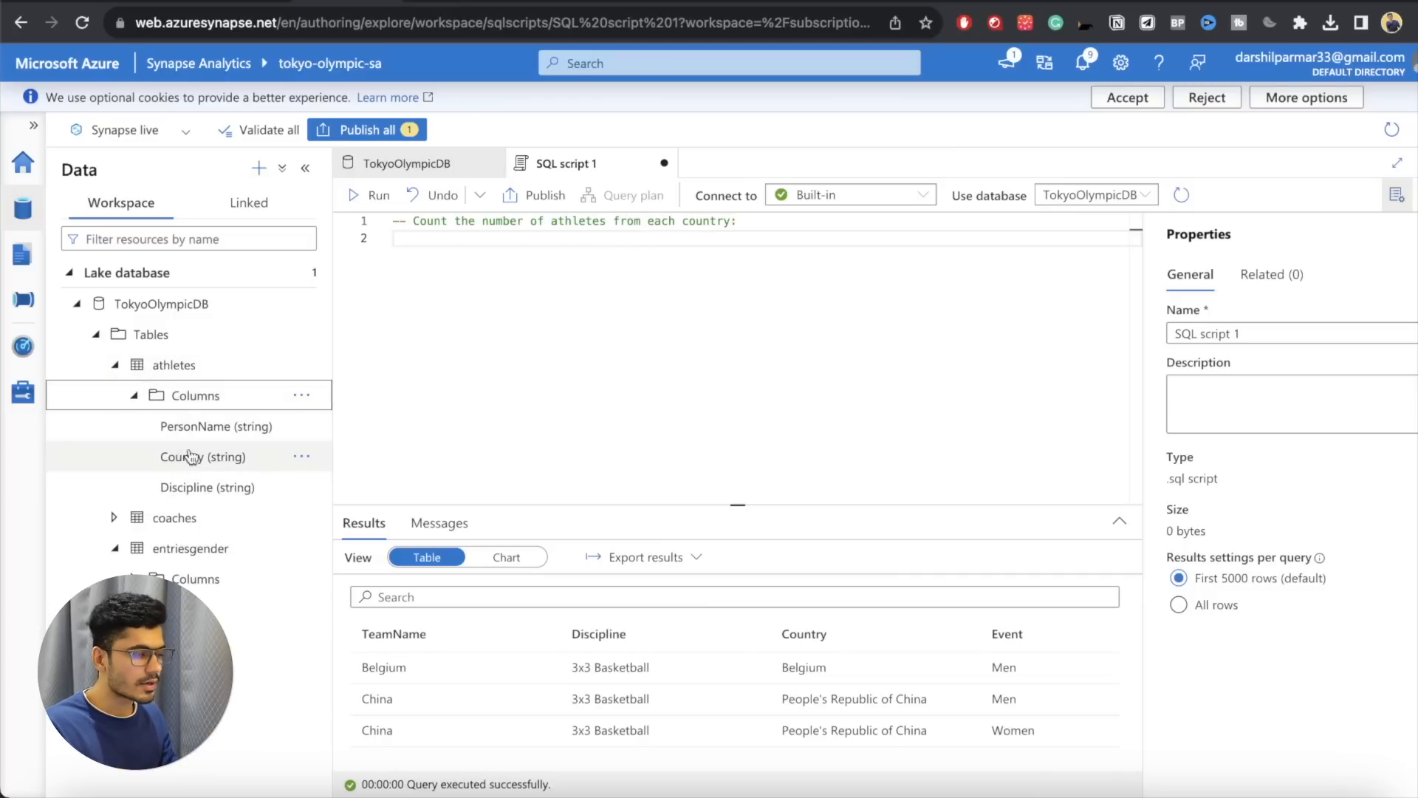
Step: Below the comment, write the clause SELECT Country, COUNT(*) AS TotalAthletes
left_click(541, 265)
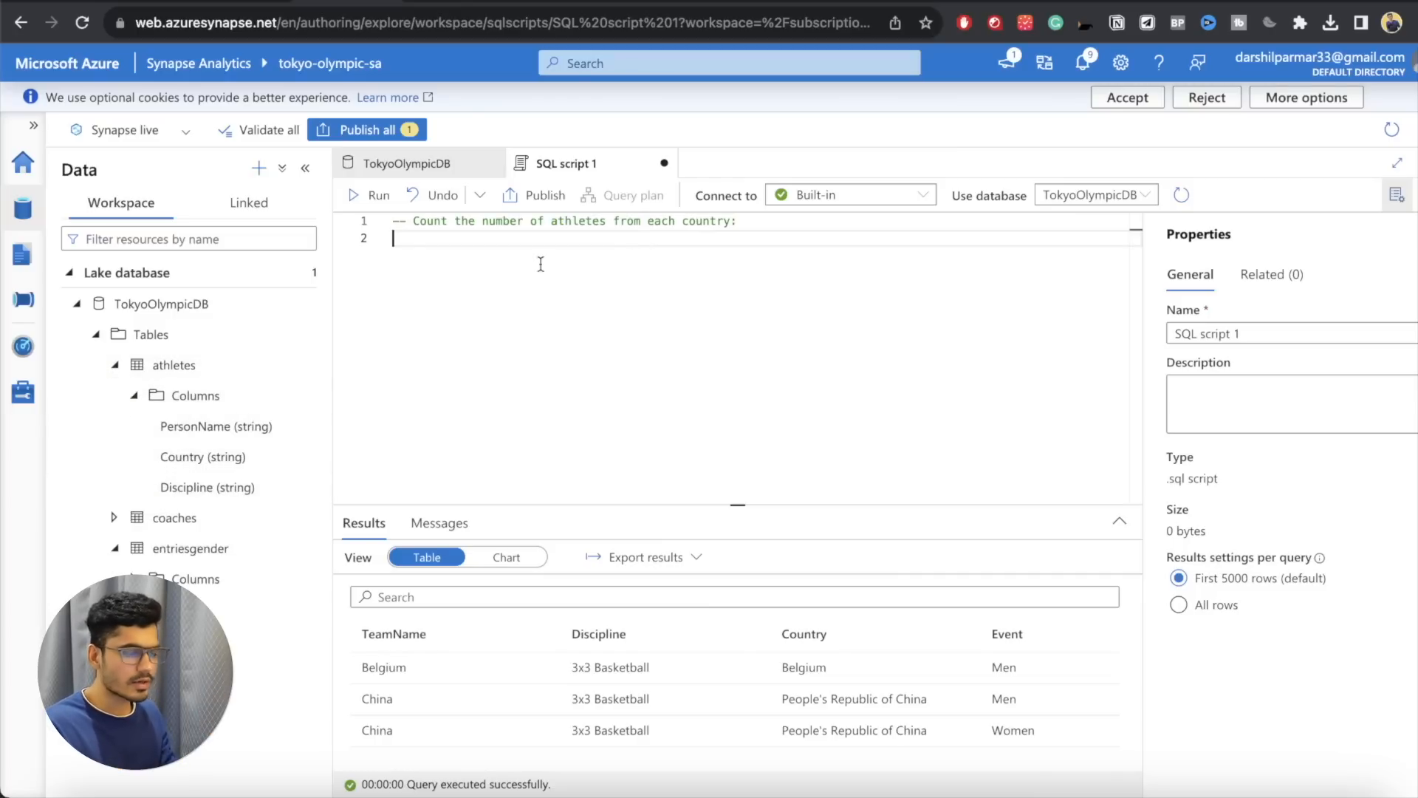
type("SELECT")
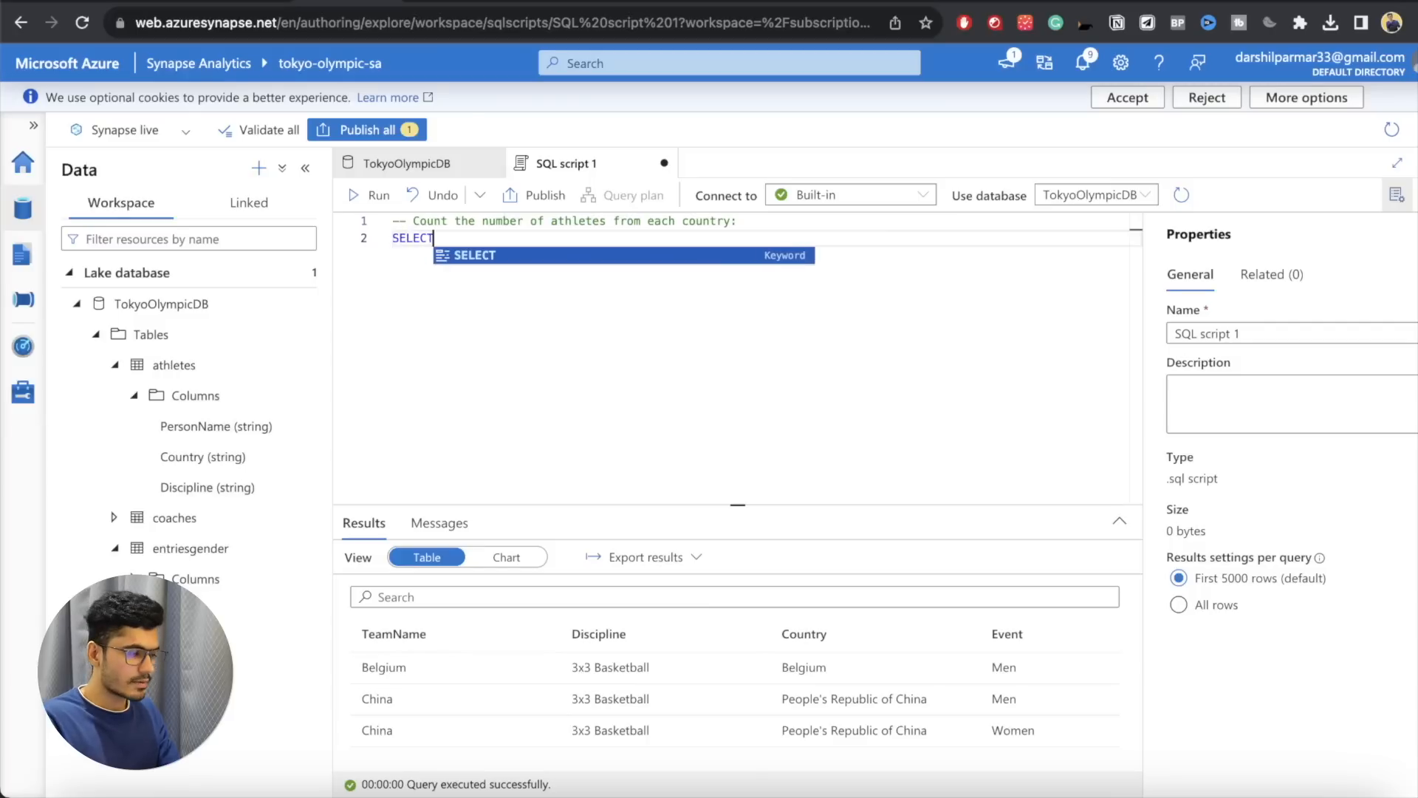
left_click_drag(231, 446, 523, 276)
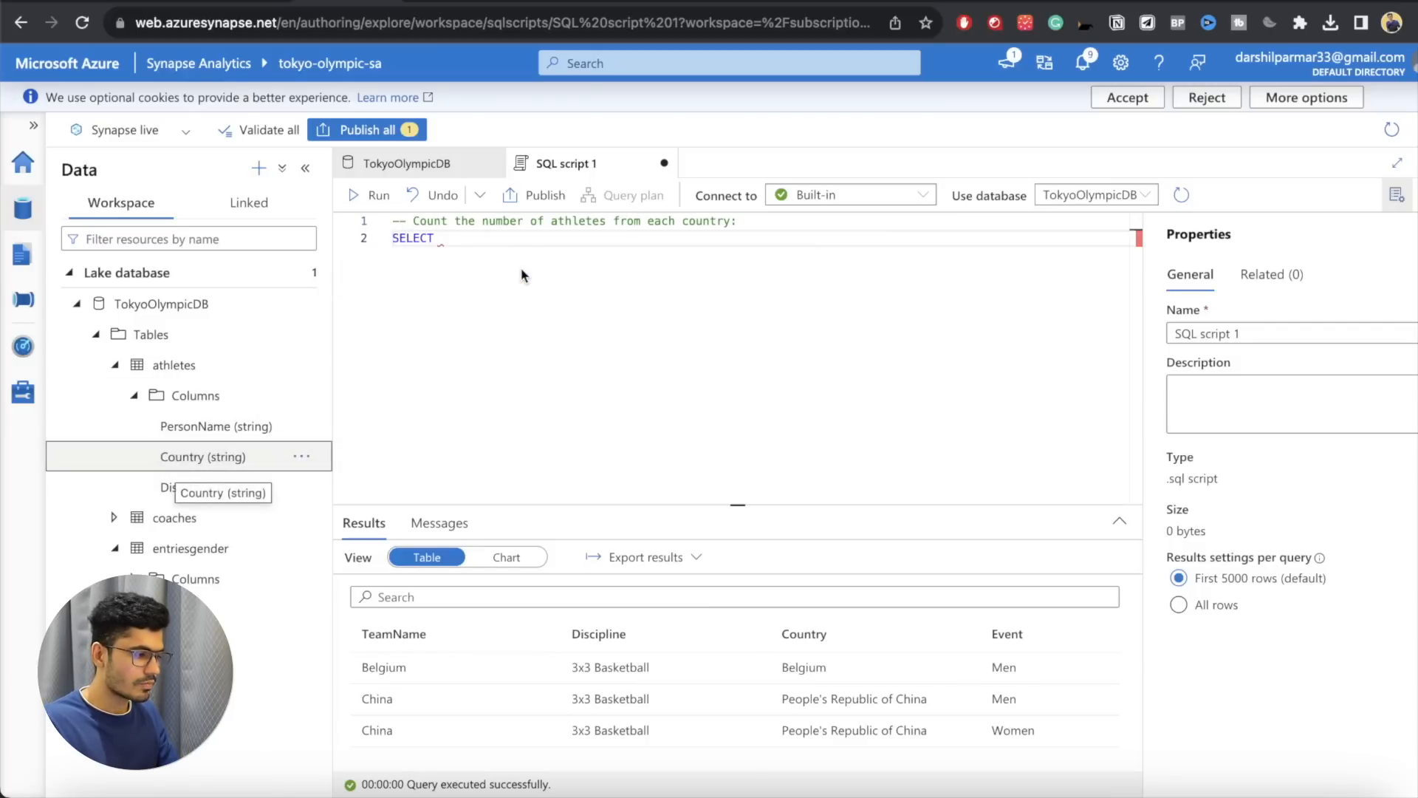
left_click(491, 238)
type("Coun")
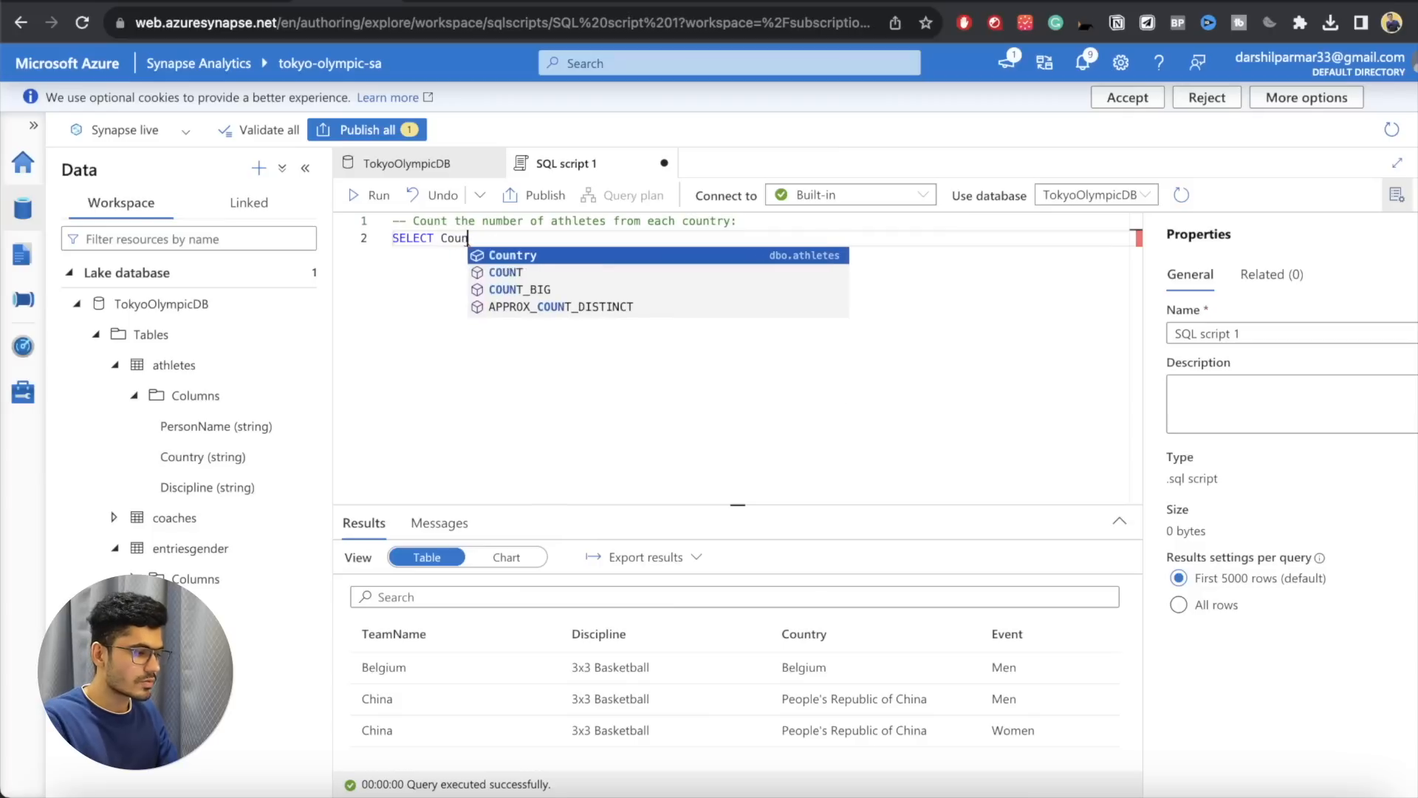
type("try, COUNT(*)")
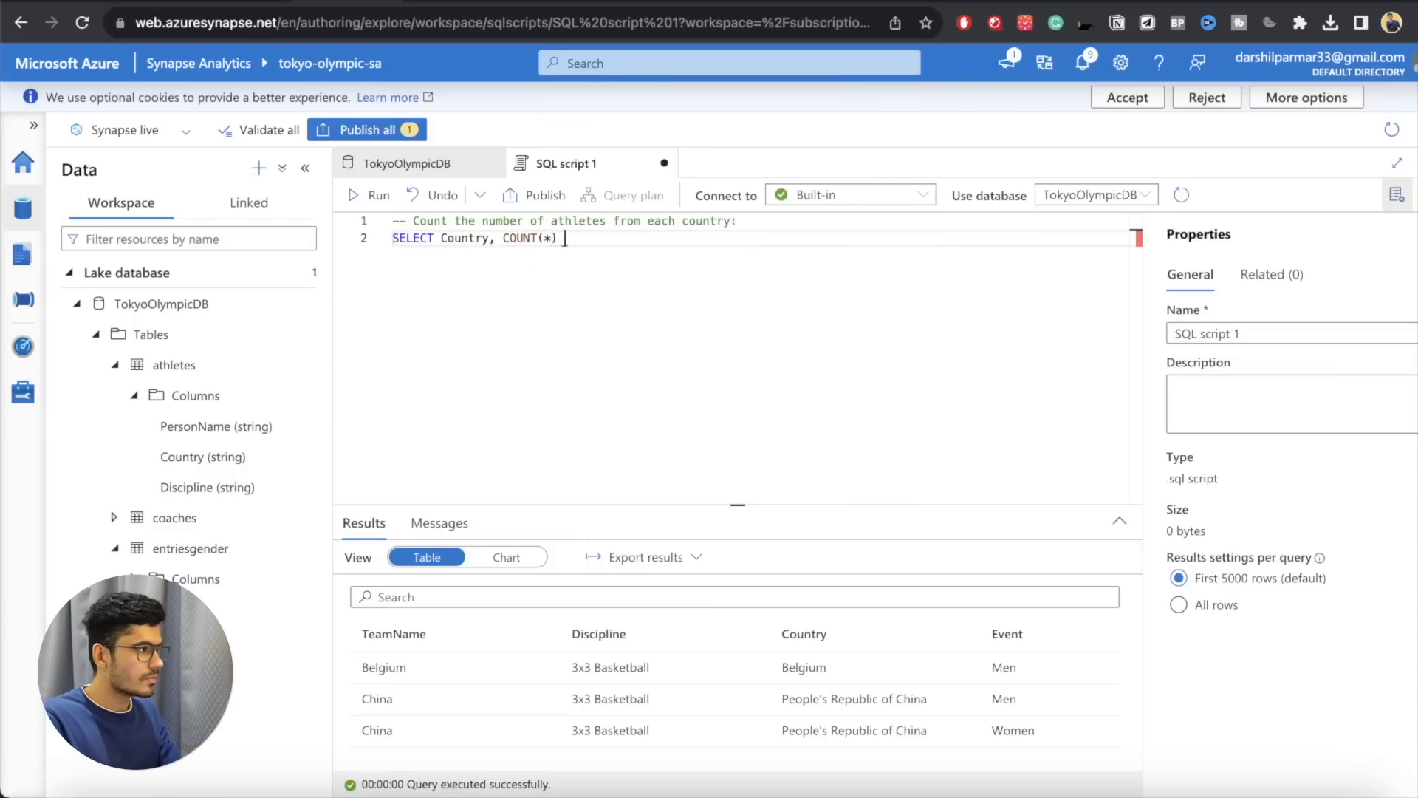
type(" AS Tot")
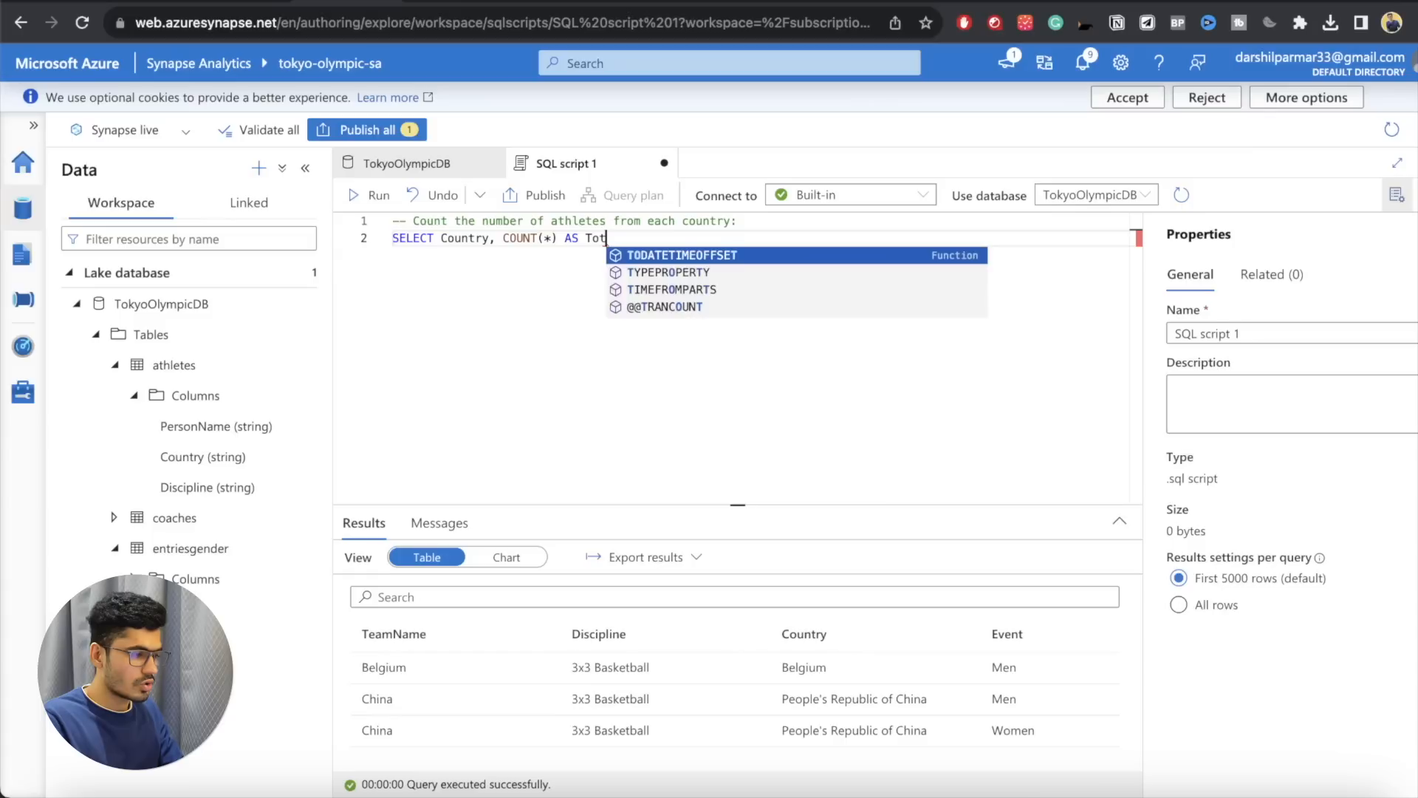
type("alAth")
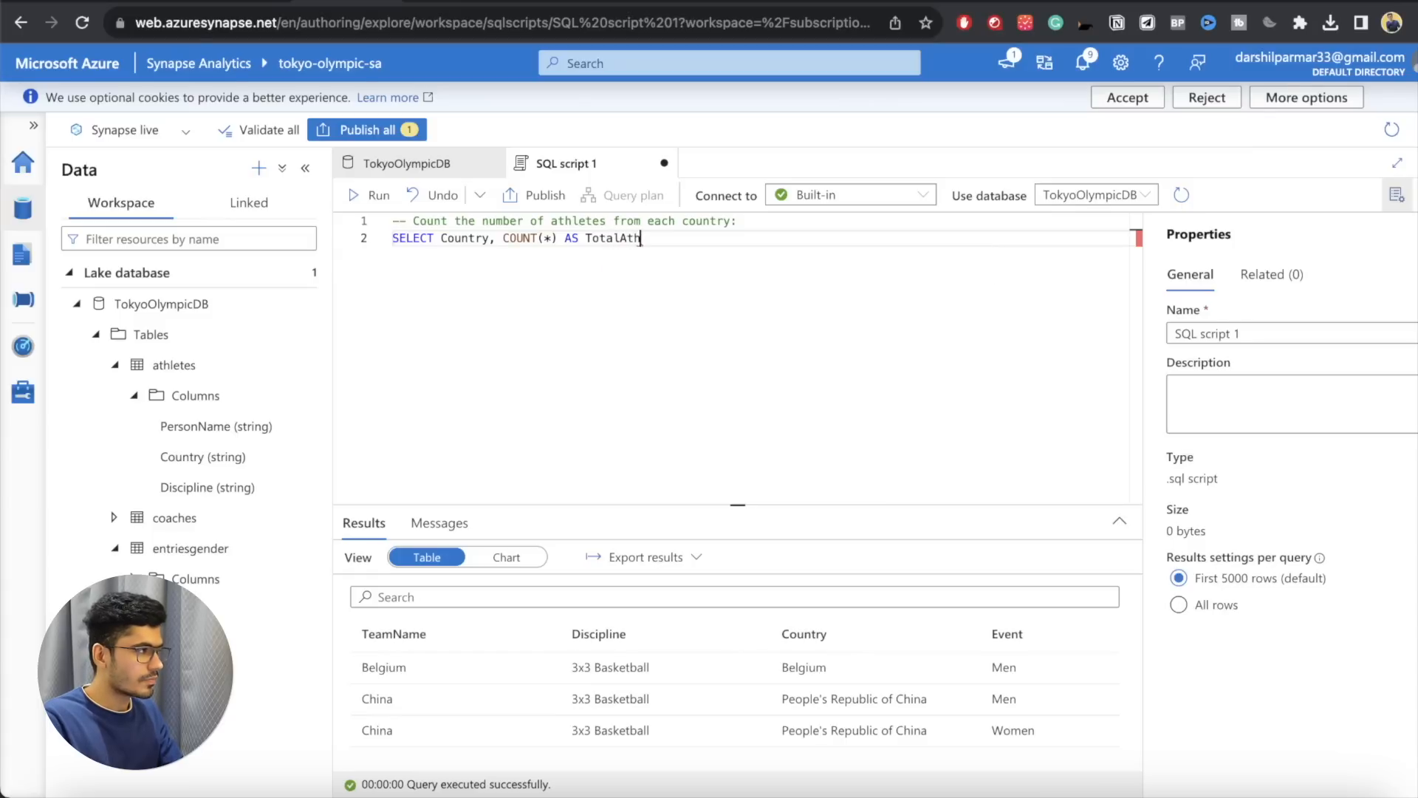
type("letes")
Step: Add the line FROM athletes below the SELECT clause
key("Return")
type("FROM ")
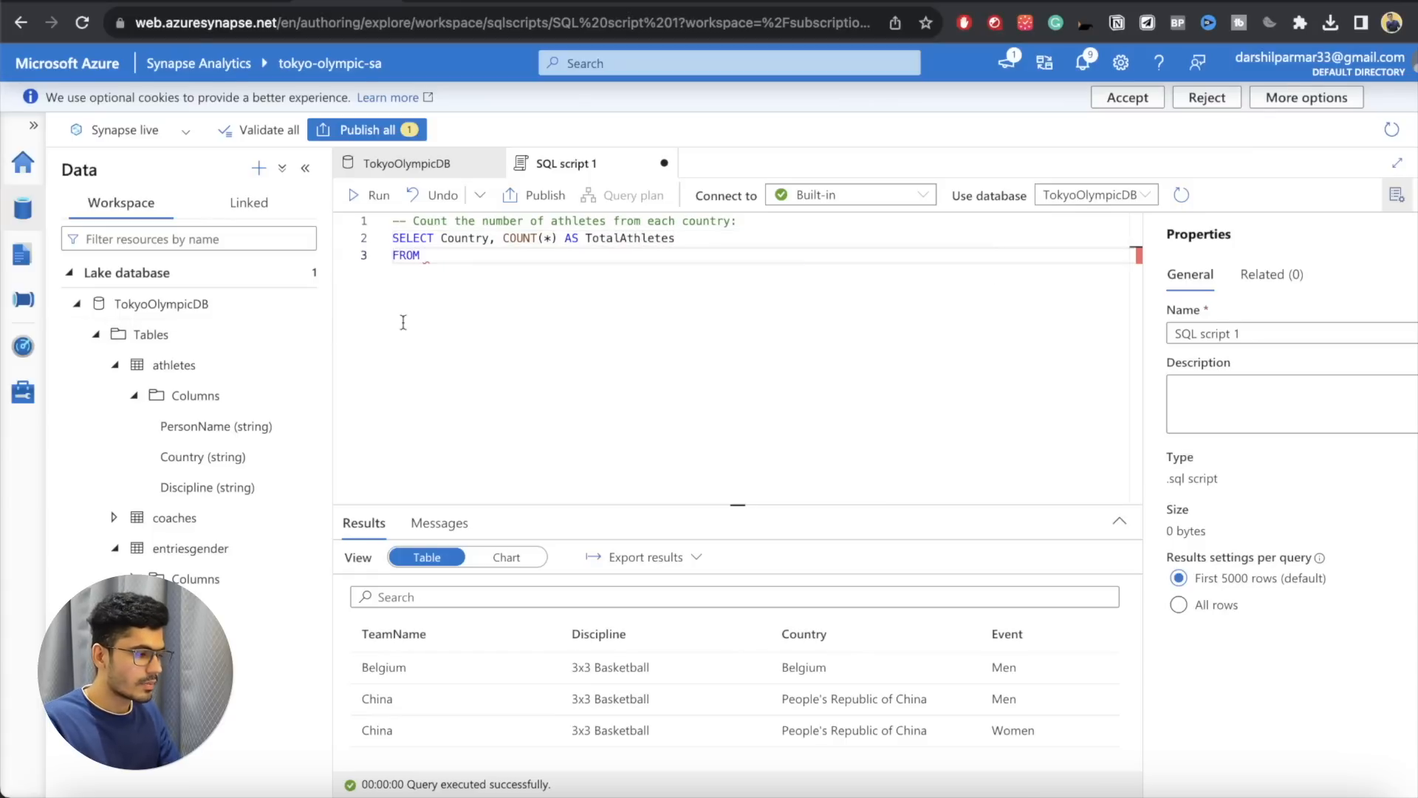
type("ath")
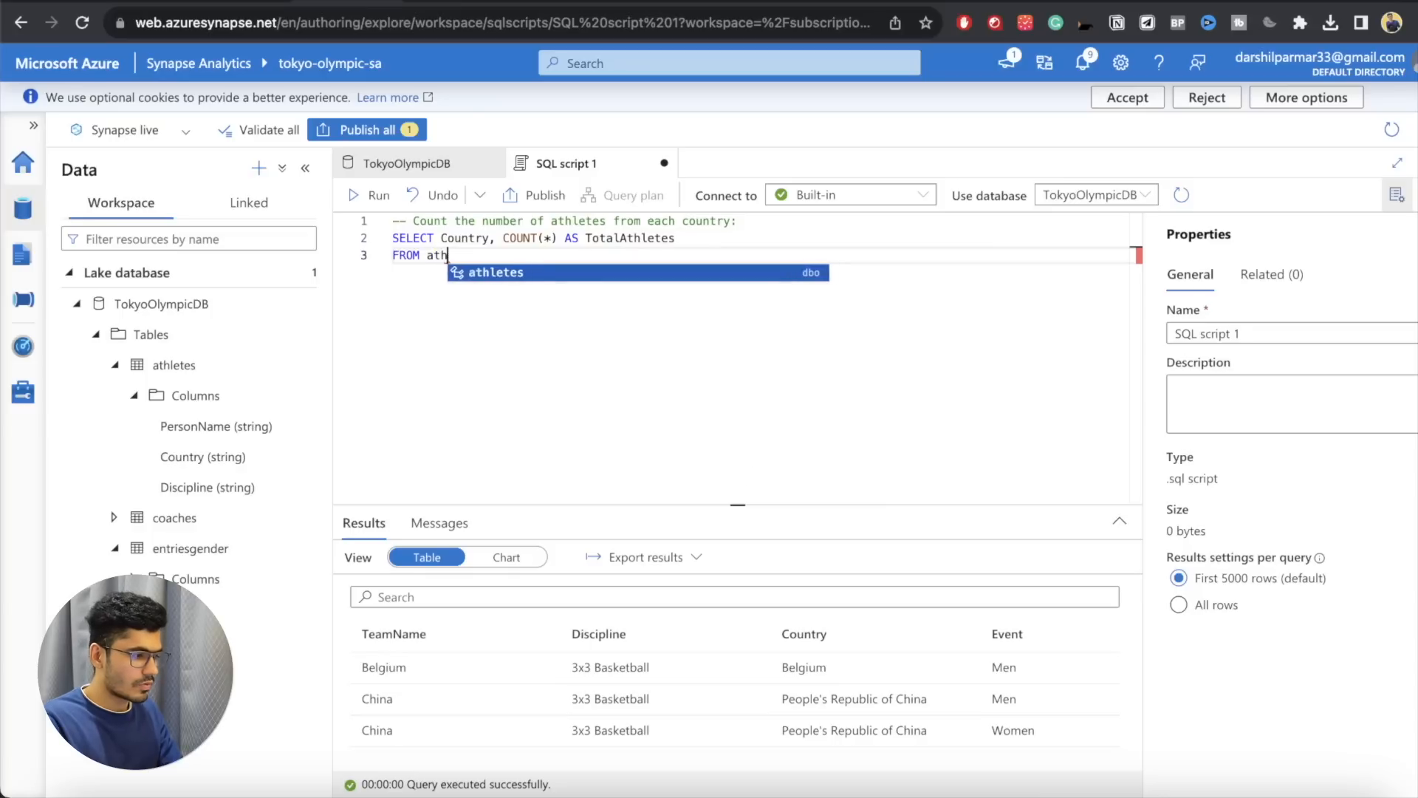
type("letes")
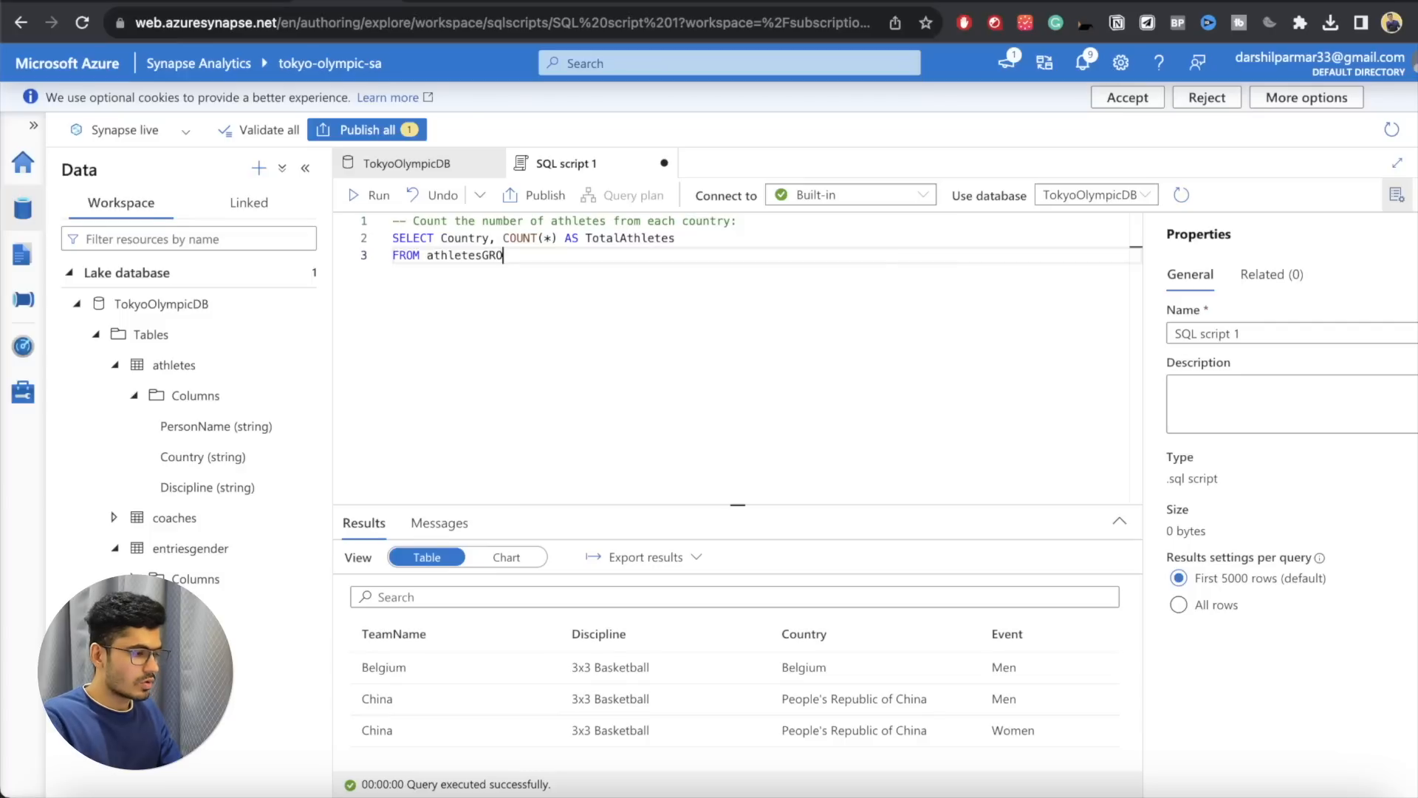
Step: Finish the query with the line GROUP BY Country; reusing the column name from the SELECT clause
key("Return")
type("GROP")
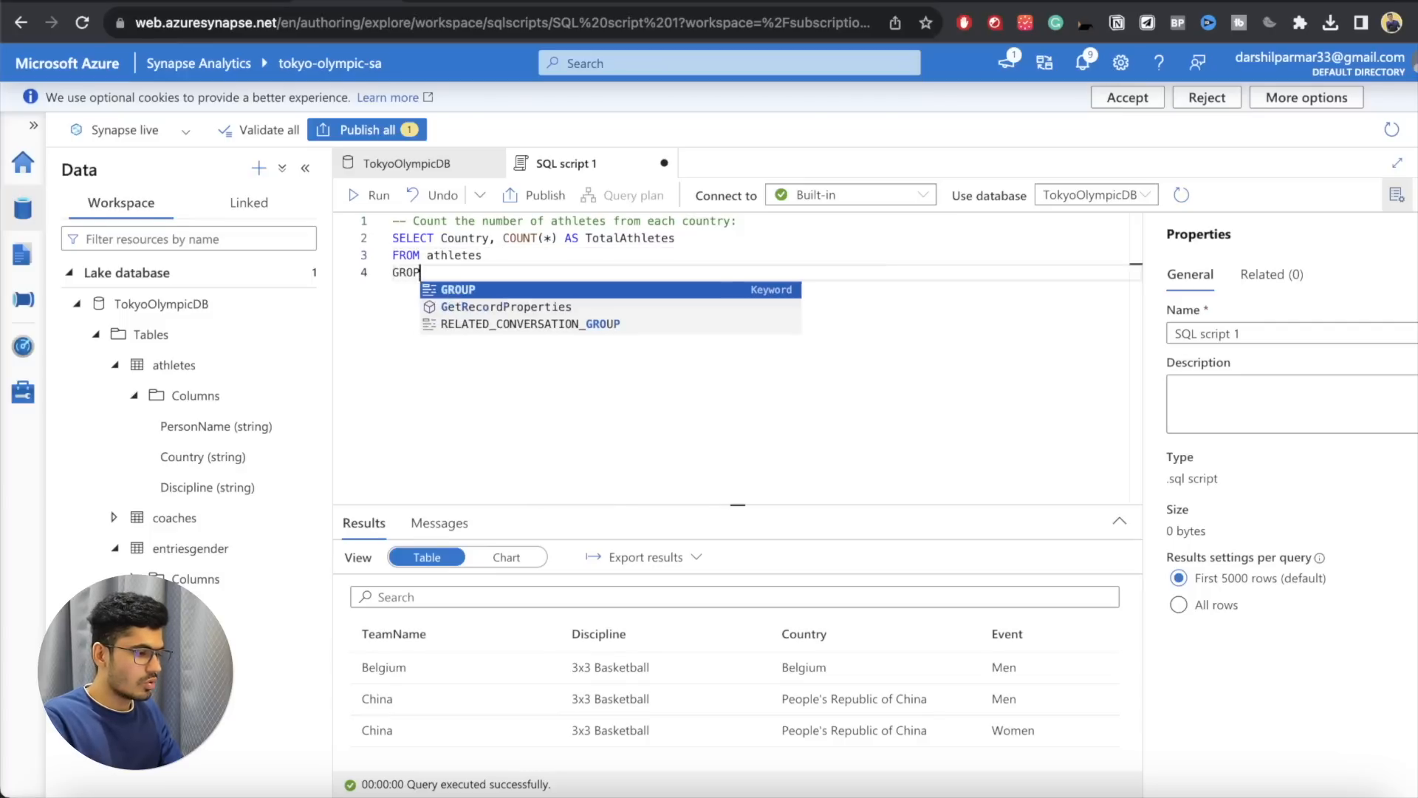
key("BackSpace")
key("BackSpace")
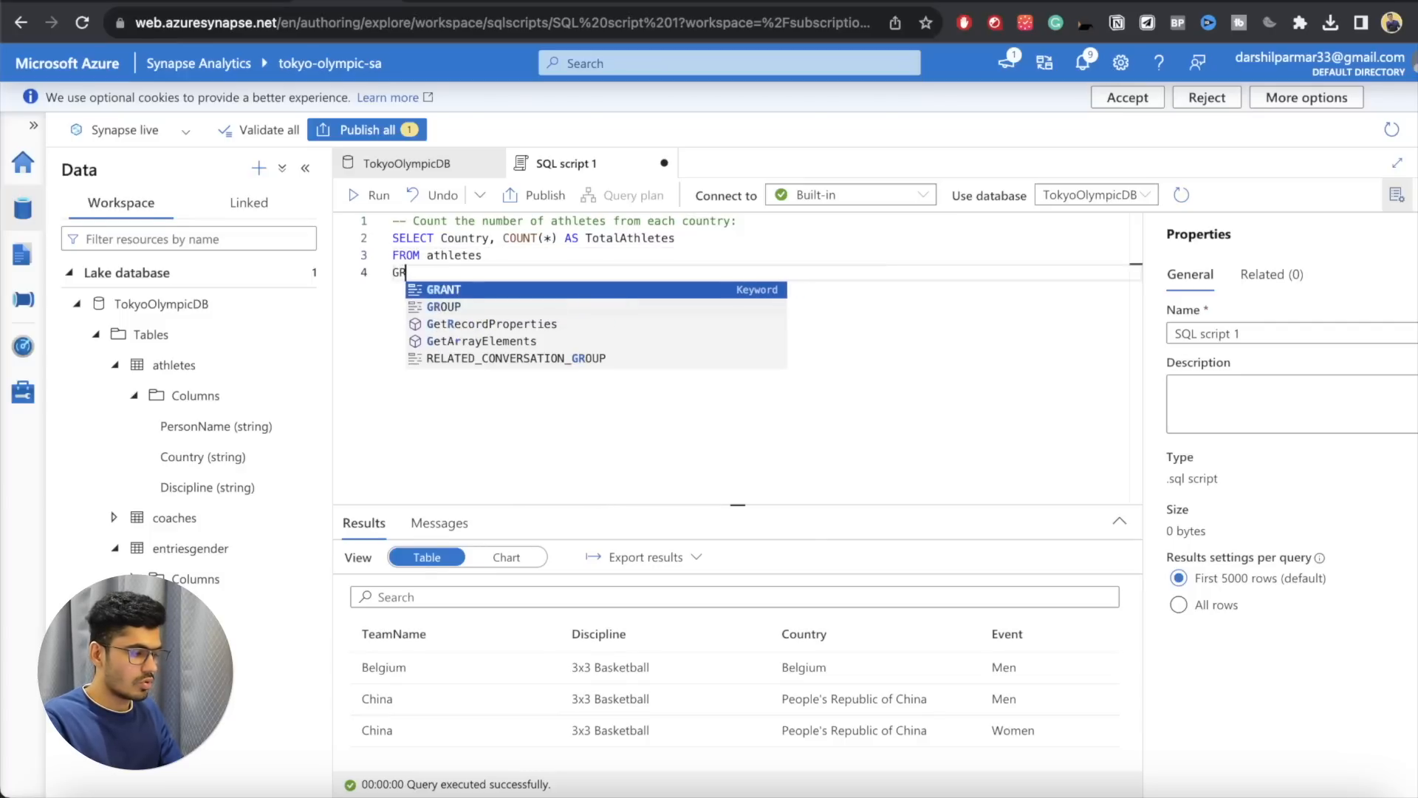
type("OUP BY")
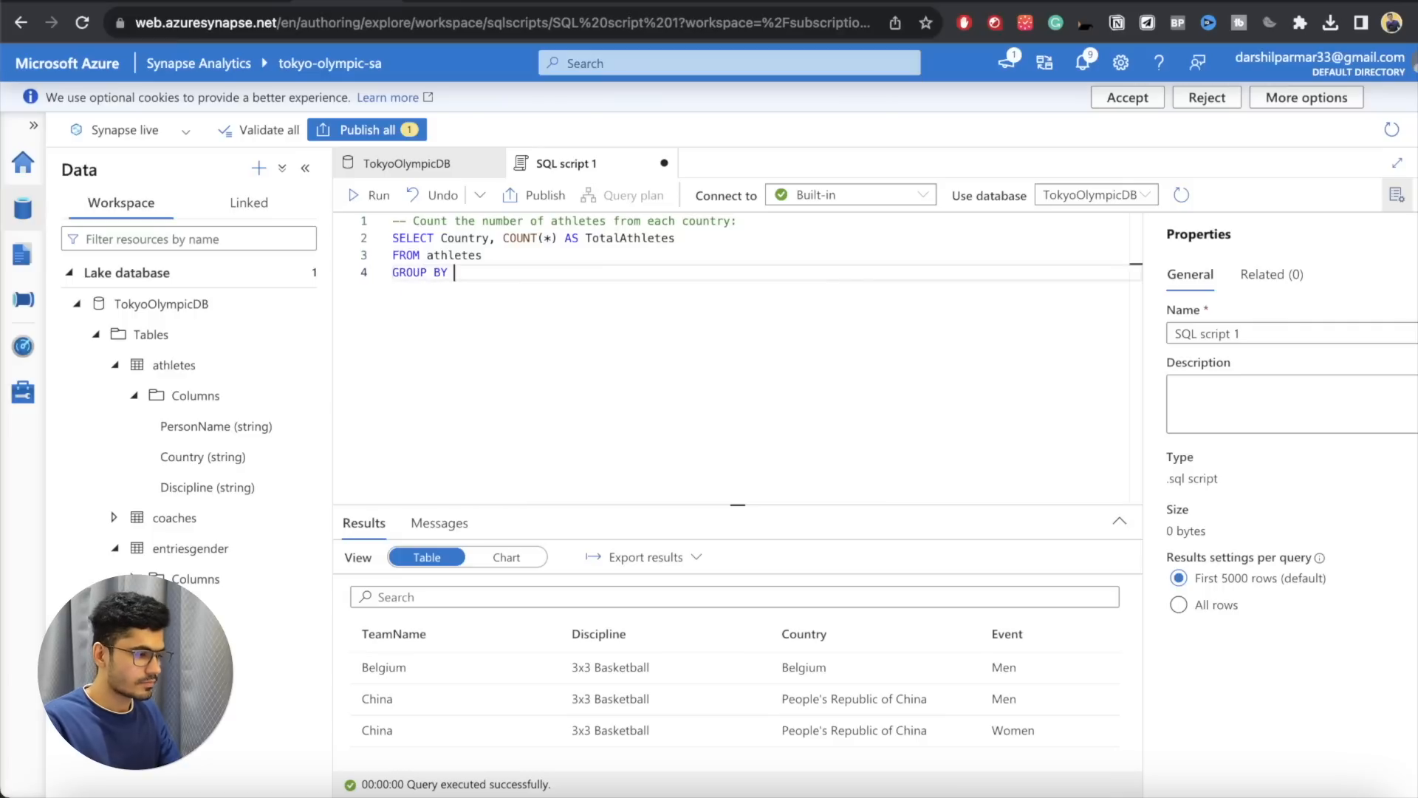
double_click(446, 237)
key("ctrl+c")
left_click(473, 273)
key("ctrl+v")
type(";")
Step: Run the grouped query and look over the athlete totals per country in an enlarged results area
left_click(369, 195)
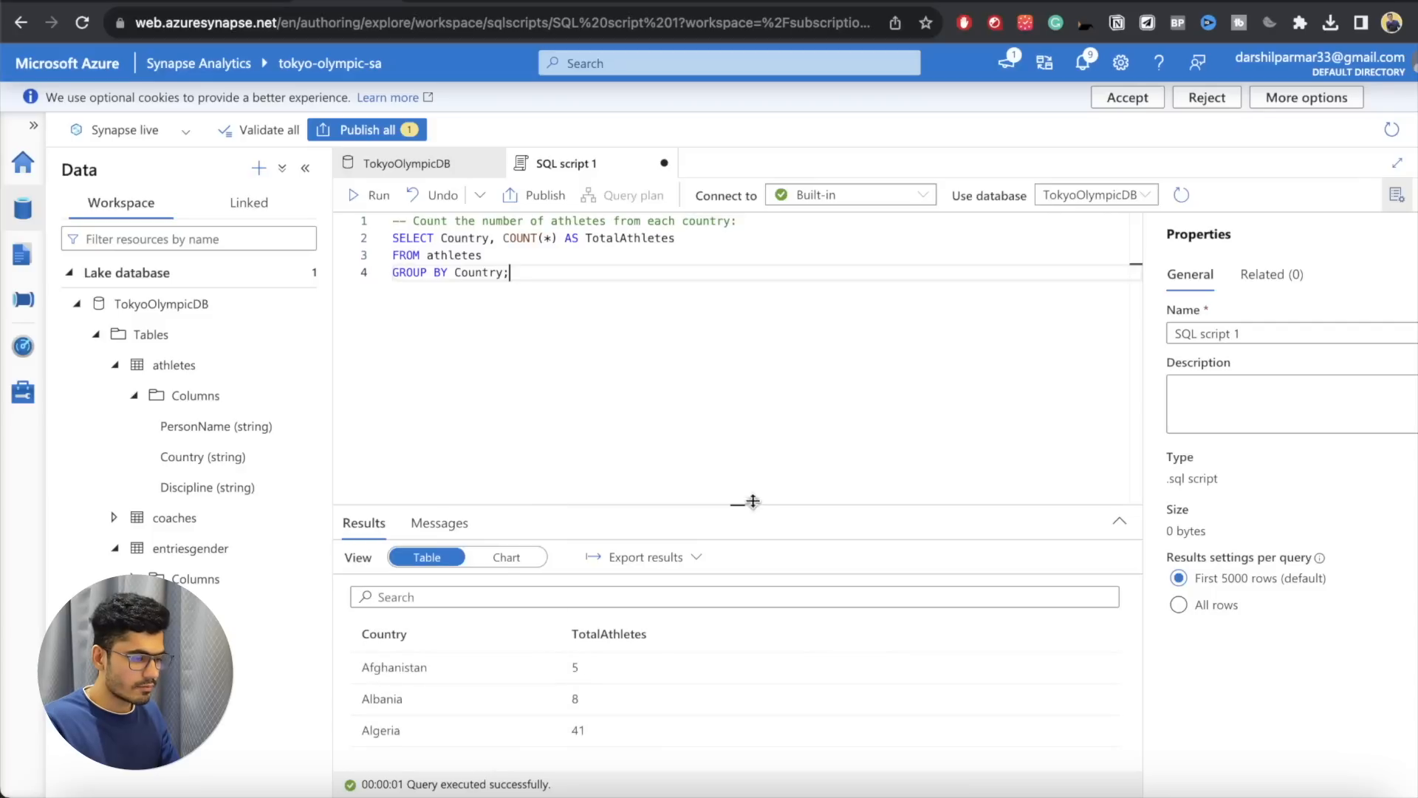
left_click_drag(736, 506, 742, 394)
scroll(549, 611, "down", 10)
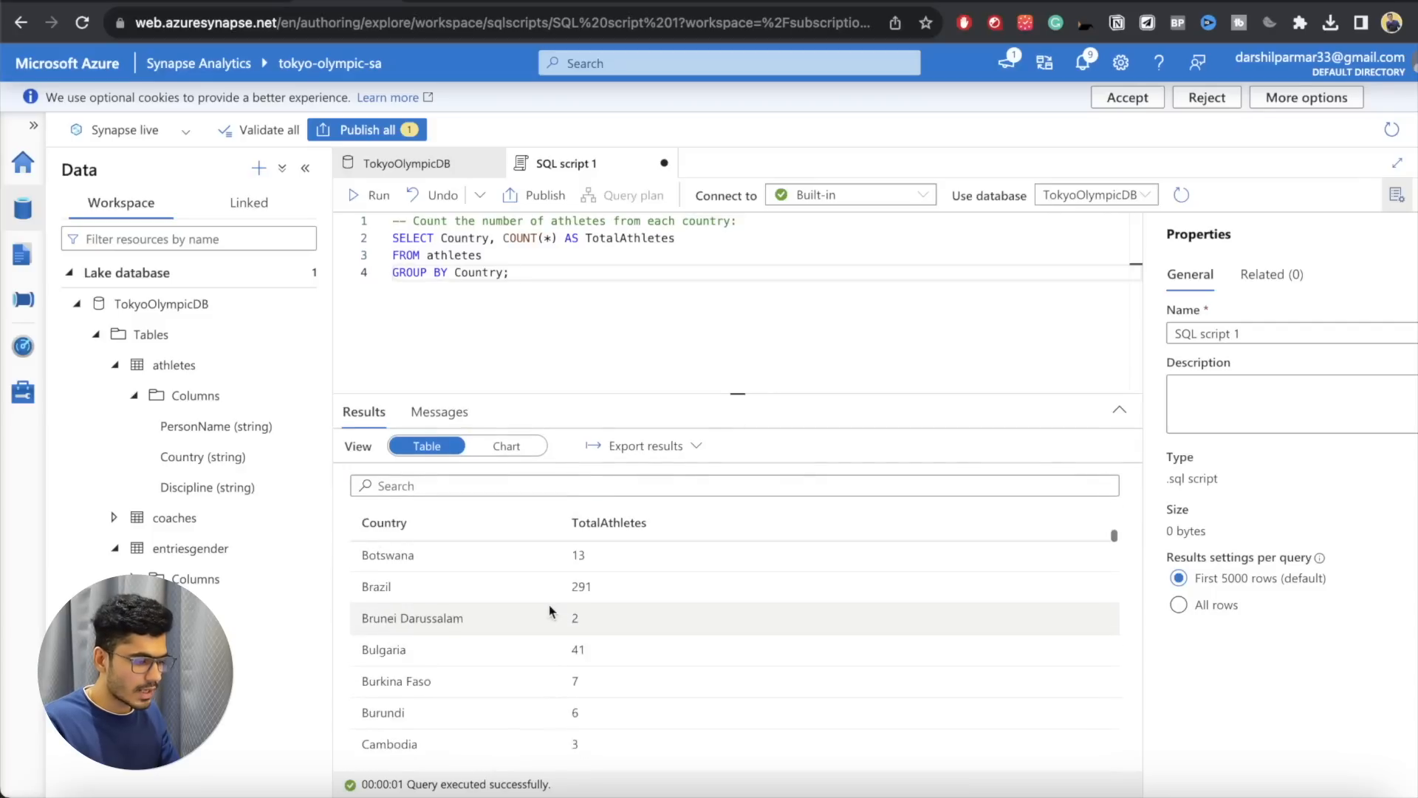
scroll(550, 611, "up", 10)
left_click_drag(735, 397, 726, 481)
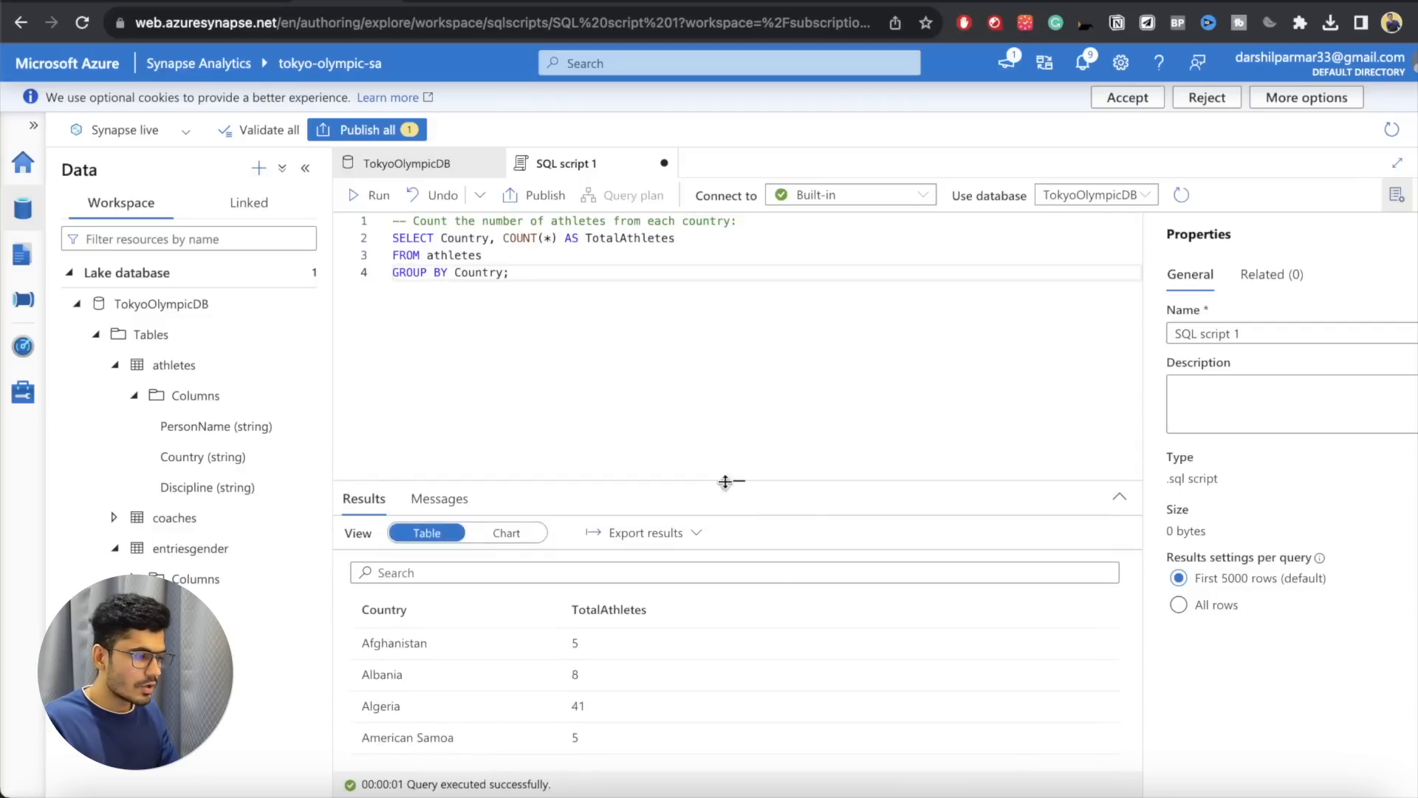
Step: Add the line ORDER BY TotalAthletes DESC after GROUP BY Country, keeping the semicolon at the end
left_click(505, 272)
key("Return")
type("OREDE")
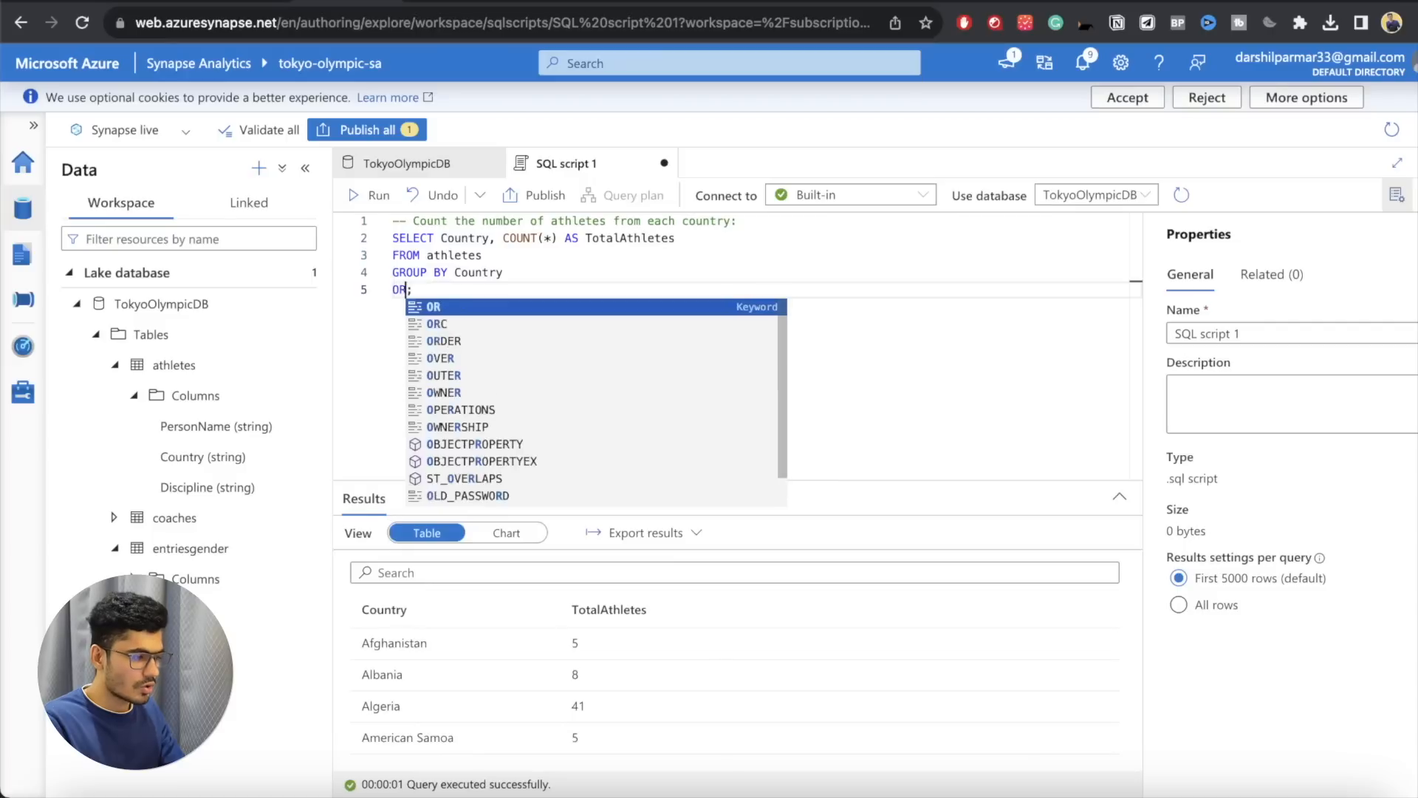
key("BackSpace")
key("BackSpace")
key("BackSpace")
type("DER BY")
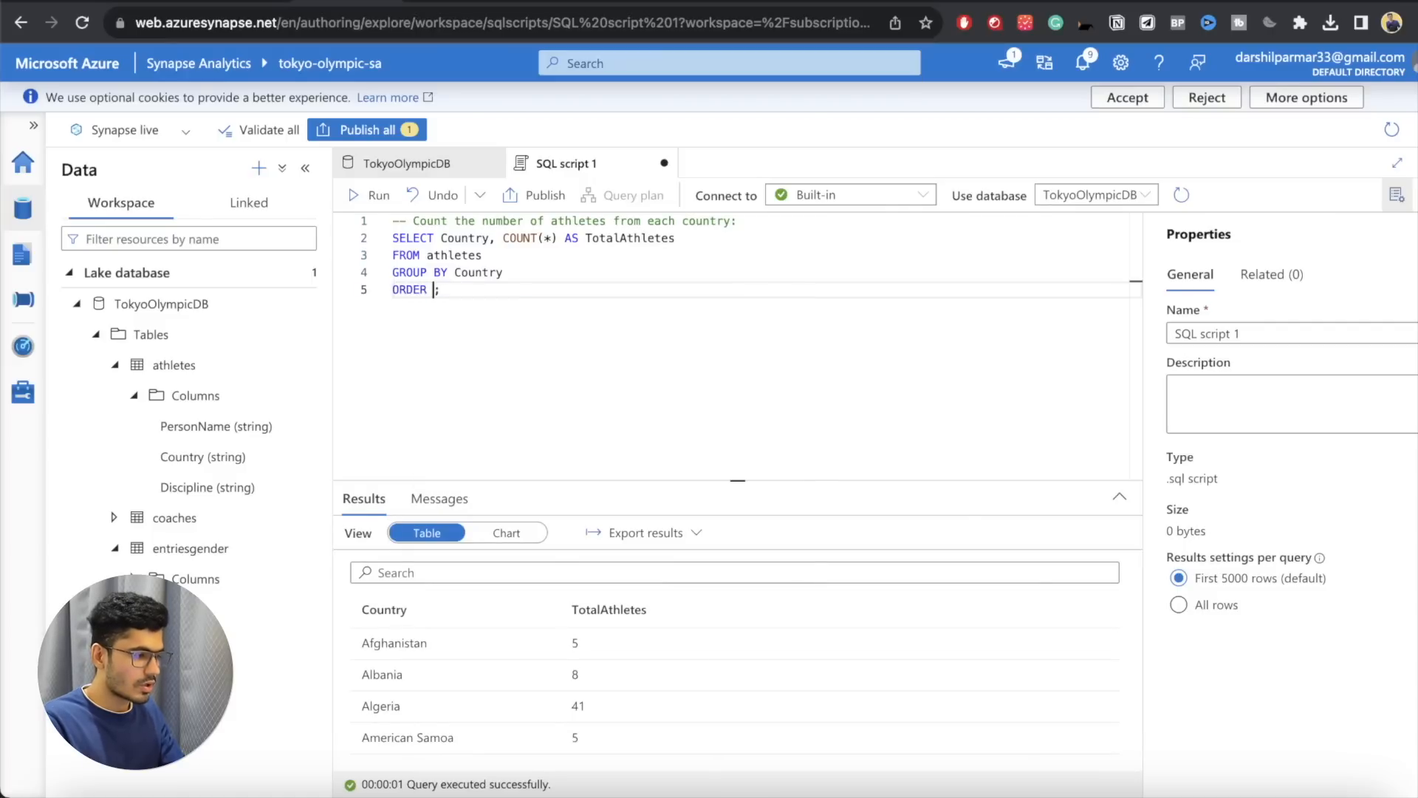
double_click(453, 238)
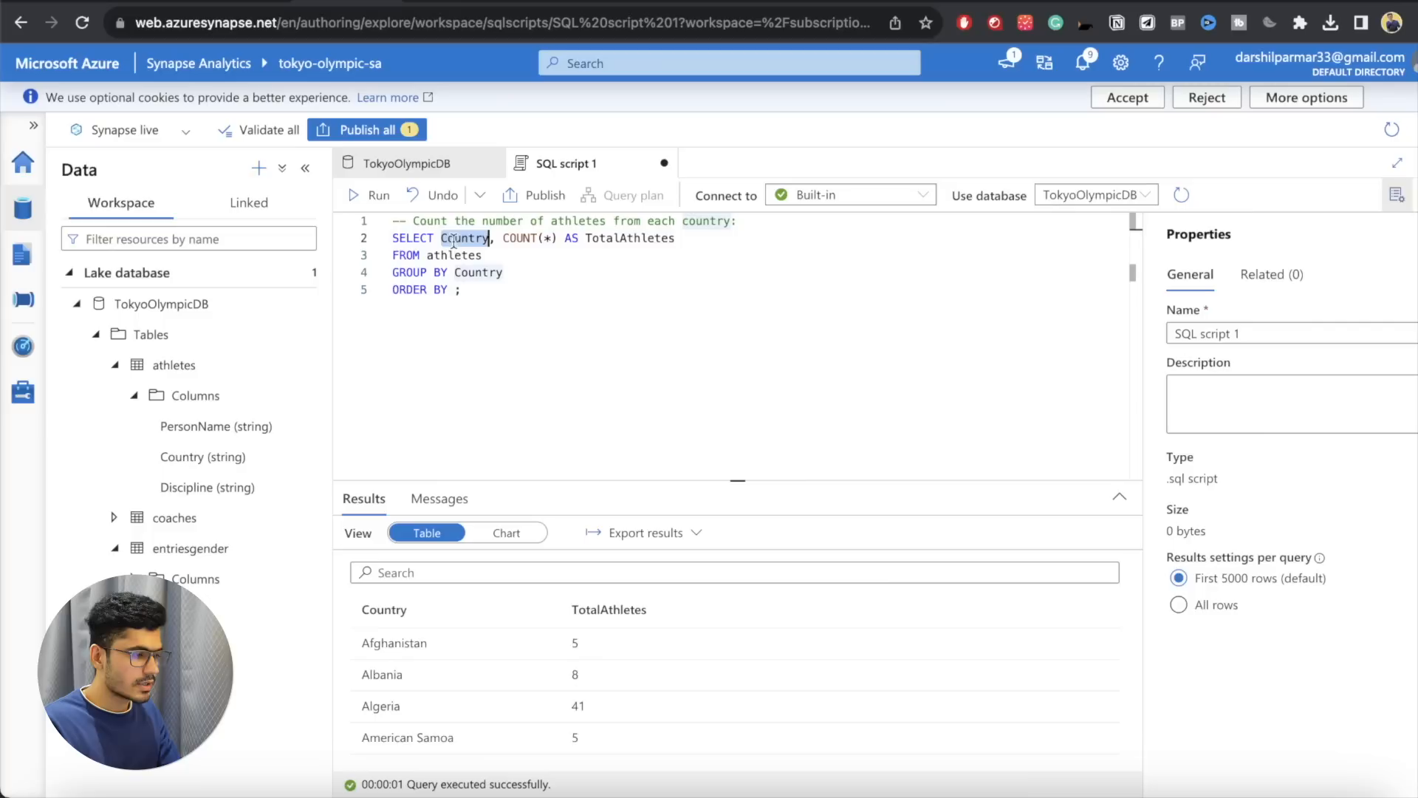
left_click_drag(503, 238, 571, 238)
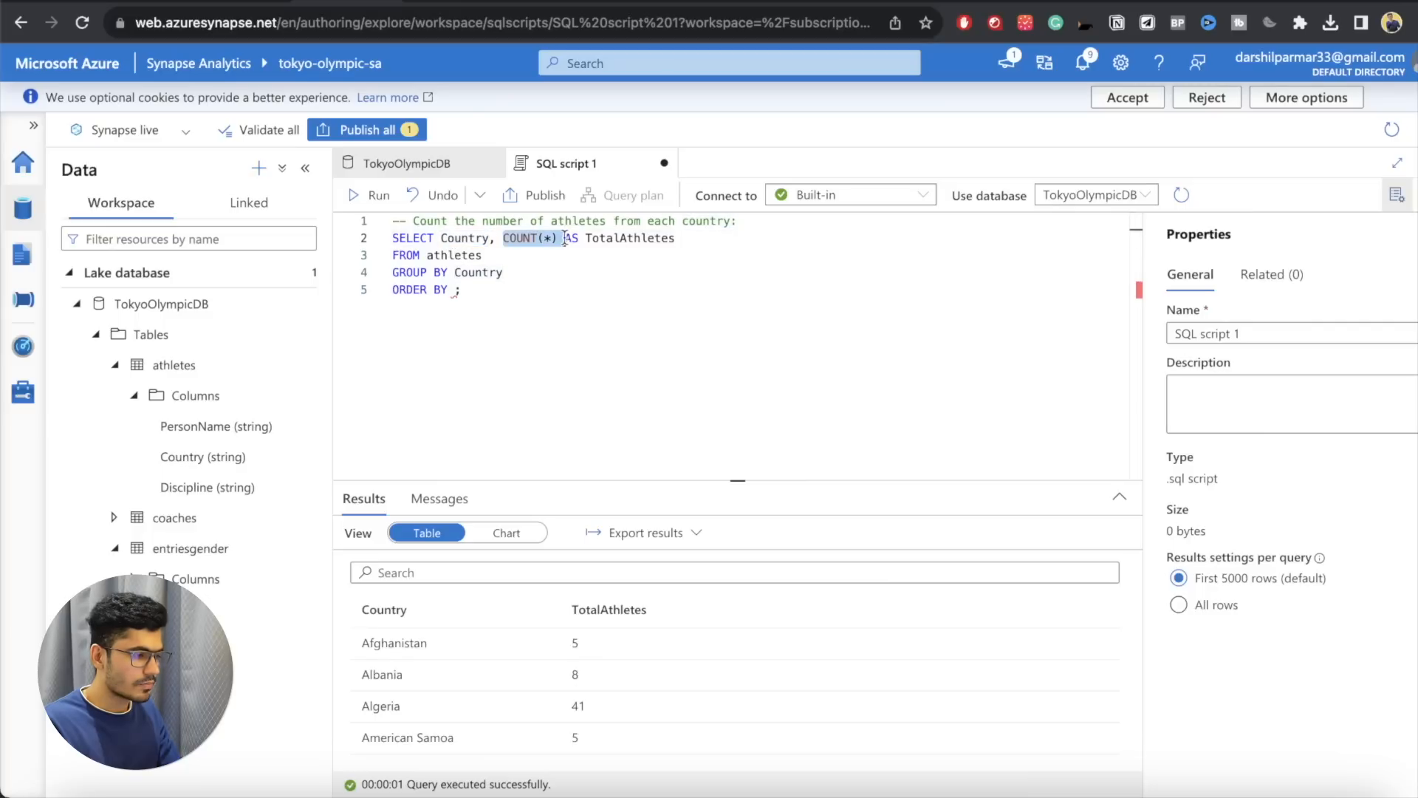
double_click(595, 238)
left_click(454, 291)
type("TotalAthletes")
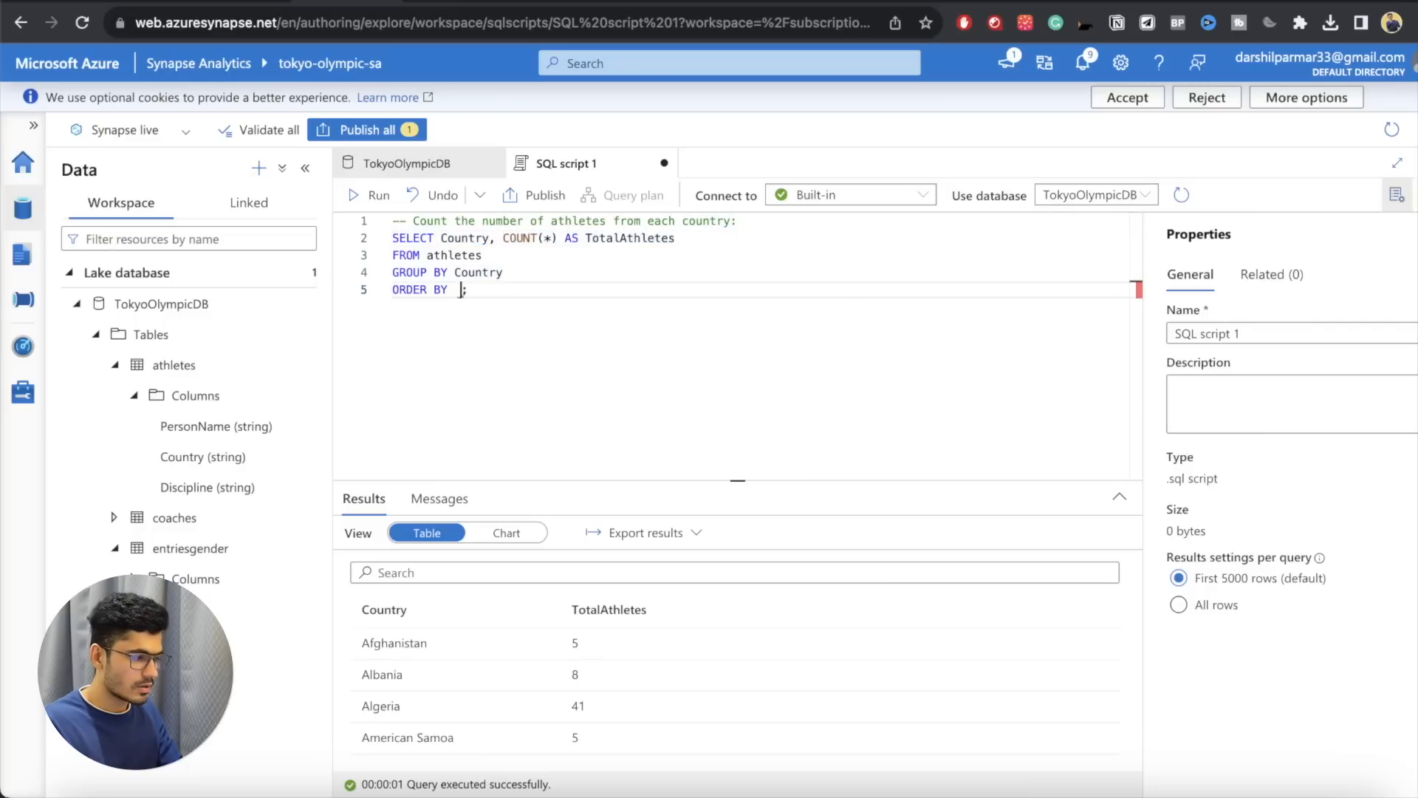
type(" DESC")
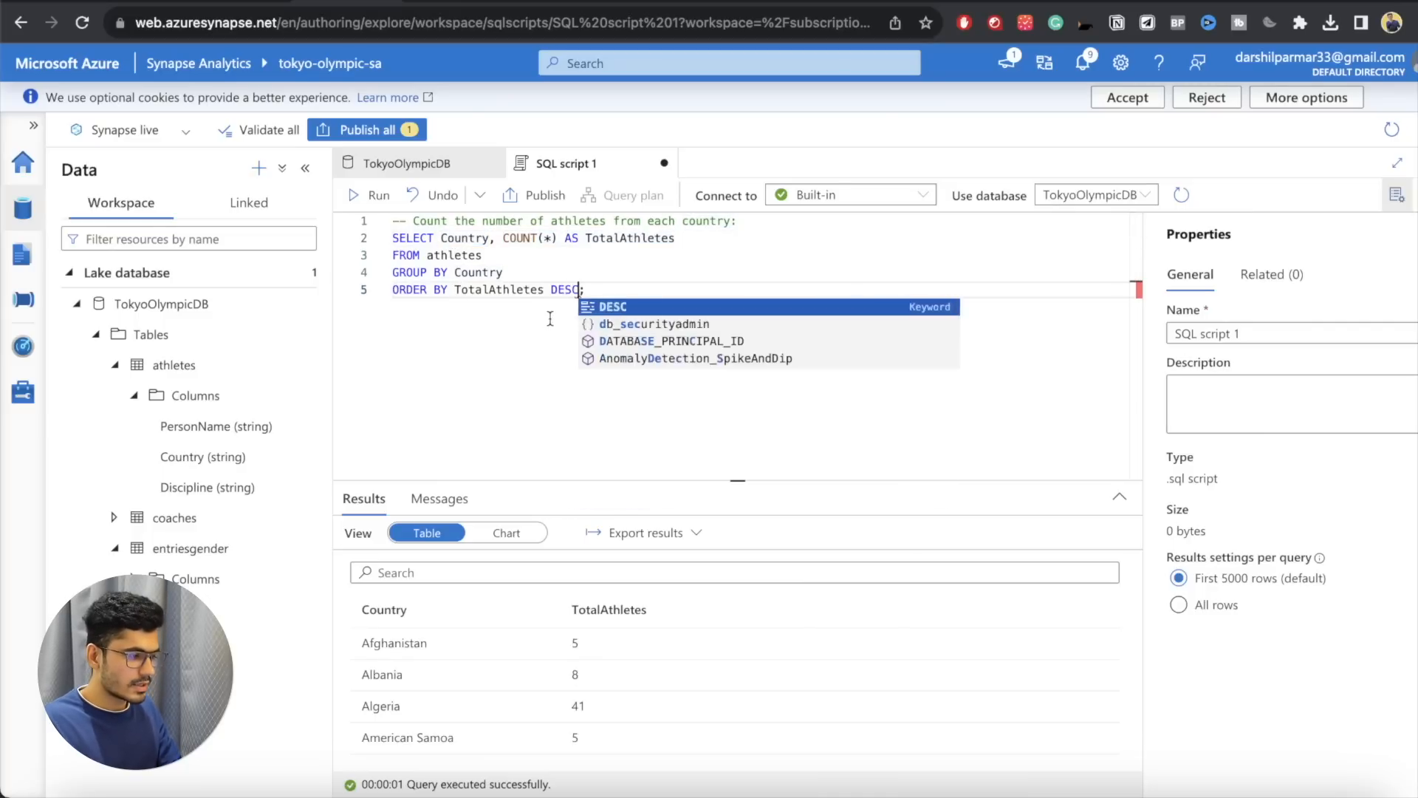
Step: Run the sorted query and look over the countries ranked by number of athletes
left_click(372, 195)
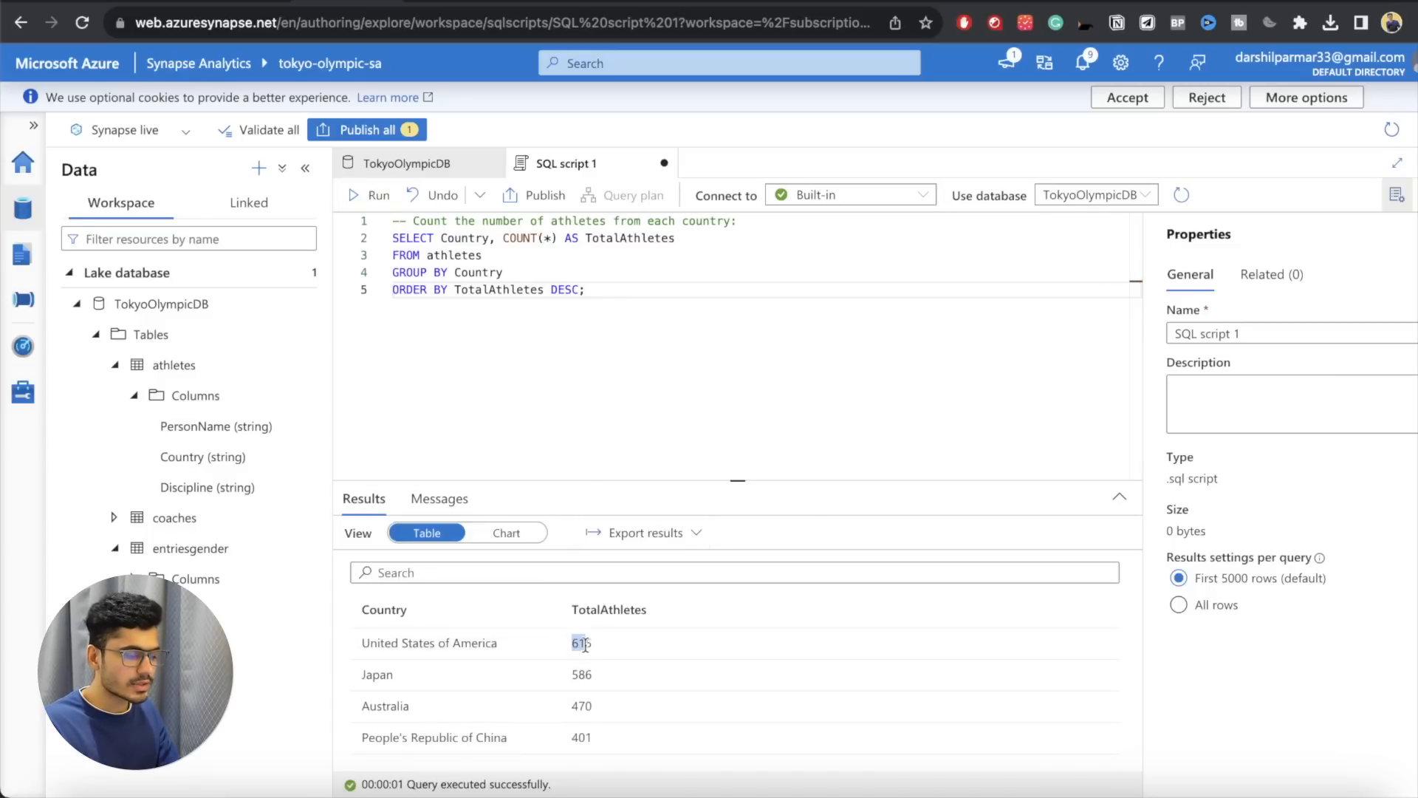
left_click_drag(574, 644, 583, 644)
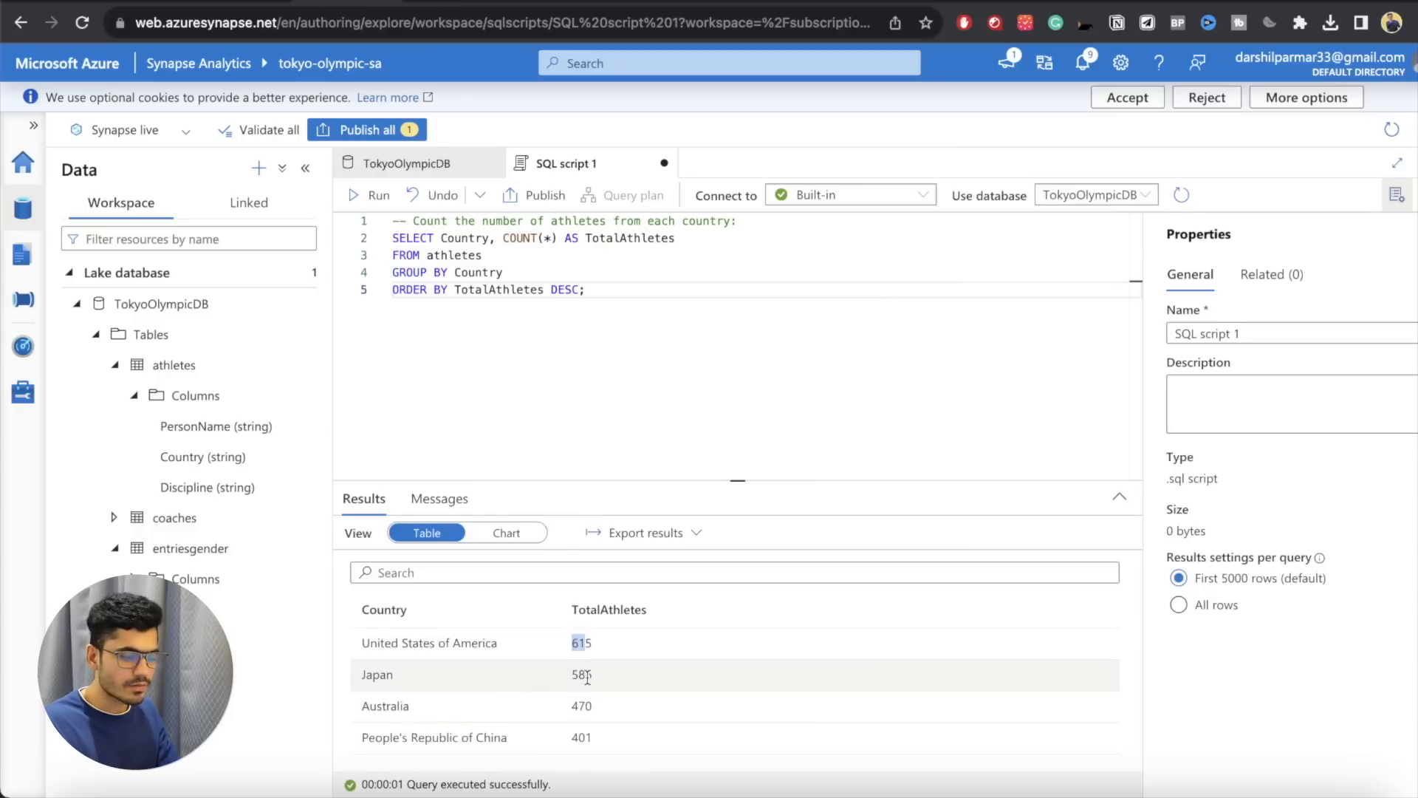
scroll(587, 683, "down", 10)
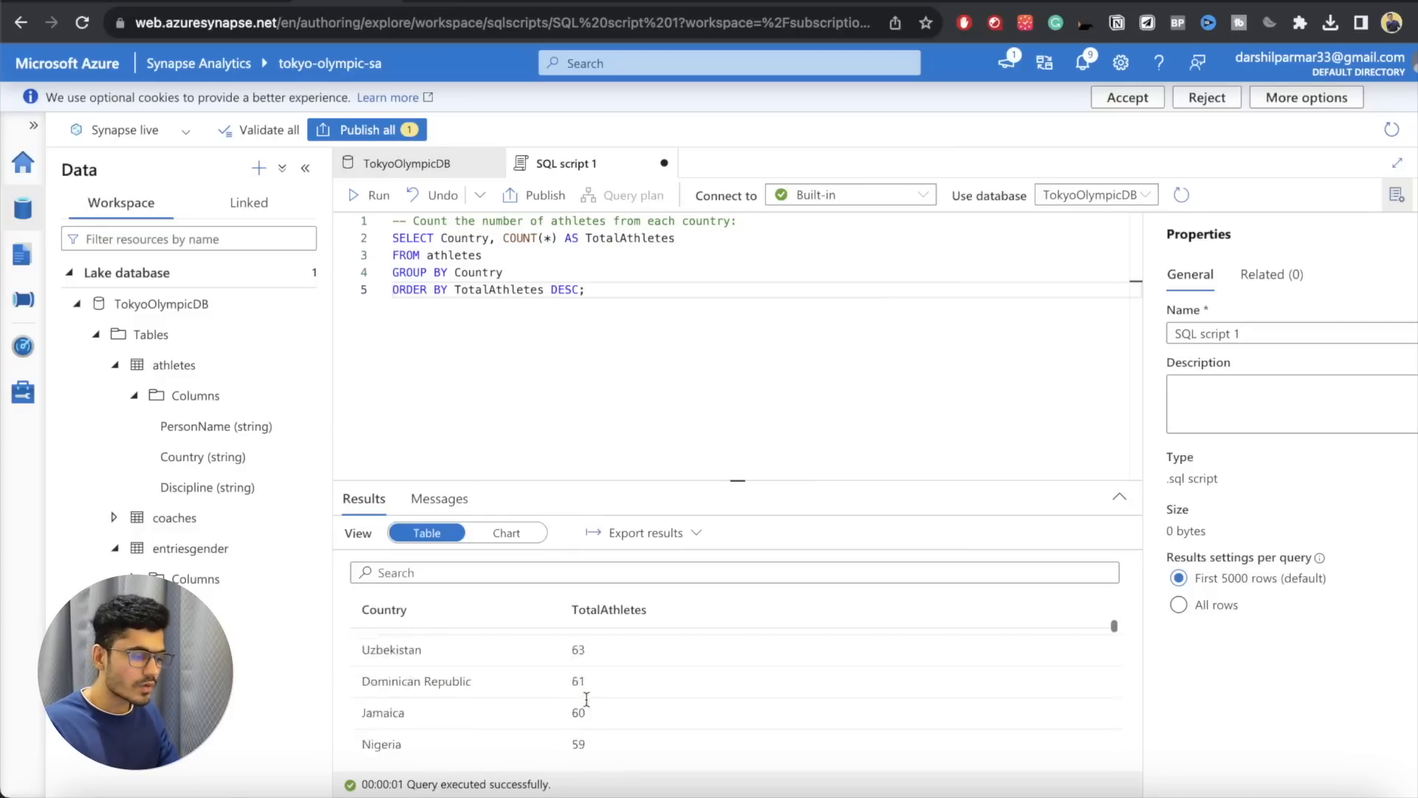
scroll(587, 698, "up", 10)
left_click(620, 330)
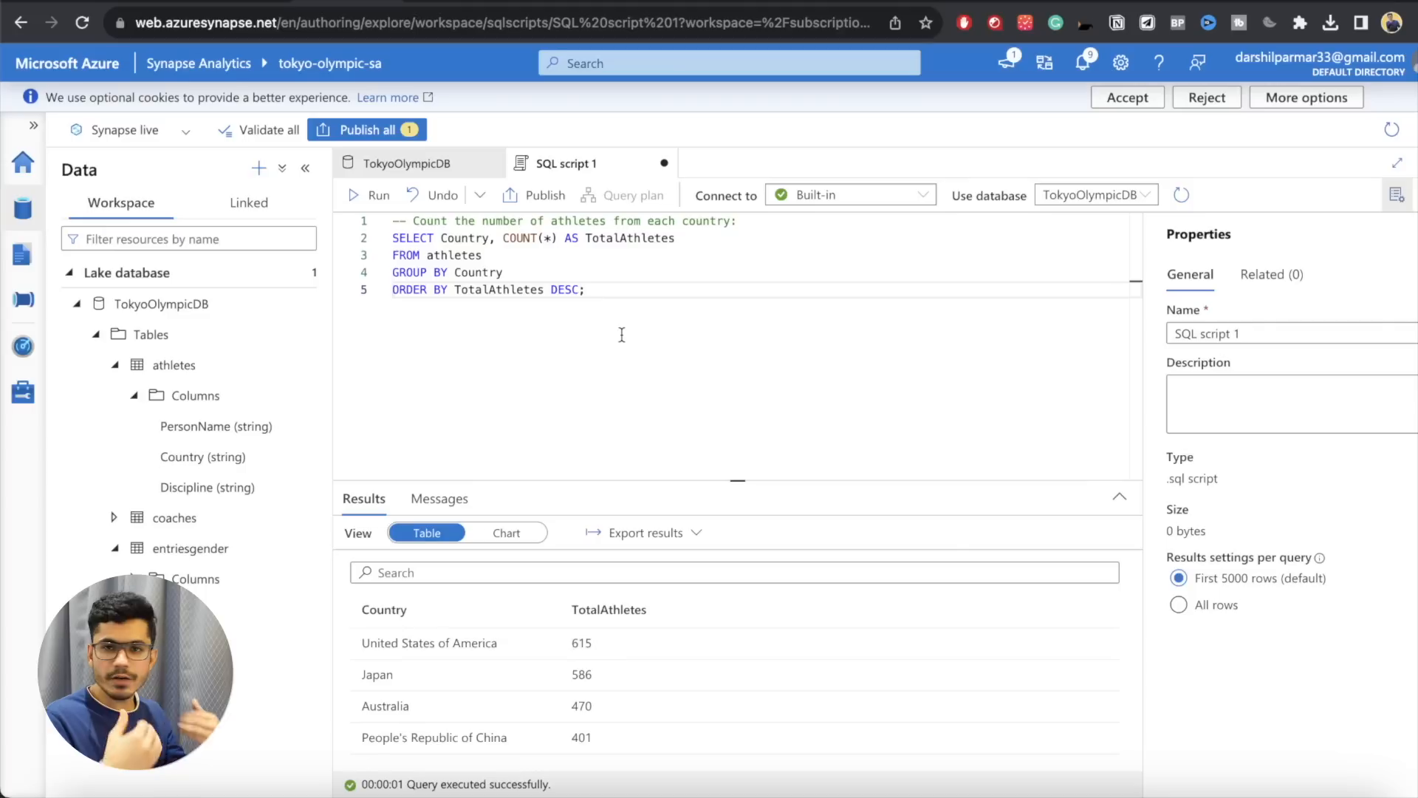
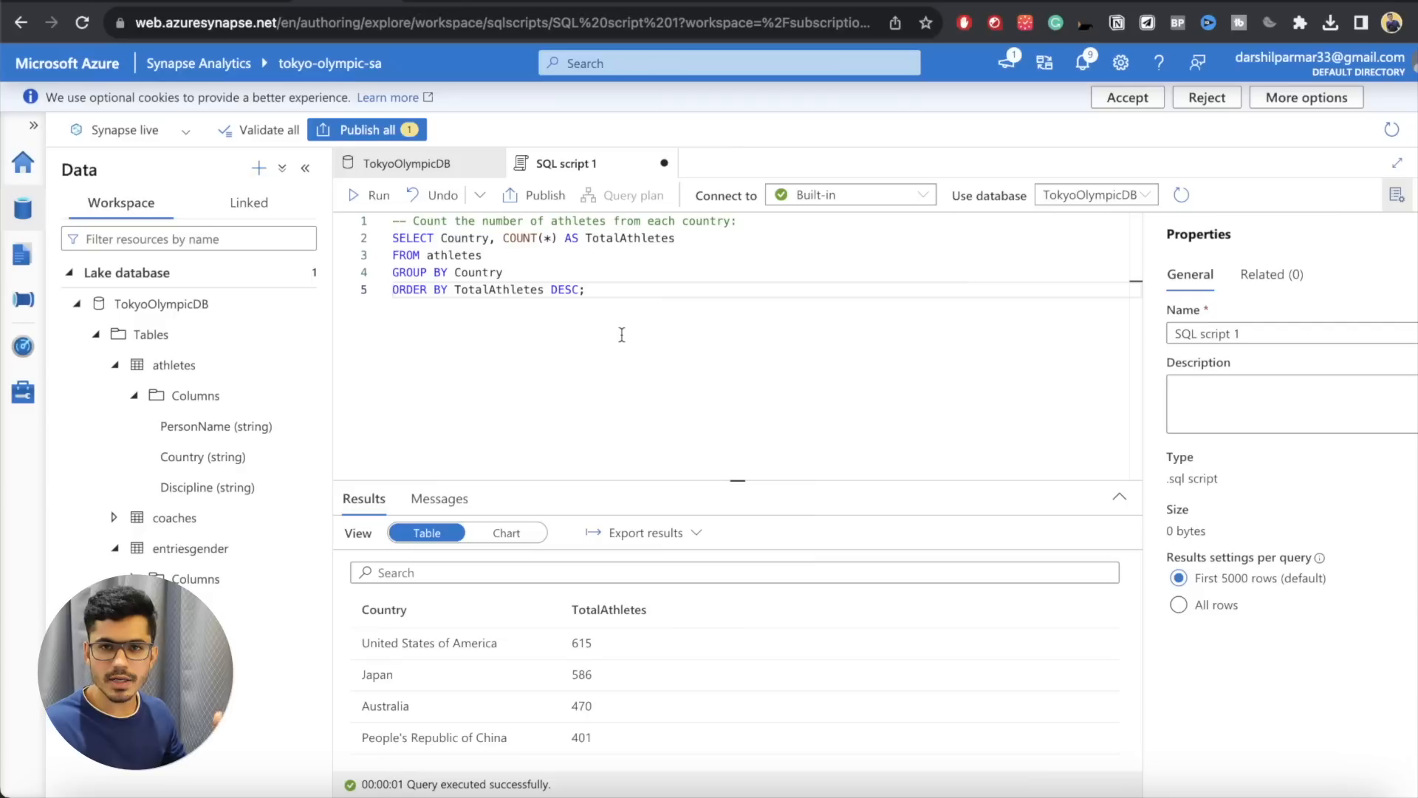
Step: Start a second query below the first with the comment "-- Calculate the total medals won by each country:"
key("Return")
key("Return")
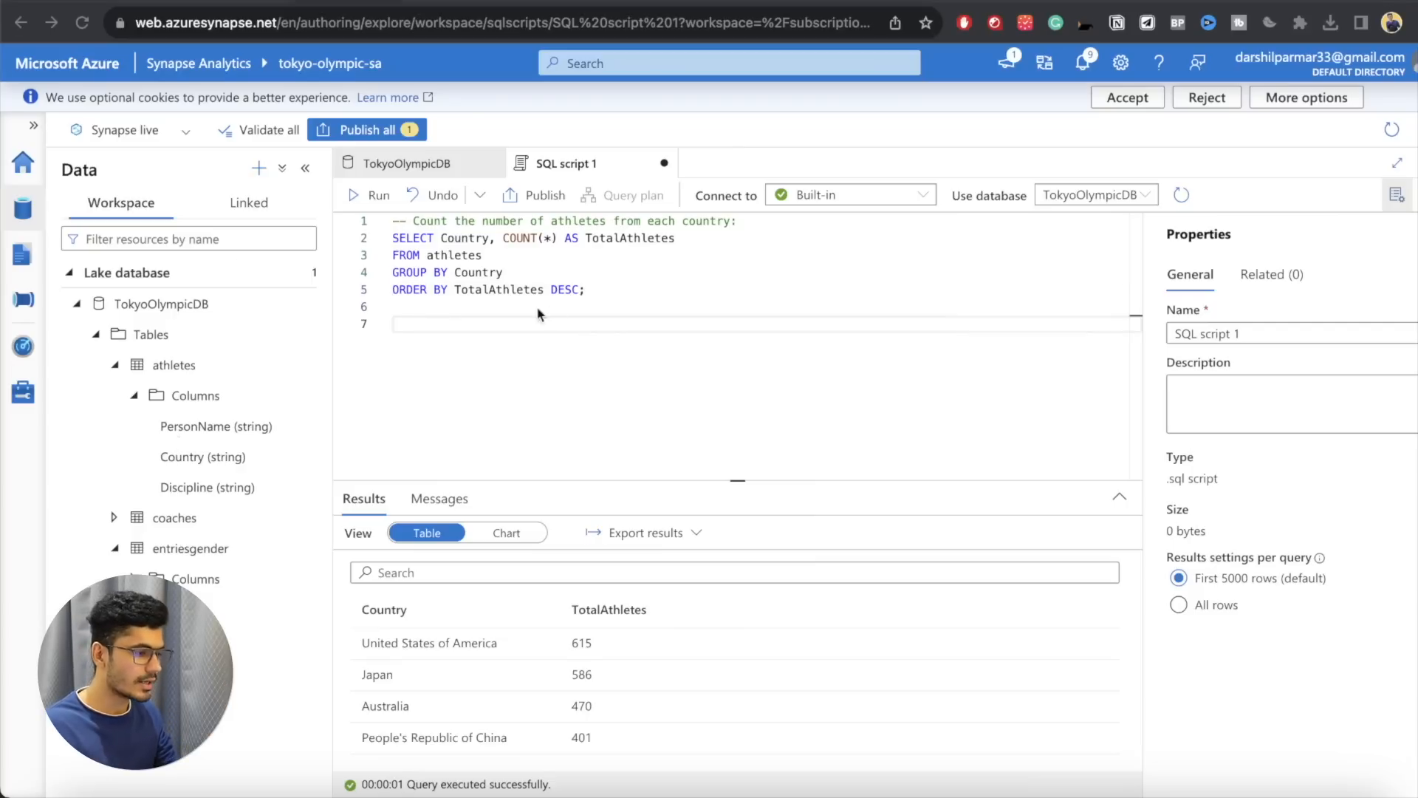
type("--")
type("Calculate the total medals won by each country:")
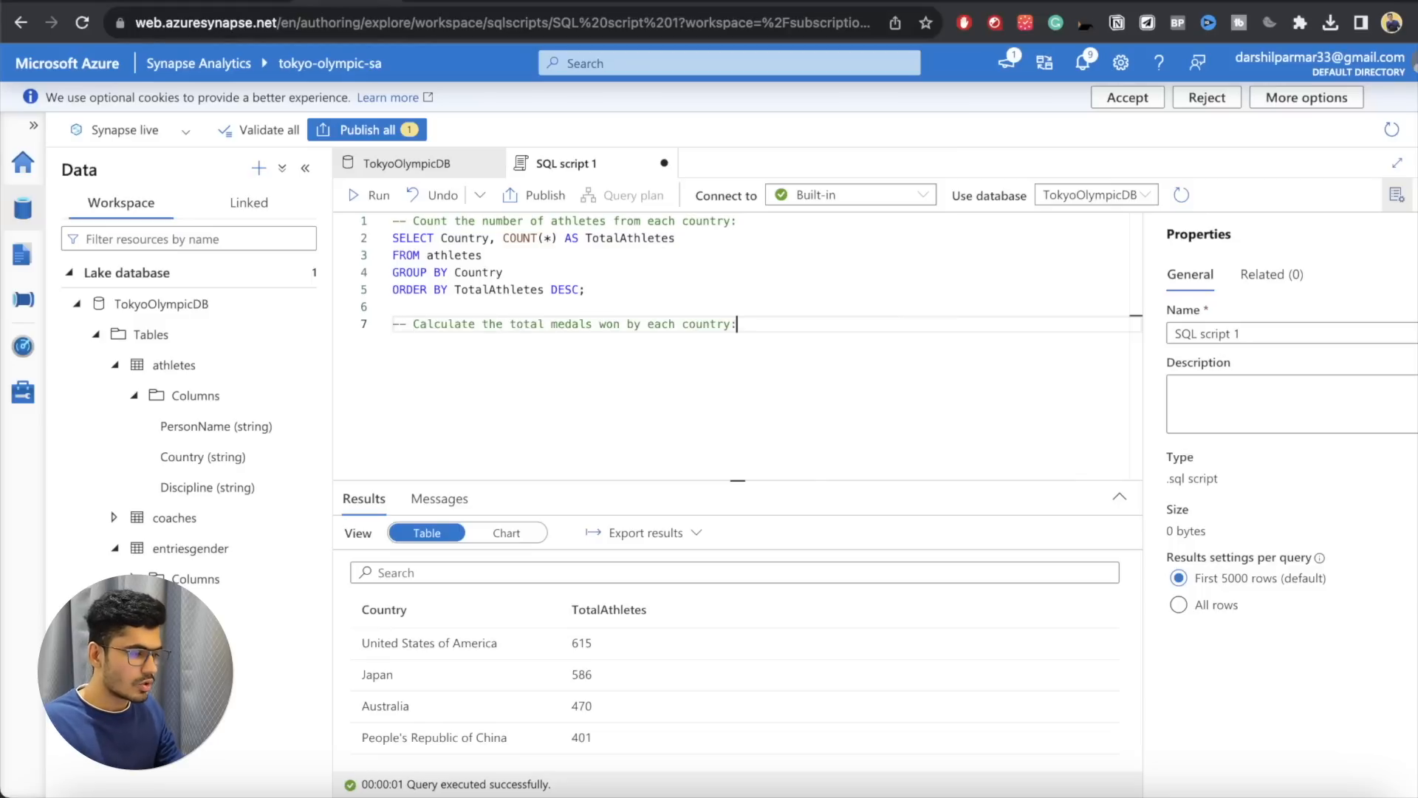
key("Return")
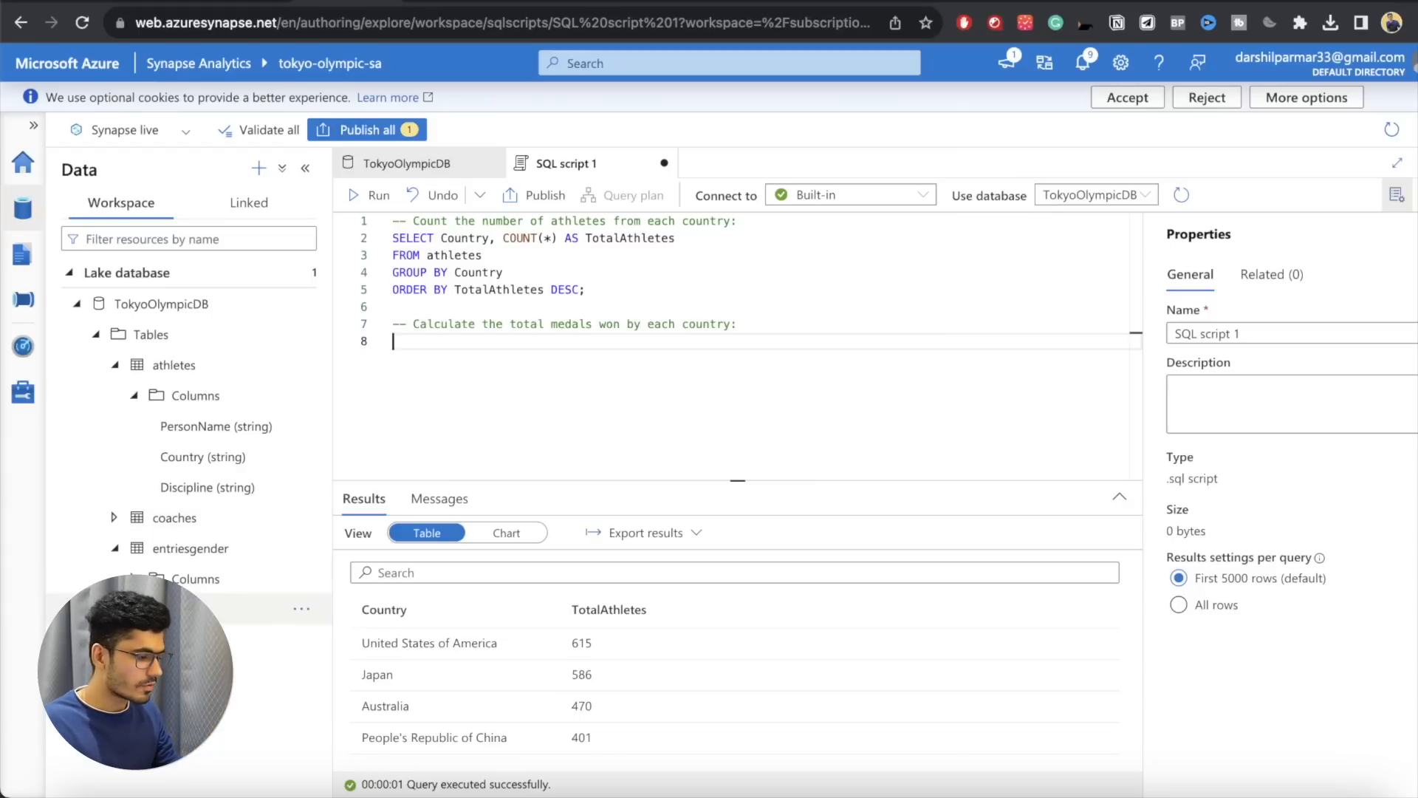
Step: Expand the medals table's columns for reference and write SELECT Team_Country FROM medals; under the comment
left_click(134, 640)
scroll(135, 640, "down", 1)
left_click(510, 375)
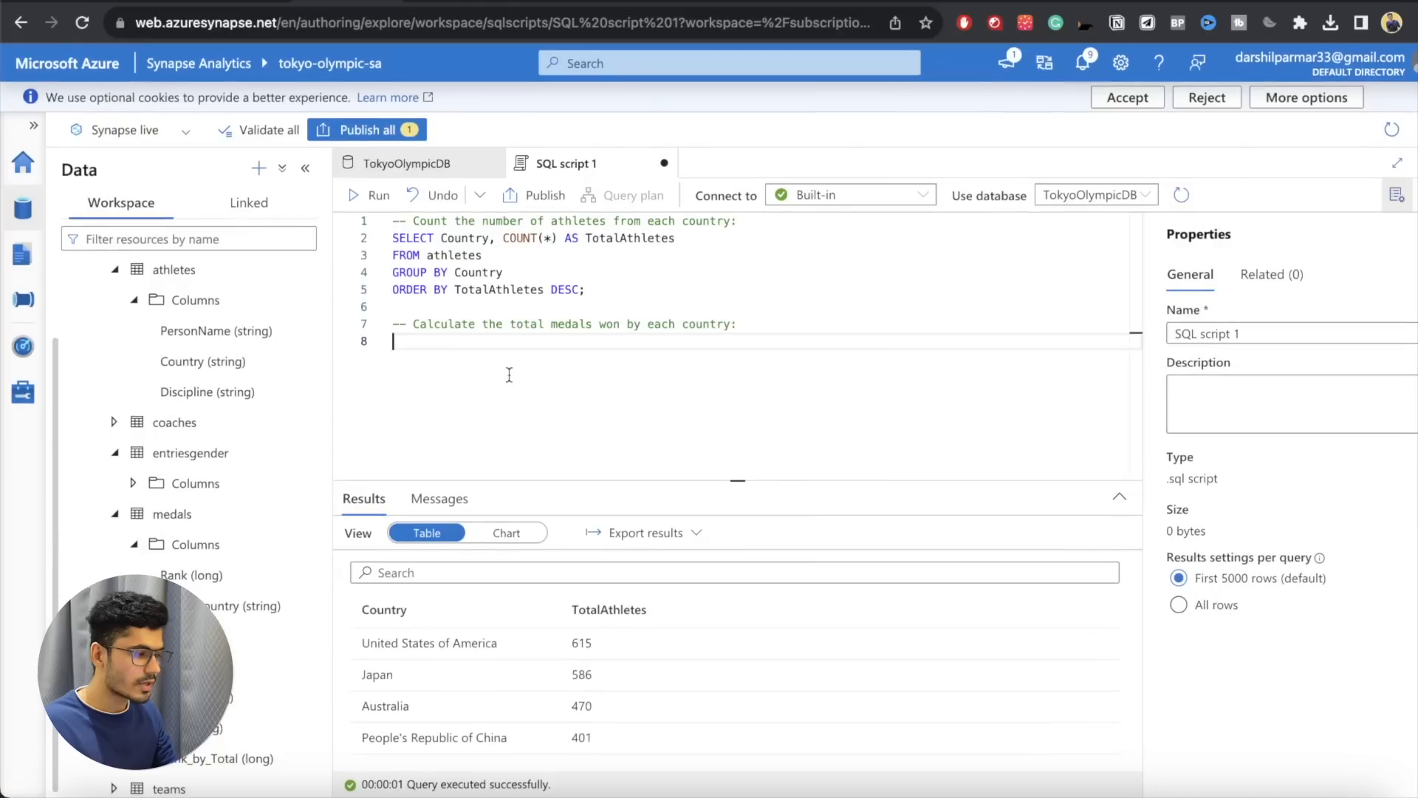
type("SELECT")
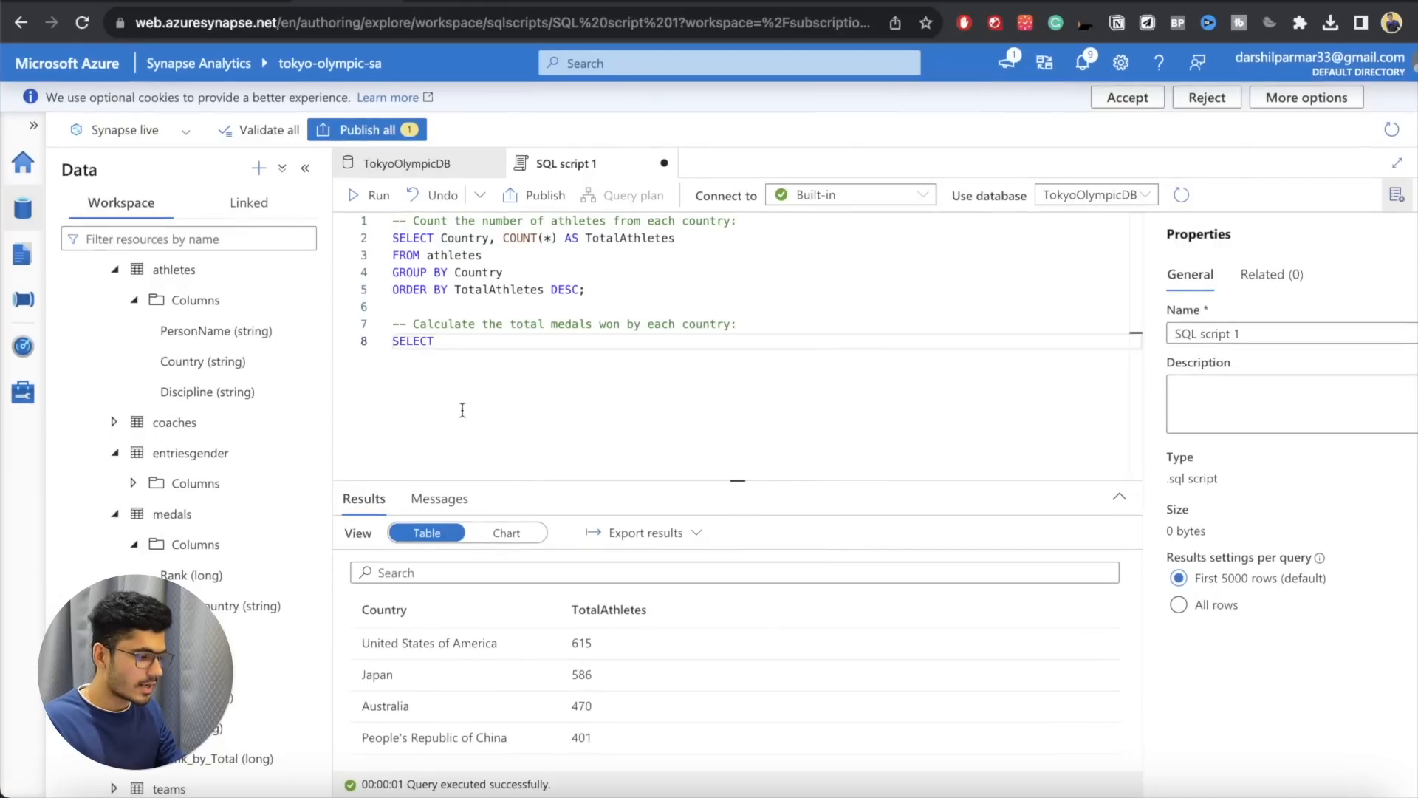
type(" Team")
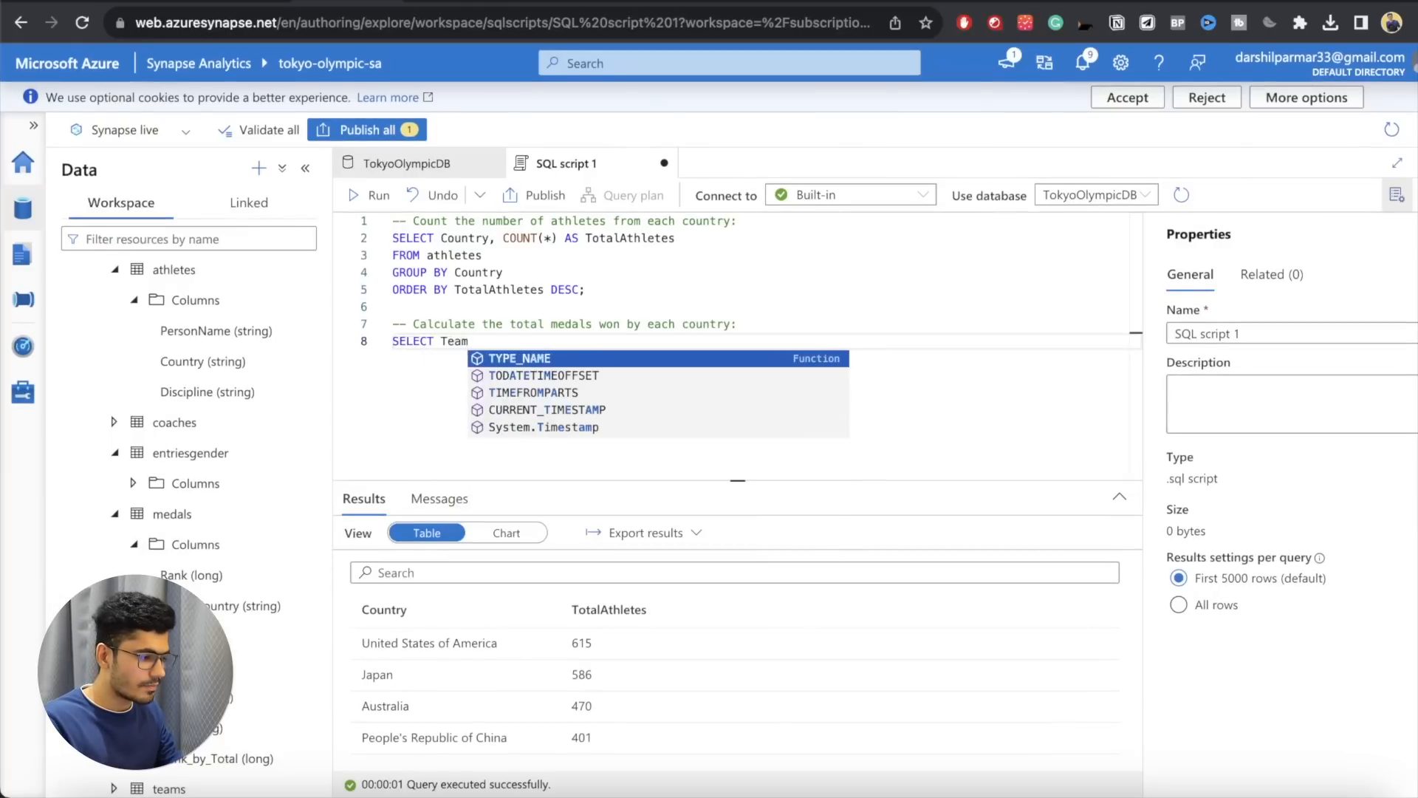
type("_Country ")
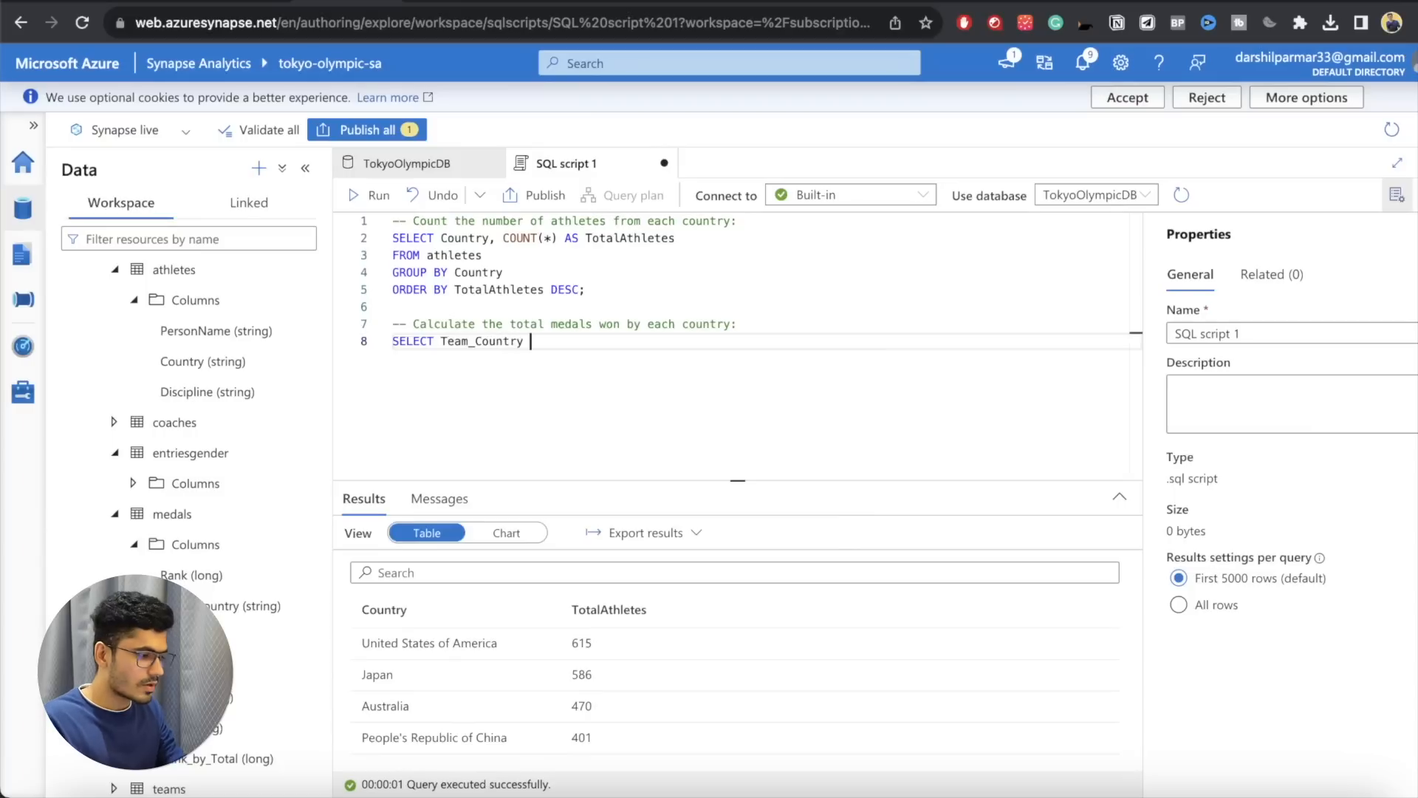
type("FROM medal")
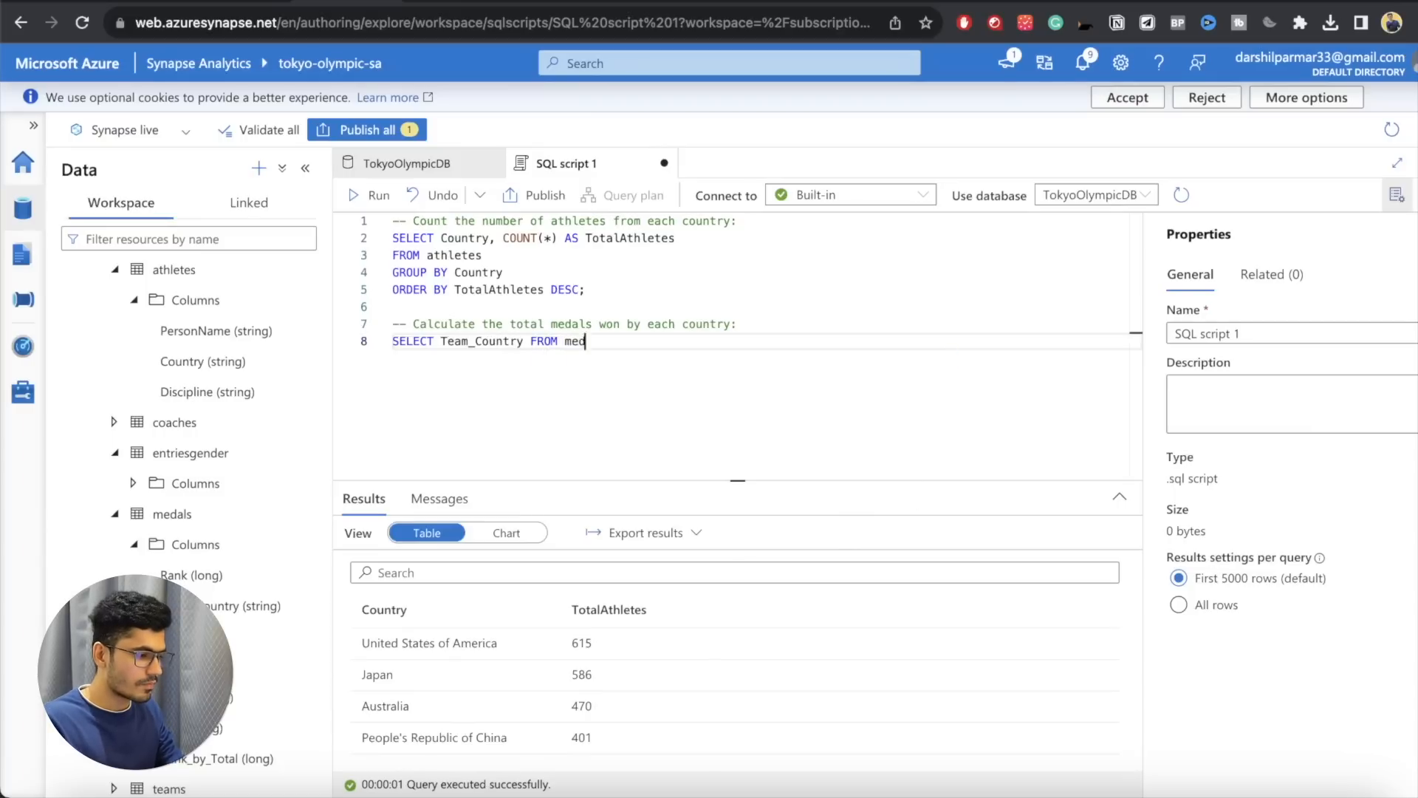
key("BackSpace")
key("BackSpace")
type("las")
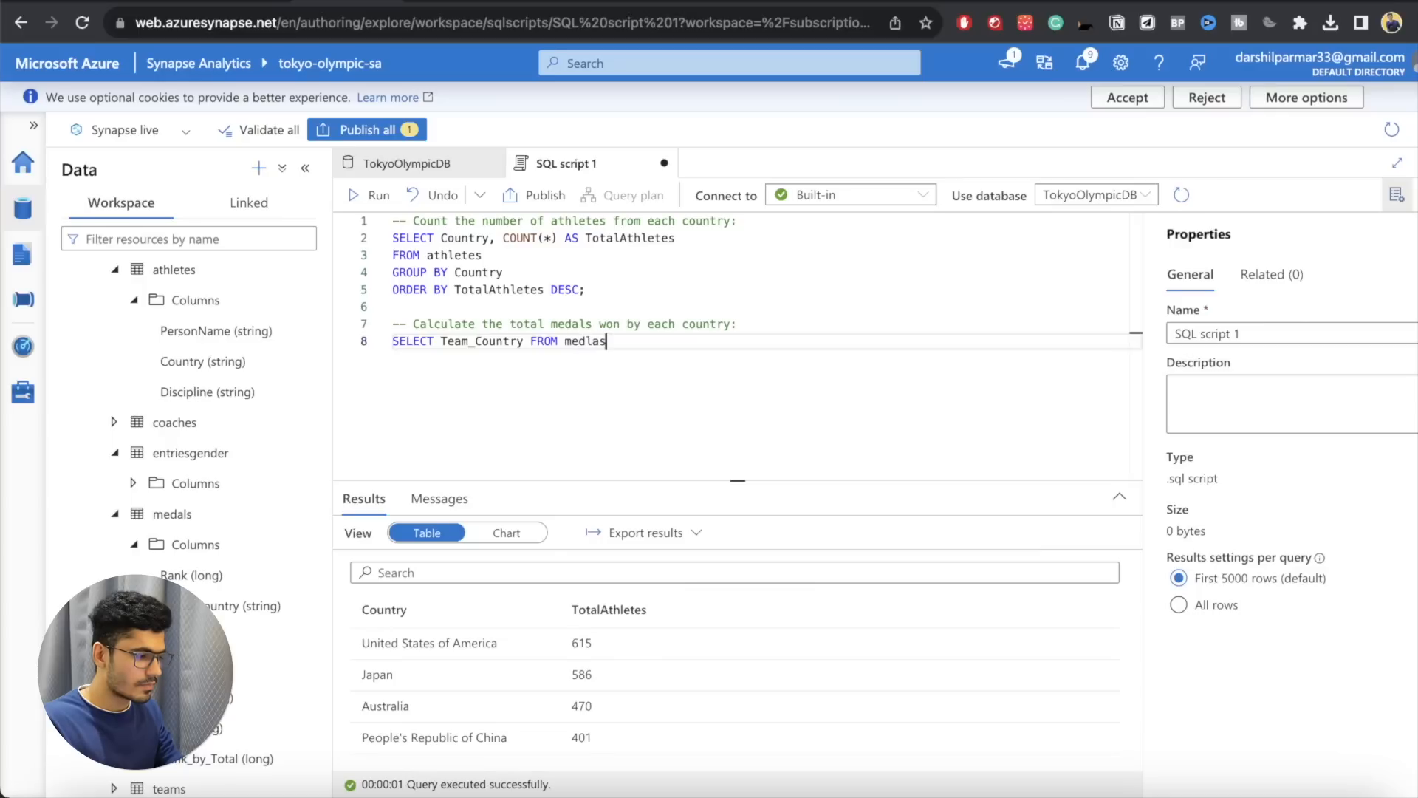
key("BackSpace")
key("BackSpace")
key("BackSpace")
type("als;")
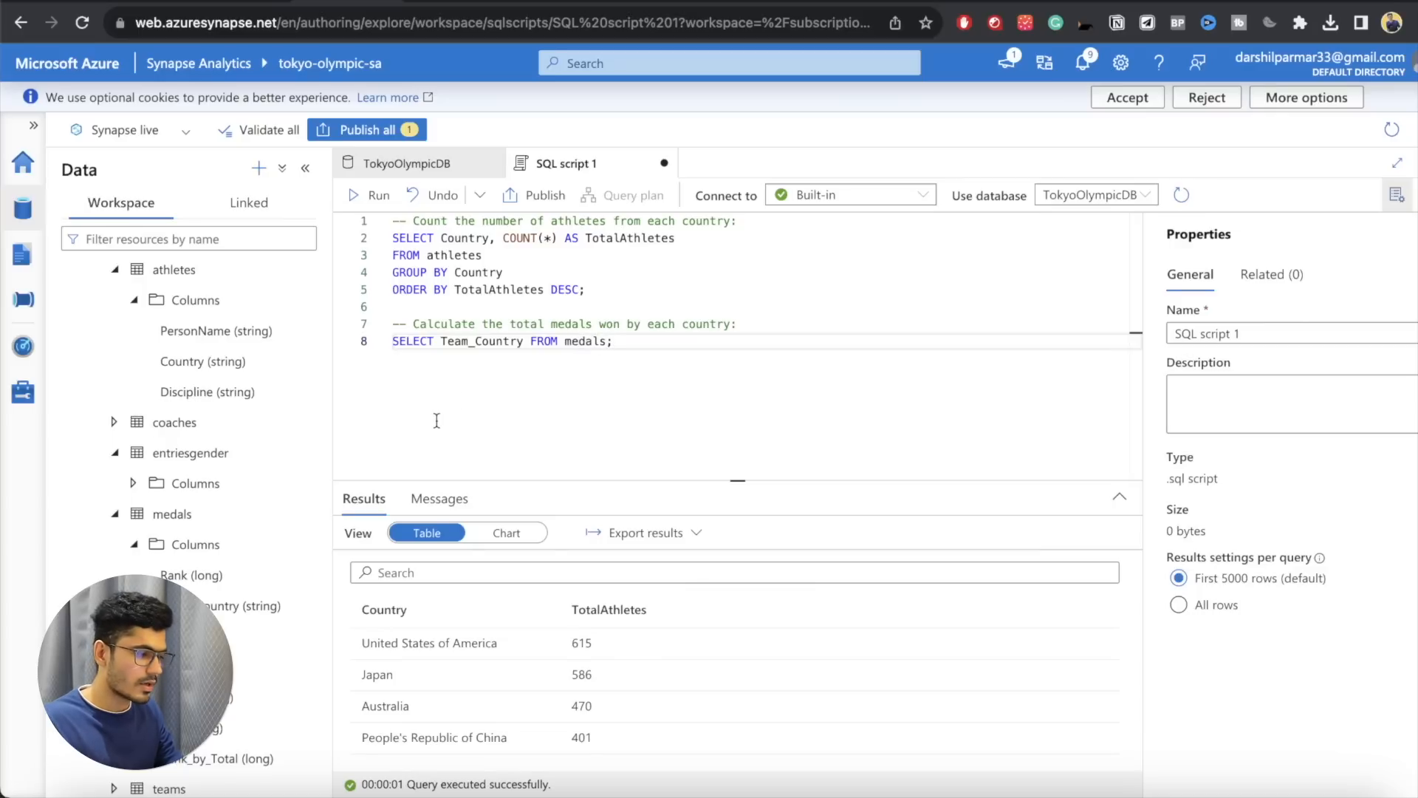
Step: Move FROM medals onto its own line and add GROUP BY Team_Country before the semicolon
left_click(526, 341)
key("Return")
key("Return")
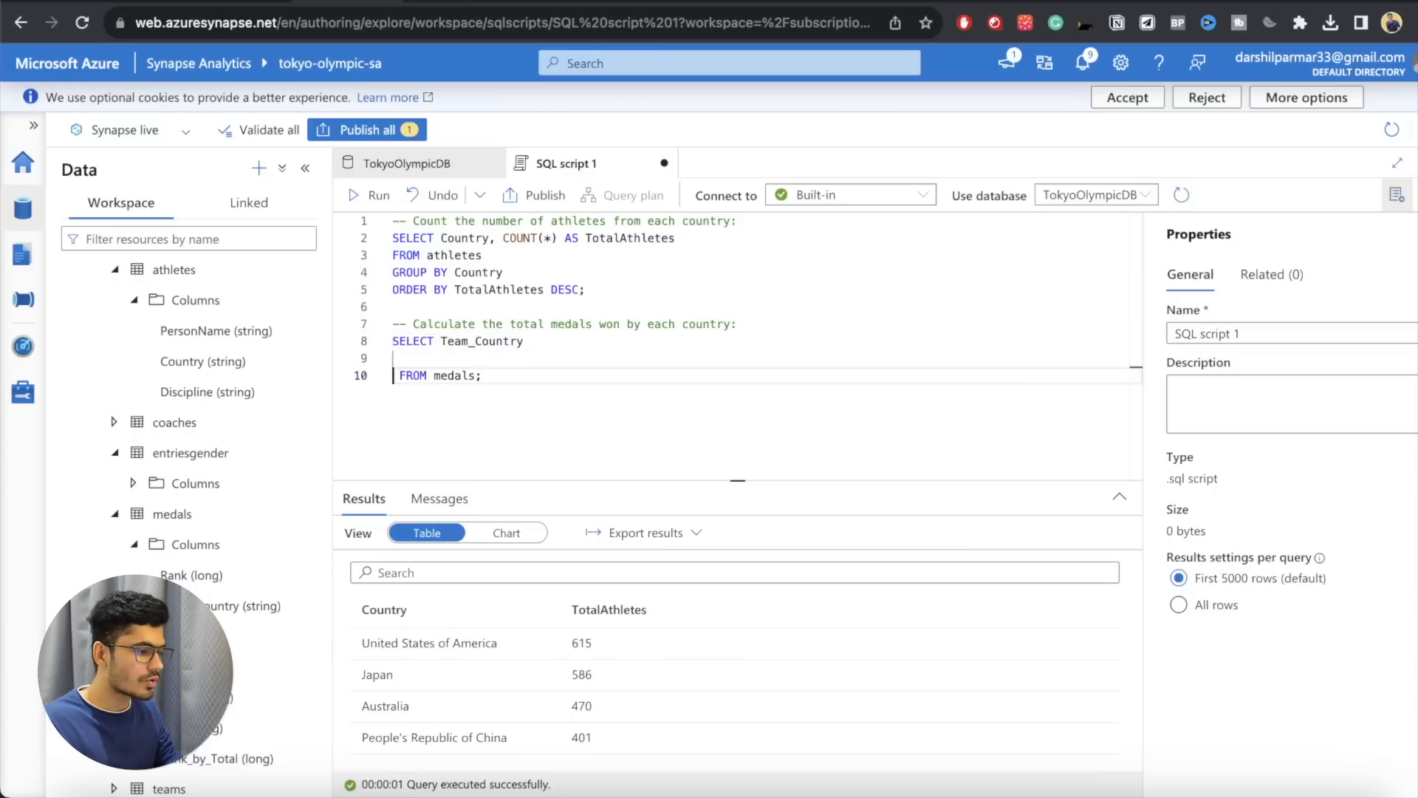
left_click_drag(514, 320, 686, 326)
left_click(476, 376)
key("Return")
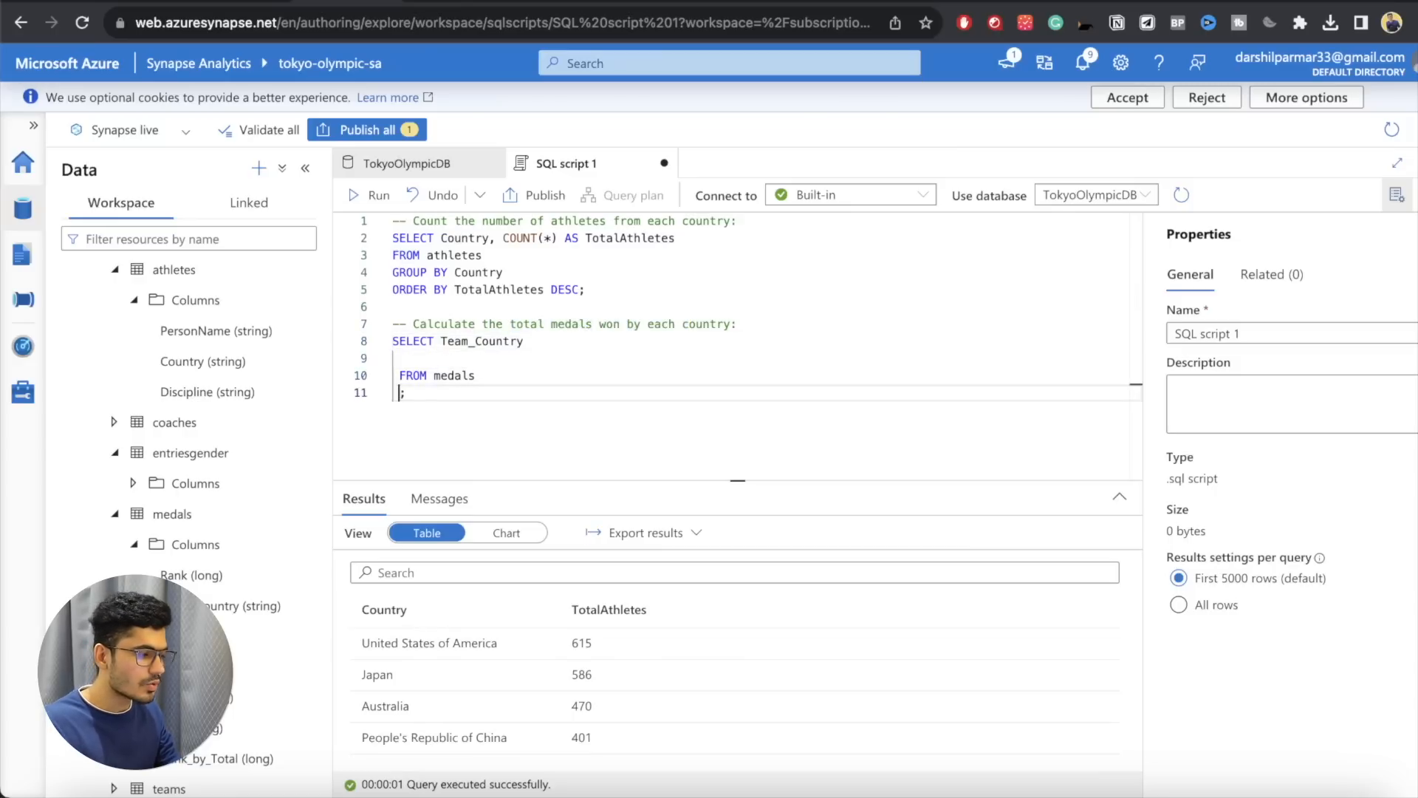
type("GROUP B")
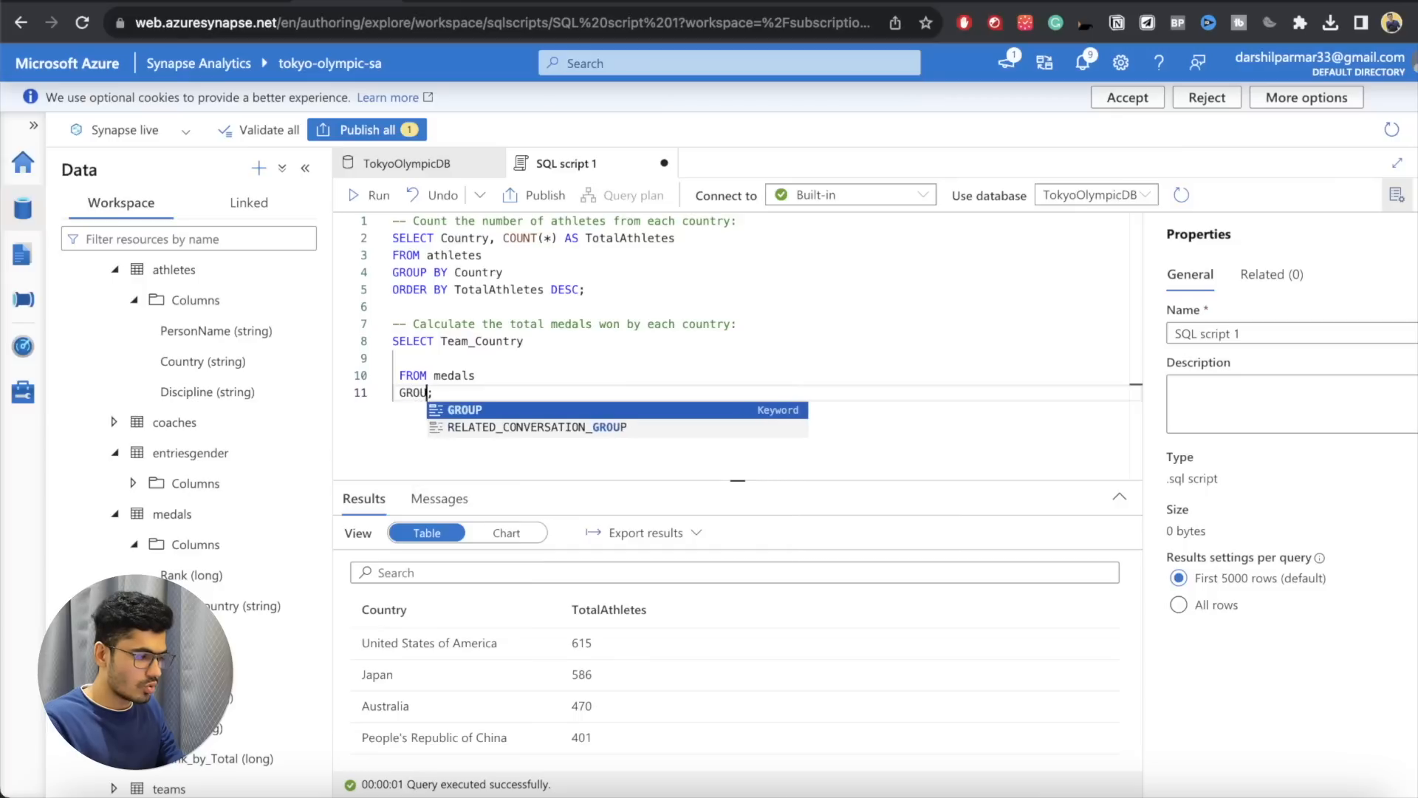
type("Y")
double_click(478, 340)
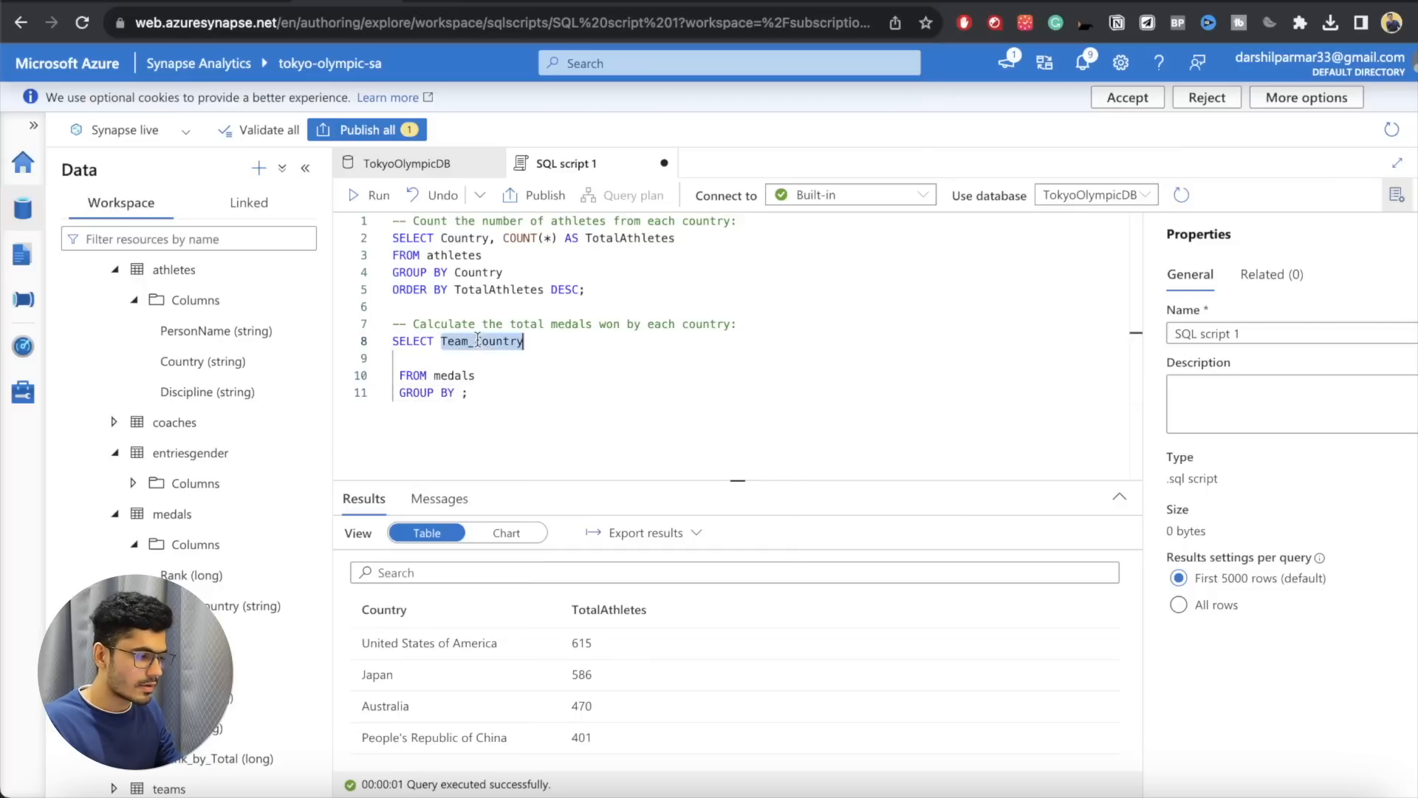
key("ctrl+c")
left_click(461, 392)
key("ctrl+v")
Step: Remove the indentation before FROM and GROUP BY, and place Team_Country on its own line below SELECT
key("Up")
key("Home")
key("BackSpace")
key("Down")
key("Delete")
left_click(441, 341)
key("Return")
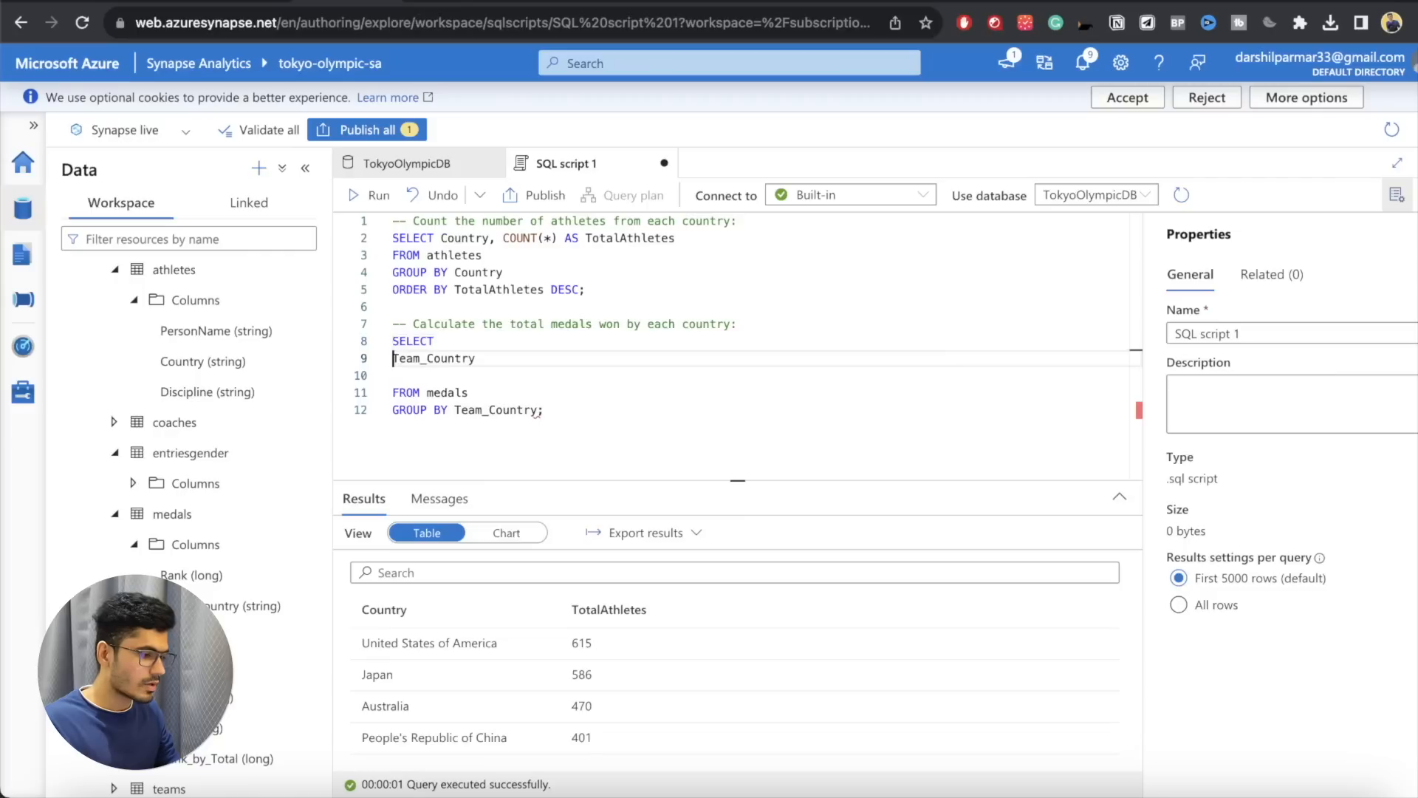
Step: Add a comma after Team_Country and the line SUM(GOLD), beneath it
type(".")
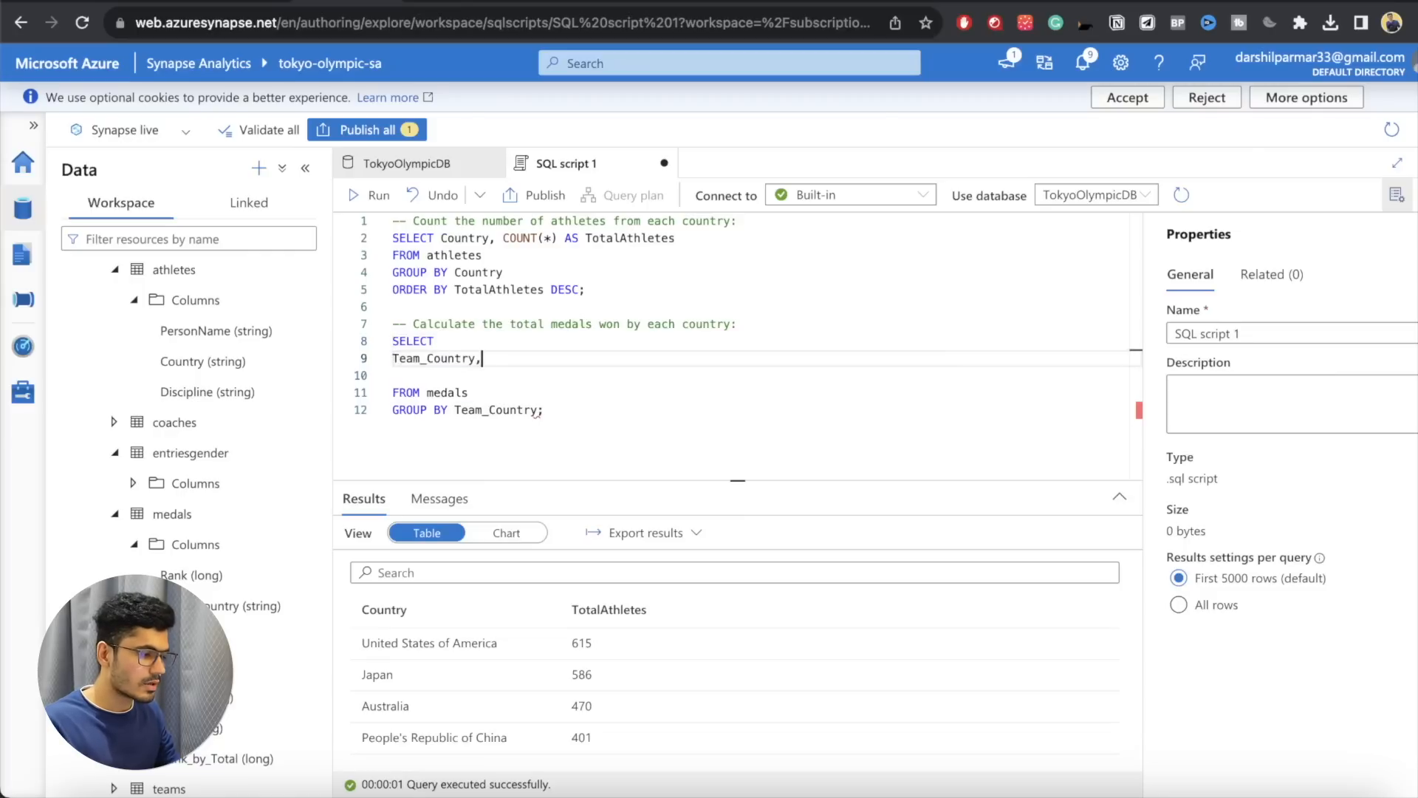
key("Return")
type("SUM(")
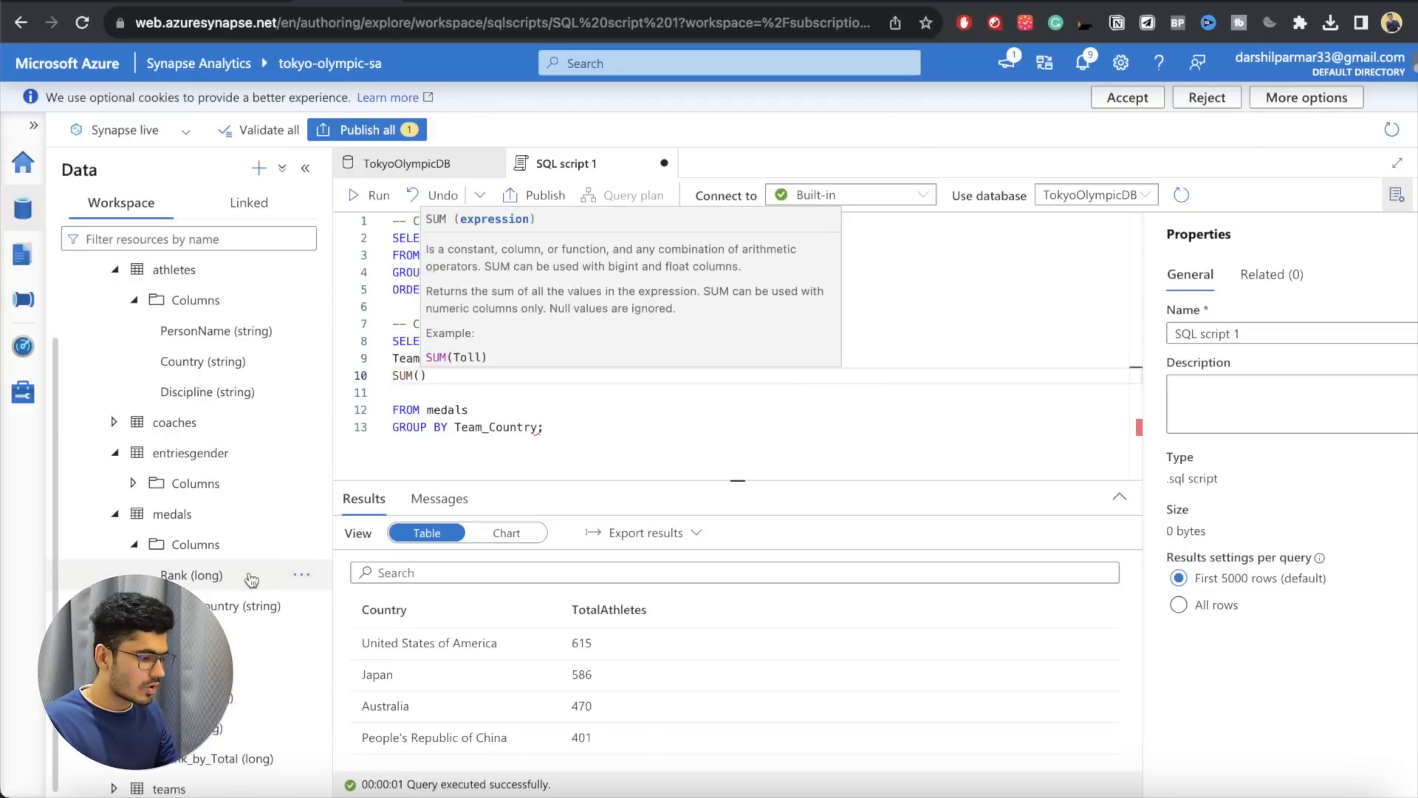
type("GOLD")
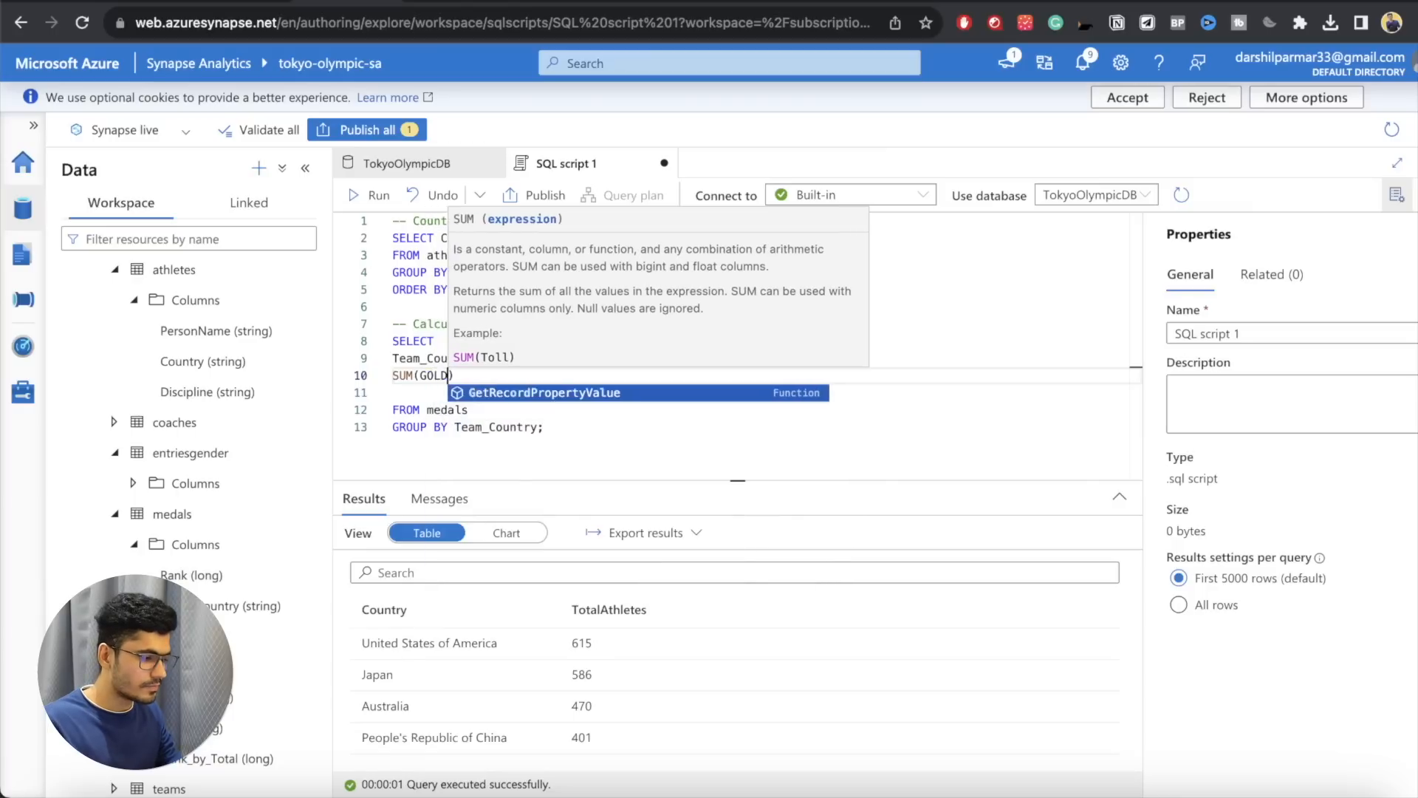
type("),")
Step: Add two more lines to the SELECT list that sum the Silver and bronze medal columns
key("Return")
type("SUM ")
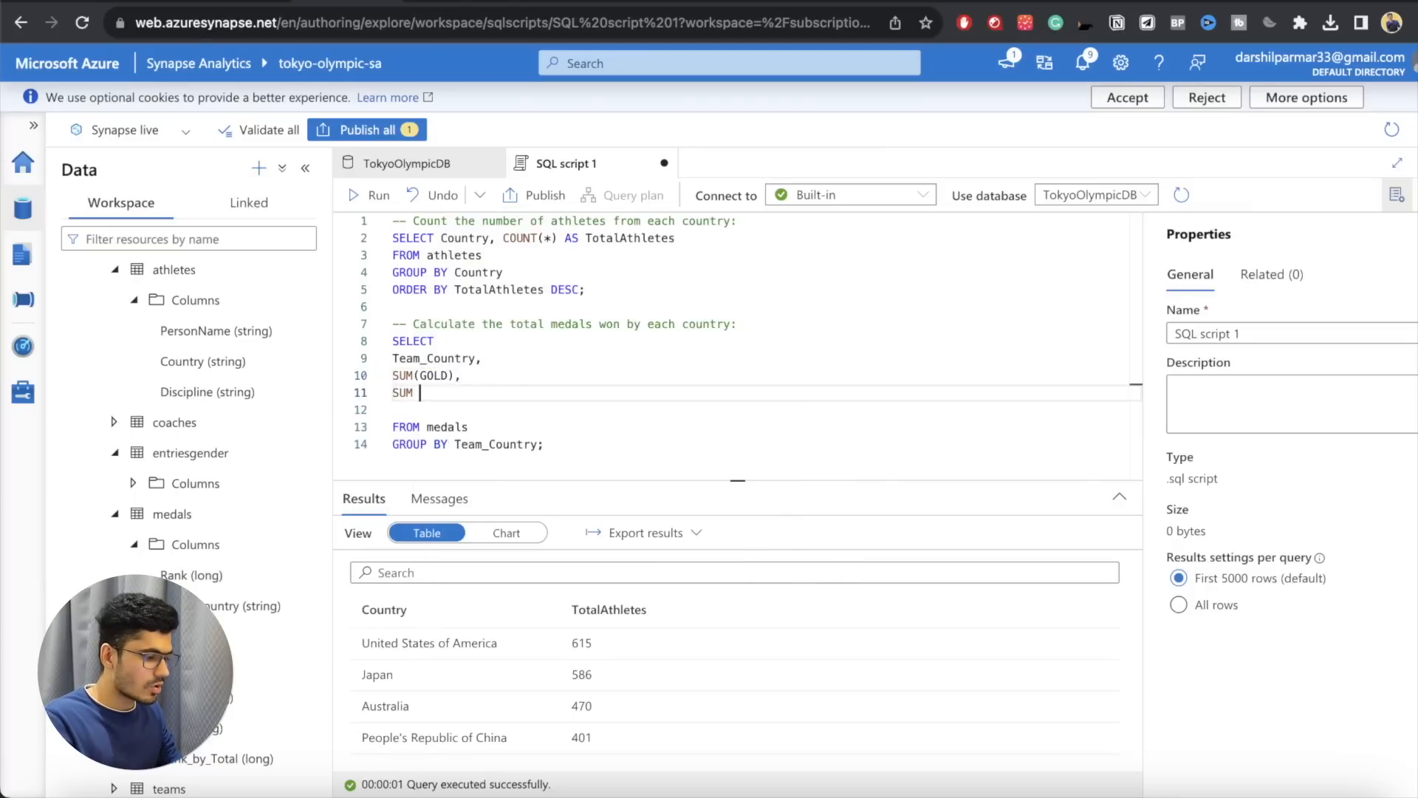
type("Silver),")
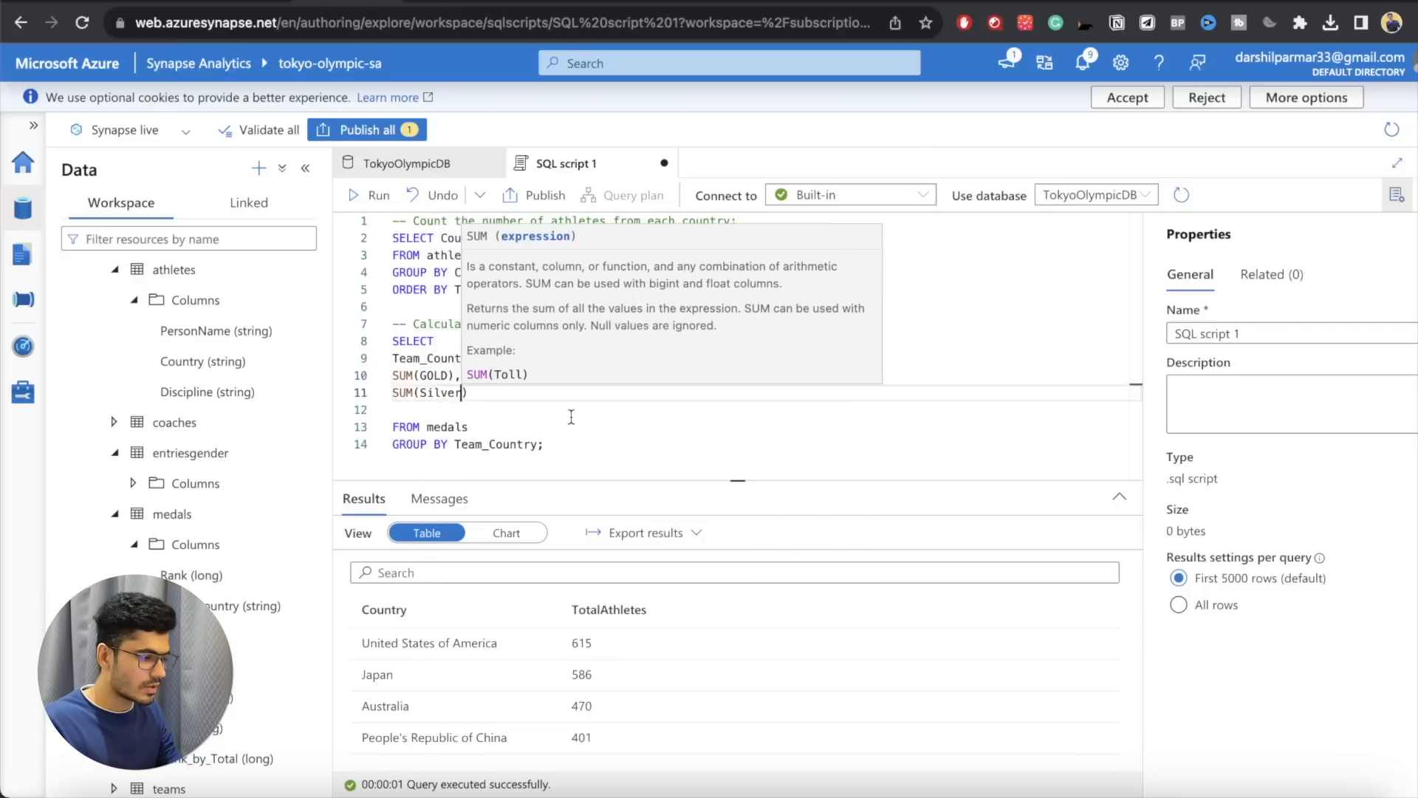
key("Return")
type("SUM(Nro")
key("BackSpace")
key("BackSpace")
key("BackSpace")
type("Bronze")
key("Escape")
key("Down")
Step: Change GOLD to Gold in the first sum and give that sum the alias Total_Gold
left_click(451, 375)
key("Left")
key("BackSpace")
key("BackSpace")
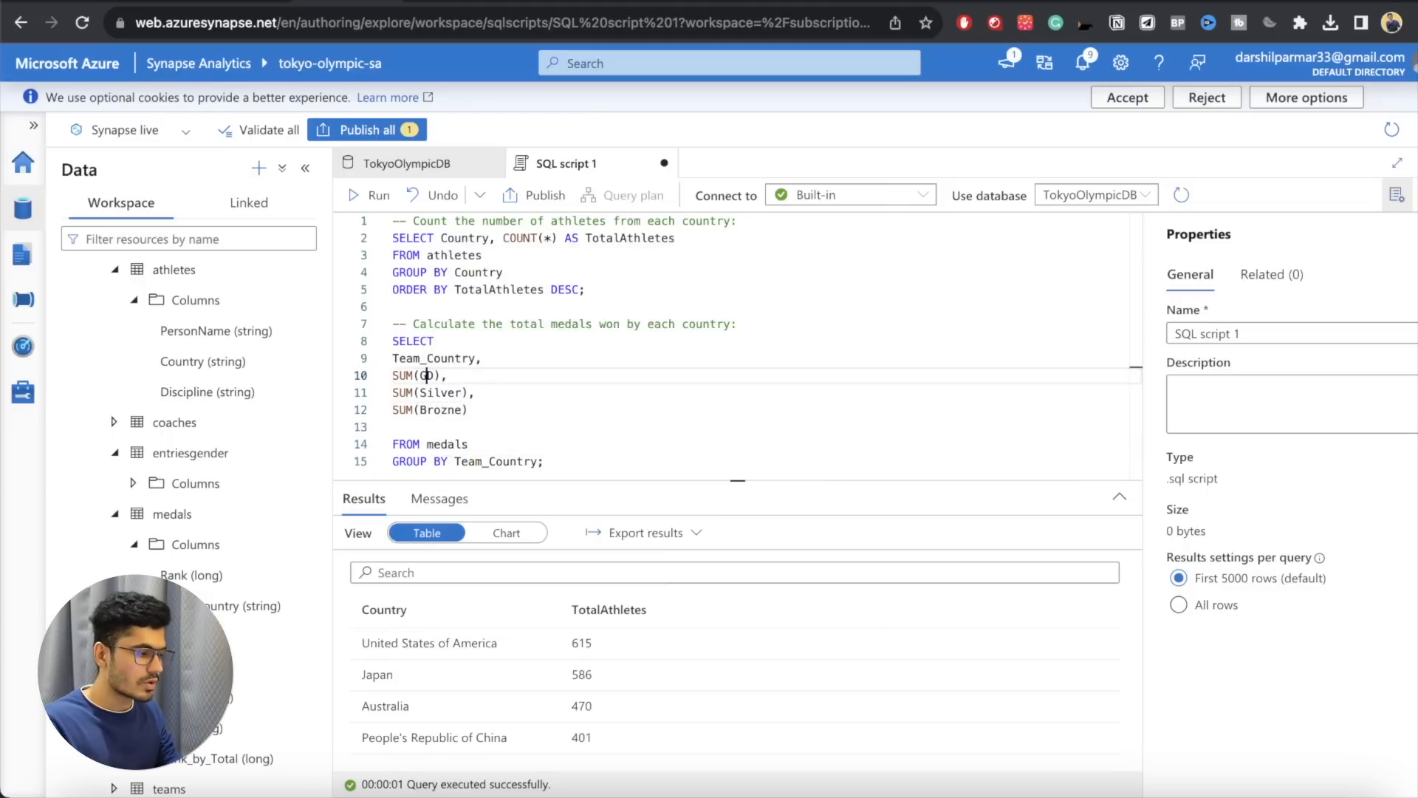
type("old")
key("Right")
type("Total_Gold")
Step: Give the silver sum the alias Total_Silver and the bronze sum the alias Total_Bronze
left_click(468, 387)
type("Total_Silver")
key("Down")
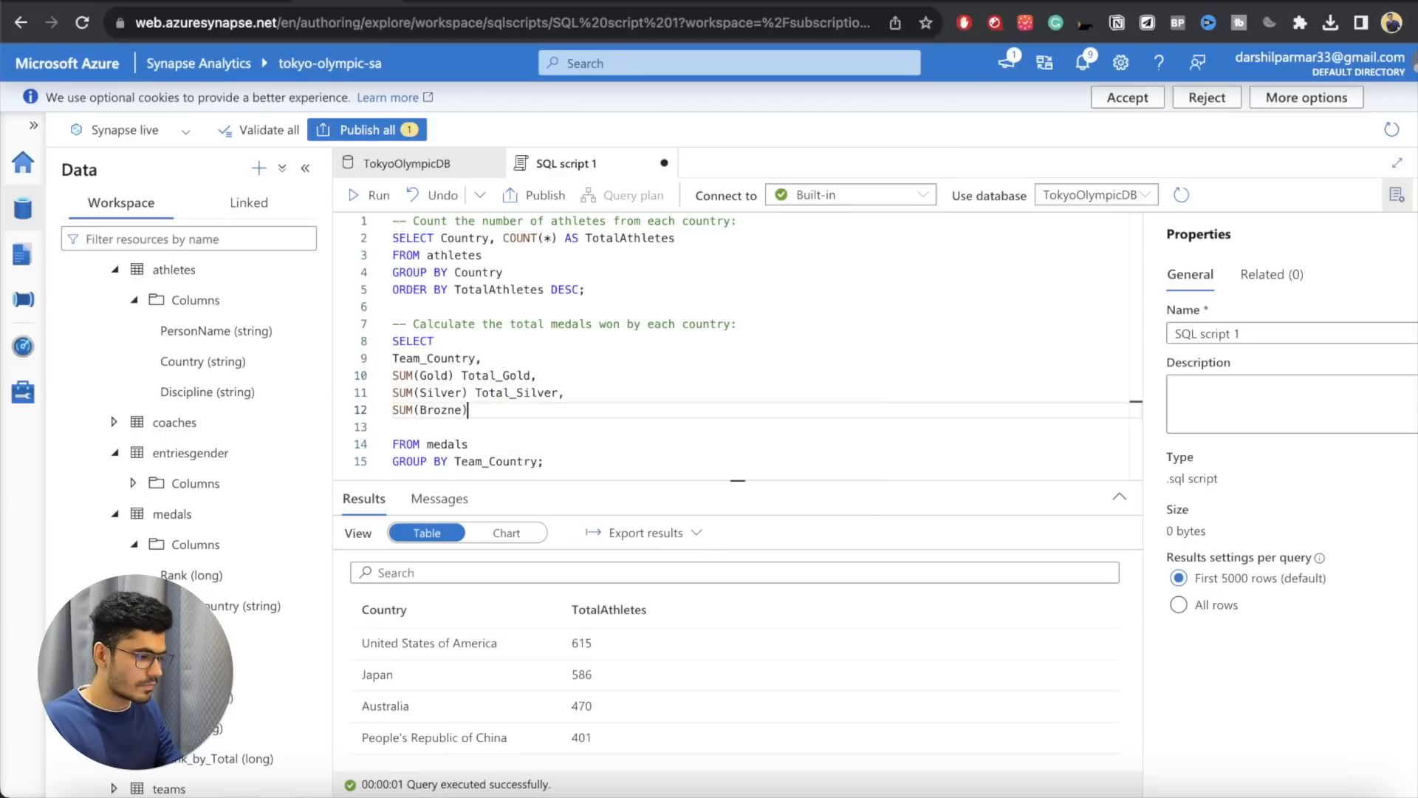
key("End")
type("Total_Bronze")
Step: Remove the blank line above FROM medals and run only the medals query
left_click(499, 426)
key("BackSpace")
left_click_drag(573, 448, 393, 340)
left_click(369, 195)
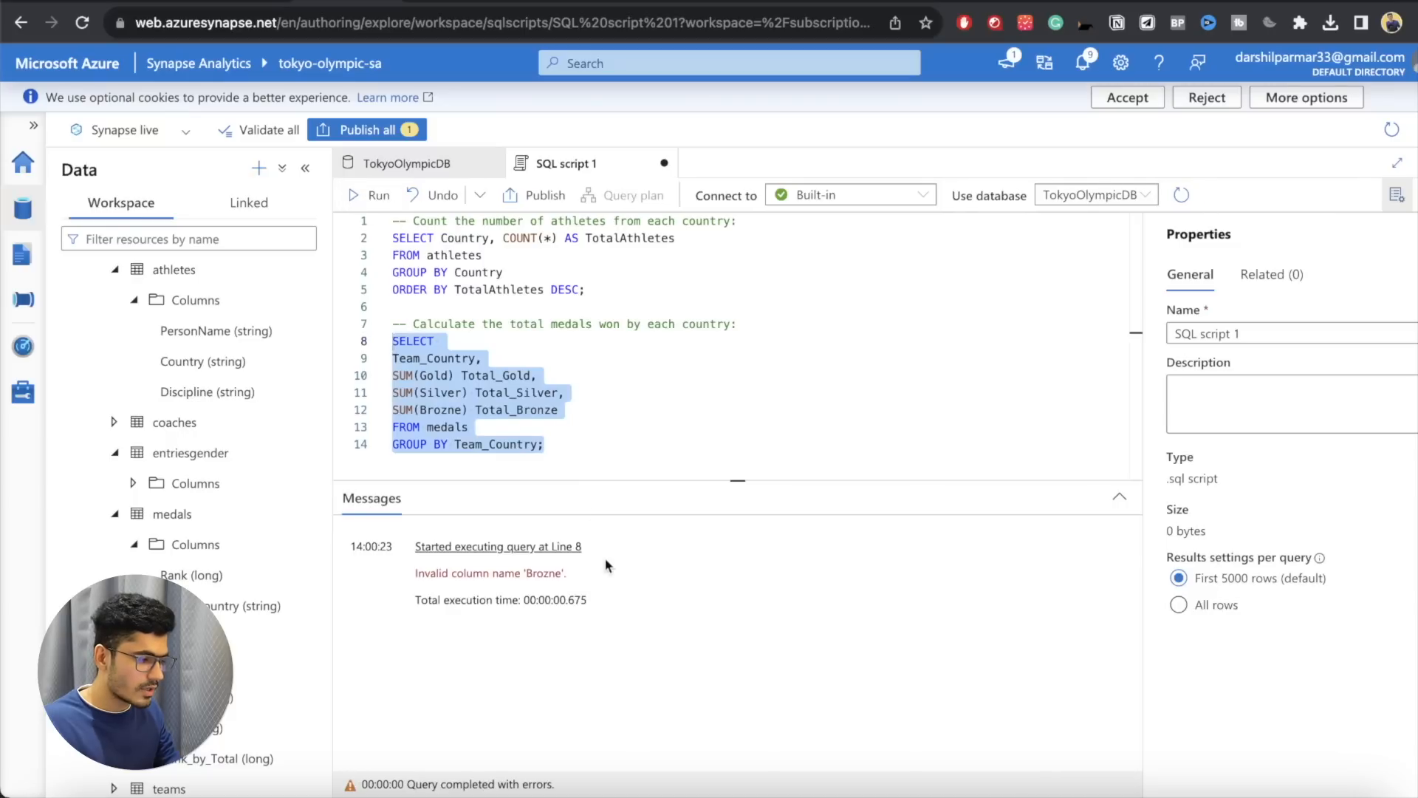
Step: Correct the misspelled column name in the third sum to Bronze
left_click(456, 408)
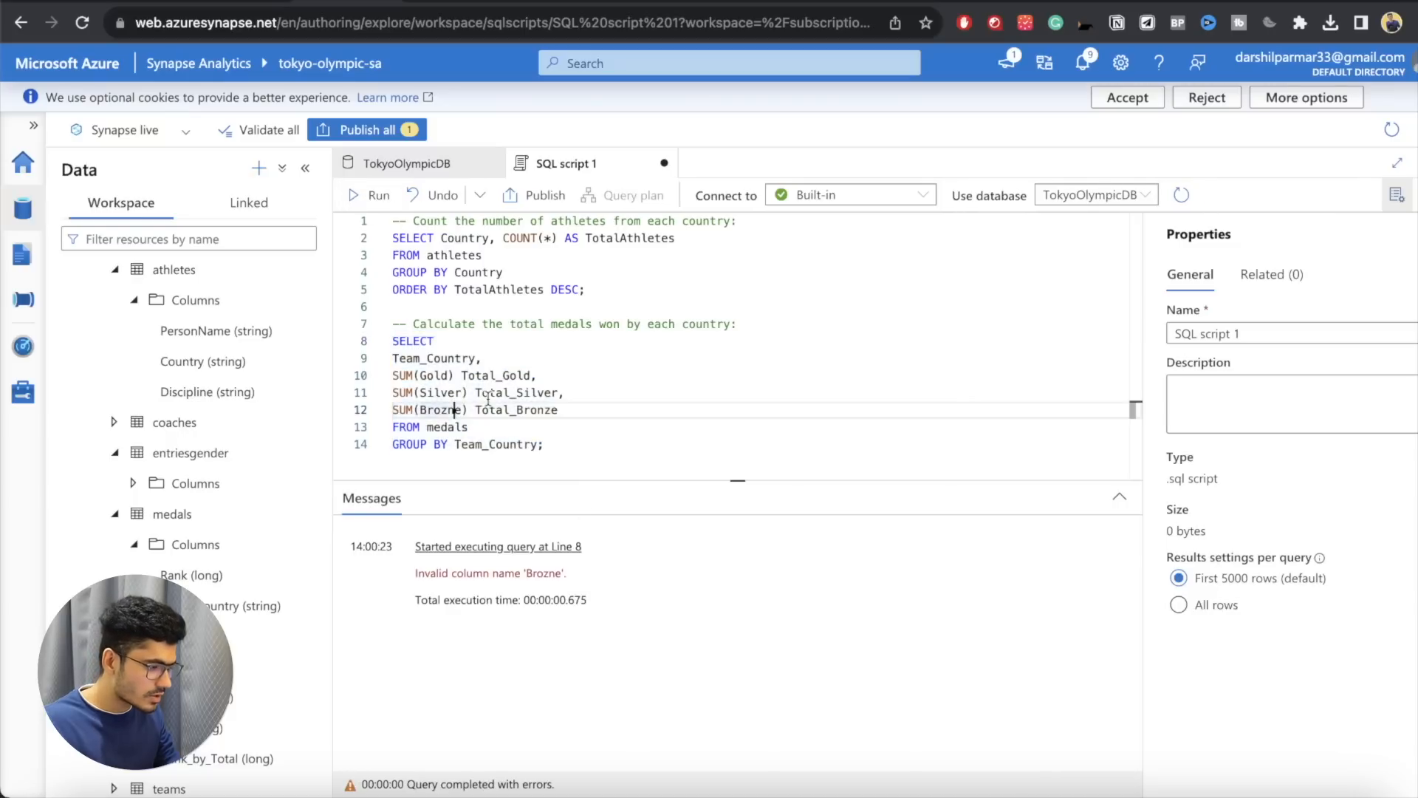
key("BackSpace")
key("BackSpace")
type("nz")
Step: Run only the medals query from SELECT to GROUP BY and look through the medal totals per country
left_click_drag(470, 427, 357, 319)
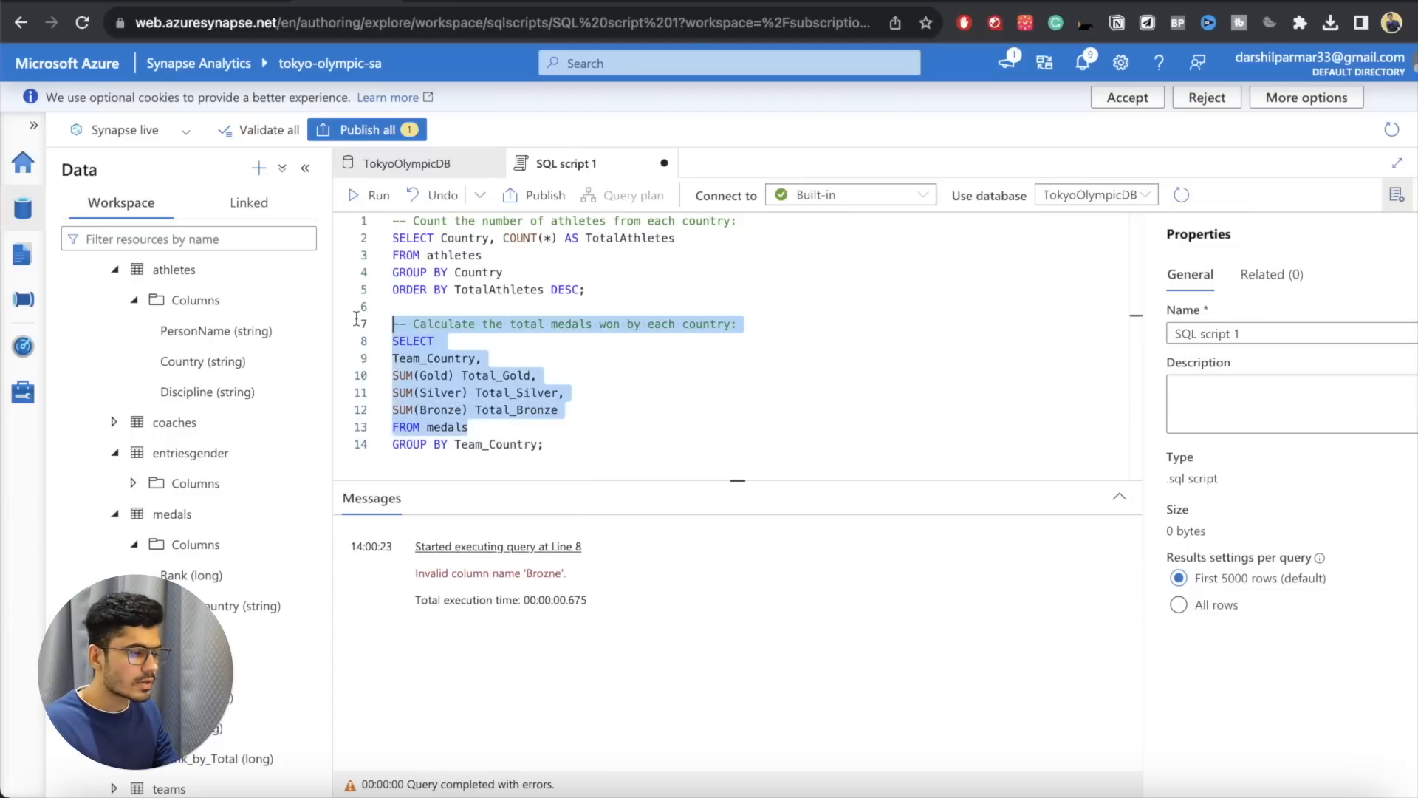
left_click_drag(546, 444, 393, 340)
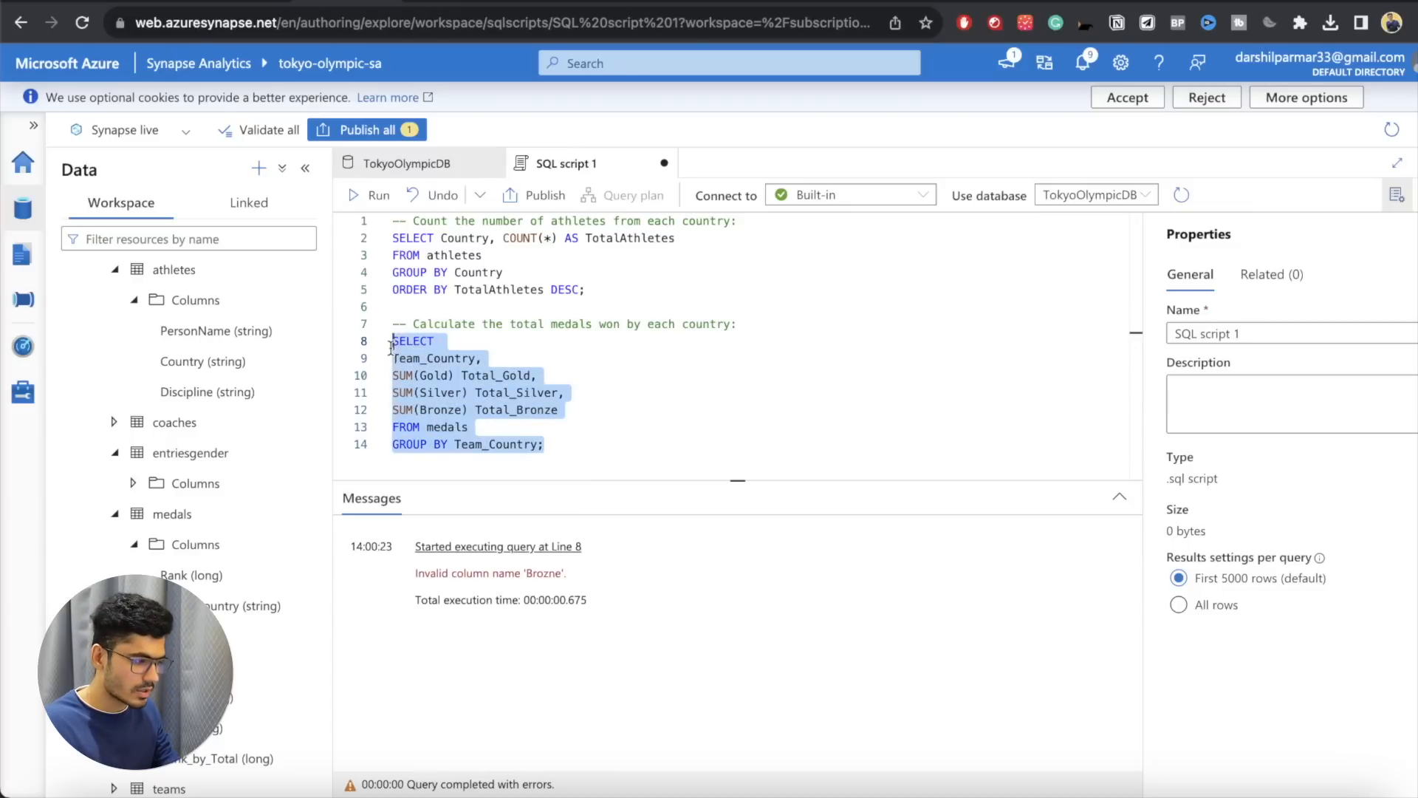
left_click(371, 195)
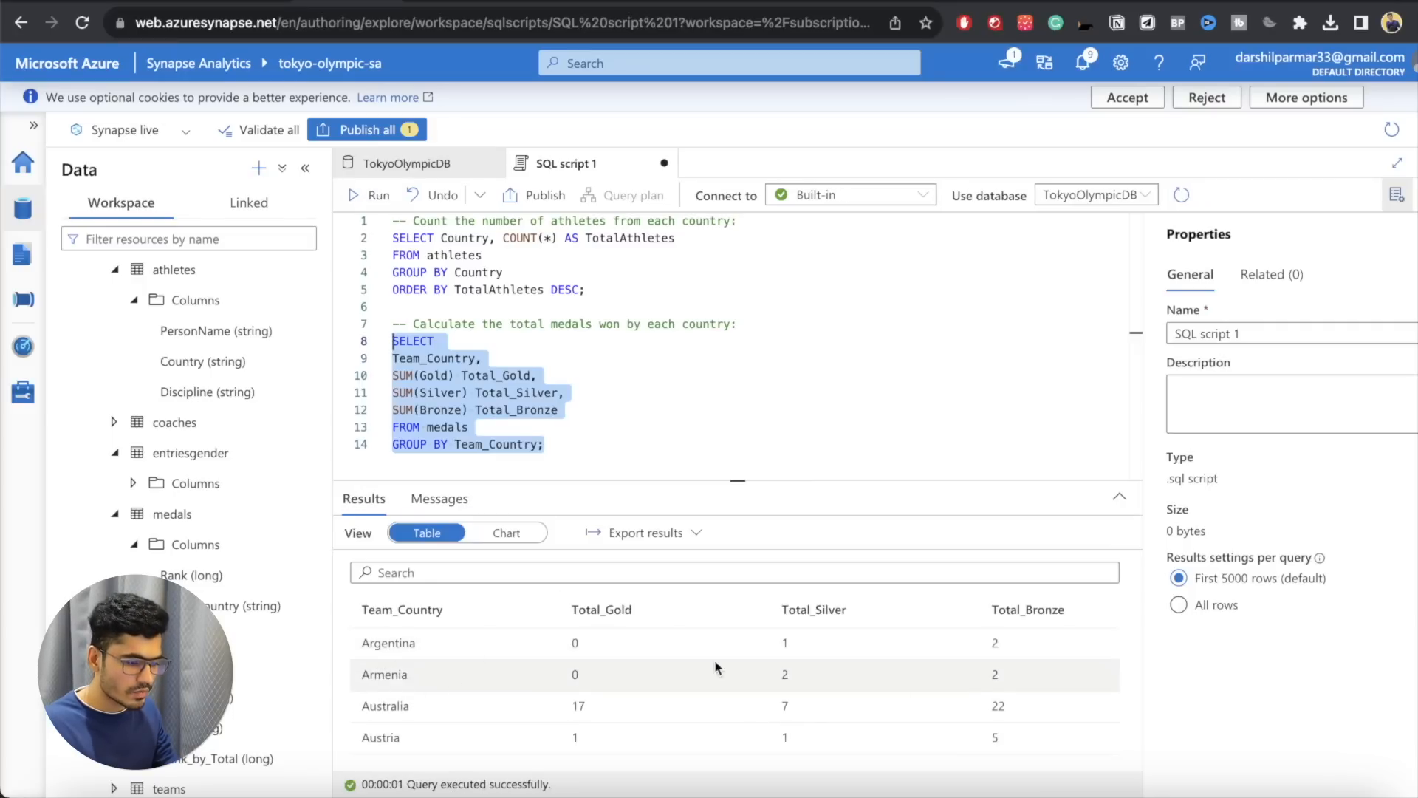
scroll(666, 650, "down", 15)
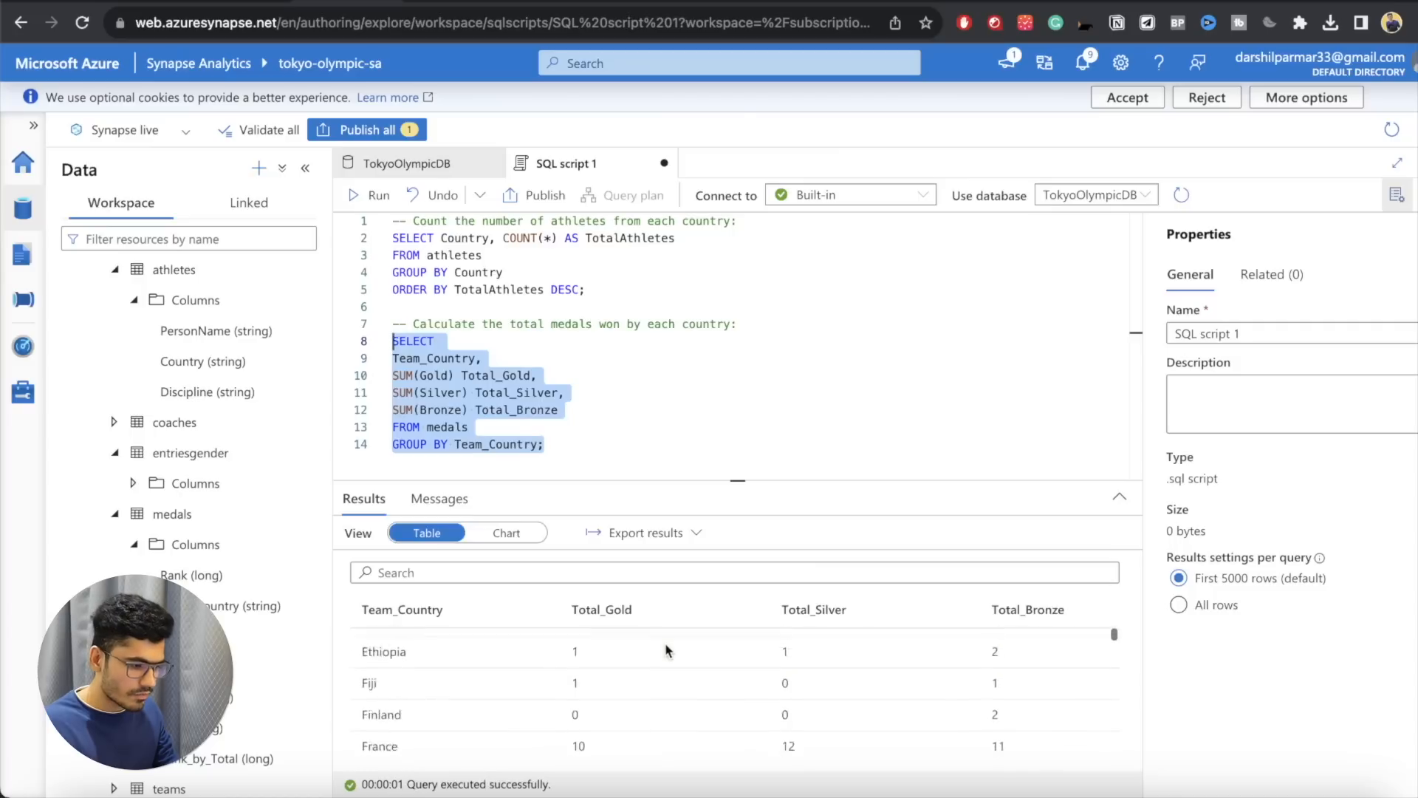
scroll(665, 650, "up", 15)
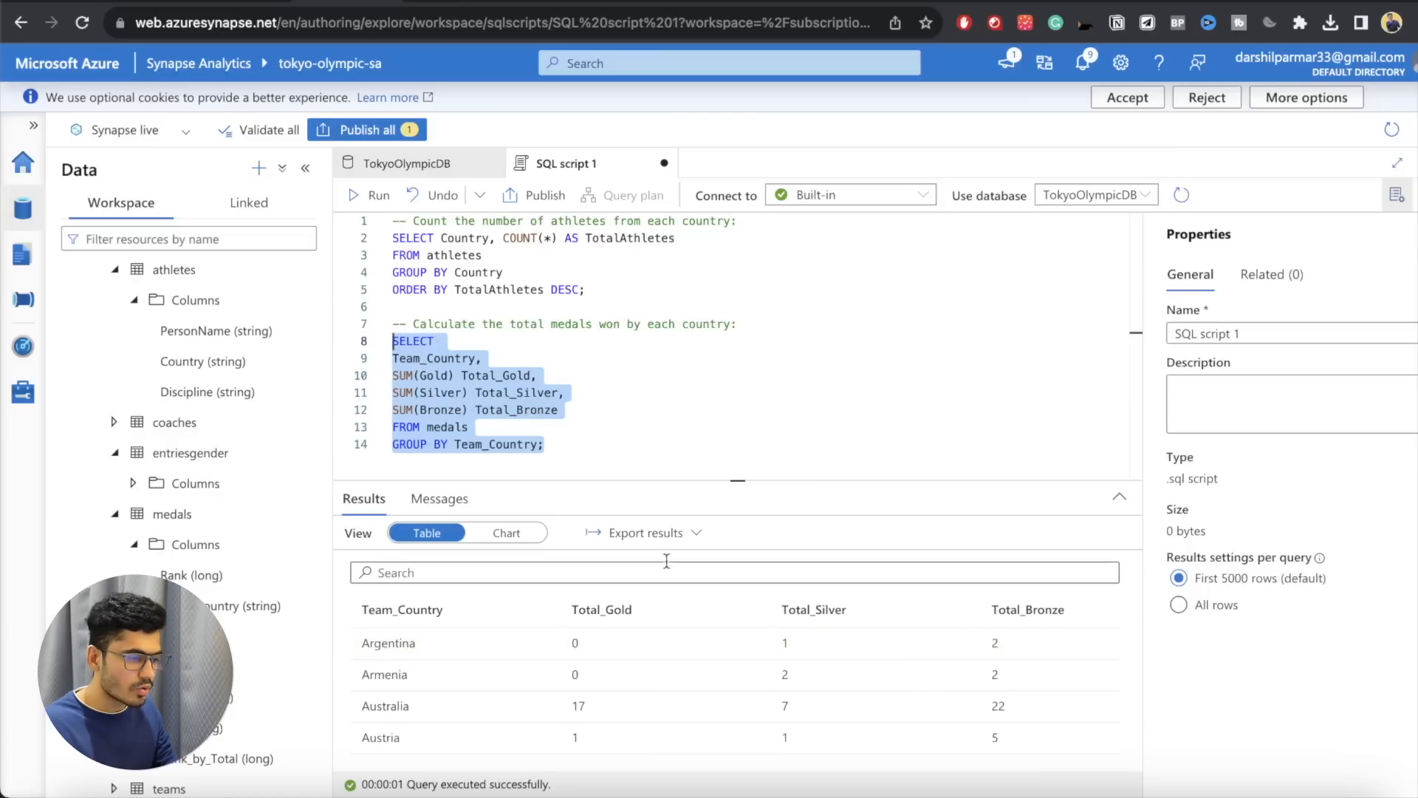
Step: Add the line ORDER BY Total_Gold DESC after GROUP BY Team_Country, before the semicolon, and run only the medals query
left_click(591, 435)
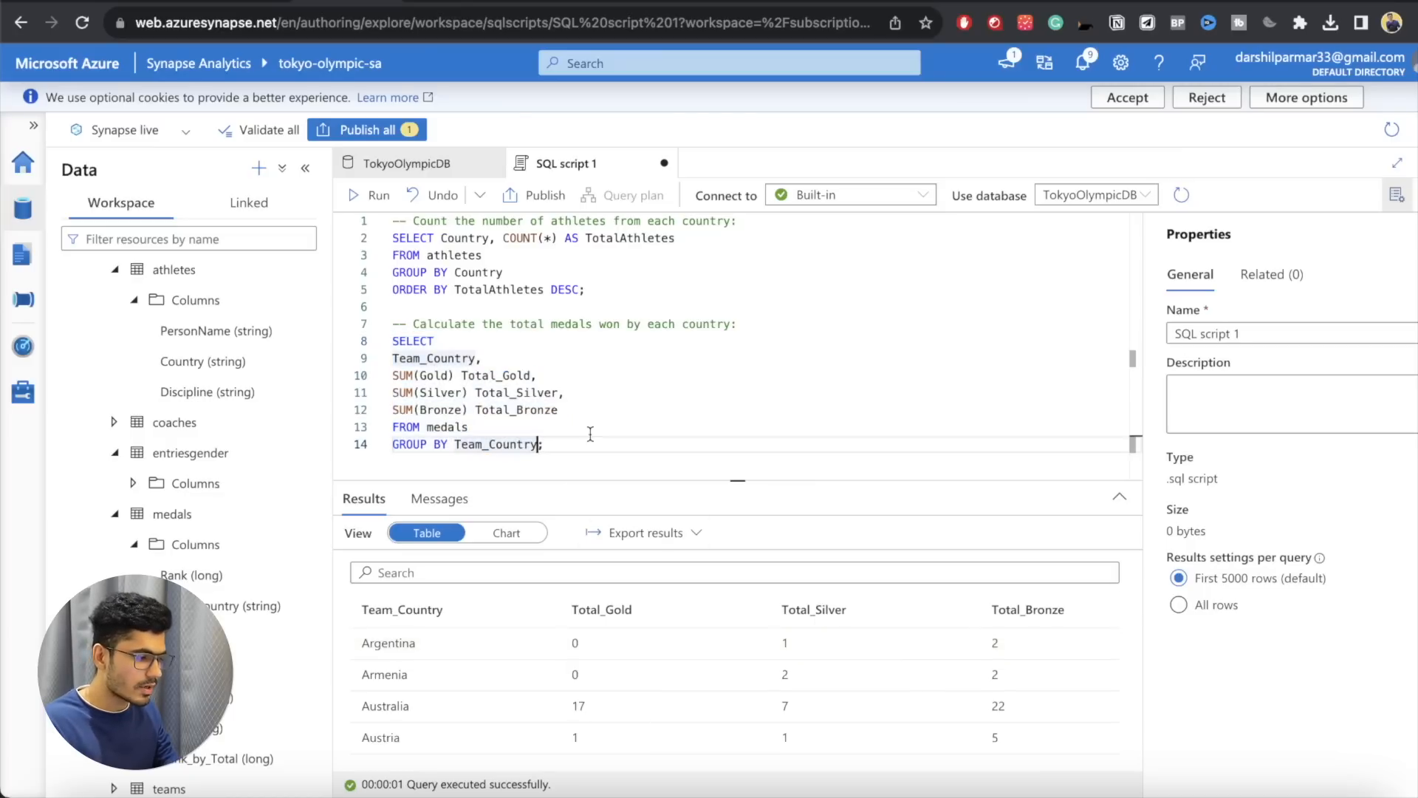
key("Return")
type("ORDER BT;")
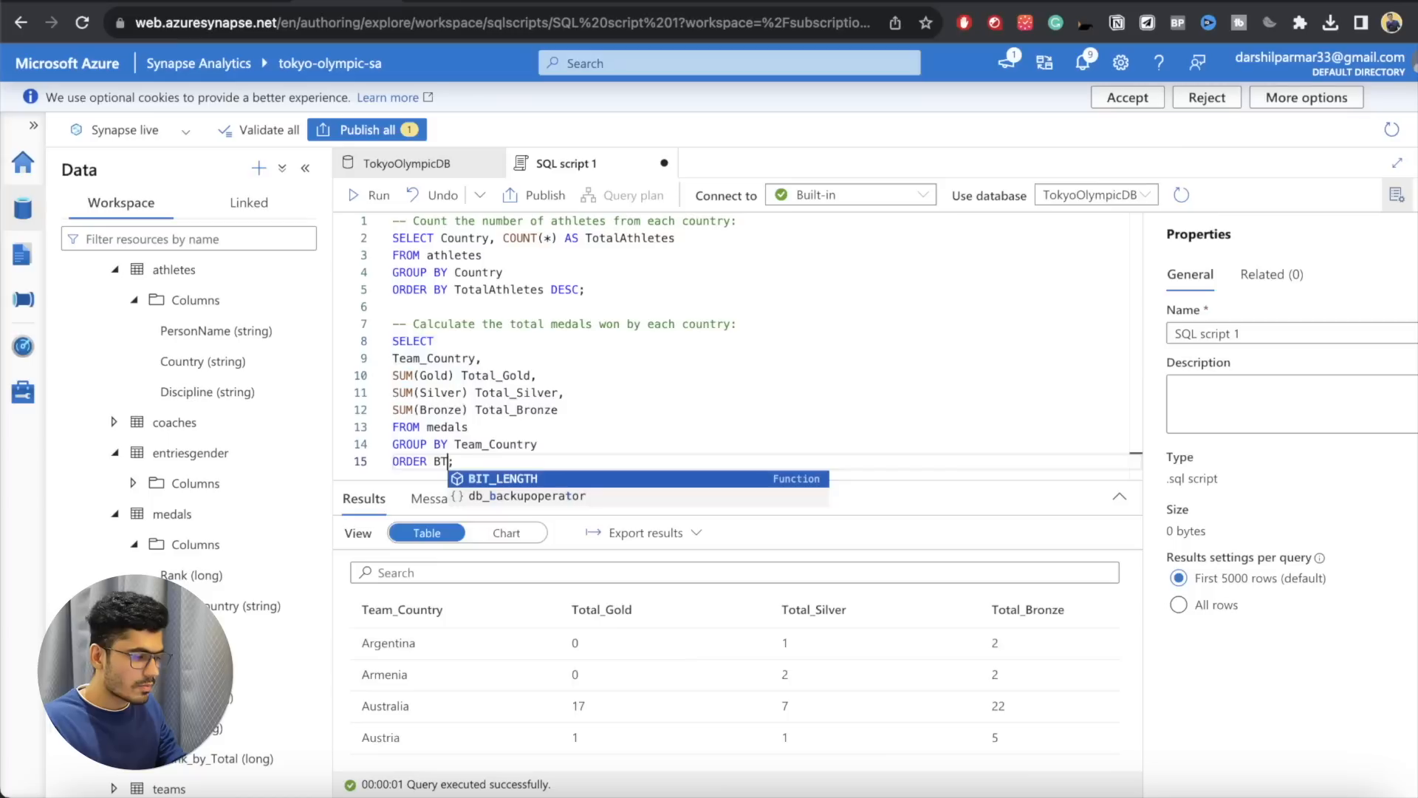
key("BackSpace")
type("Y")
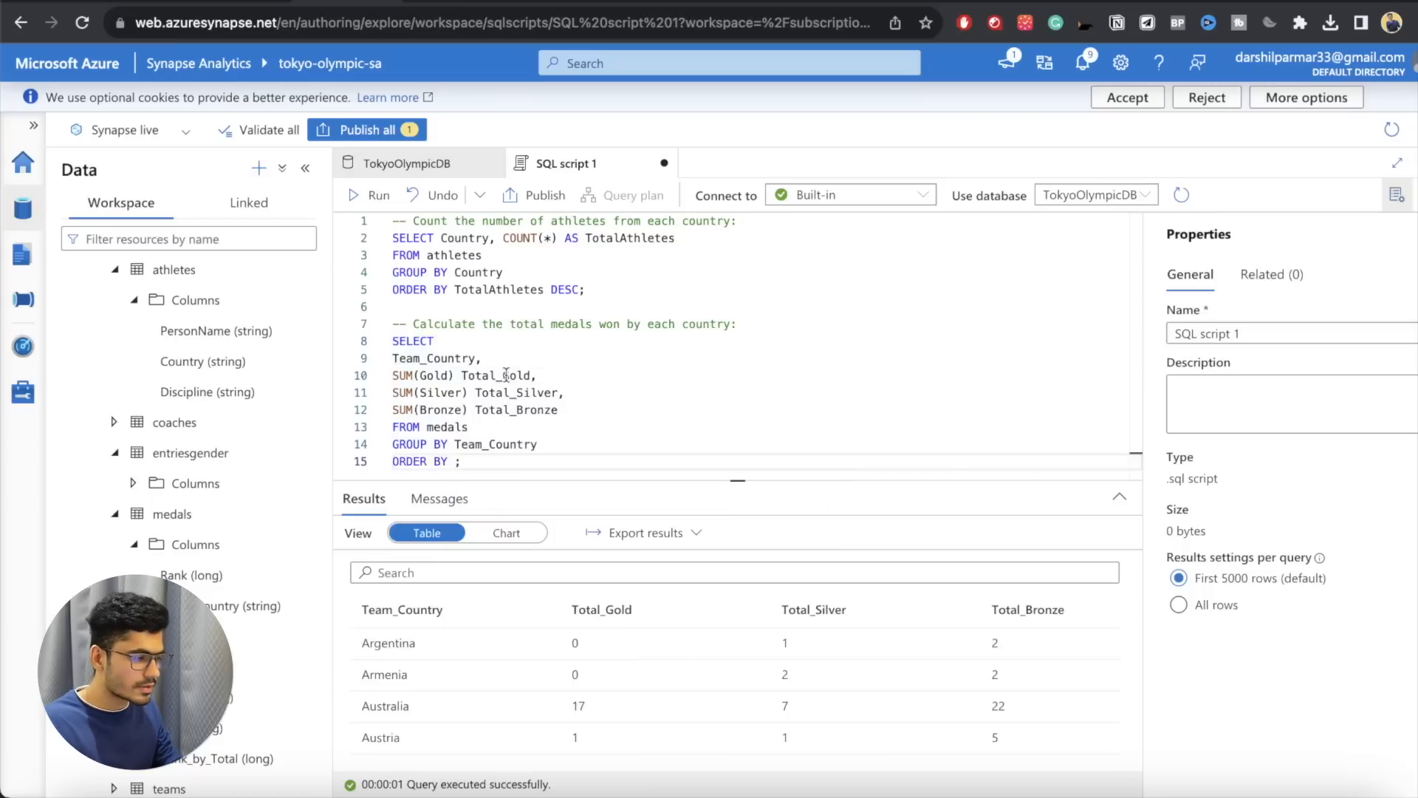
double_click(503, 375)
key("ctrl+c")
left_click(455, 459)
key("ctrl+v")
type("DESC")
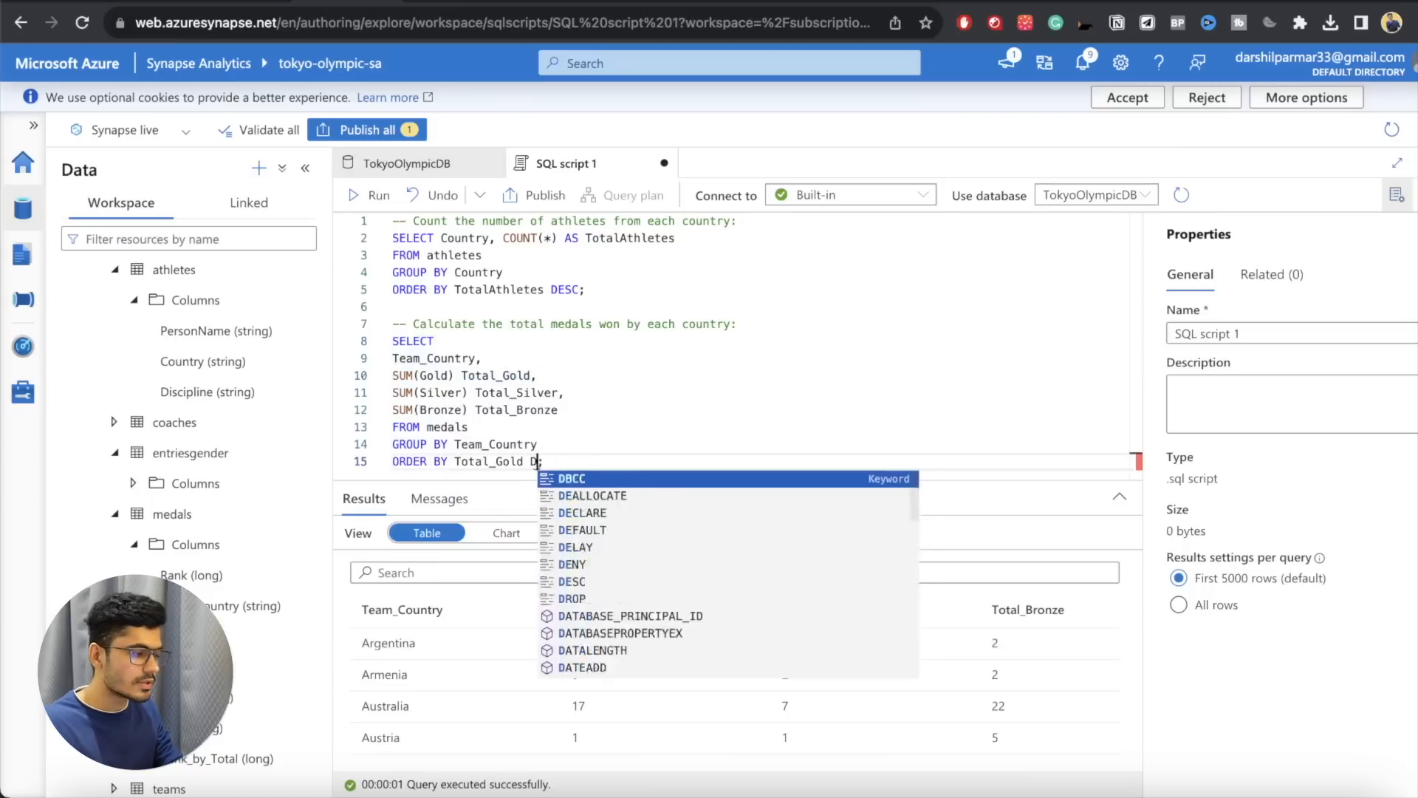
left_click_drag(569, 461, 392, 341)
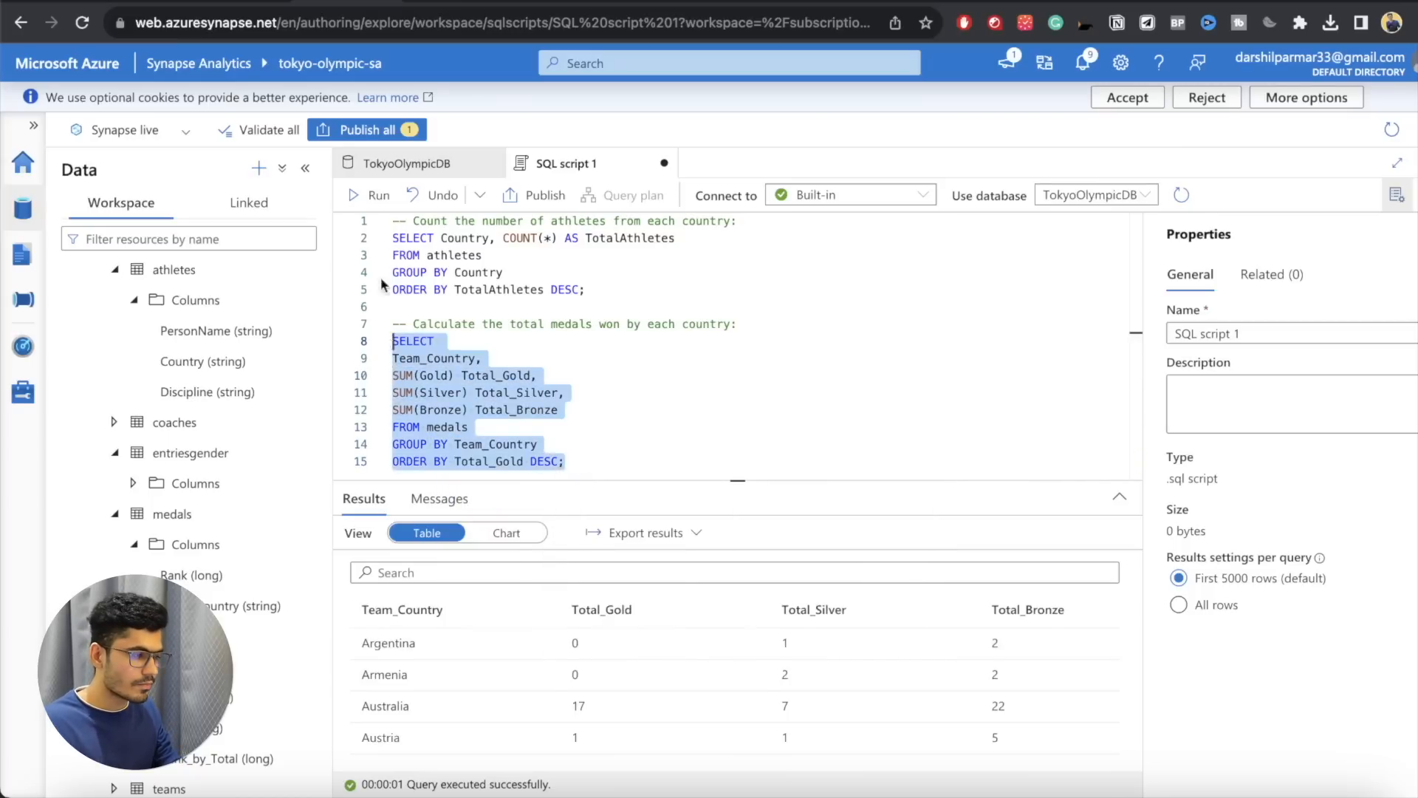
left_click(358, 195)
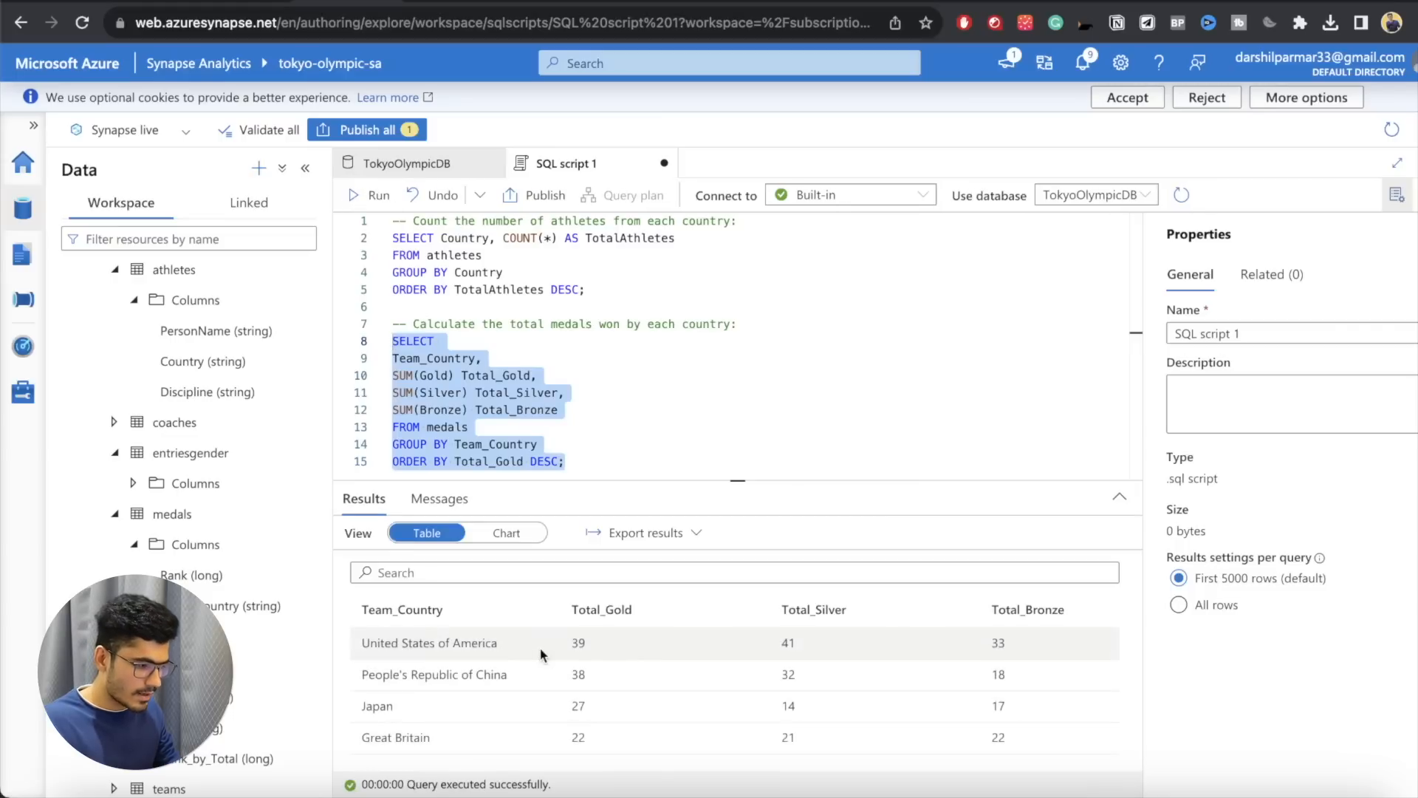
Step: Look through the gold, silver and bronze totals per country in the medals query results
double_click(579, 643)
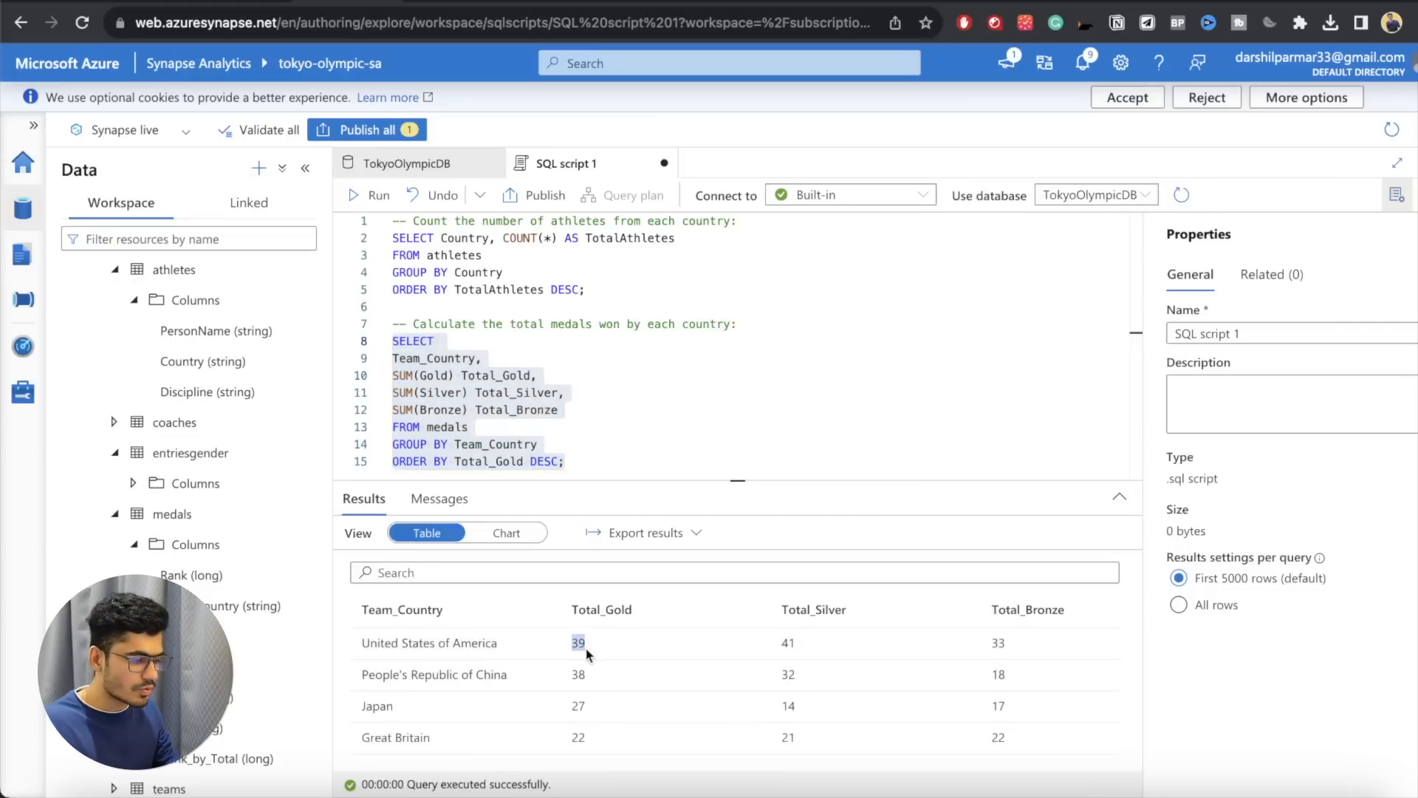
left_click_drag(571, 674, 576, 701)
left_click(633, 656)
double_click(998, 643)
scroll(1001, 654, "down", 5)
scroll(1003, 665, "up", 5)
left_click(769, 358)
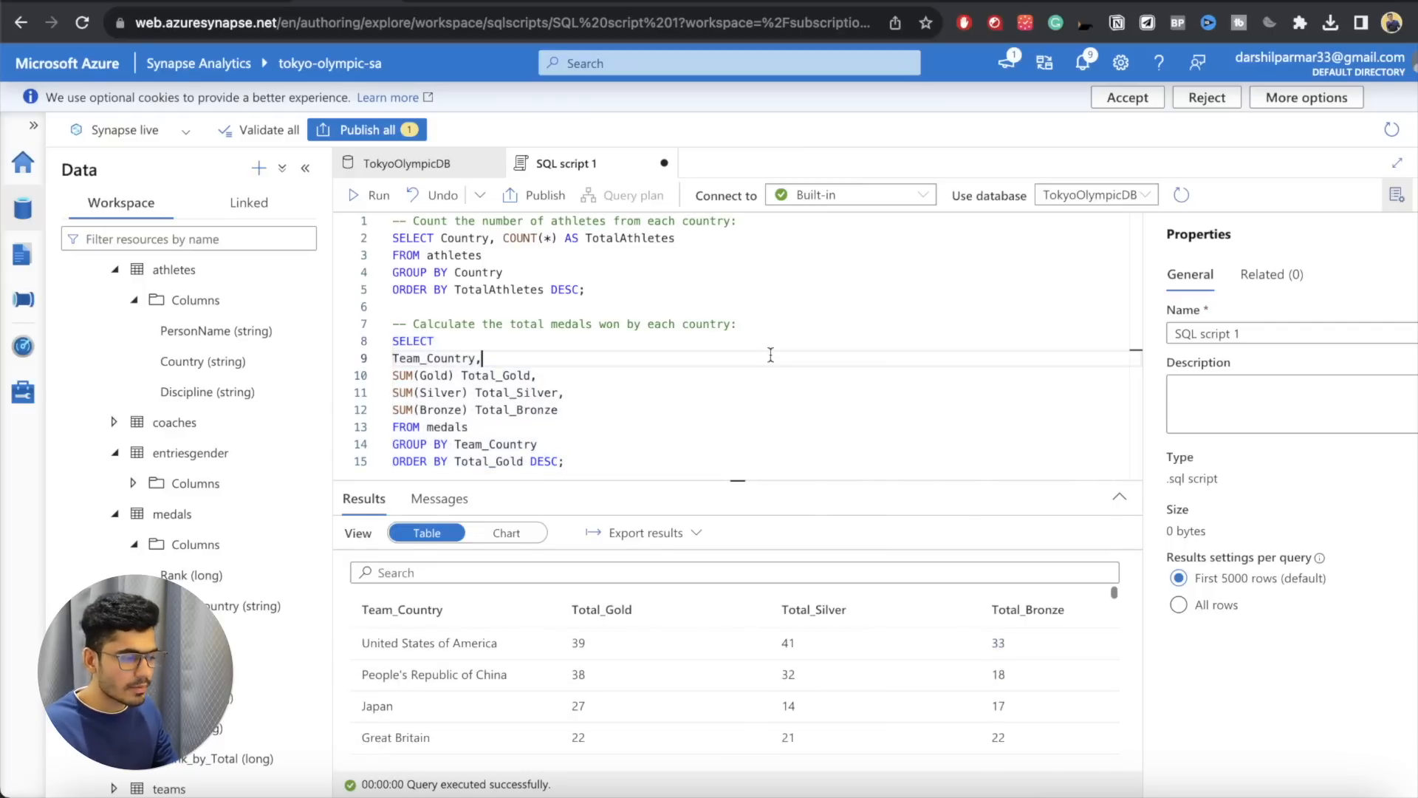
Step: Below the medals query, add the comment "-- Calculate the average number of entries by gender for each discipline:" with an empty line after it
left_click(623, 460)
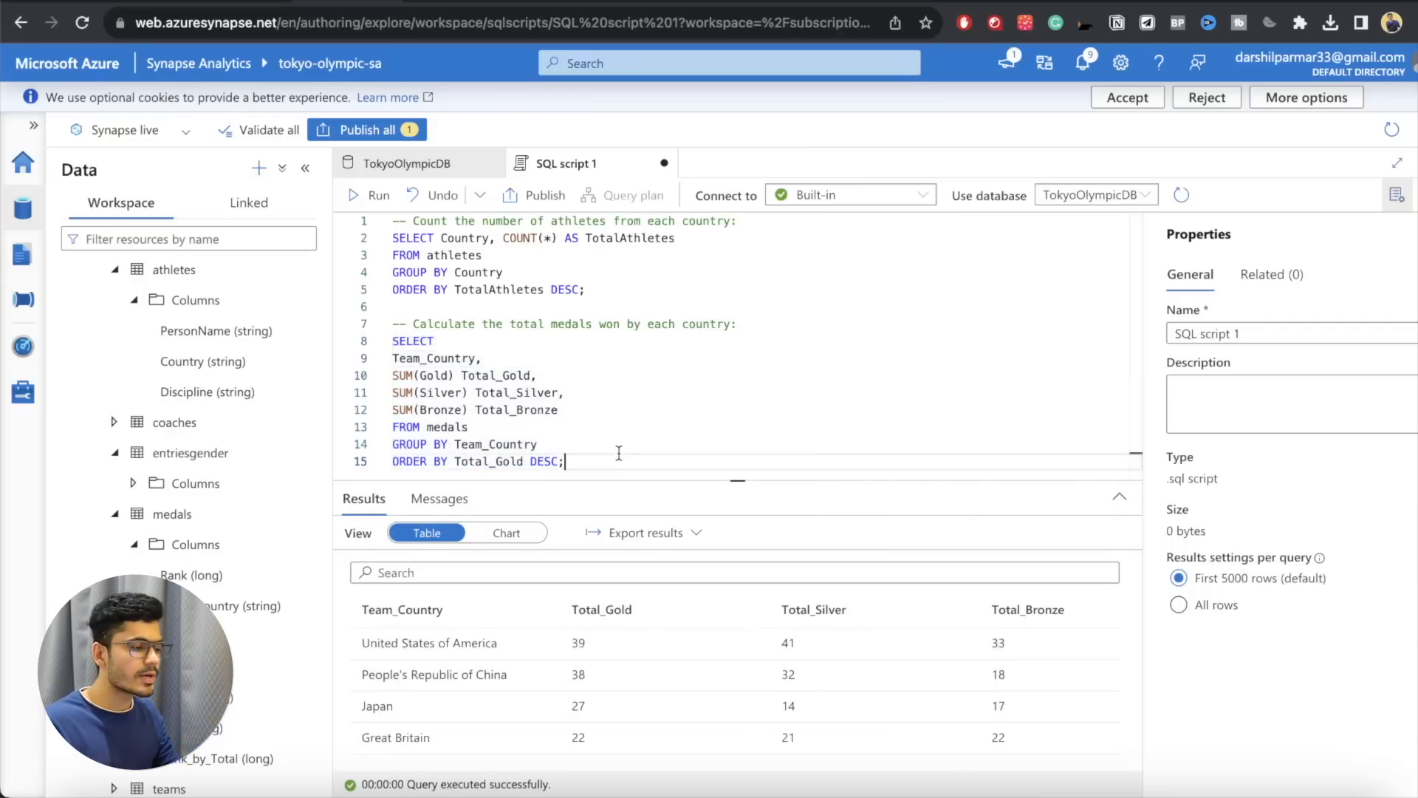
key("Return")
key("Return")
key("Return")
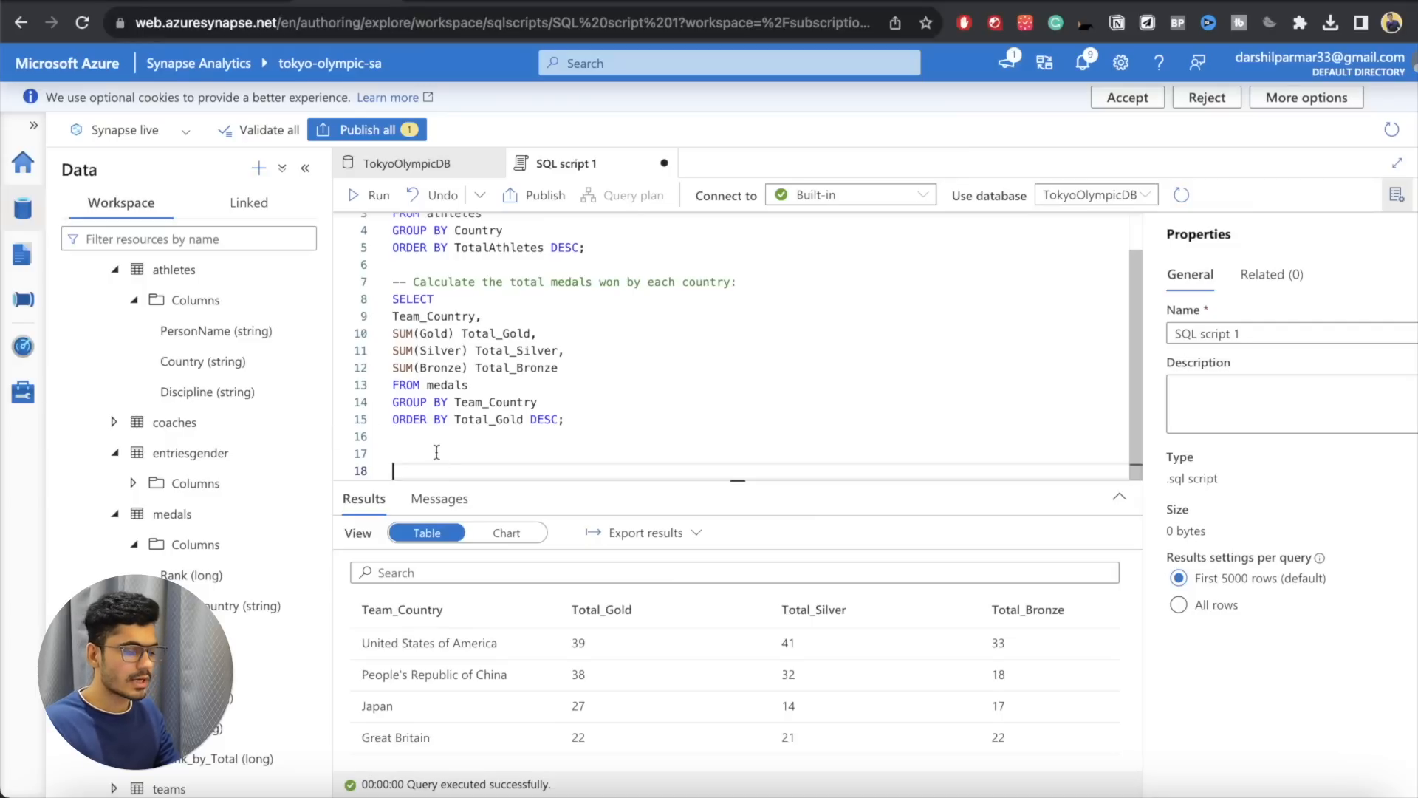
key("BackSpace")
type("--")
key("super+v")
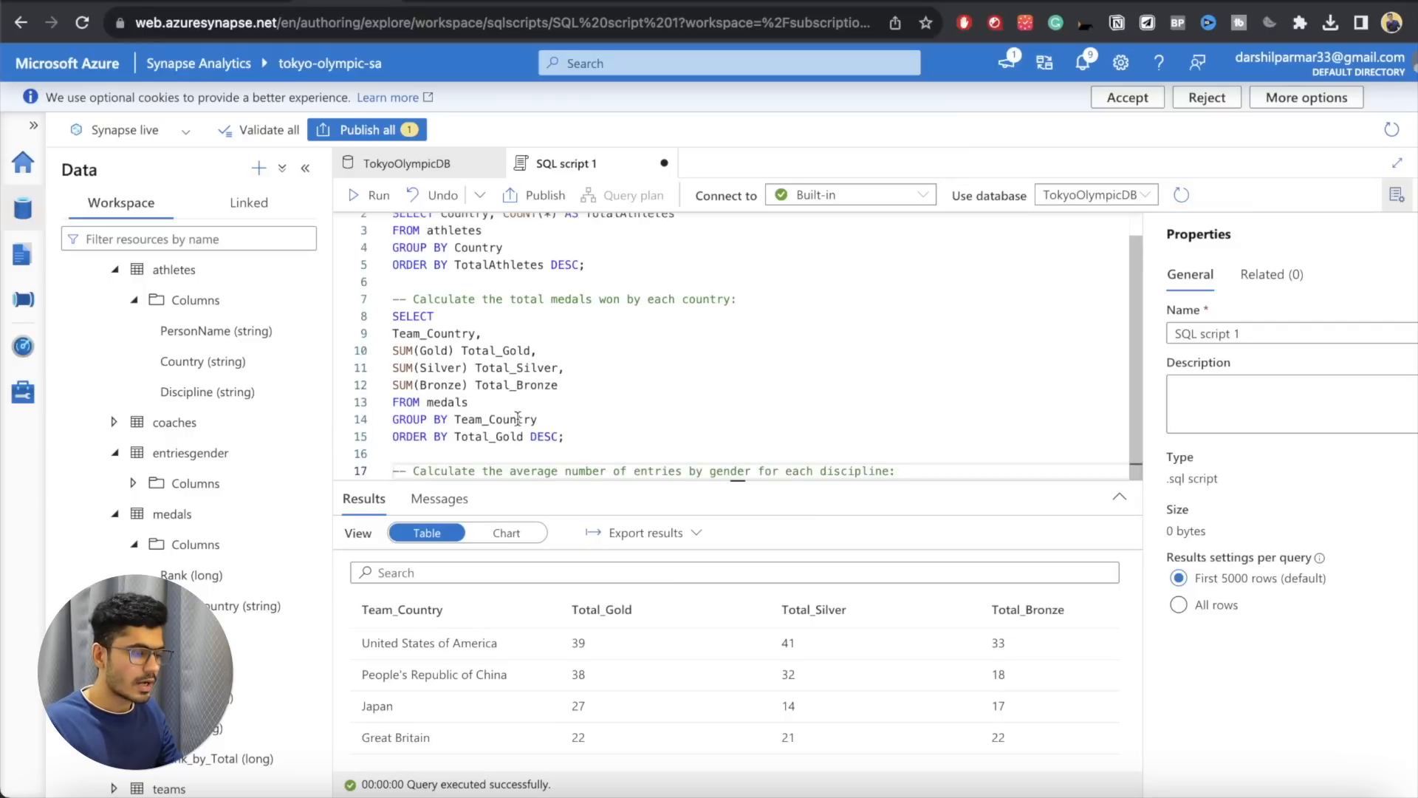
key("Return")
key("Return")
key("BackSpace")
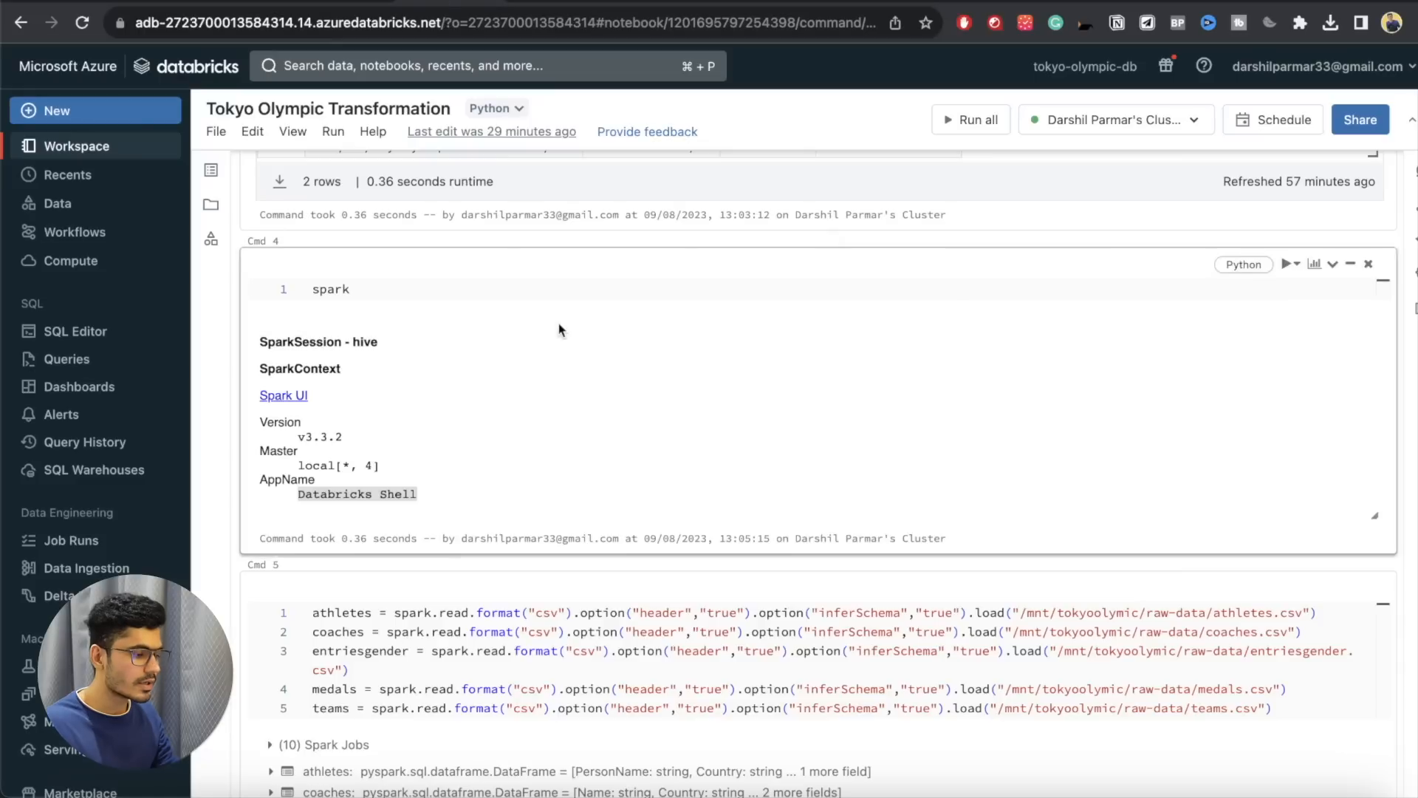
Step: Switch to the Tokyo Olympic Transformation notebook in Databricks and examine the cell calculating average entries by gender
scroll(561, 330, "down", 20)
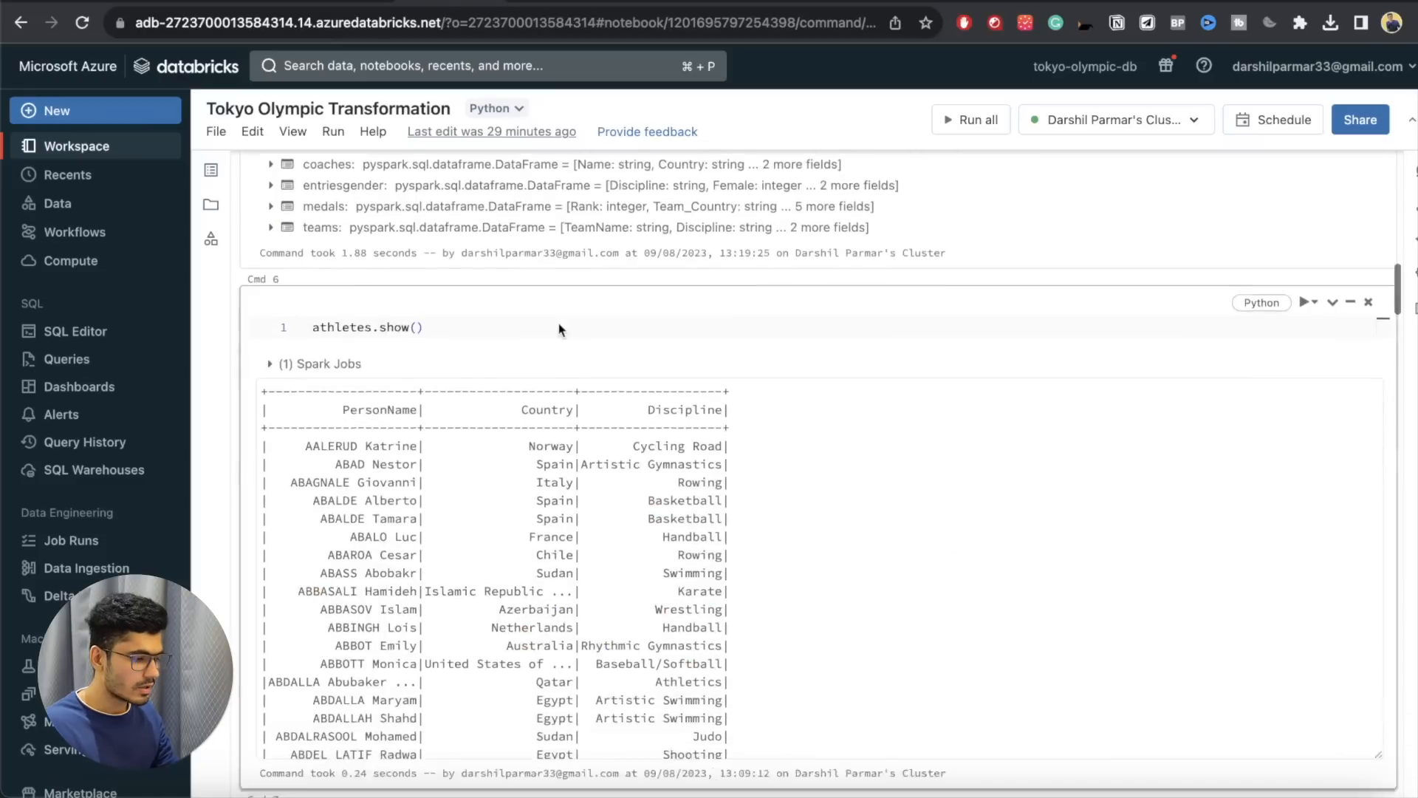
scroll(559, 329, "down", 15)
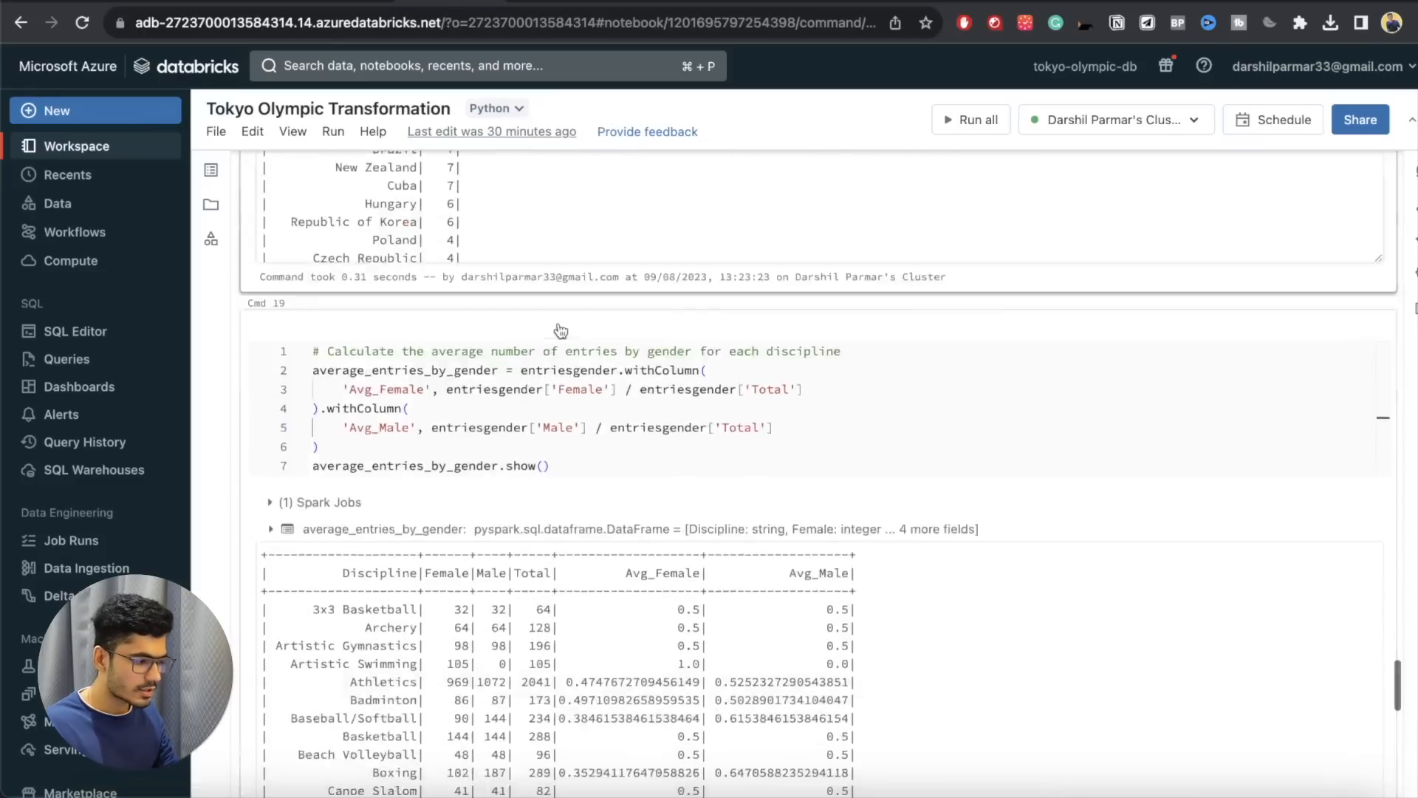
left_click_drag(341, 312, 734, 320)
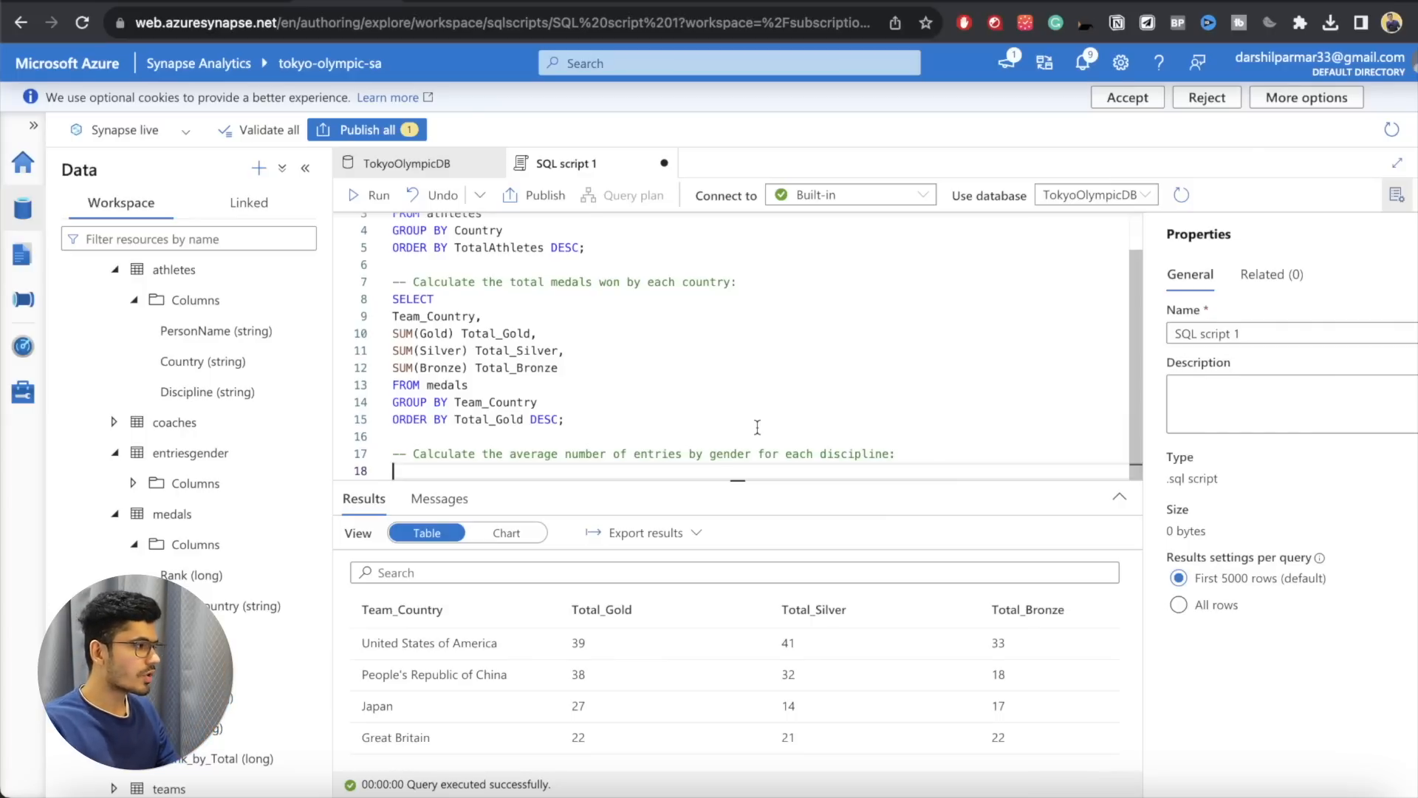
Step: Back in Synapse, begin the new query with SELECT and expand the entriesgender table to list its columns
type("SELECT")
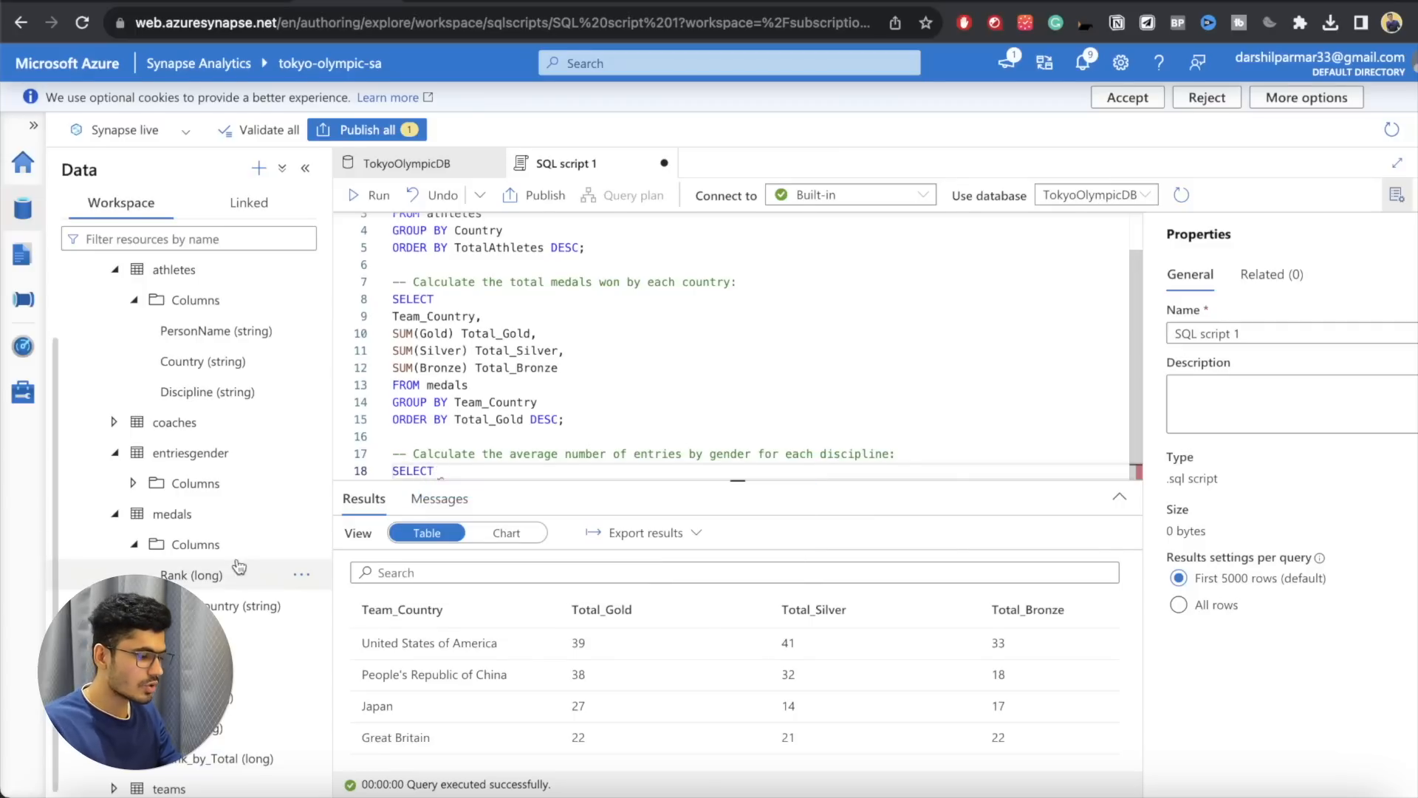
scroll(114, 417, "down", 1)
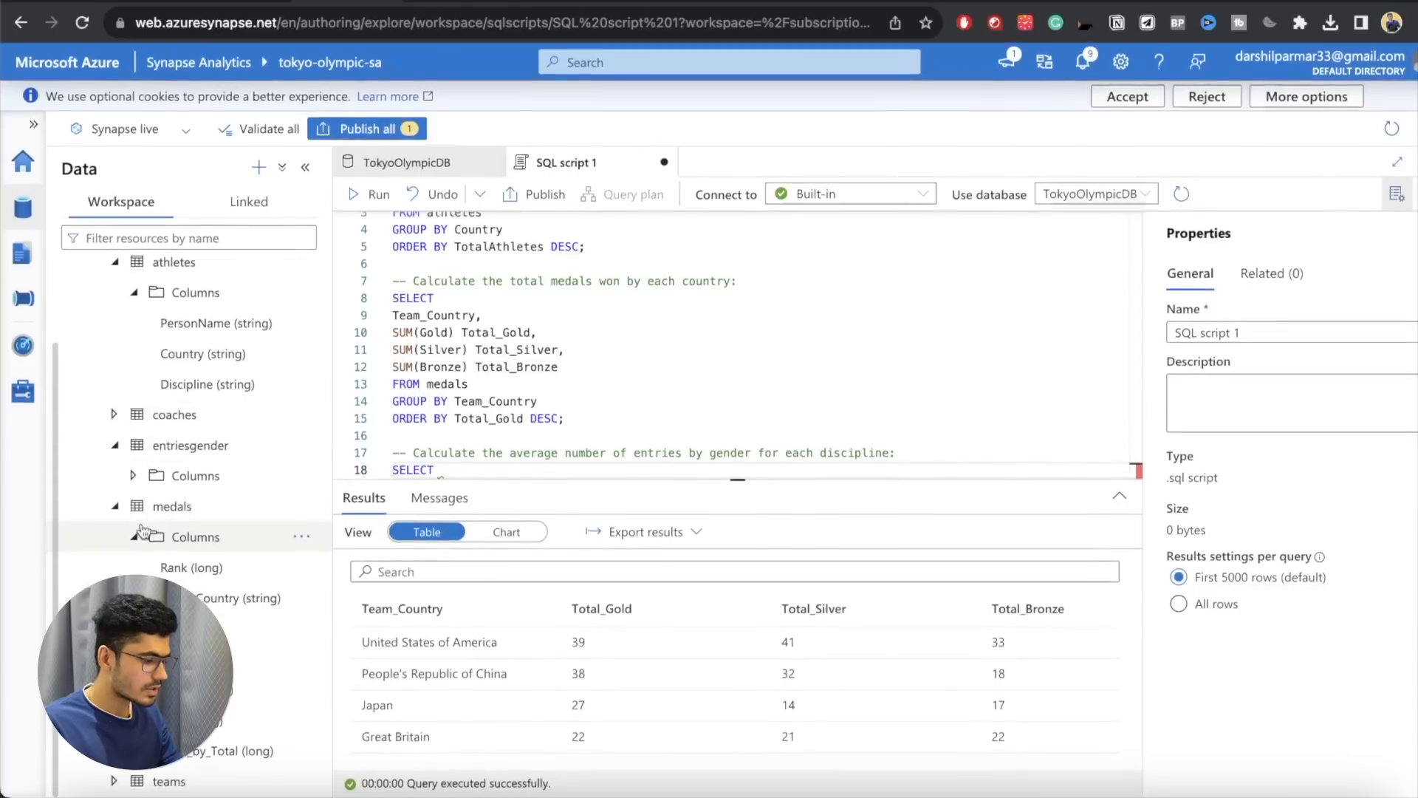
left_click(120, 450)
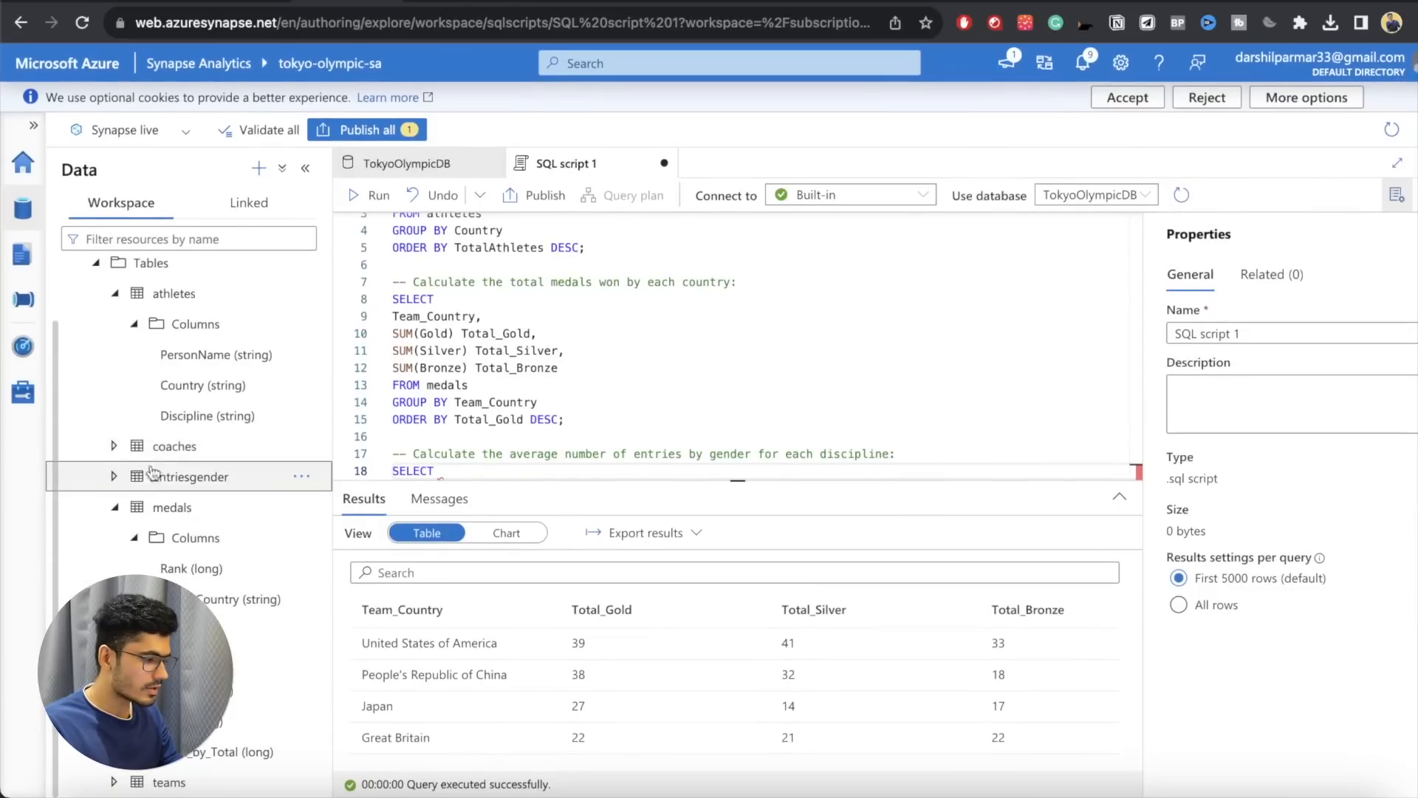
left_click(116, 478)
left_click(133, 508)
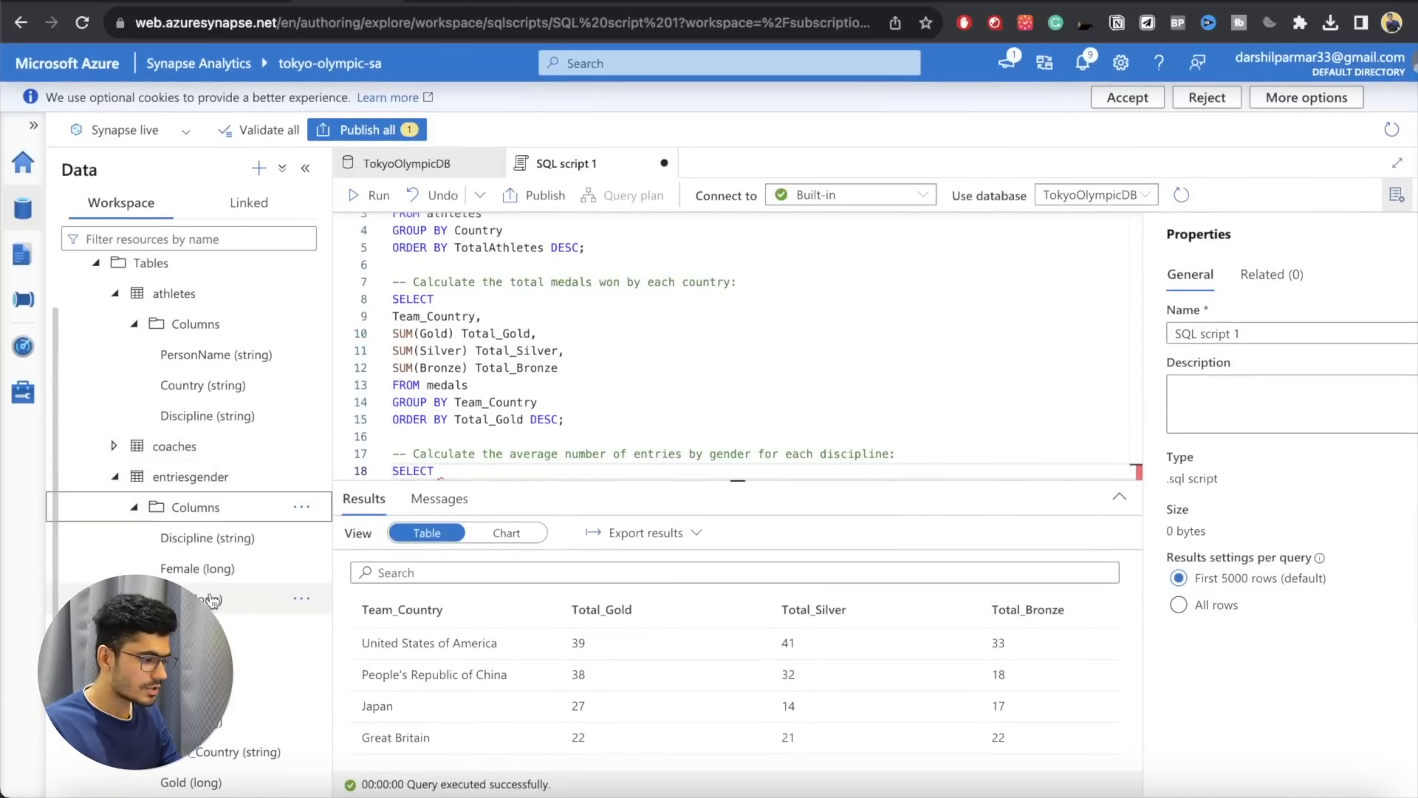
left_click(498, 471)
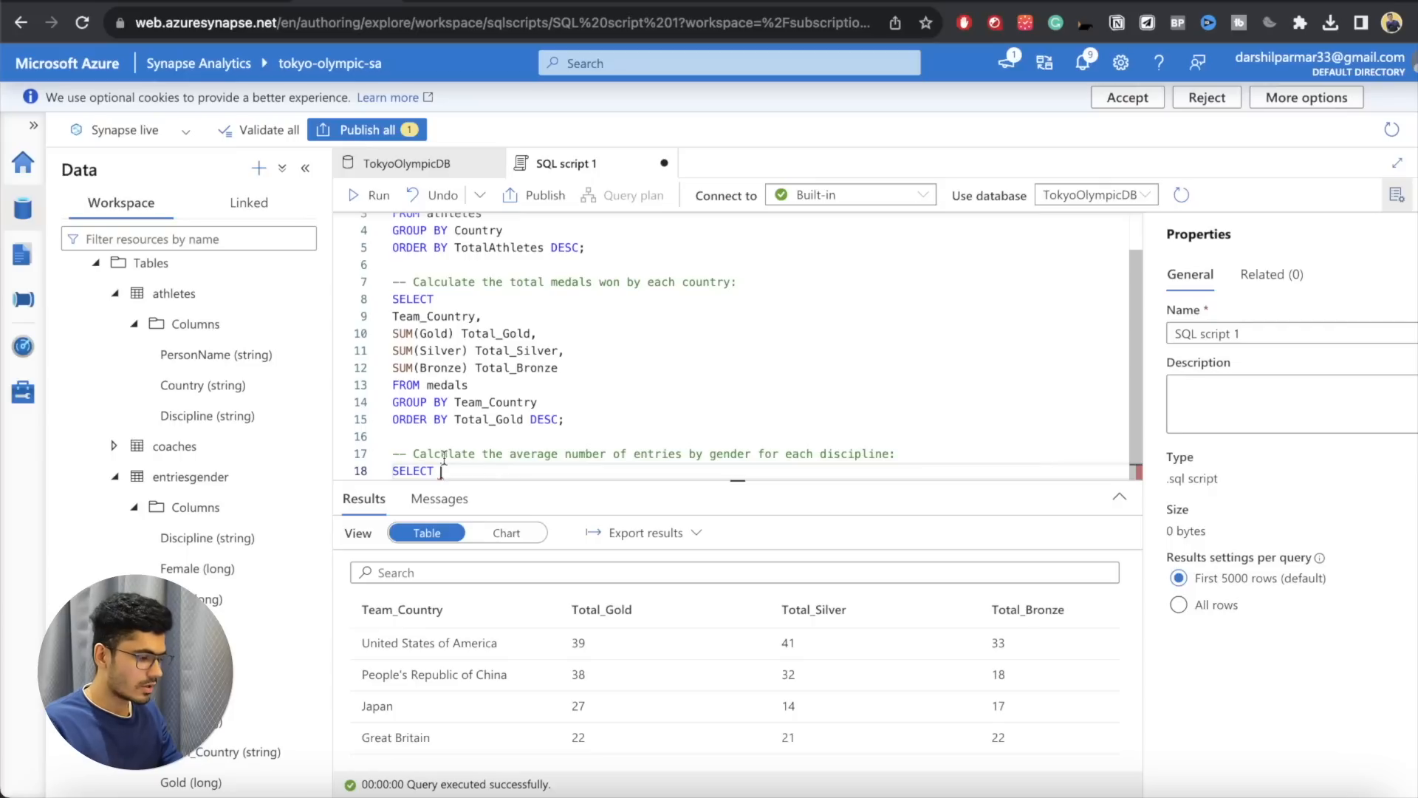
scroll(222, 480, "down", 3)
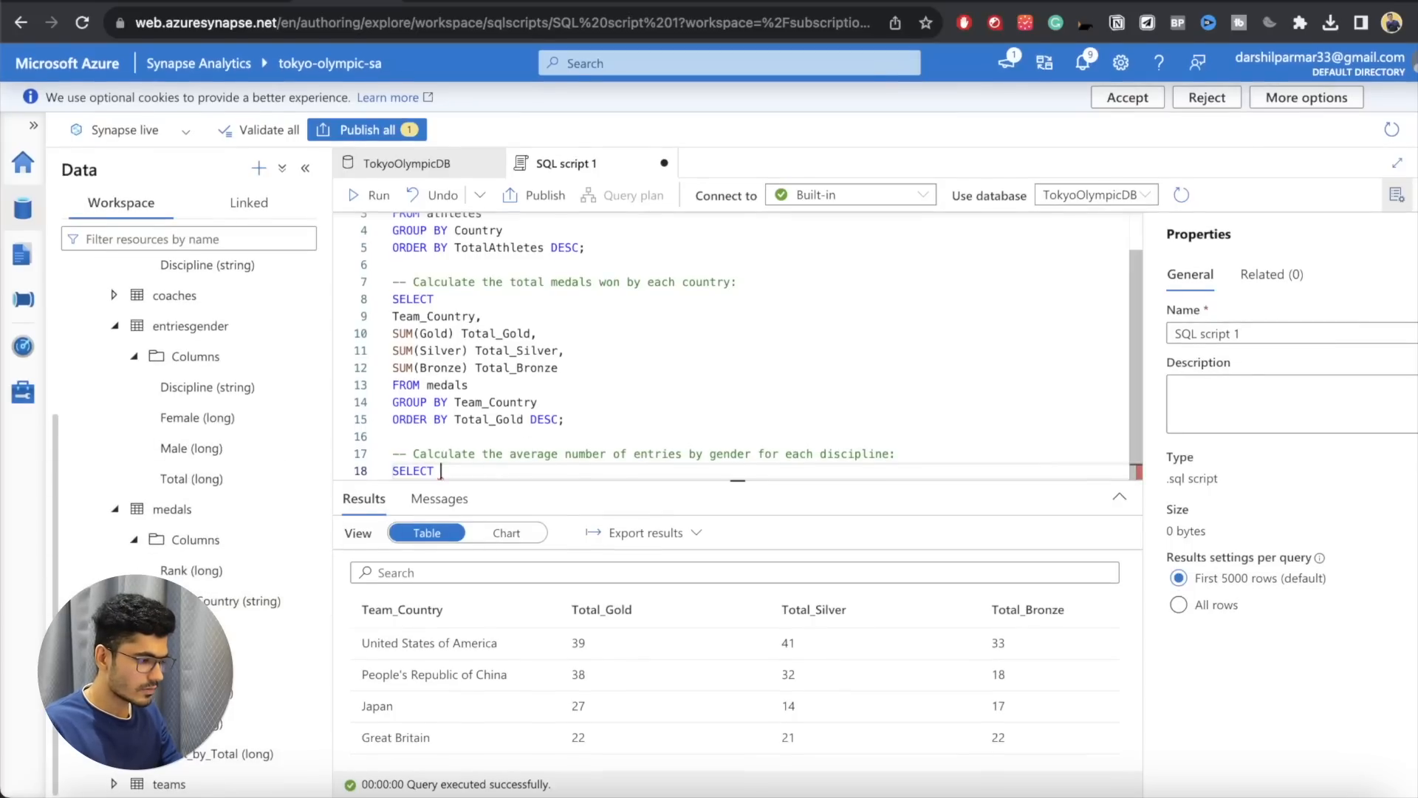
Step: Complete the query as SELECT Discipline FROM entriesgender; and put FROM on its own line with an empty line above it
type("Disci")
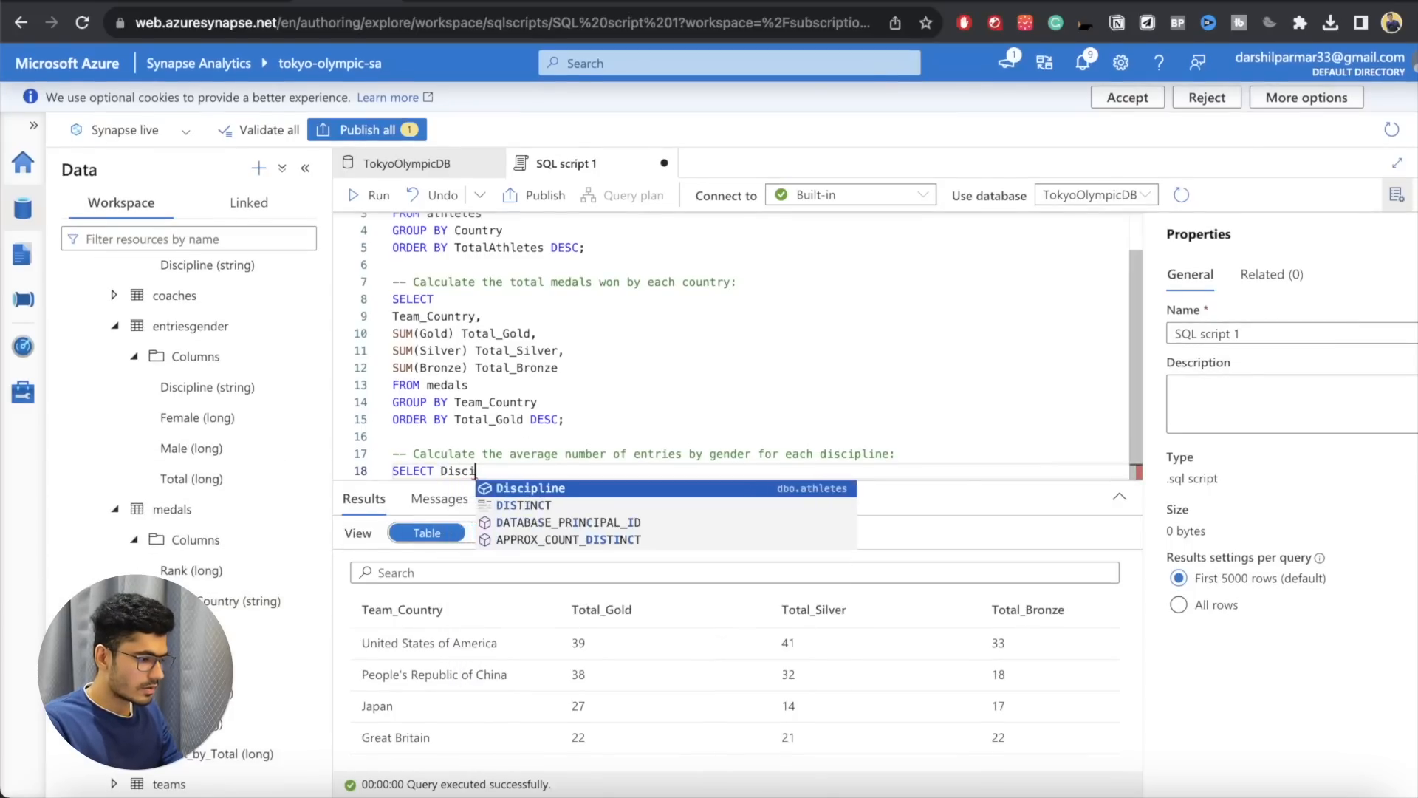
key("Tab")
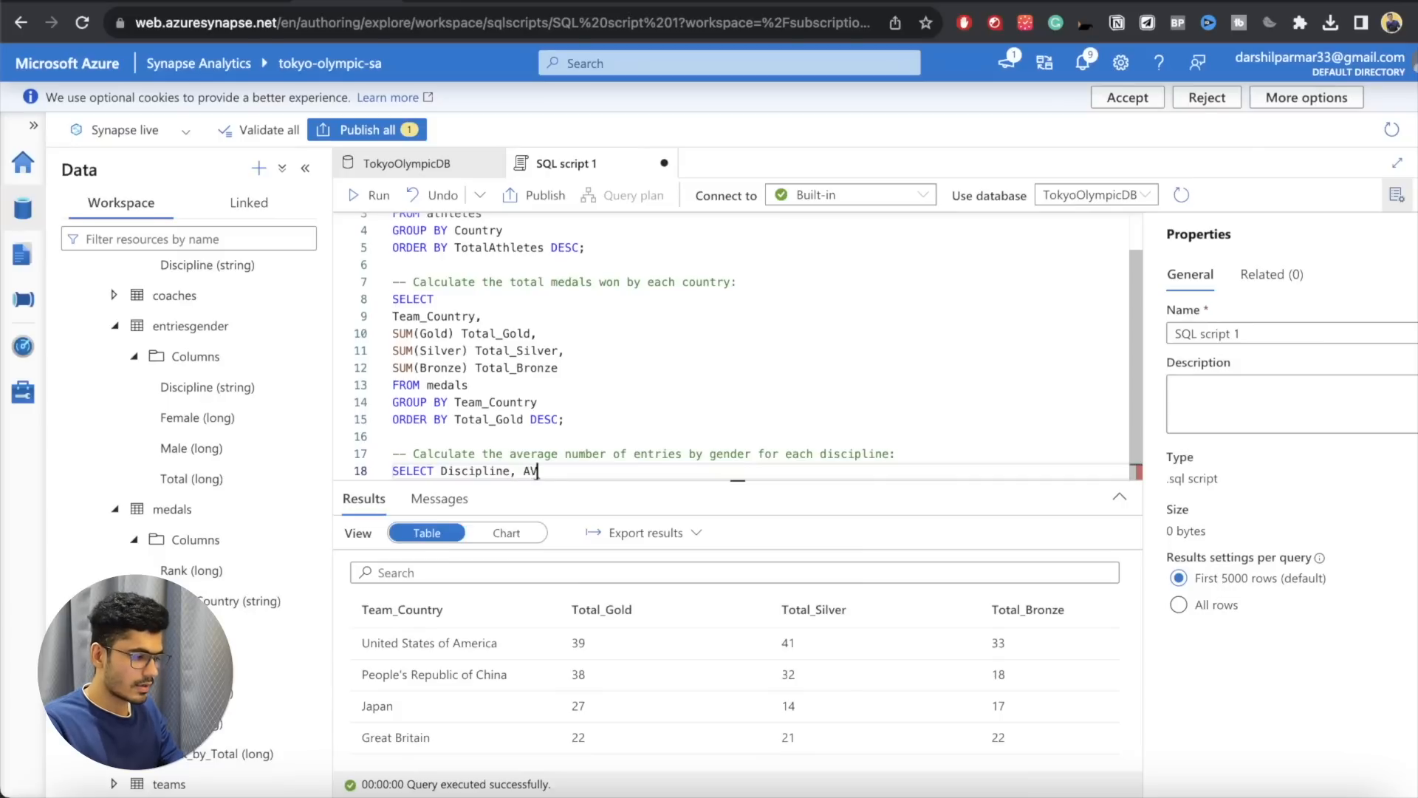
type("FROM ent")
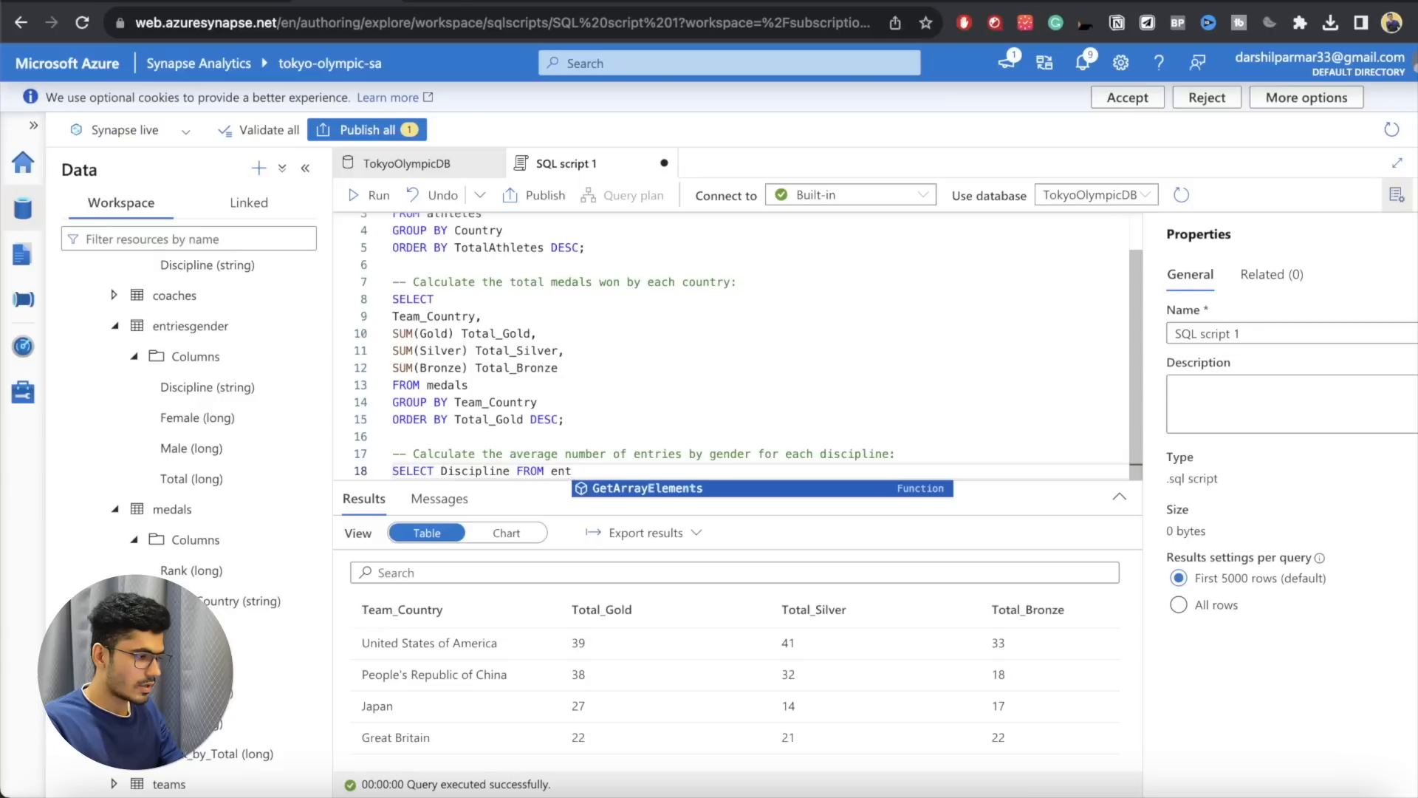
type("riesgender;")
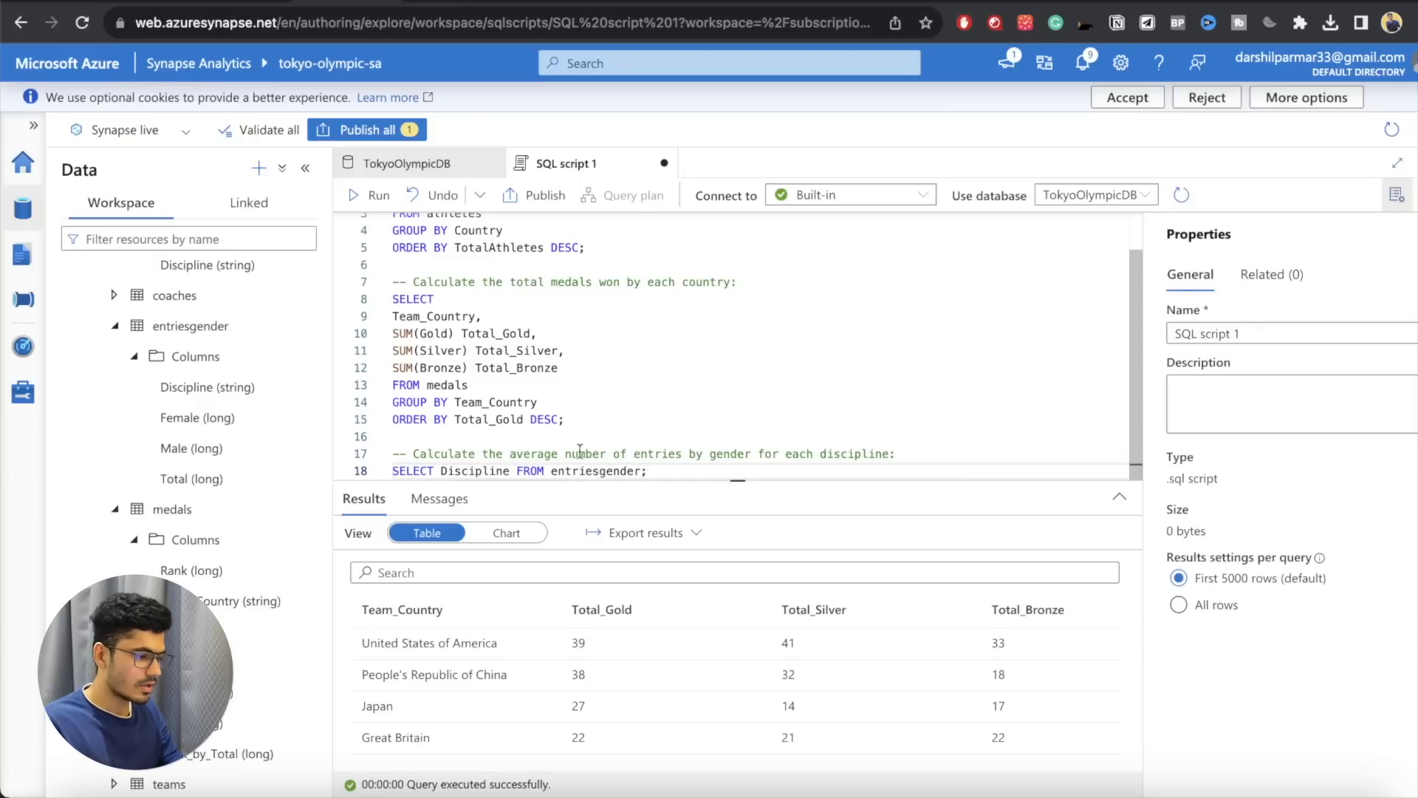
left_click(517, 470)
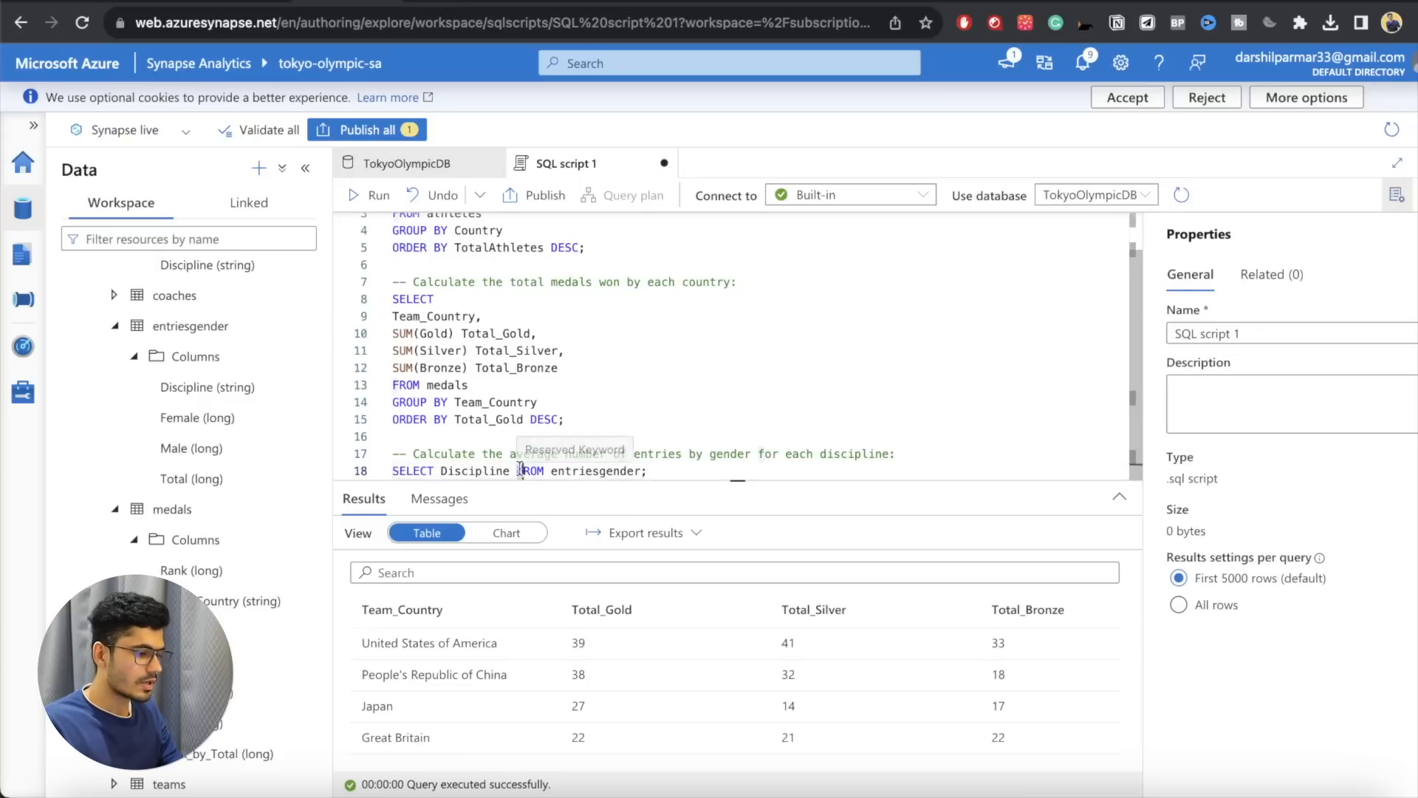
key("Return")
key("Return")
key("Up")
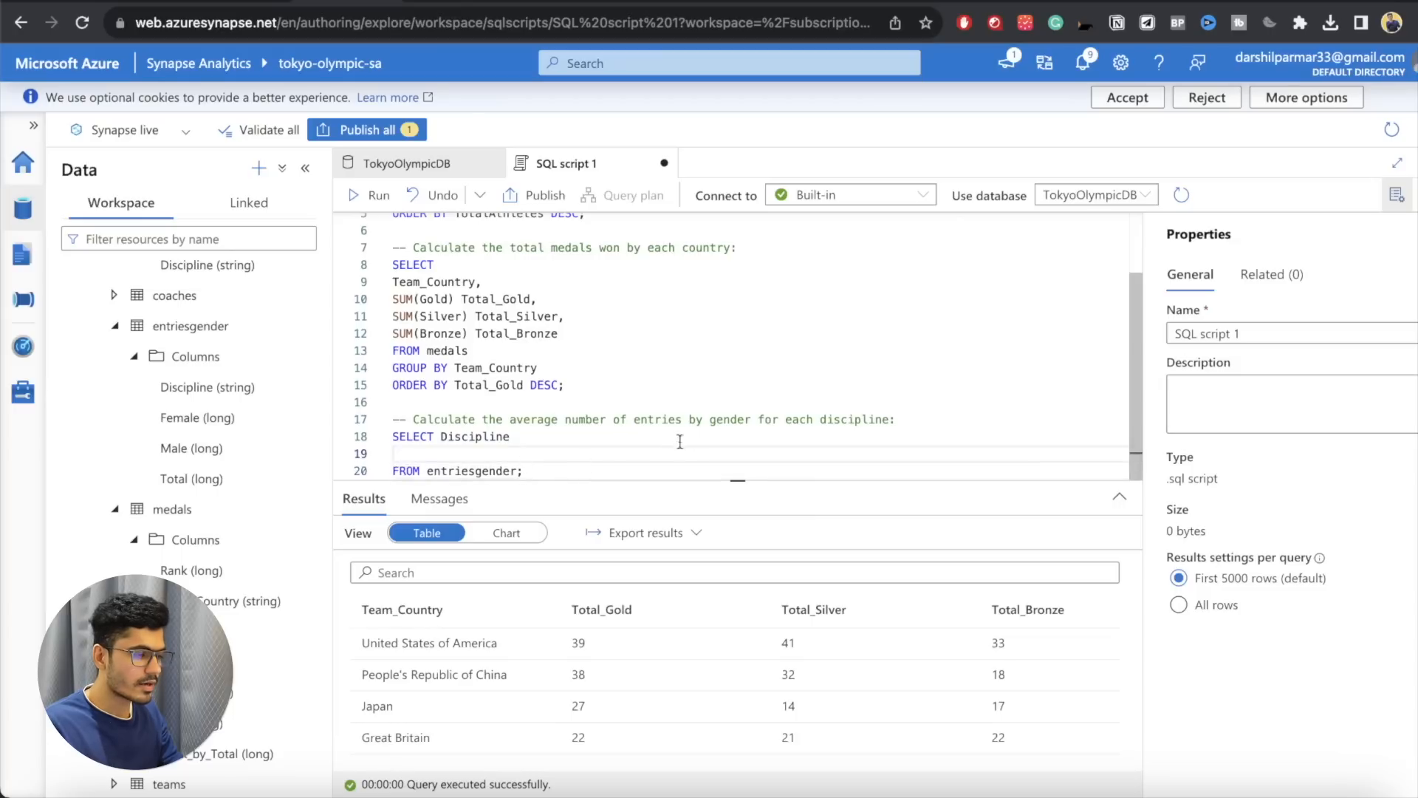
Step: Add the line AVG(Female) Avg_Female, between SELECT Discipline and FROM entriesgender
type("AVG(")
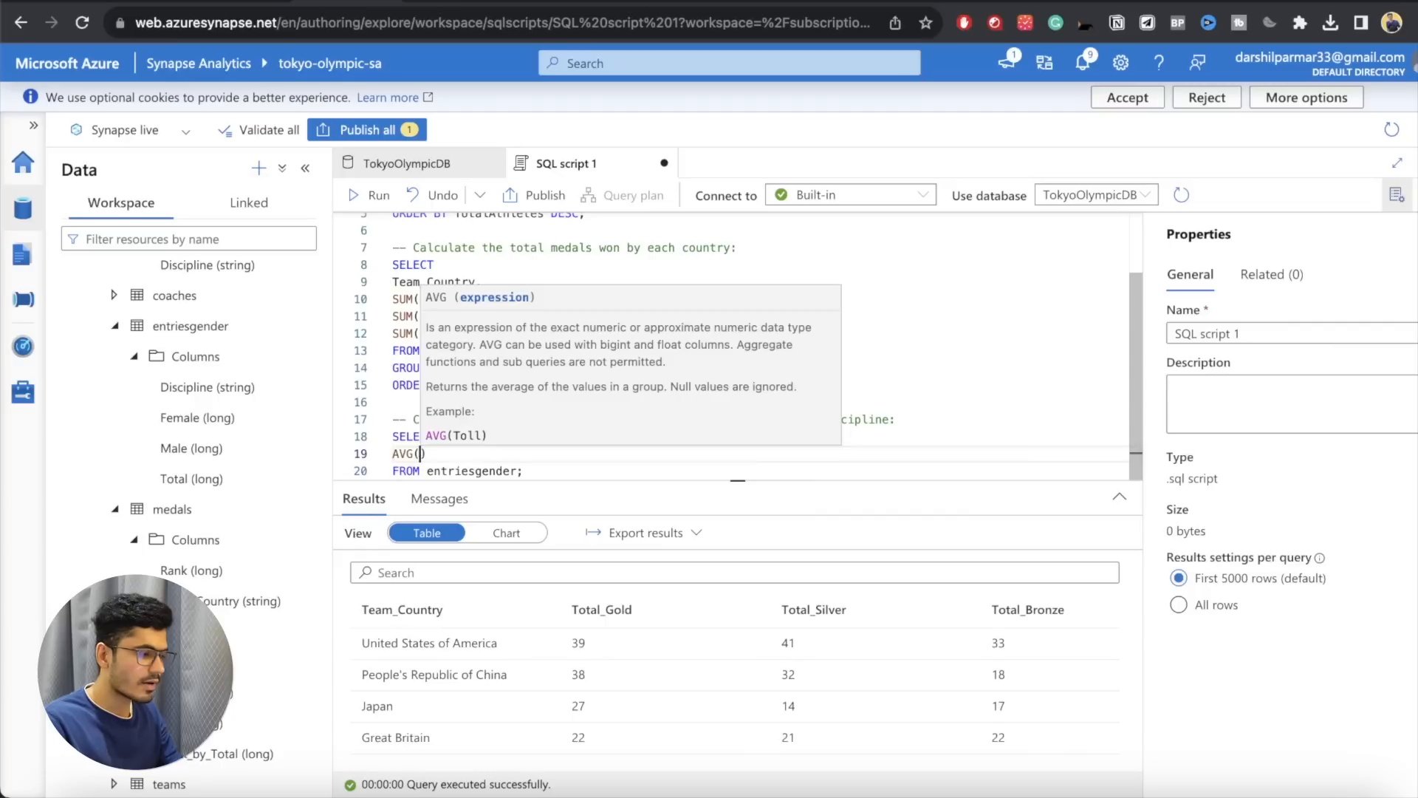
type("Fema")
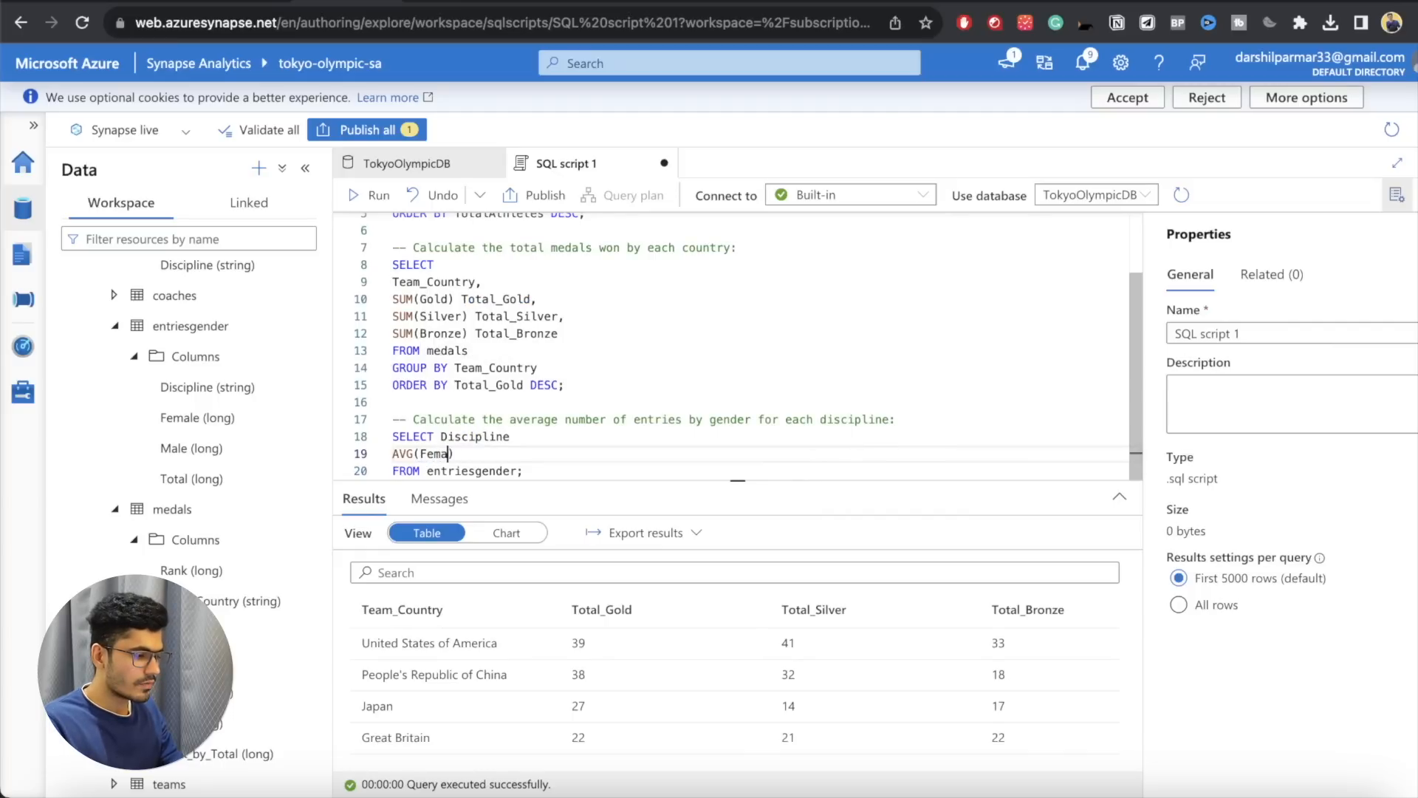
type("le) avg")
key("BackSpace")
key("BackSpace")
key("BackSpace")
type("A")
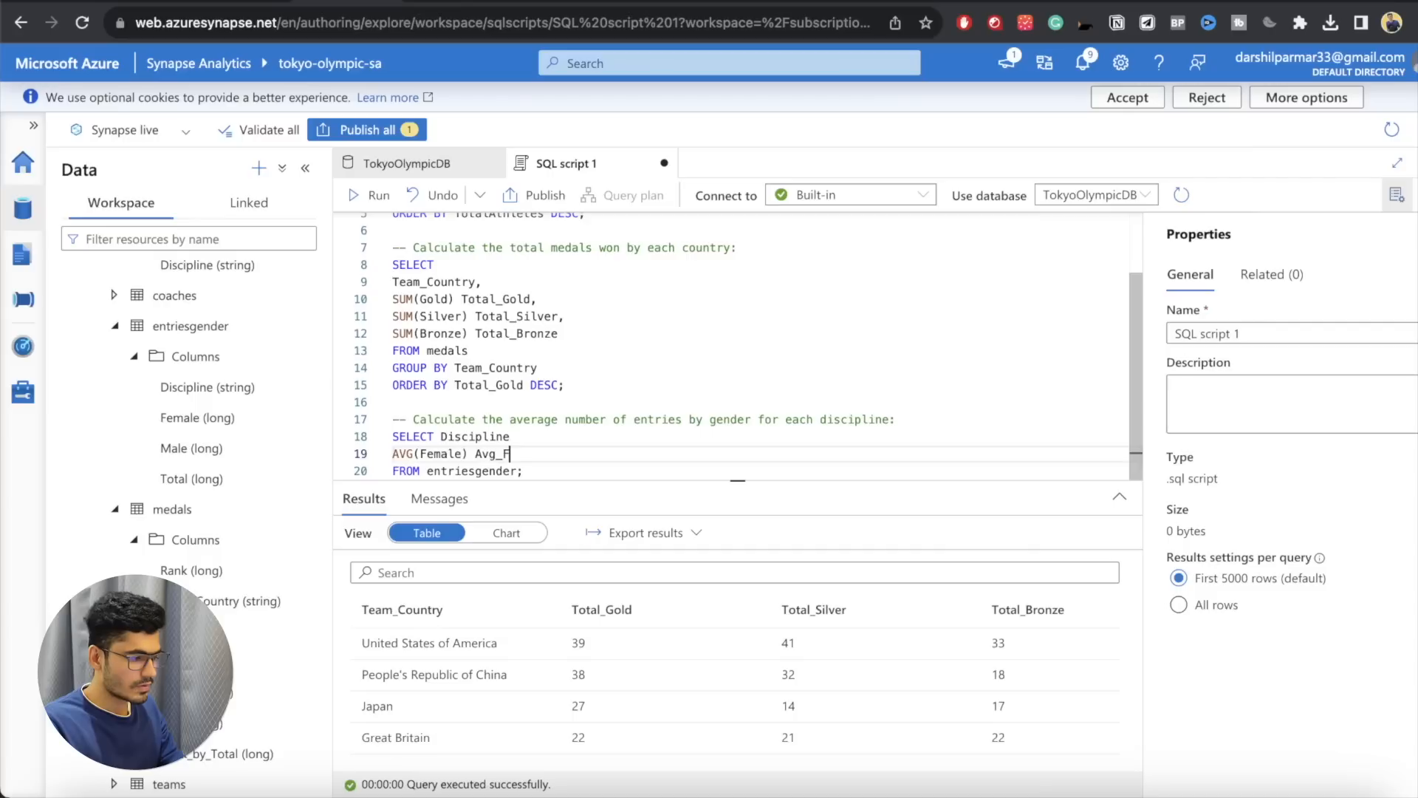
type("vg_Female,")
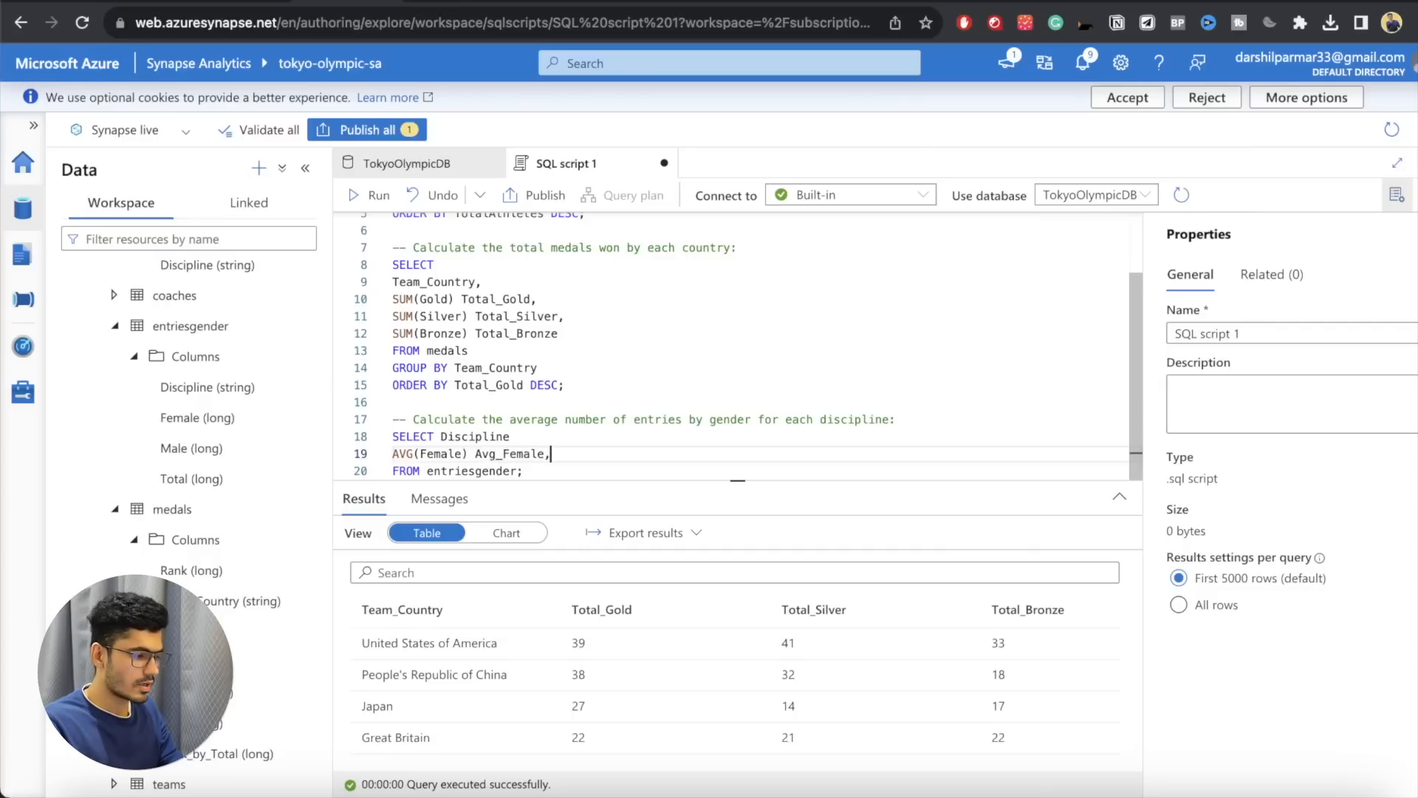
Step: Add the line AVG(Male) Avg_Male below the female average and run only the entriesgender query
key("Return")
type("AVG(MAle")
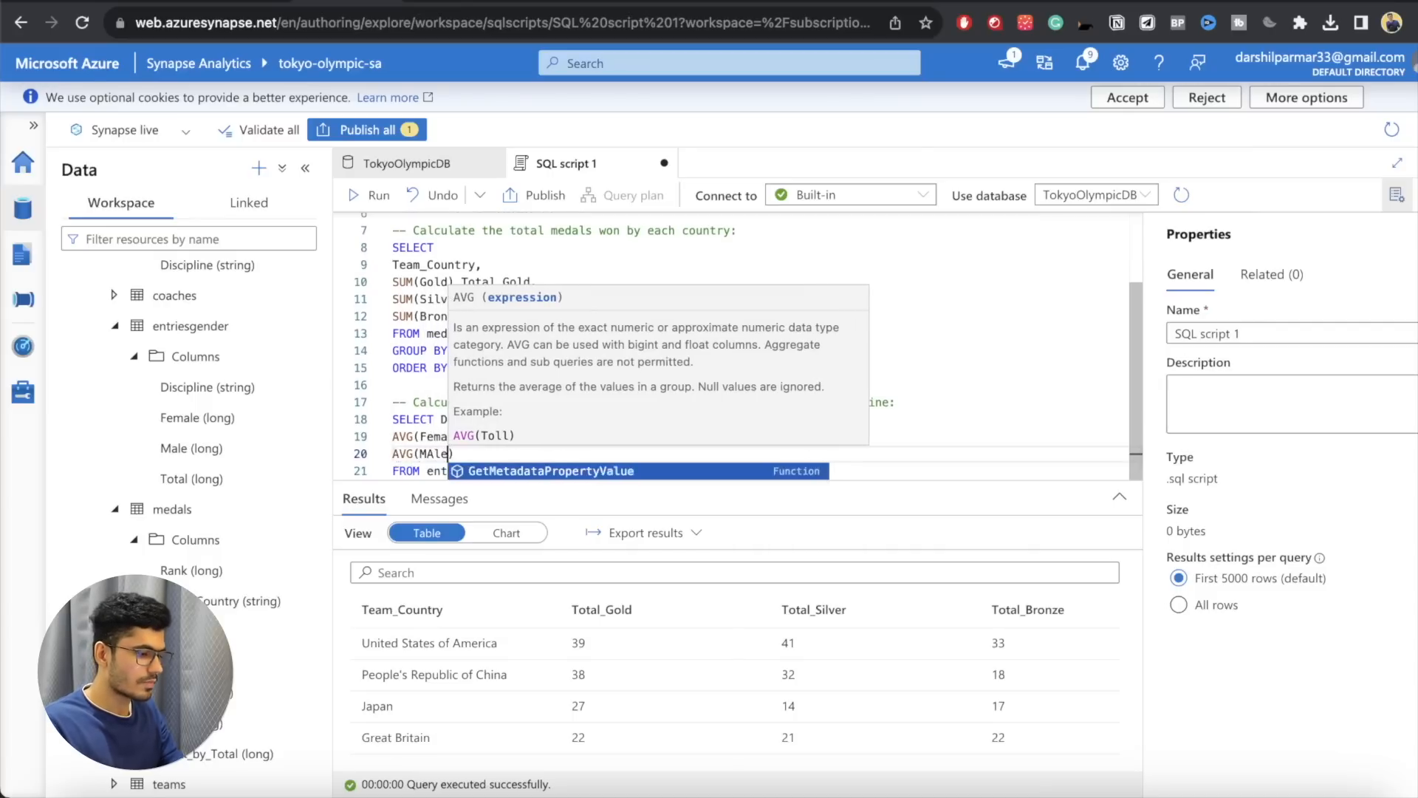
key("BackSpace")
key("BackSpace")
key("BackSpace")
type("ale) A")
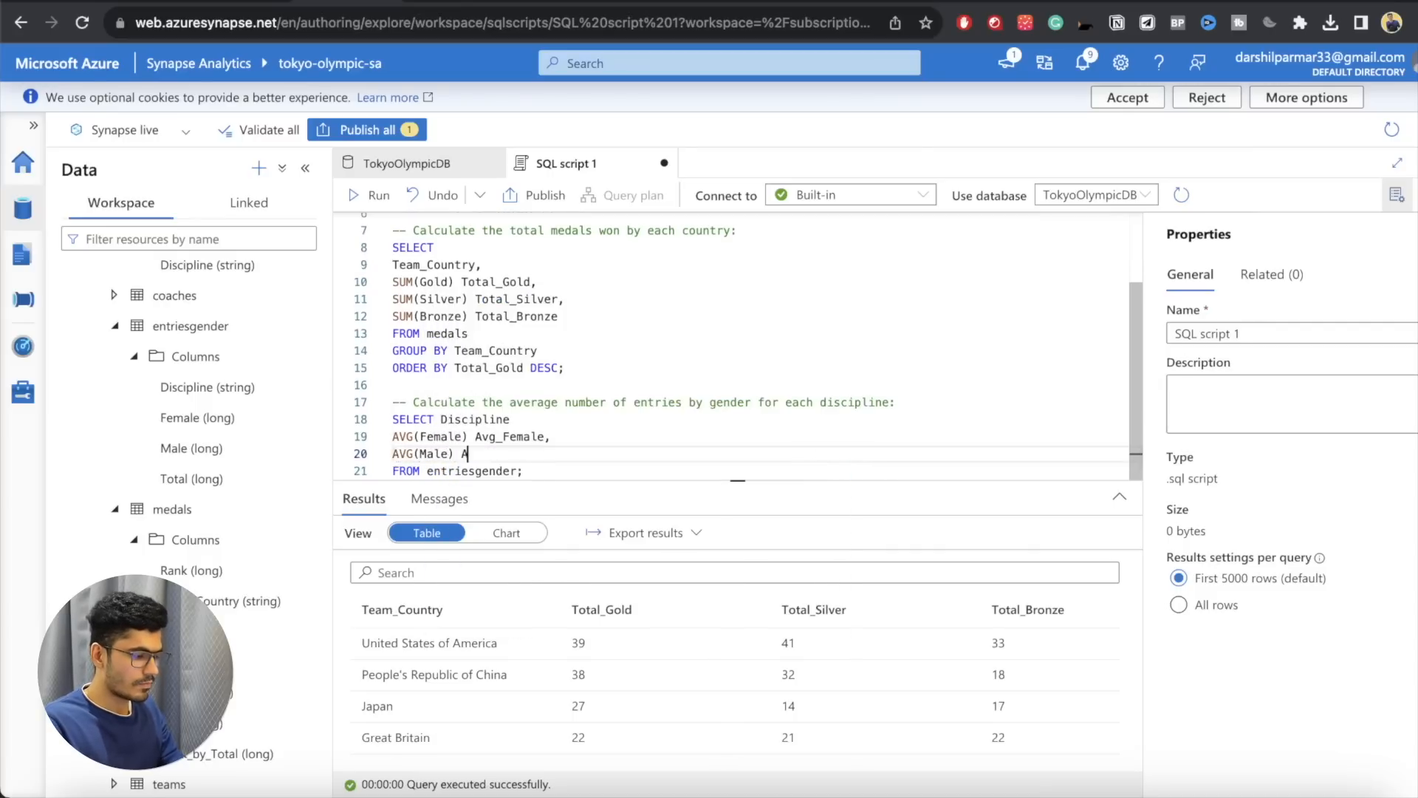
type("vg_")
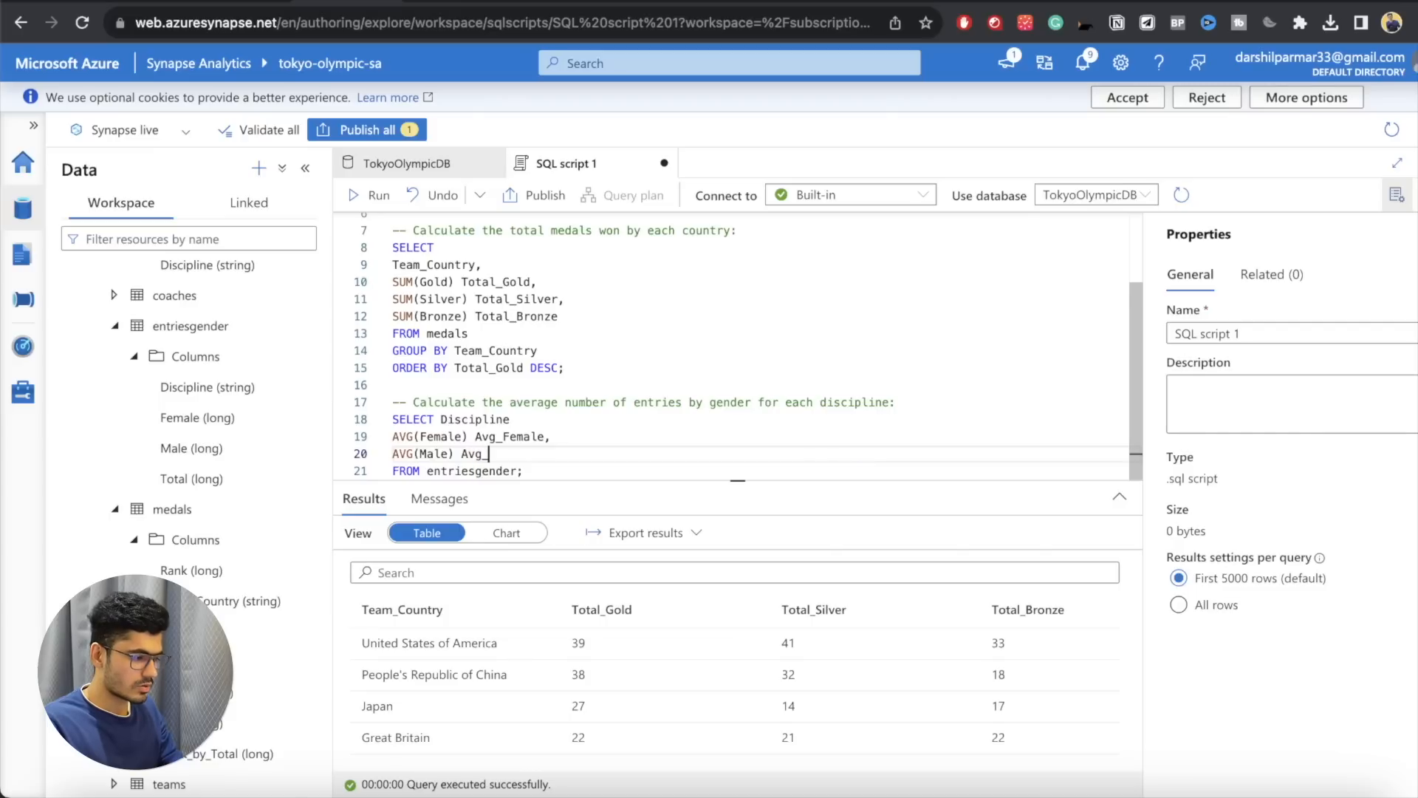
type("Male")
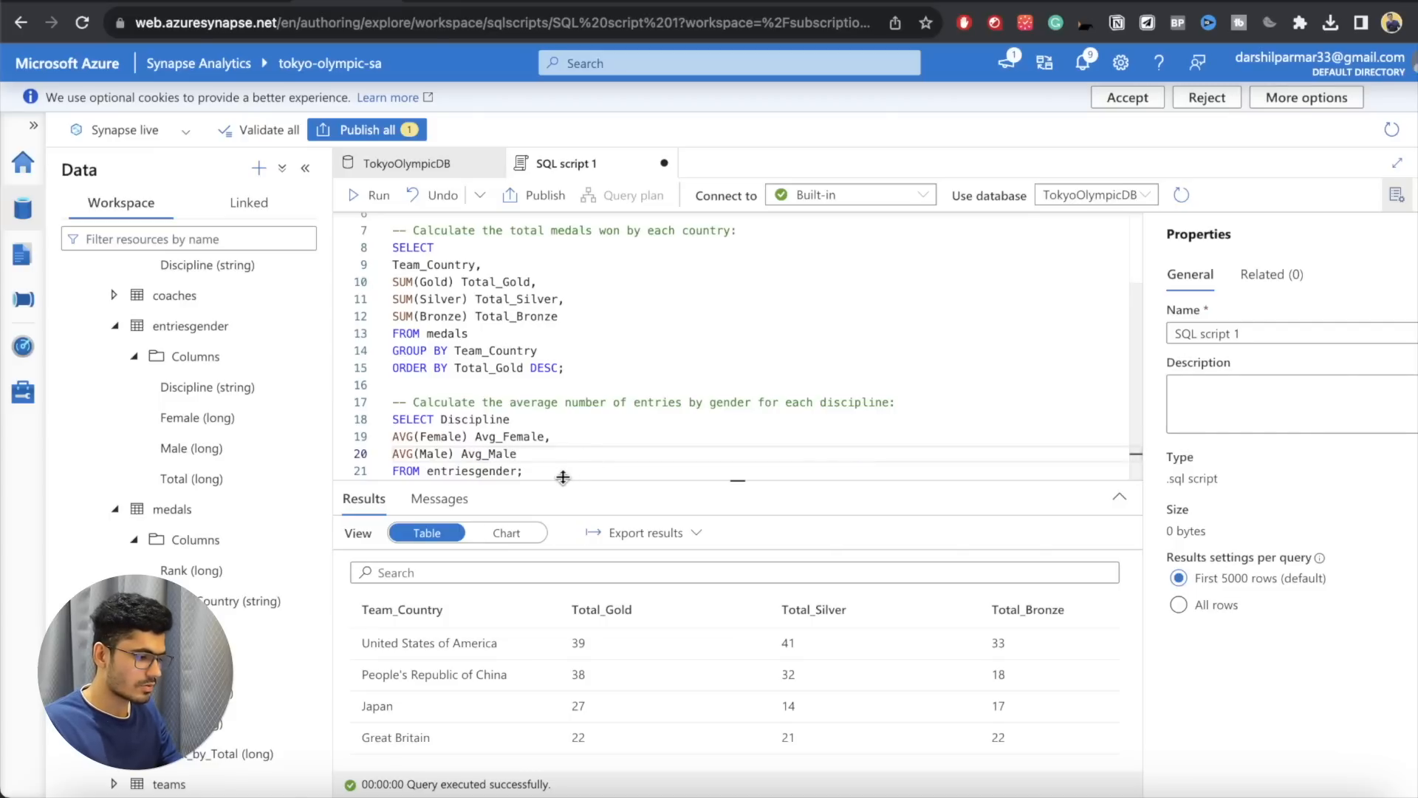
left_click_drag(537, 473, 387, 412)
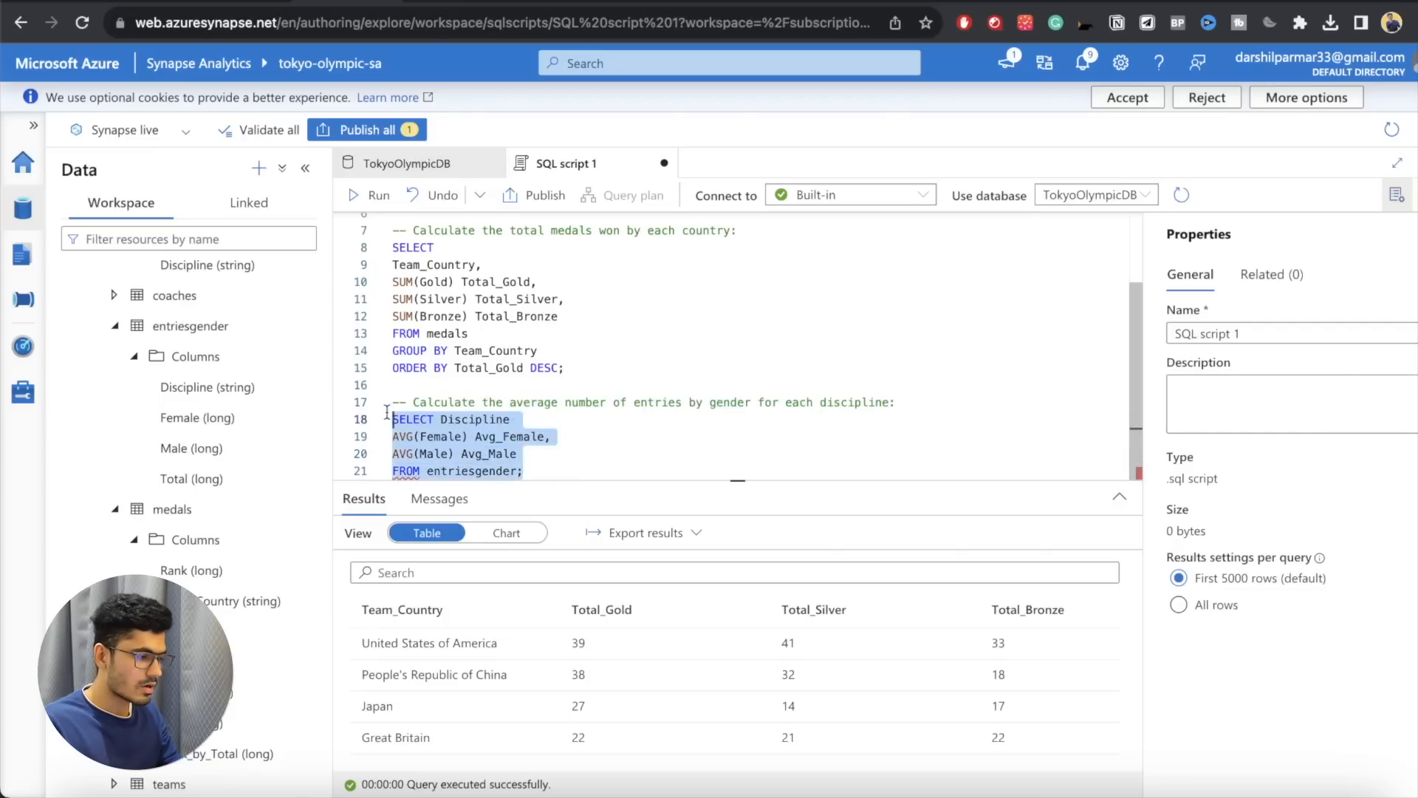
key("shift+Return")
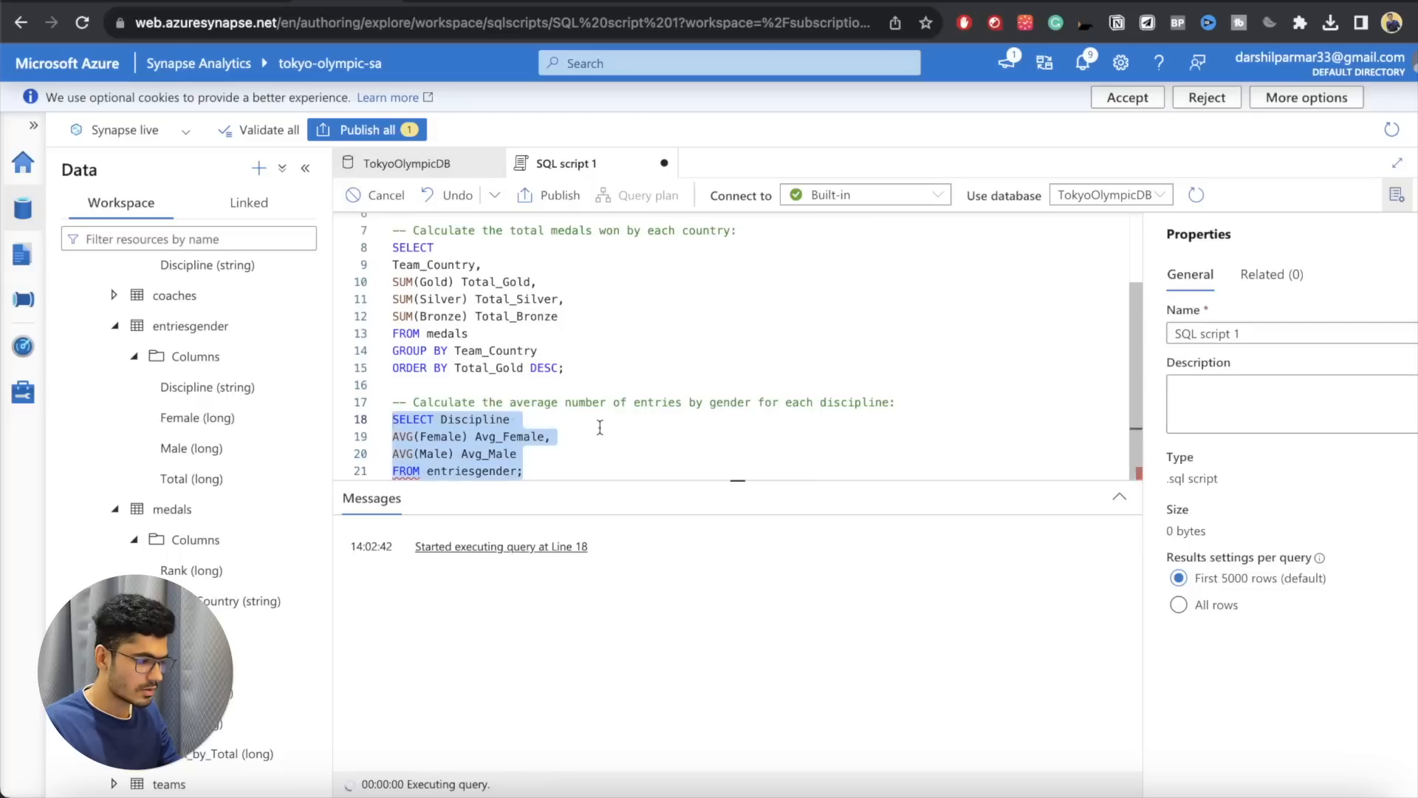
Step: Add the missing comma after Discipline and run only the entriesgender query again
left_click(517, 420)
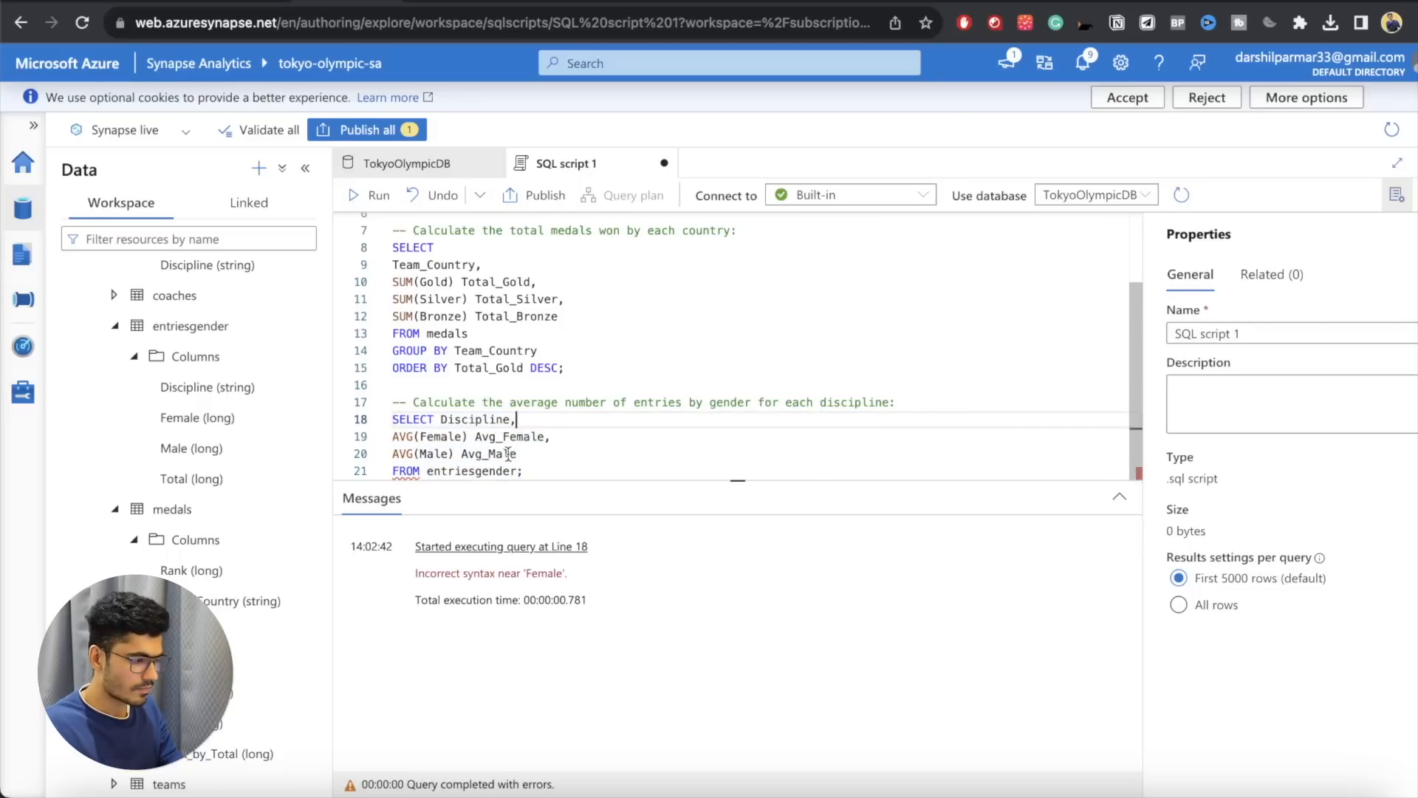
left_click(414, 436)
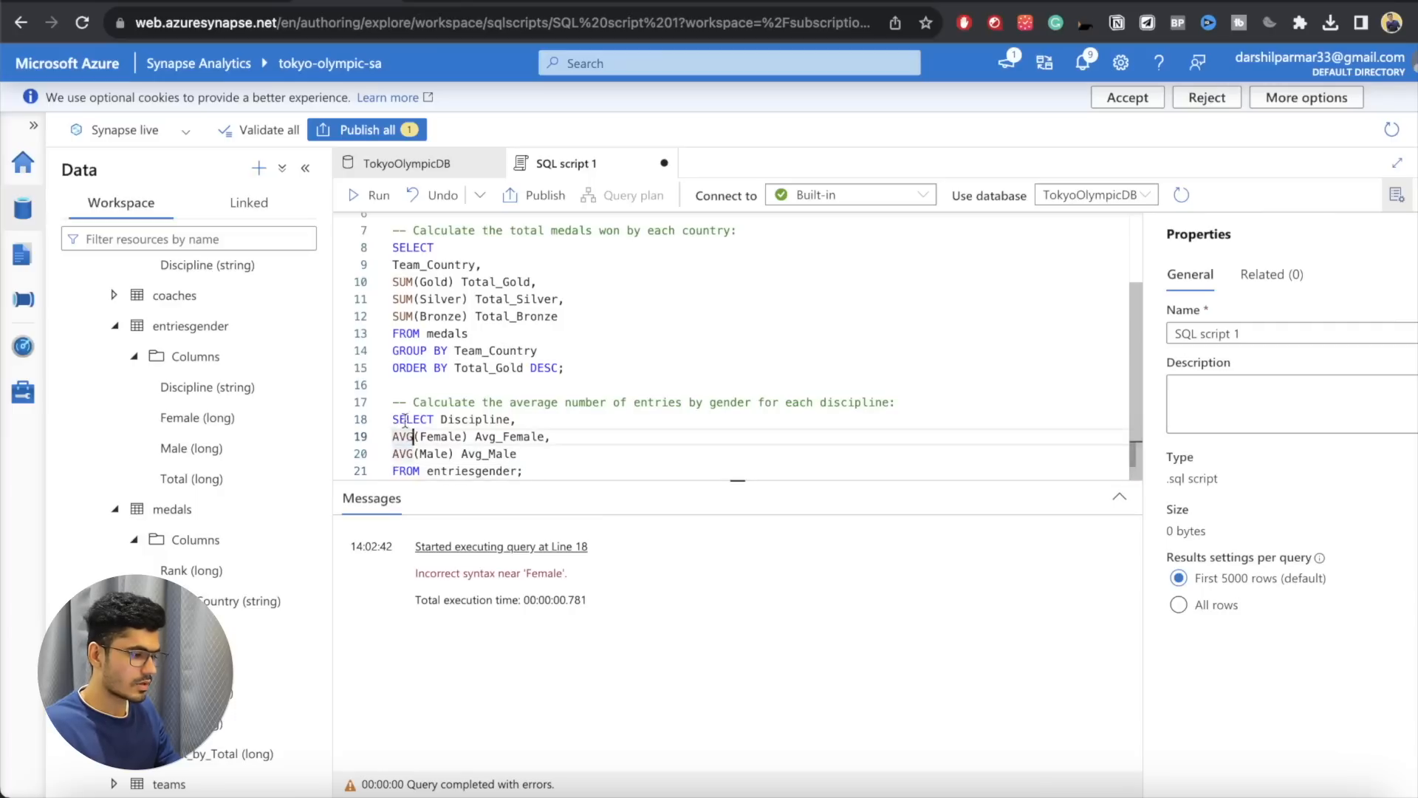
left_click_drag(393, 419, 545, 470)
left_click(369, 194)
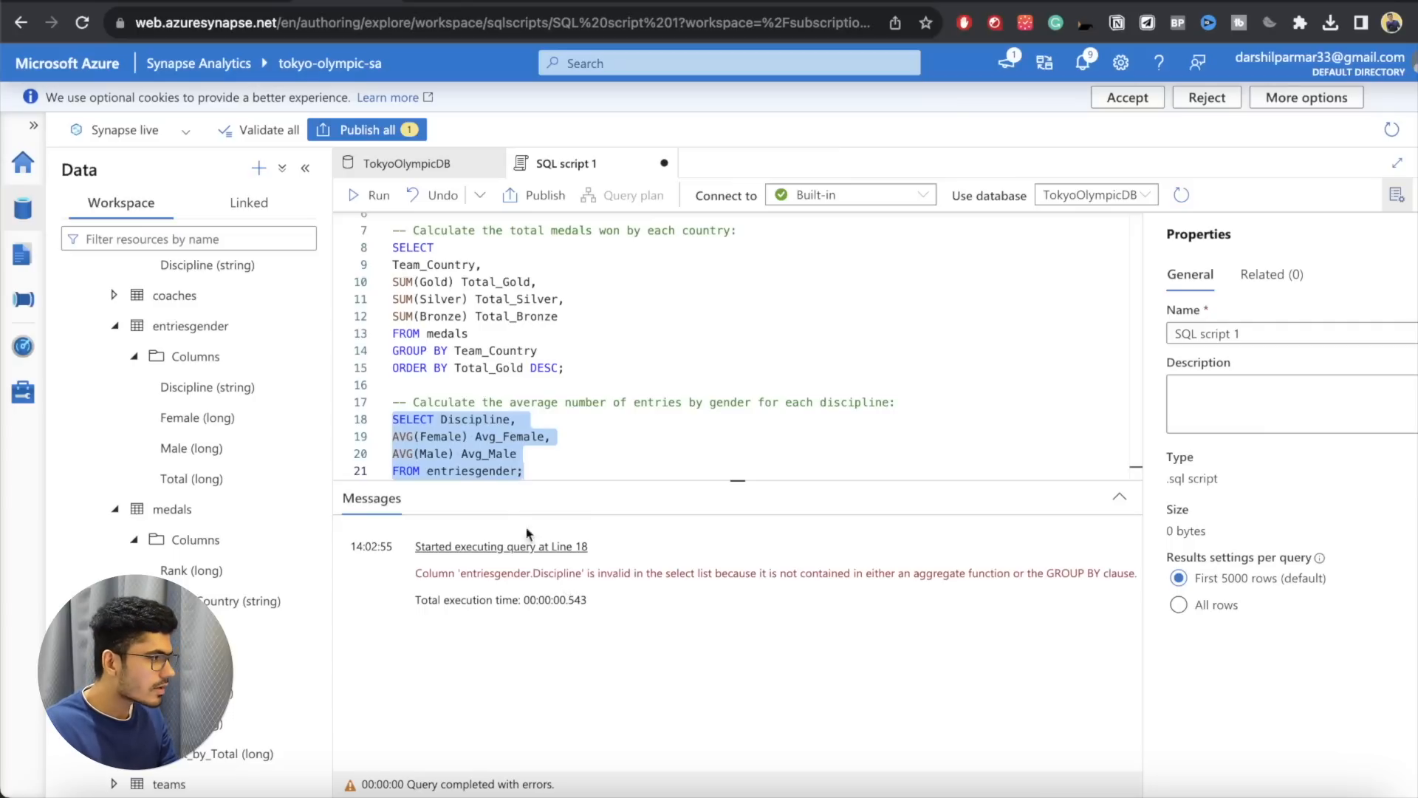
left_click(439, 402)
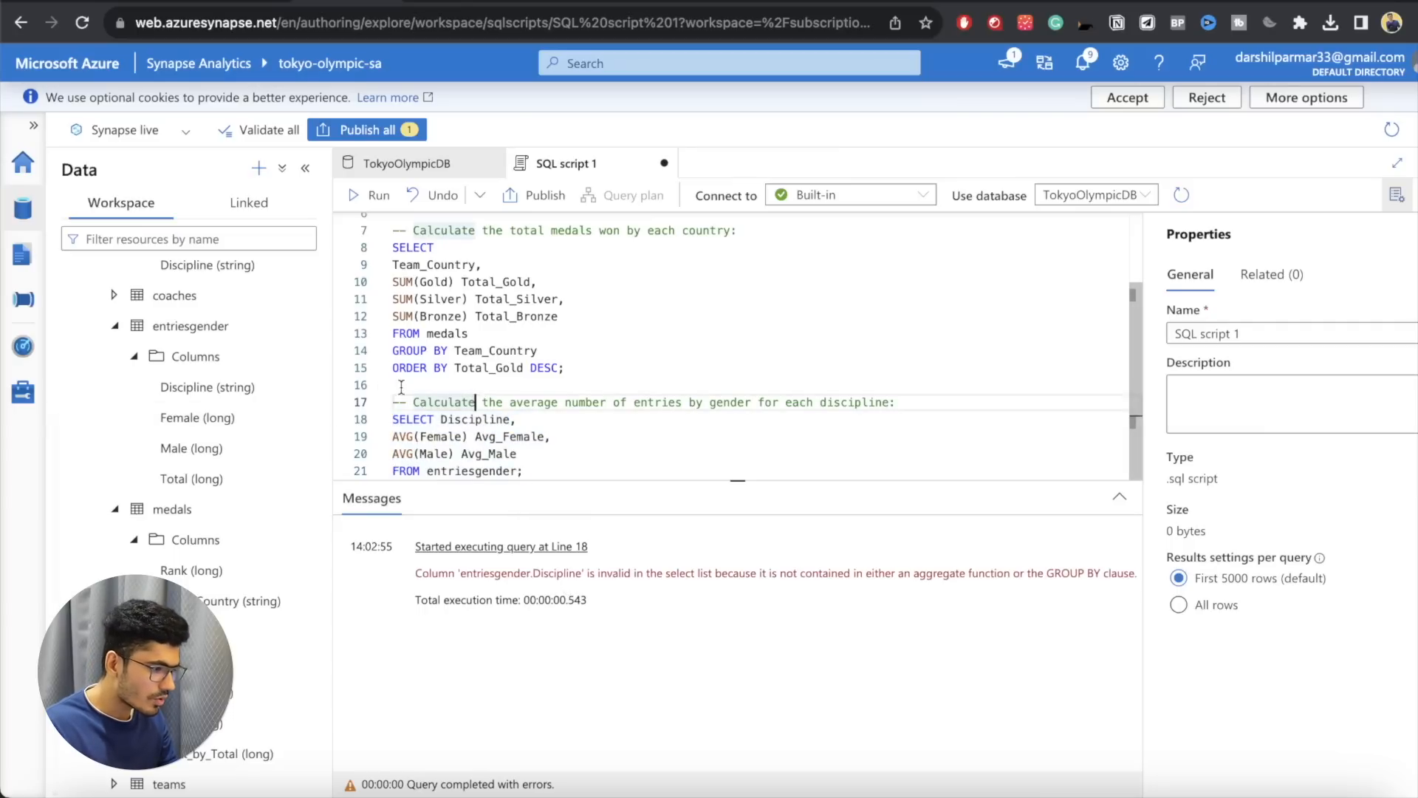
Step: Add the line GROUP BY Discipline below FROM entriesgender, keeping the closing semicolon at its end
double_click(475, 419)
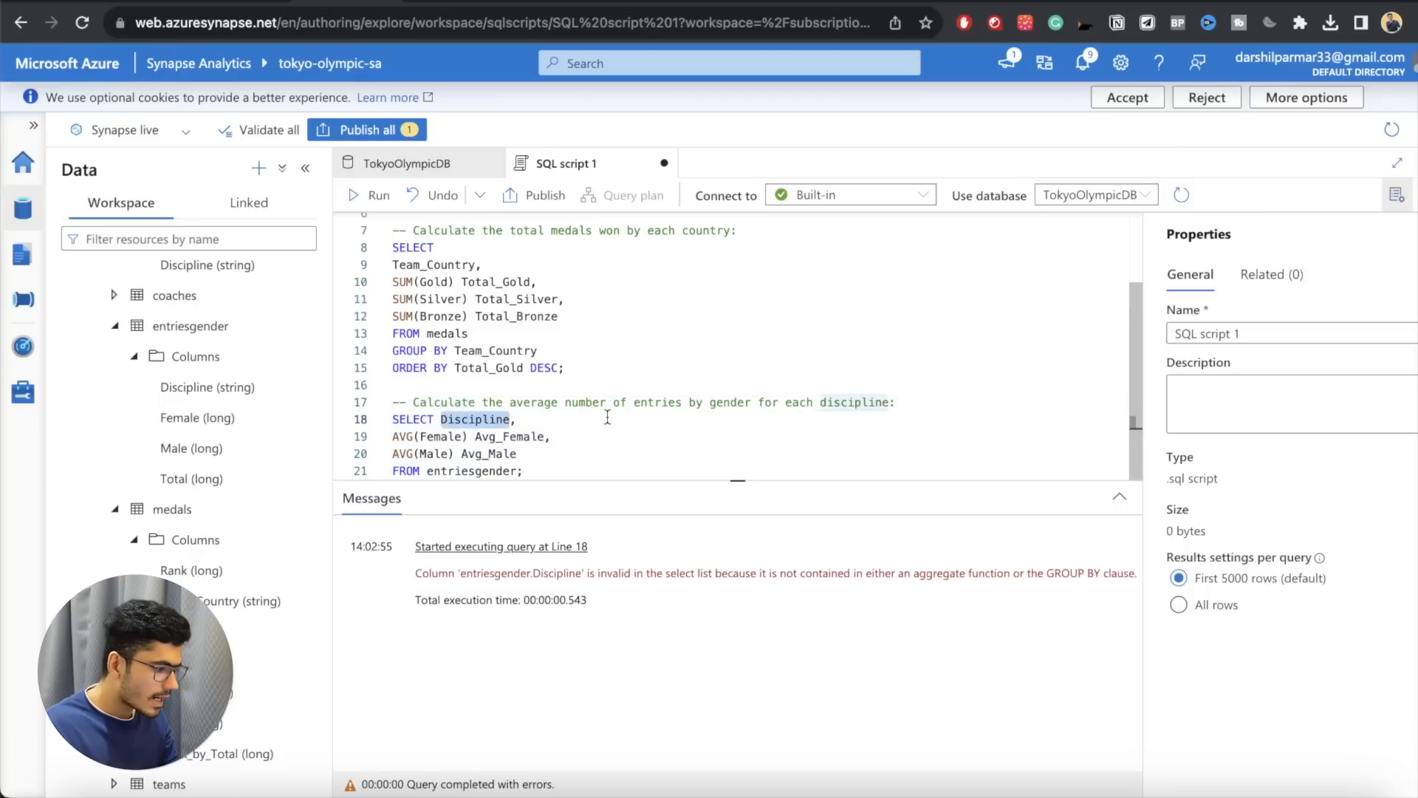
key("Left")
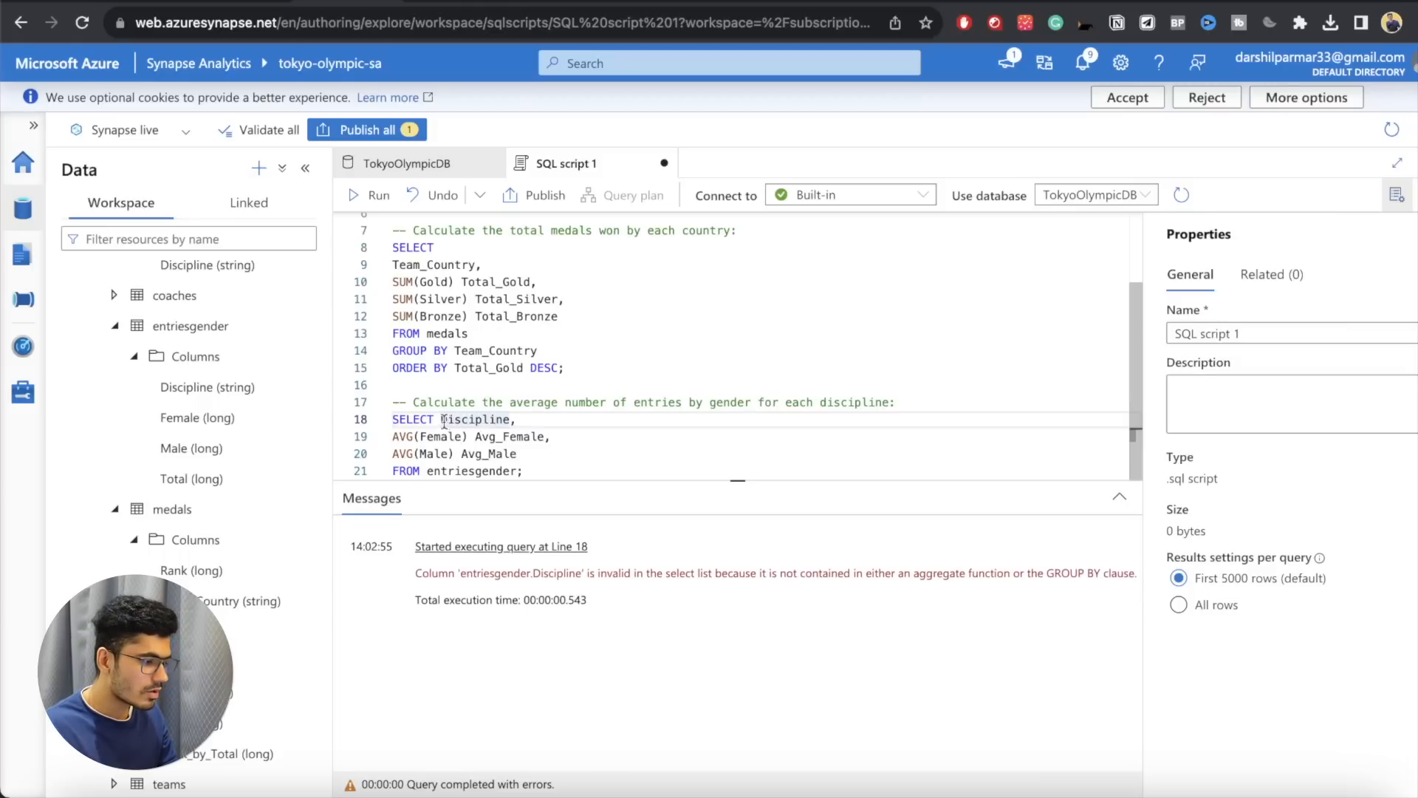
left_click(432, 471)
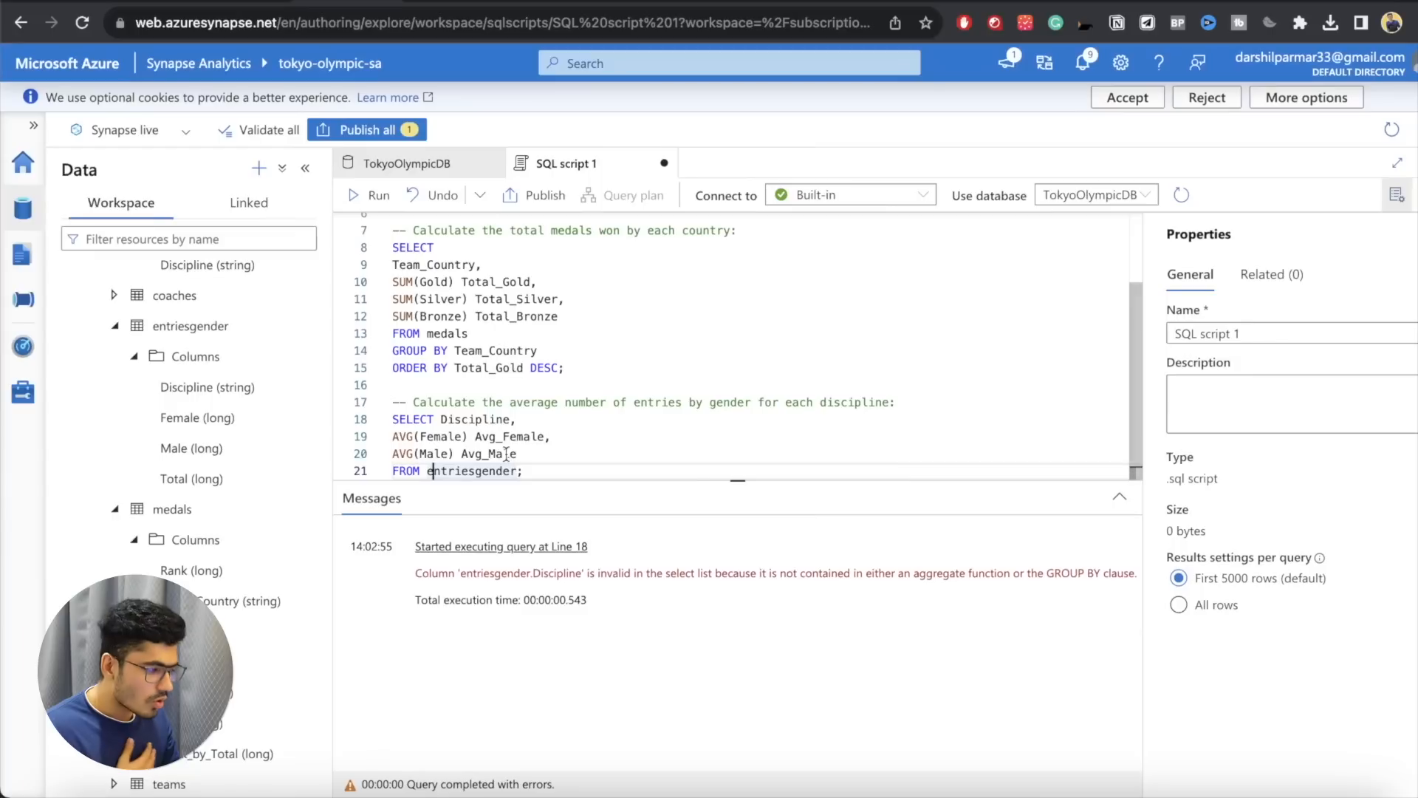
key("Return")
type("GROUP")
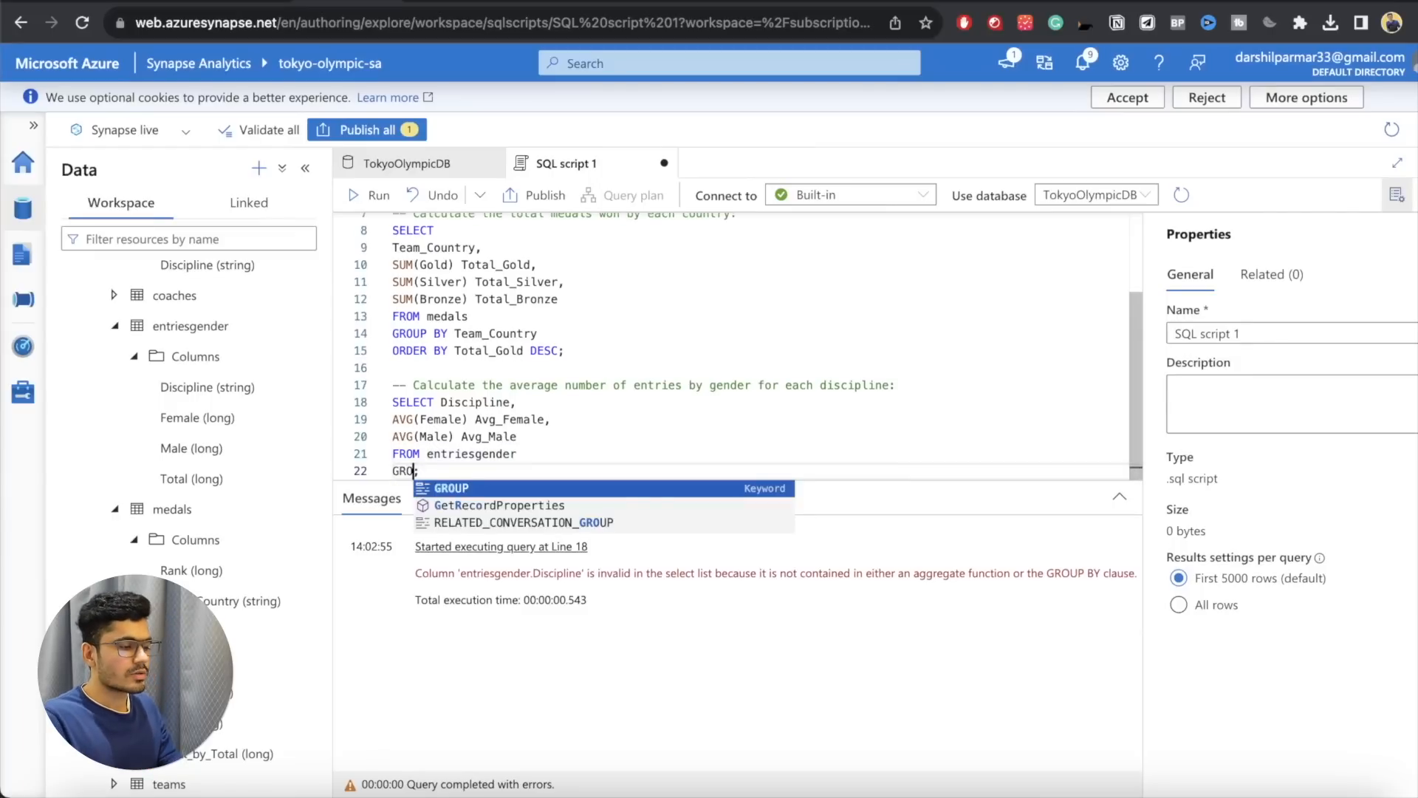
type(" BY")
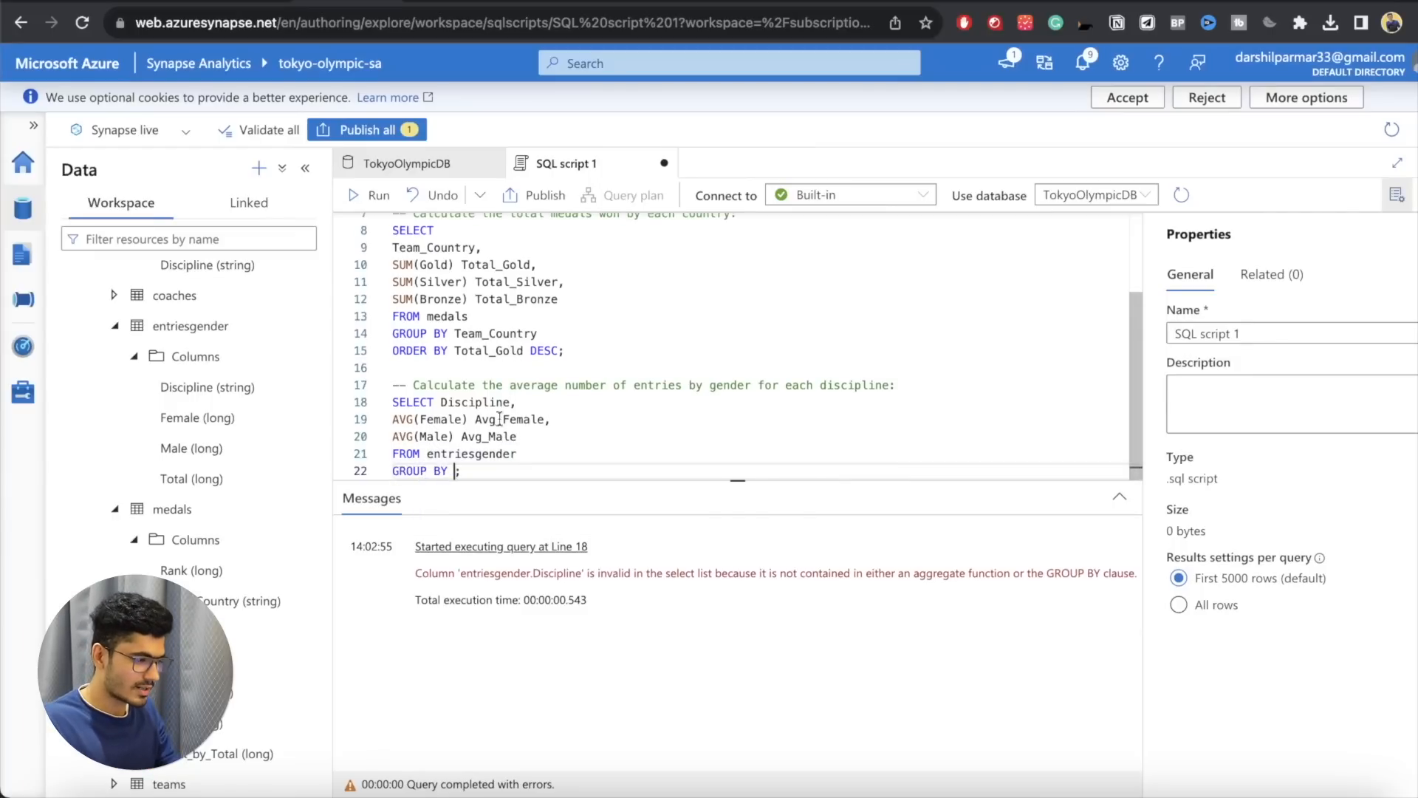
double_click(475, 402)
key("ctrl+c")
left_click(460, 470)
key("ctrl+v")
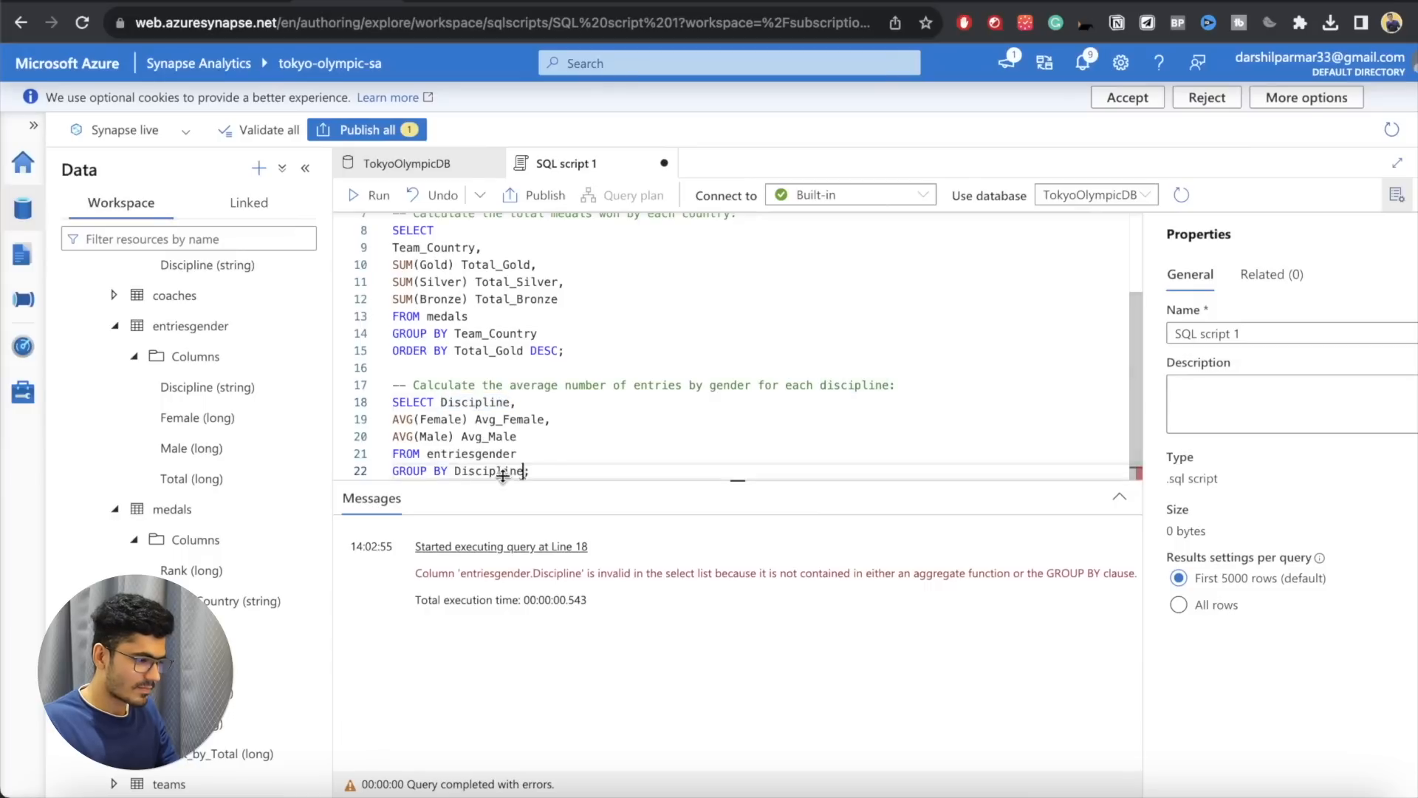
Step: Run only the grouped entriesgender query and view its averages per discipline
left_click_drag(392, 403, 530, 473)
key("ctrl+Return")
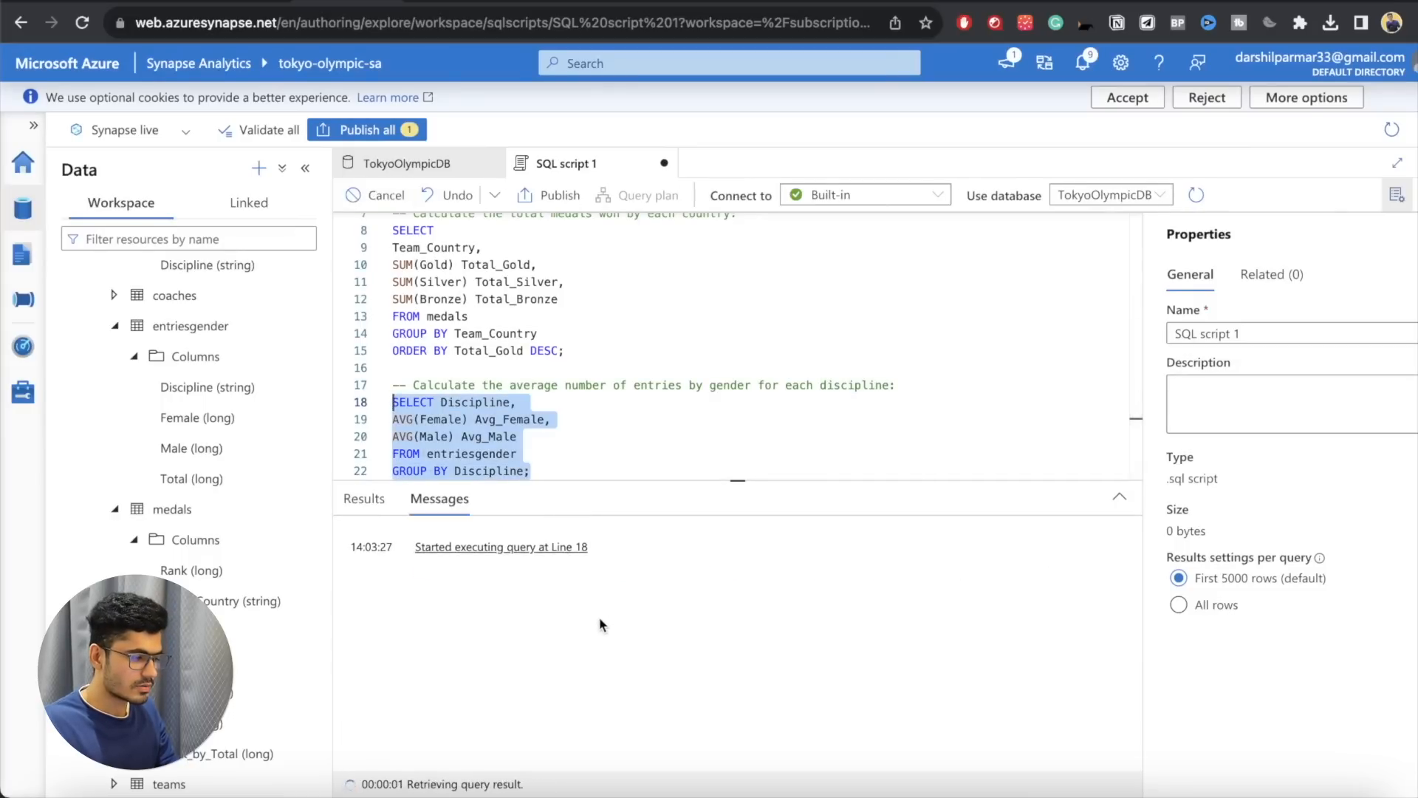
scroll(600, 665, "up", 5)
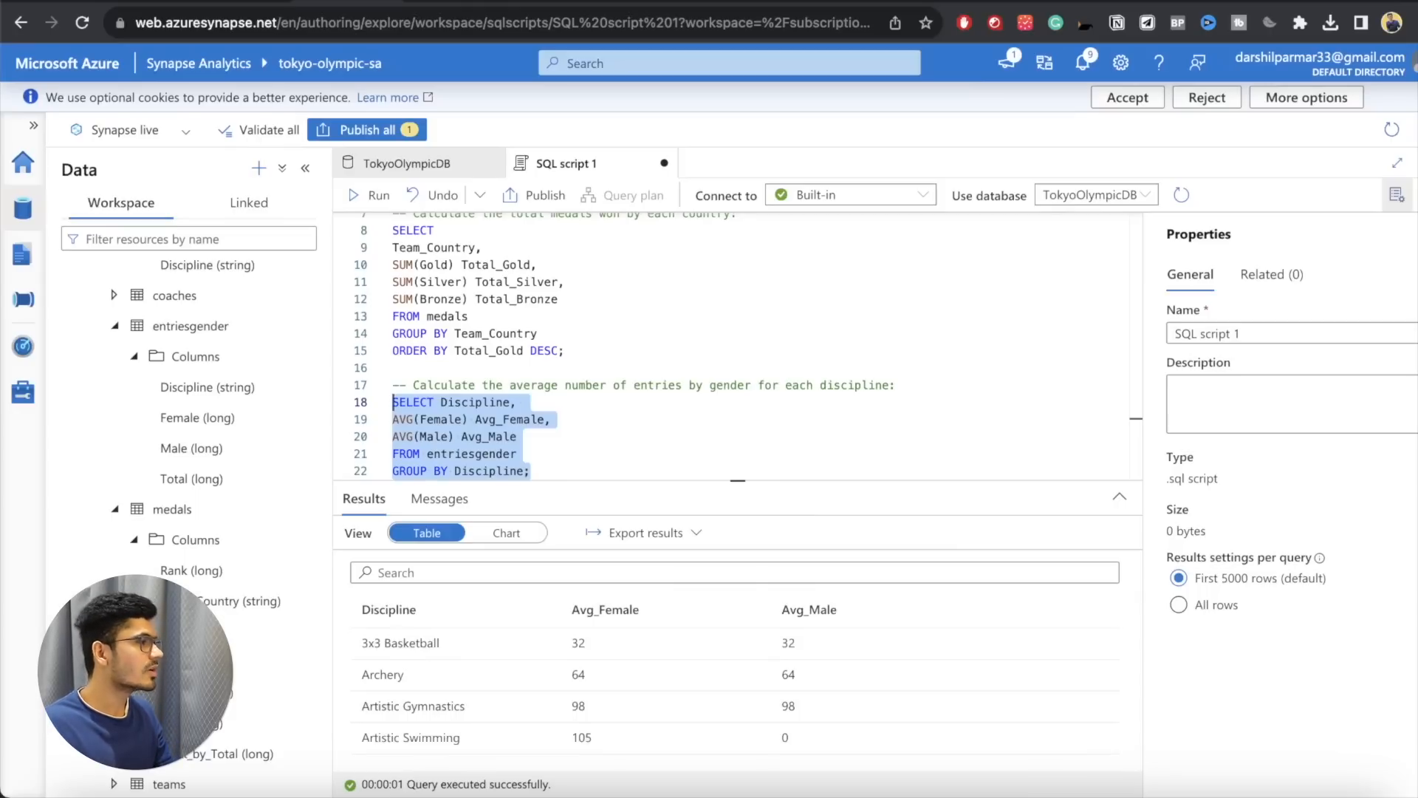
key("super+Tab")
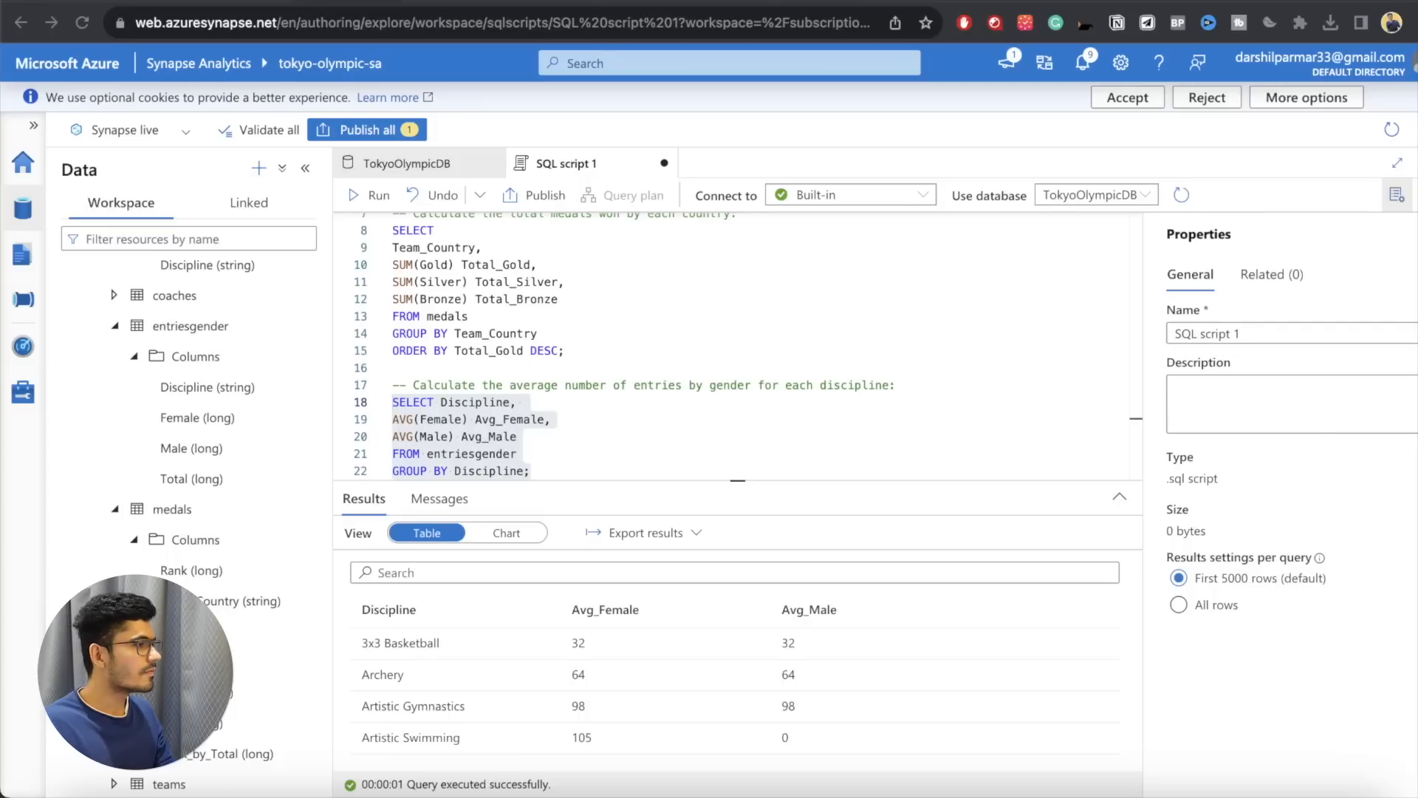
left_click(668, 374)
left_click(579, 448)
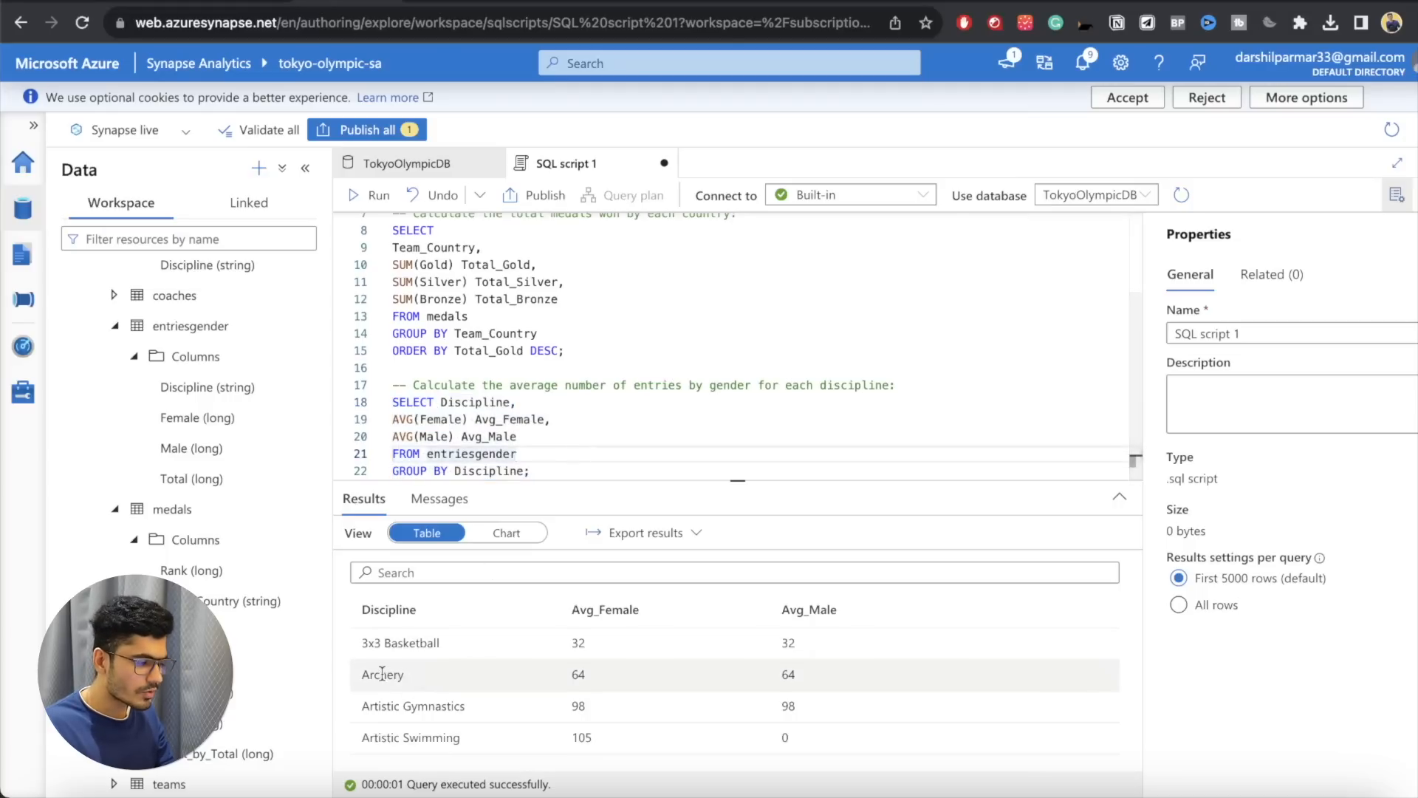
Step: Insert a WHERE line containing Archery between FROM entriesgender and GROUP BY Discipline
left_click(522, 471)
left_click(544, 453)
key("Return")
type("WHERE ")
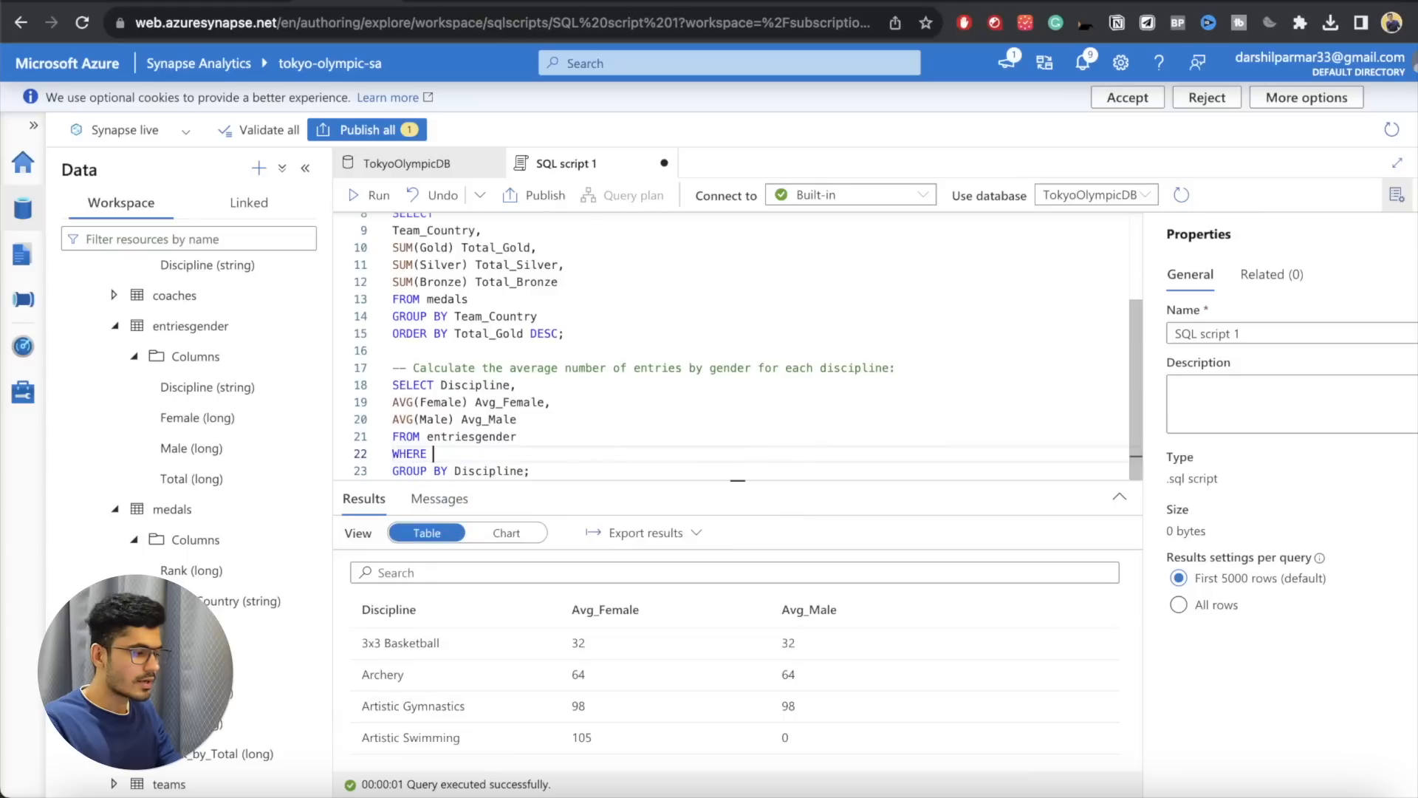
type("Archery")
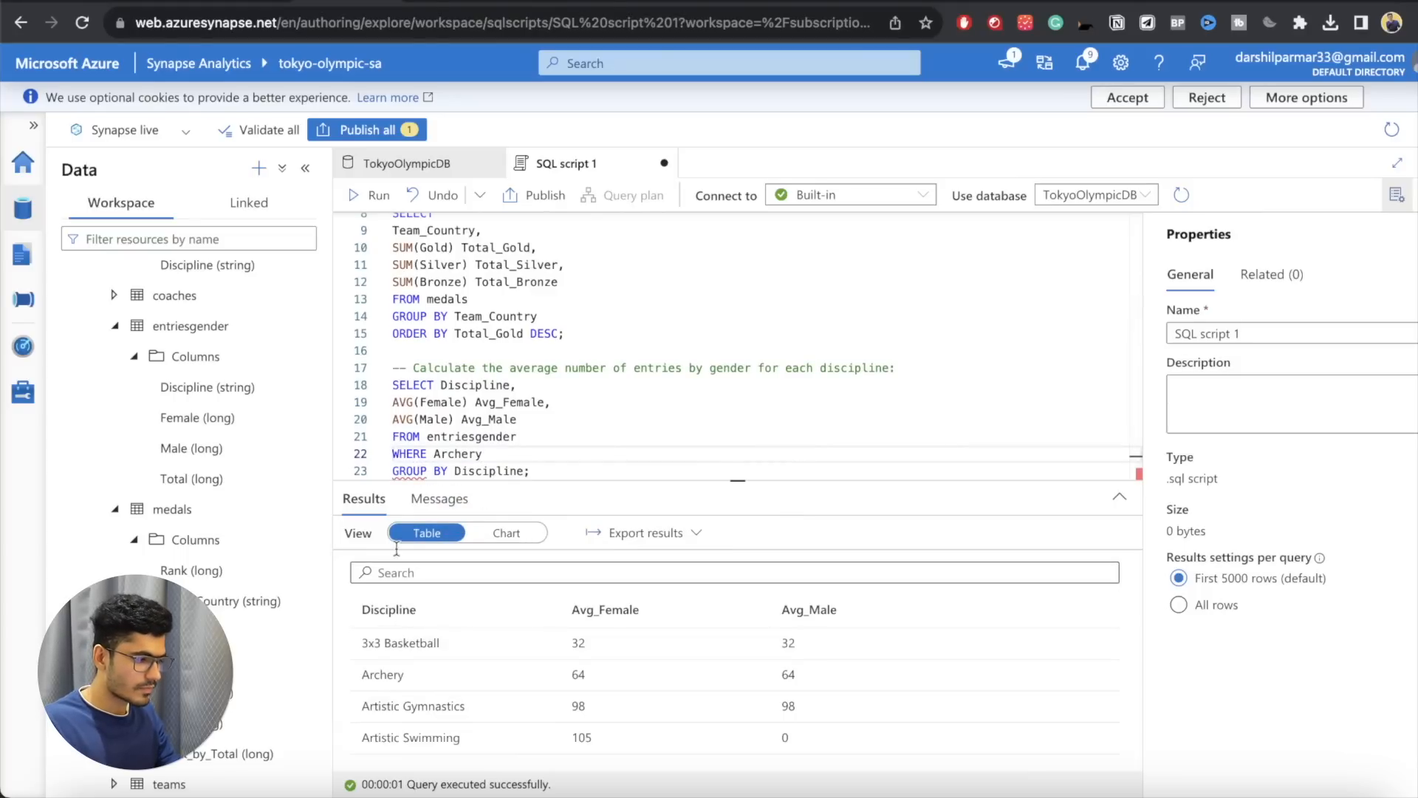
Step: Complete the filter as WHERE Discipline = 'Archery' and run only the entriesgender query
double_click(466, 384)
key("ctrl+c")
left_click(435, 452)
key("ctrl+v")
type("= \"")
key("BackSpace")
type("'")
left_click(587, 453)
type("'")
left_click_drag(561, 470, 381, 387)
left_click(379, 196)
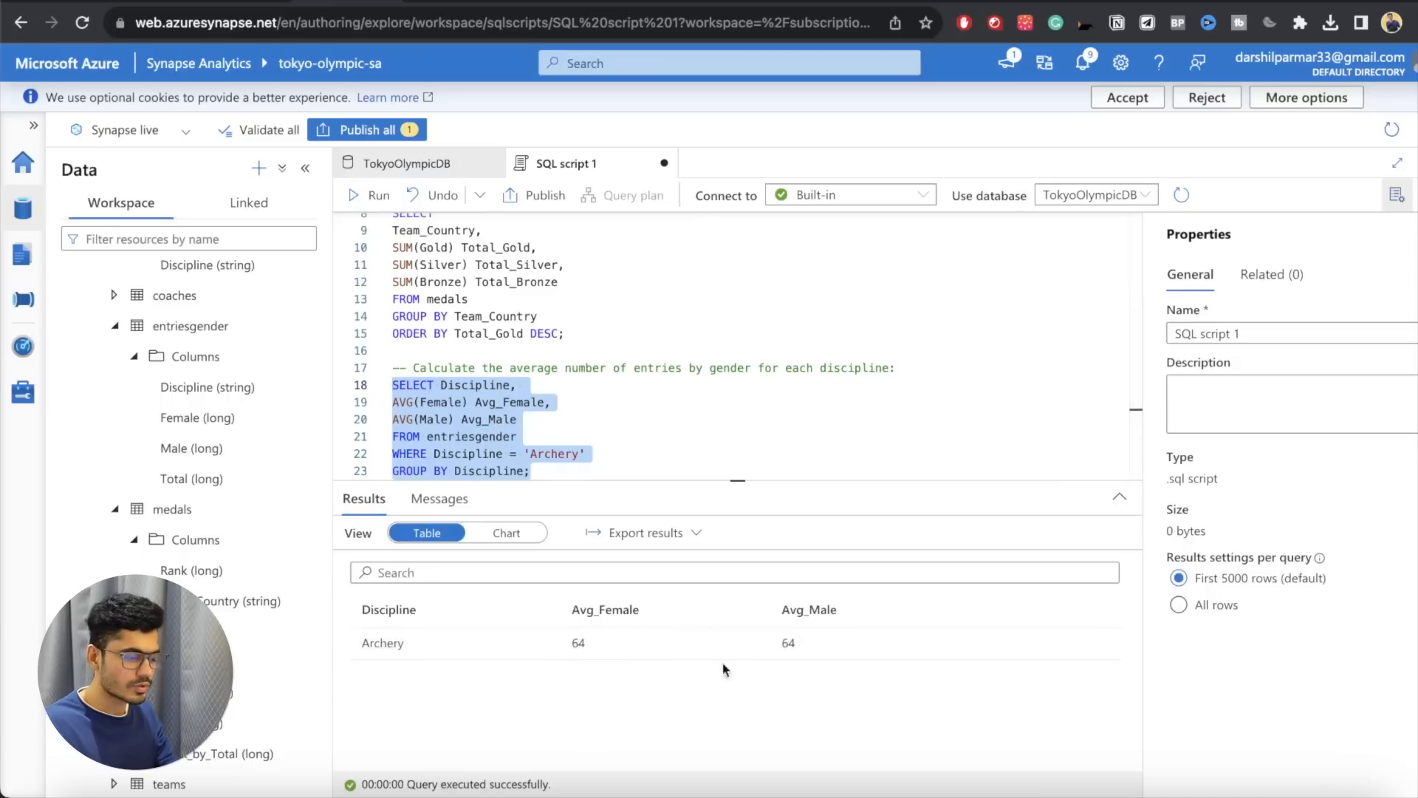
Step: Delete the WHERE line from the entriesgender query and run only that query again for all disciplines
left_click(621, 404)
scroll(631, 413, "up", 3)
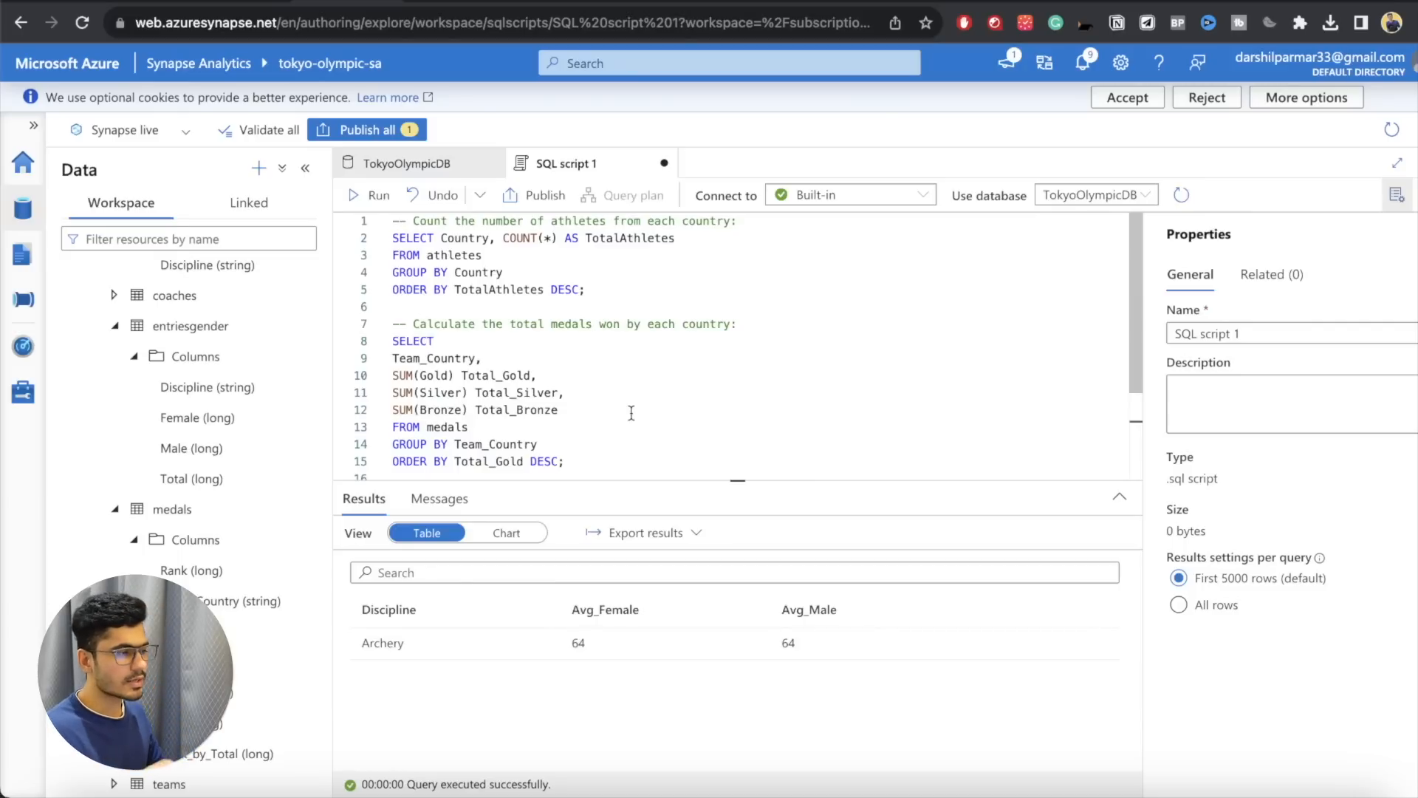
left_click(592, 390)
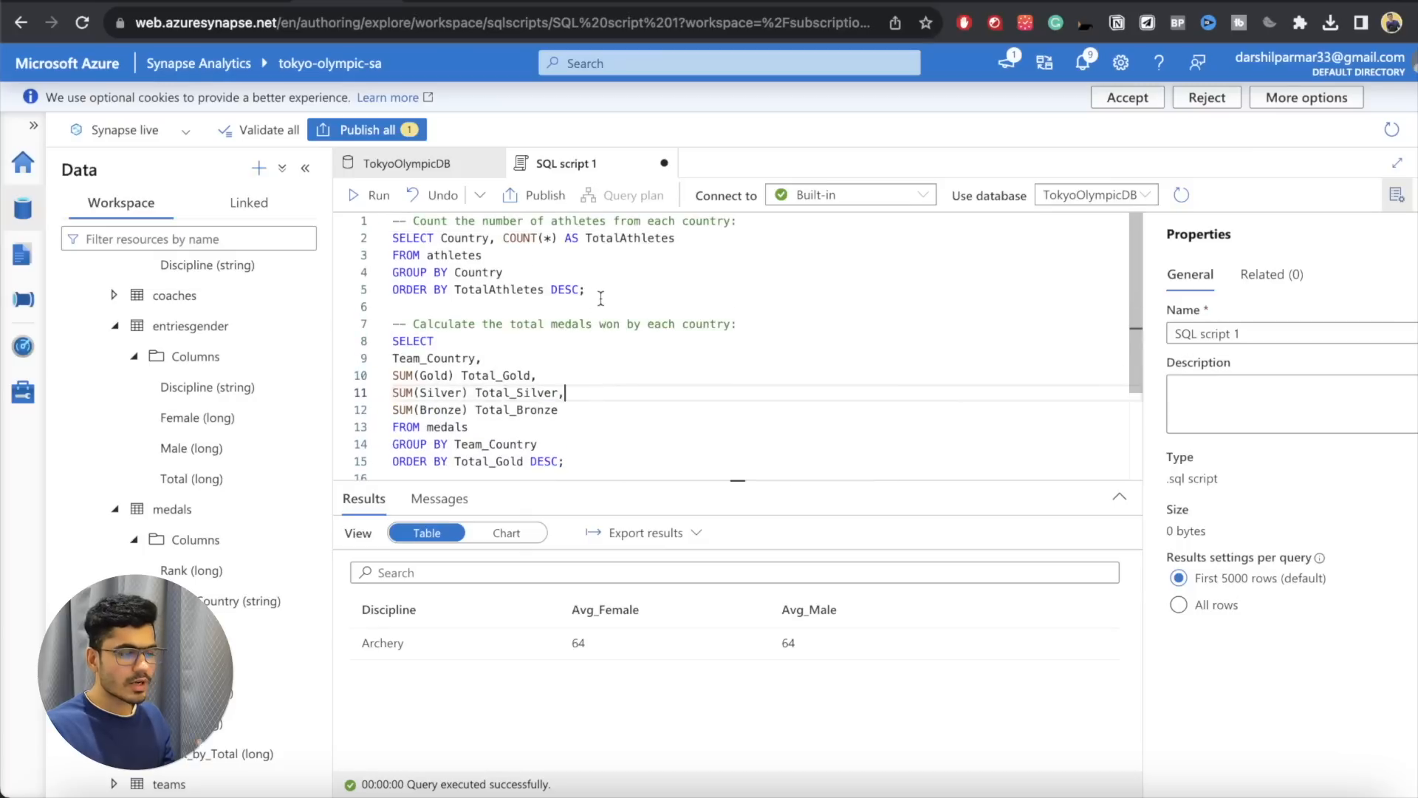
scroll(600, 298, "down", 3)
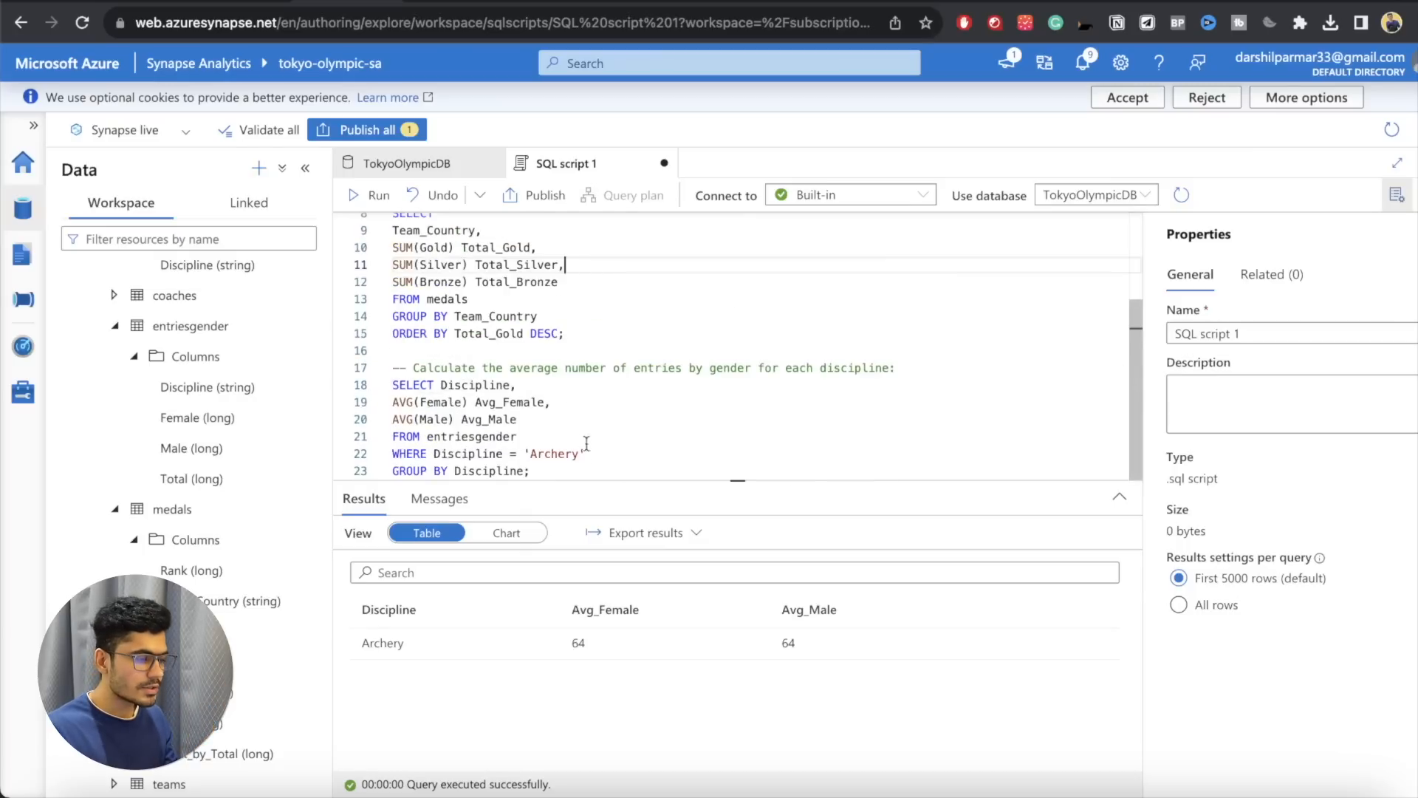
left_click_drag(585, 453, 387, 454)
key("BackSpace")
key("BackSpace")
left_click_drag(545, 475, 396, 466)
left_click(370, 195)
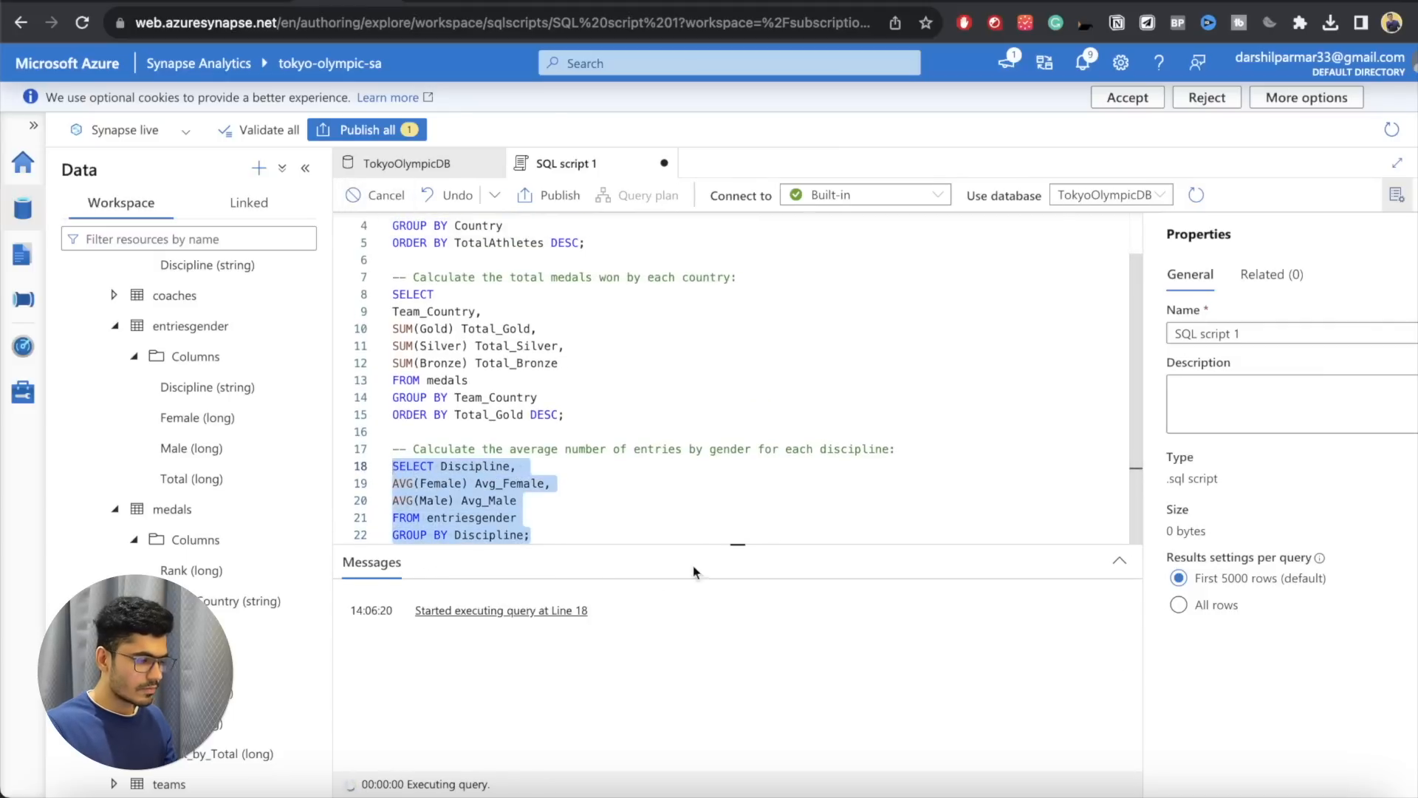
Step: Show the query results as a chart and enlarge the results area so the whole chart fits
left_click_drag(735, 544, 738, 421)
left_click(507, 476)
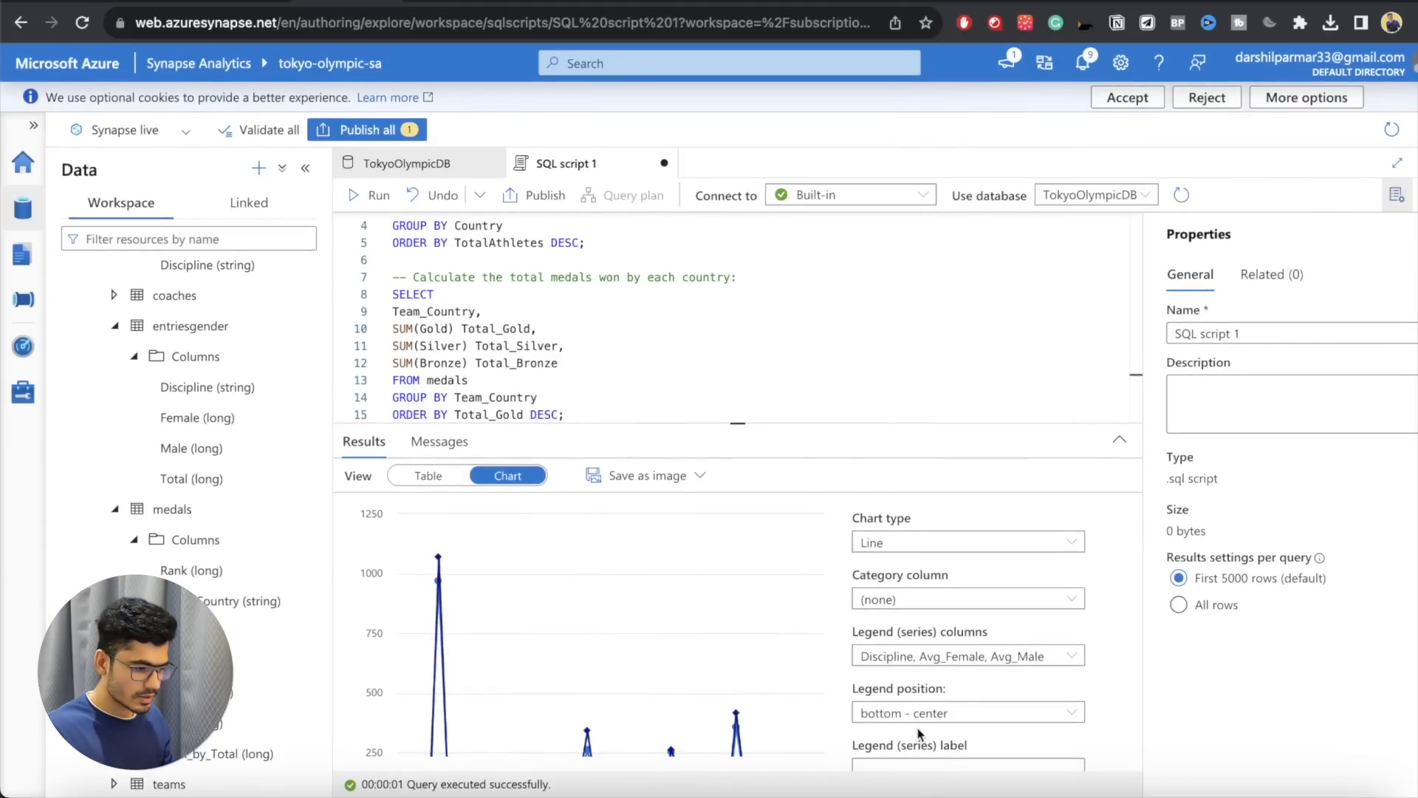
scroll(920, 733, "down", 1)
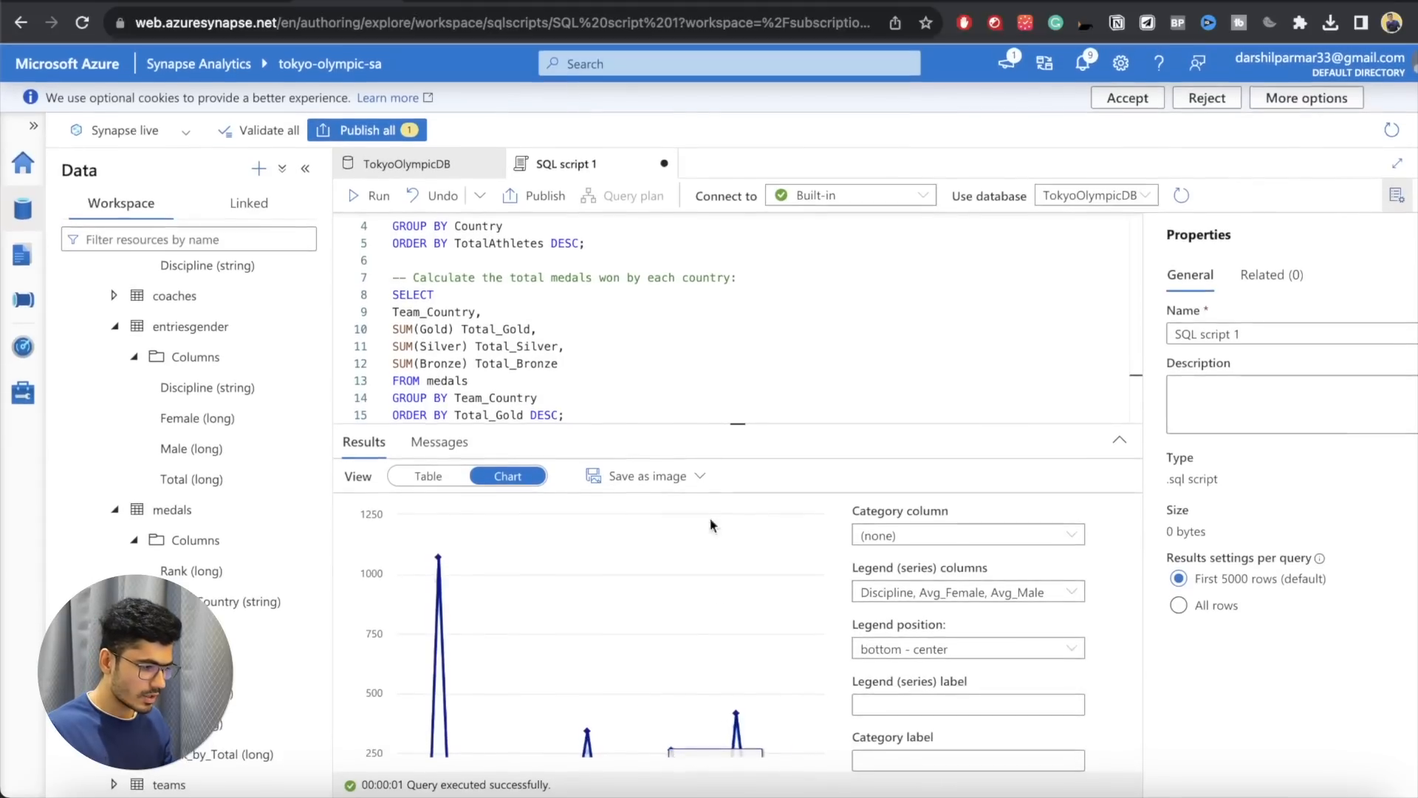
left_click_drag(728, 424, 744, 279)
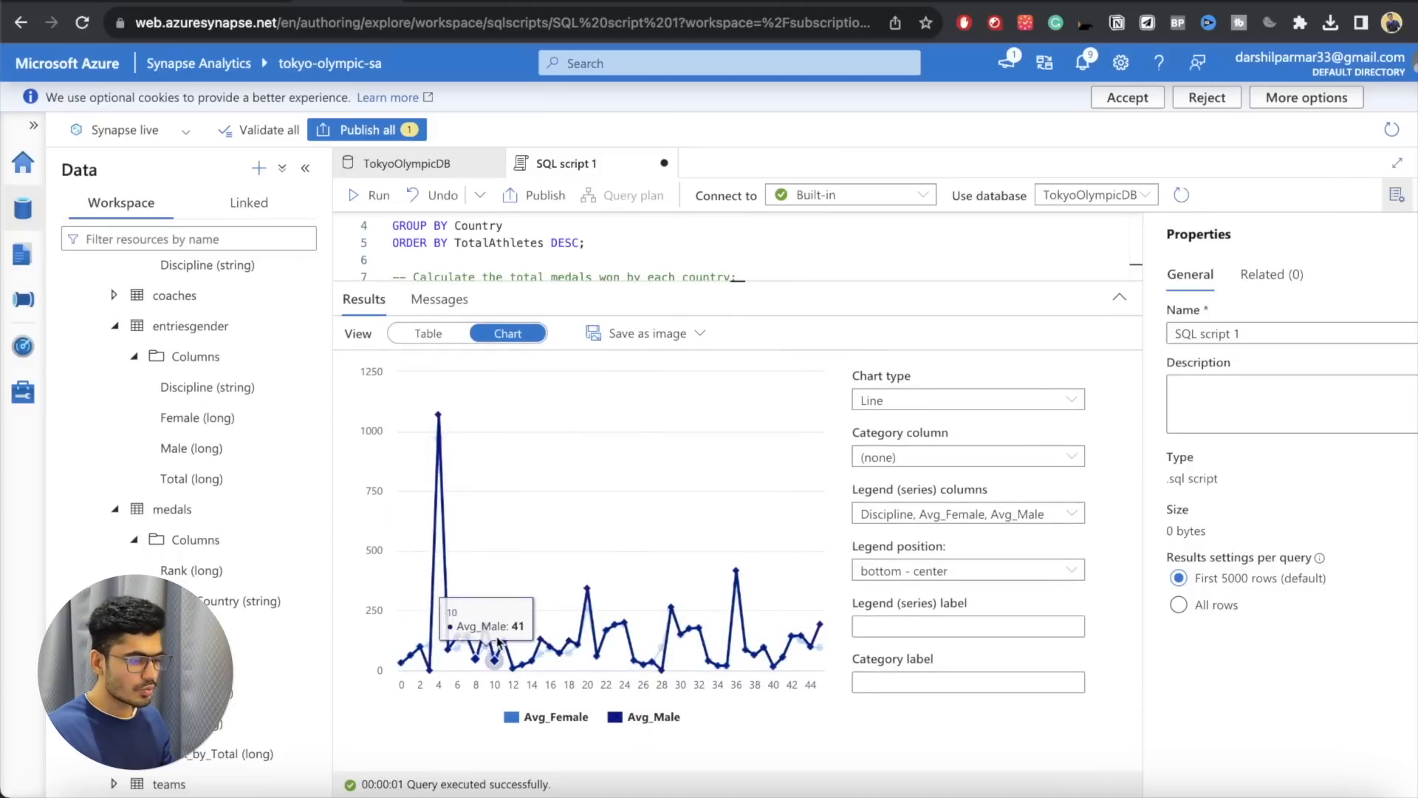
Step: Set the chart type to Bar, and switch the results to the table view and back to the chart
left_click(901, 405)
left_click(887, 458)
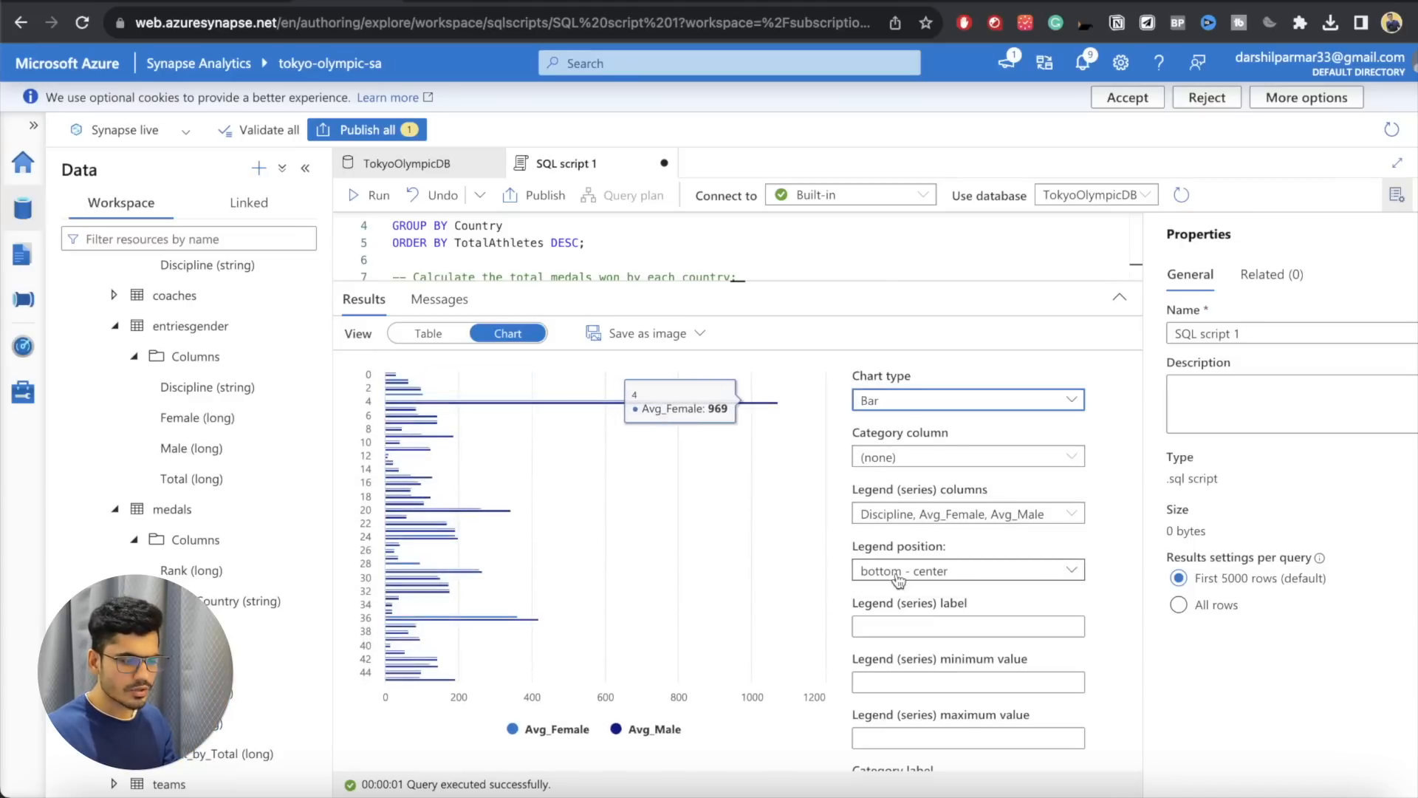
scroll(916, 593, "down", 1)
scroll(916, 593, "up", 1)
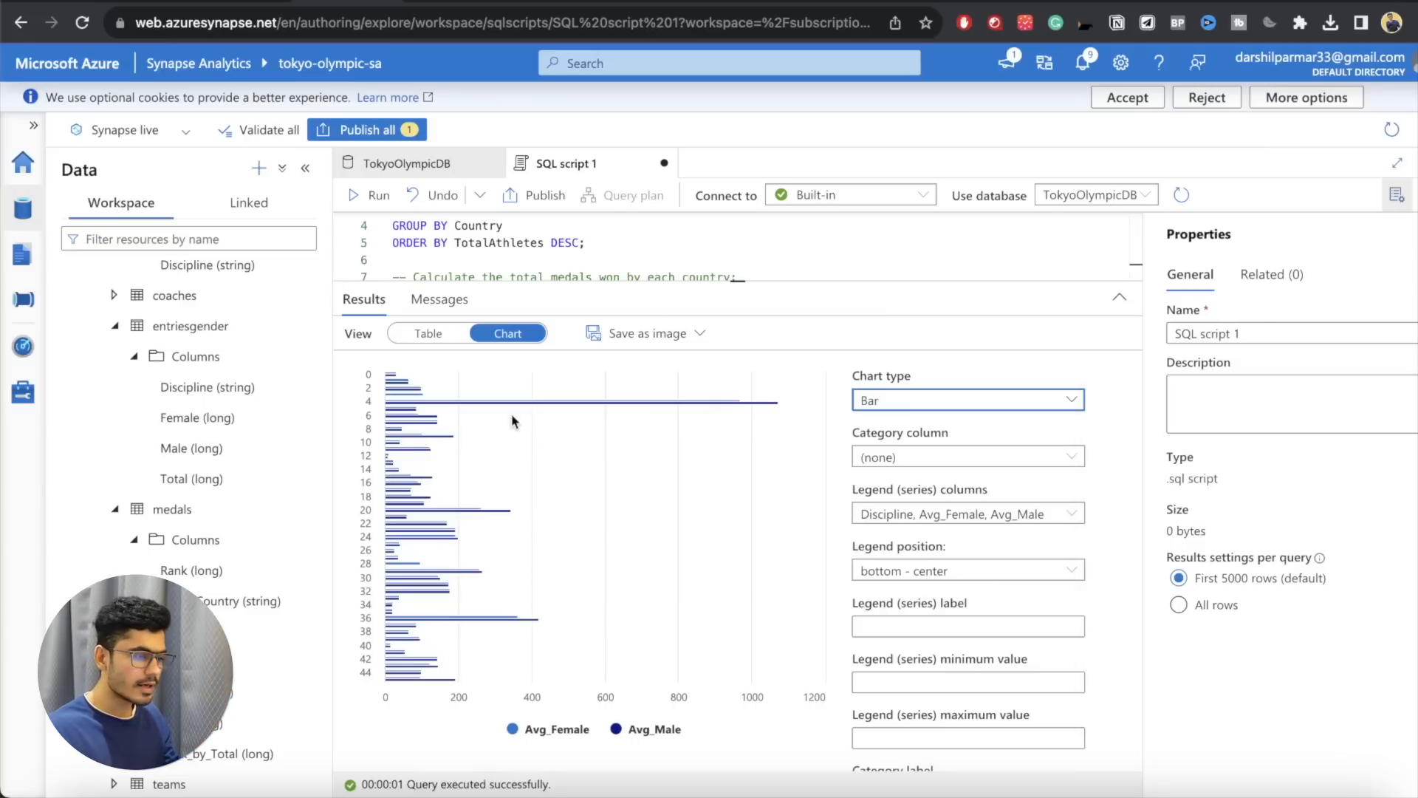
scroll(905, 512, "down", 1)
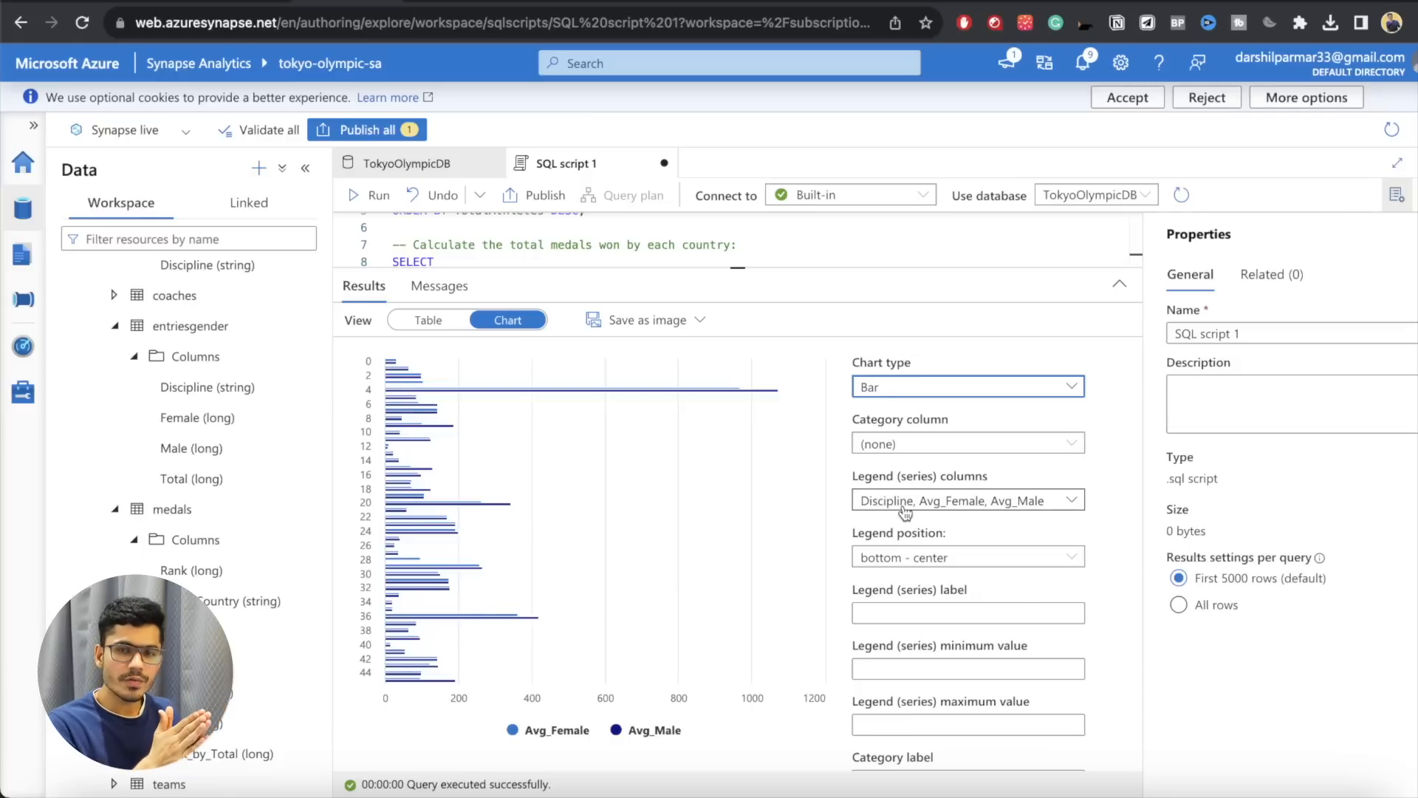
left_click(427, 320)
left_click(508, 320)
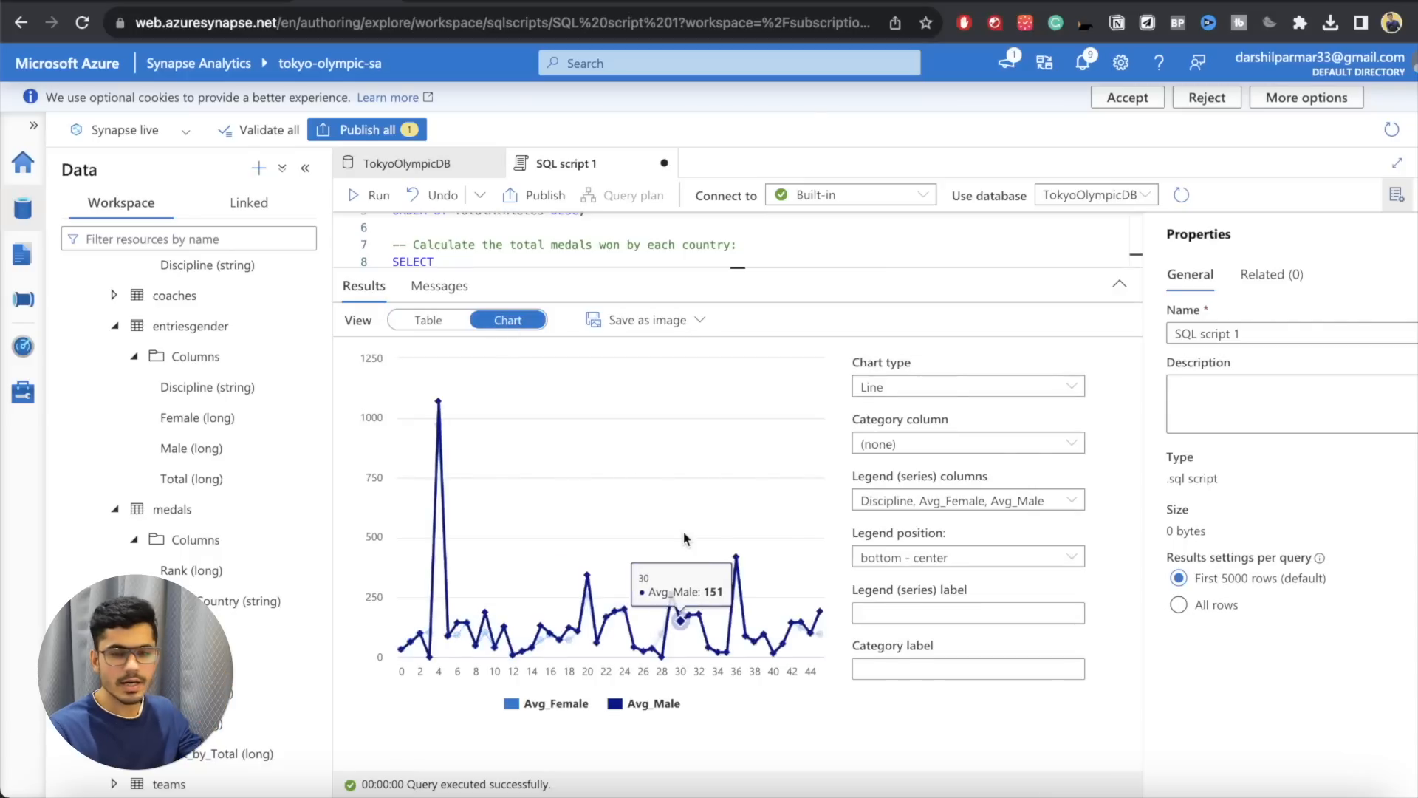